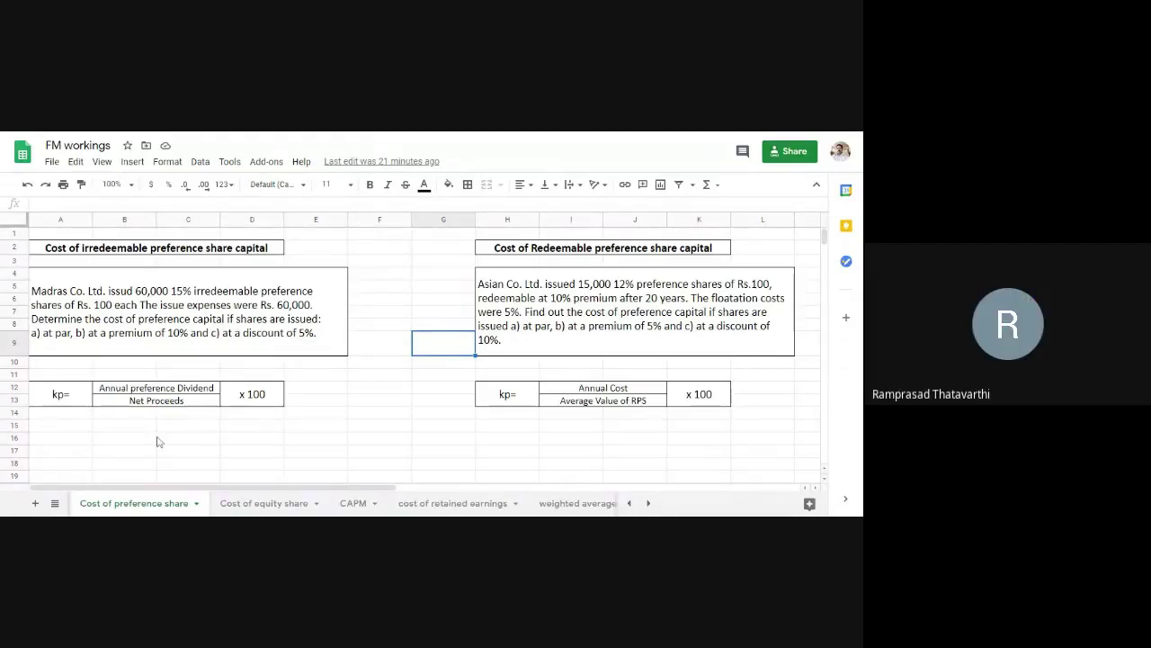
{"action": "left_click", "coordinate": [83, 441]}
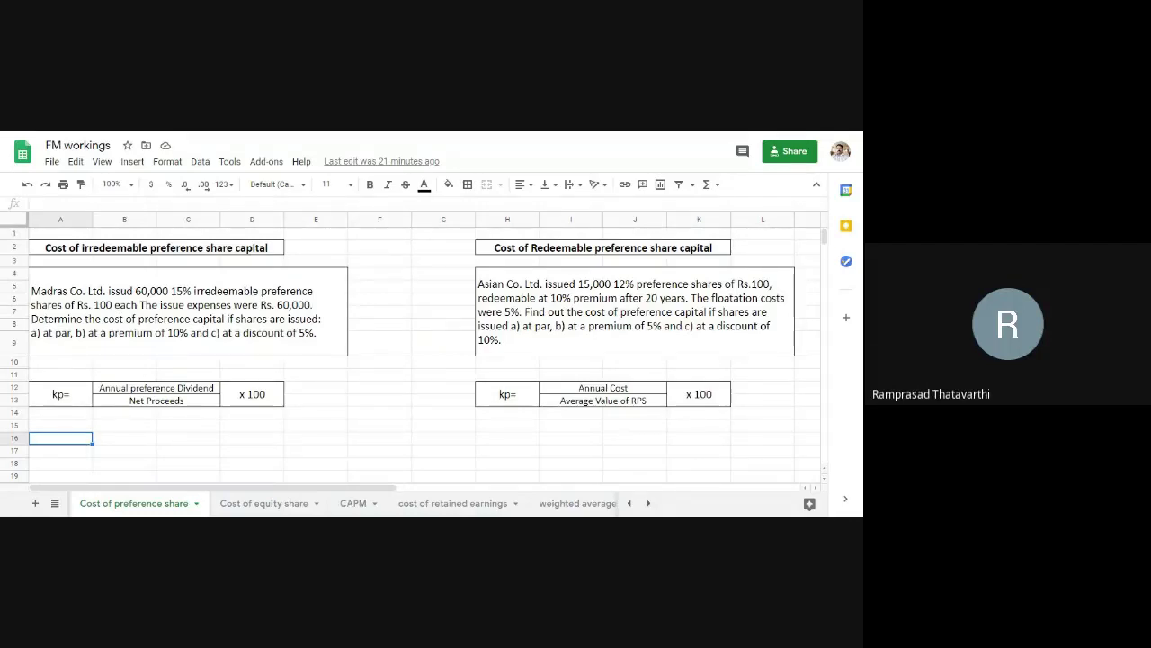
{"action": "type", "text": "a"}
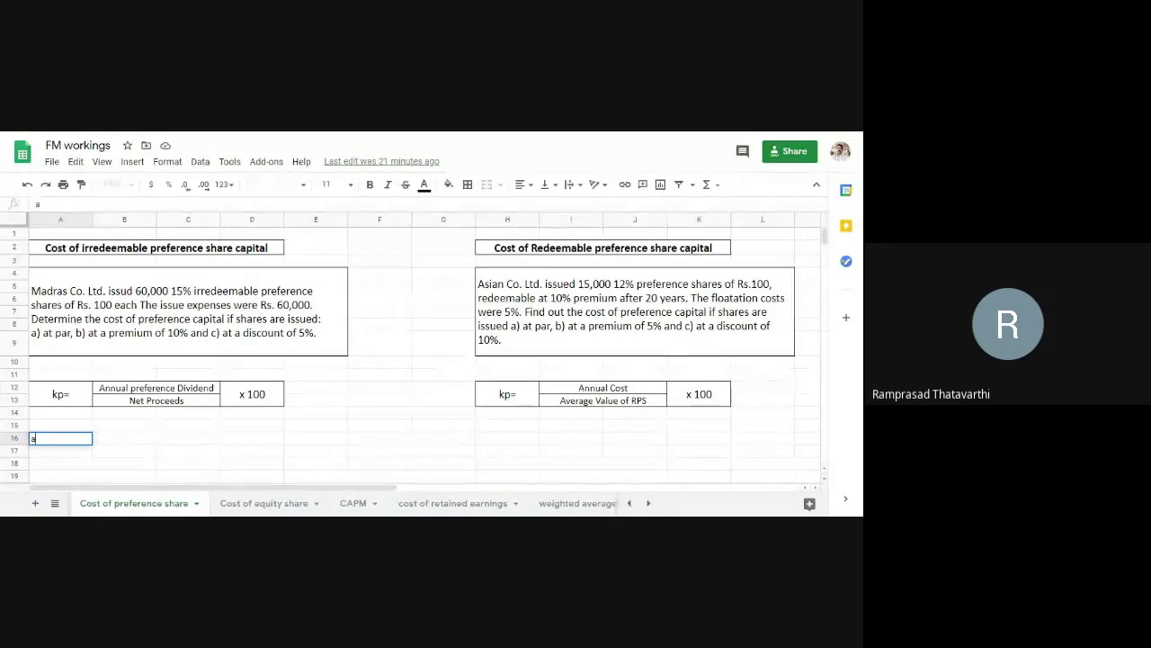
{"action": "type", "text": ")"}
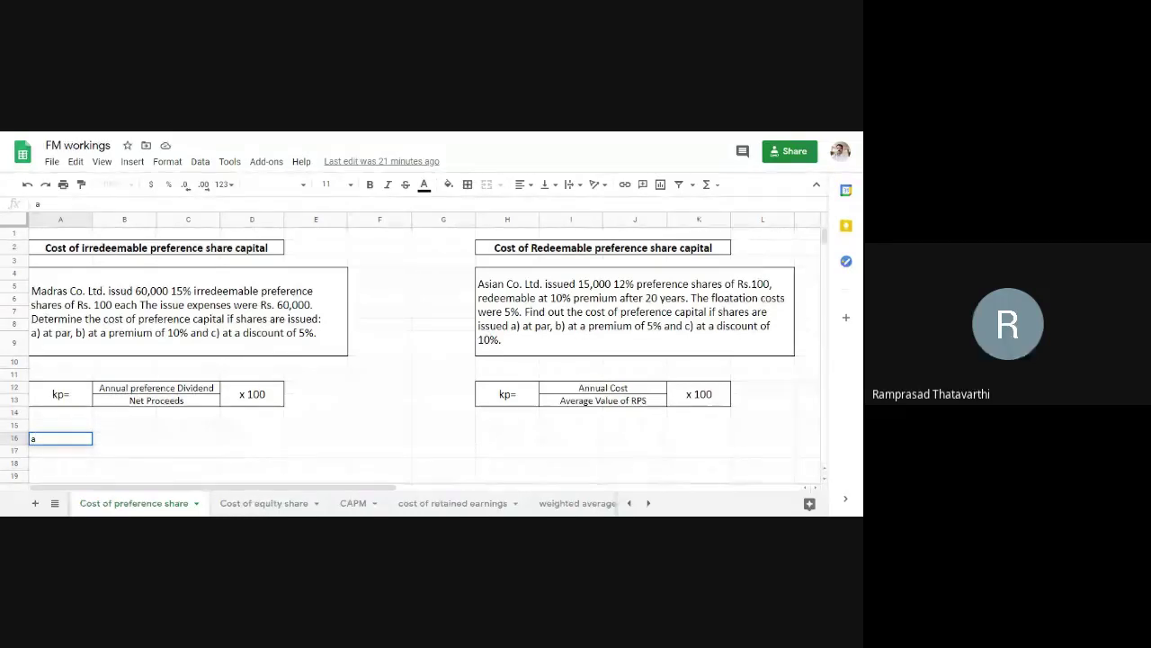
{"action": "key", "text": "Escape"}
- Enter "A) Preference share issued at Par" in cell A16 at font size 14 and the label "NP =" in cell A18
{"action": "left_click", "coordinate": [331, 185]}
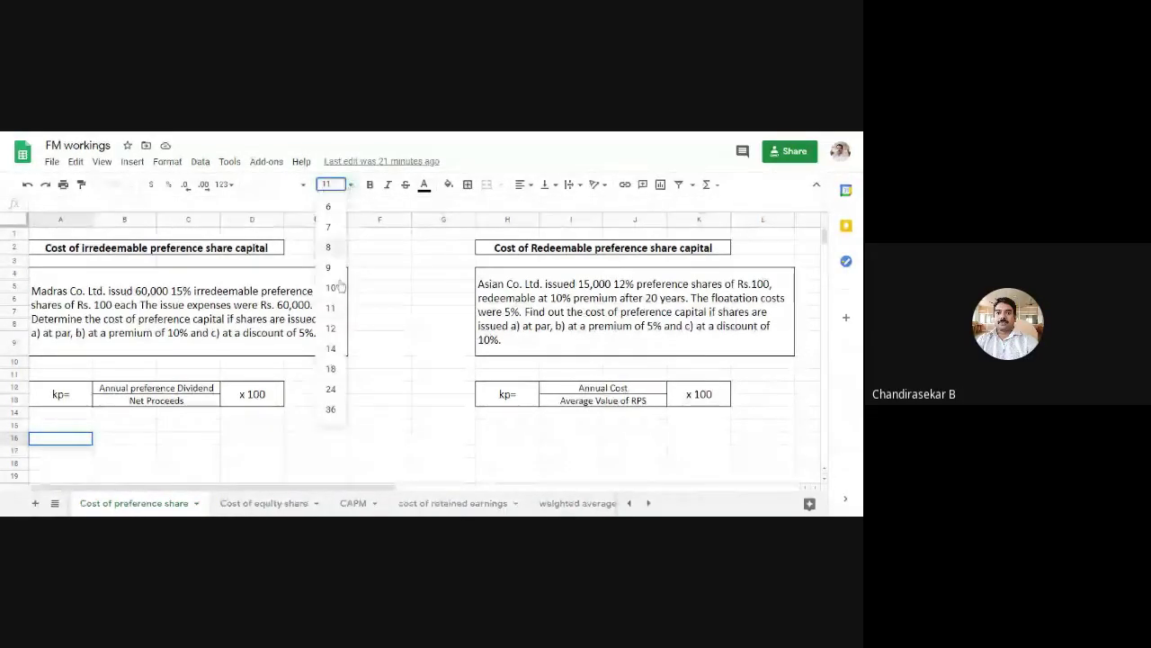
{"action": "left_click", "coordinate": [330, 349]}
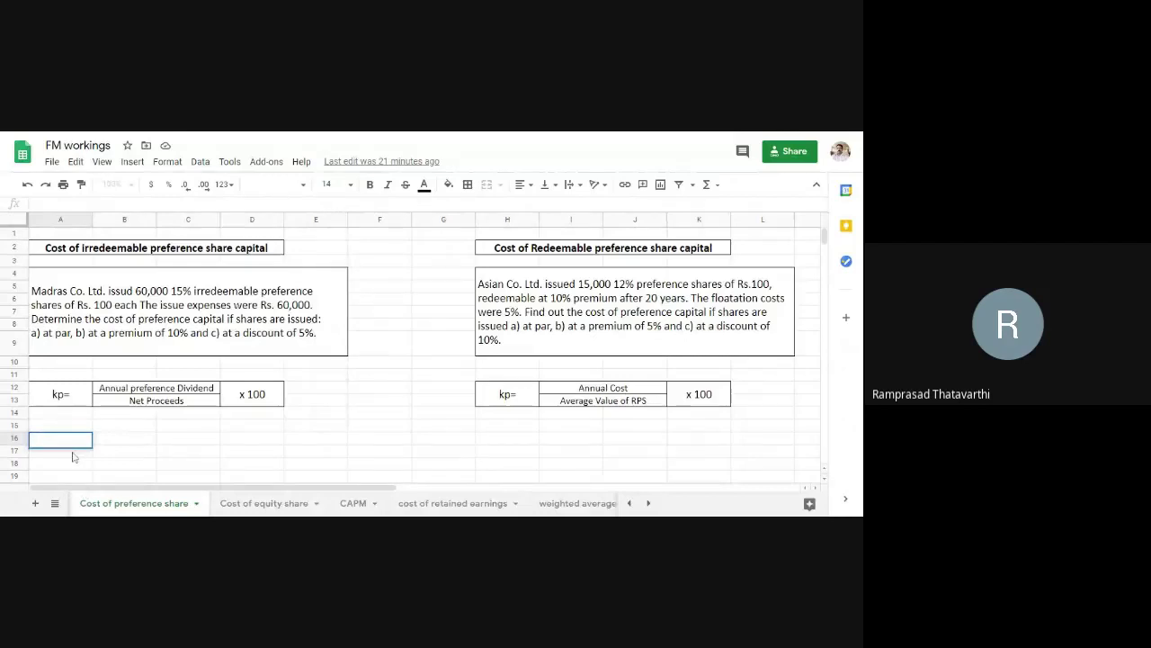
{"action": "type", "text": "A"}
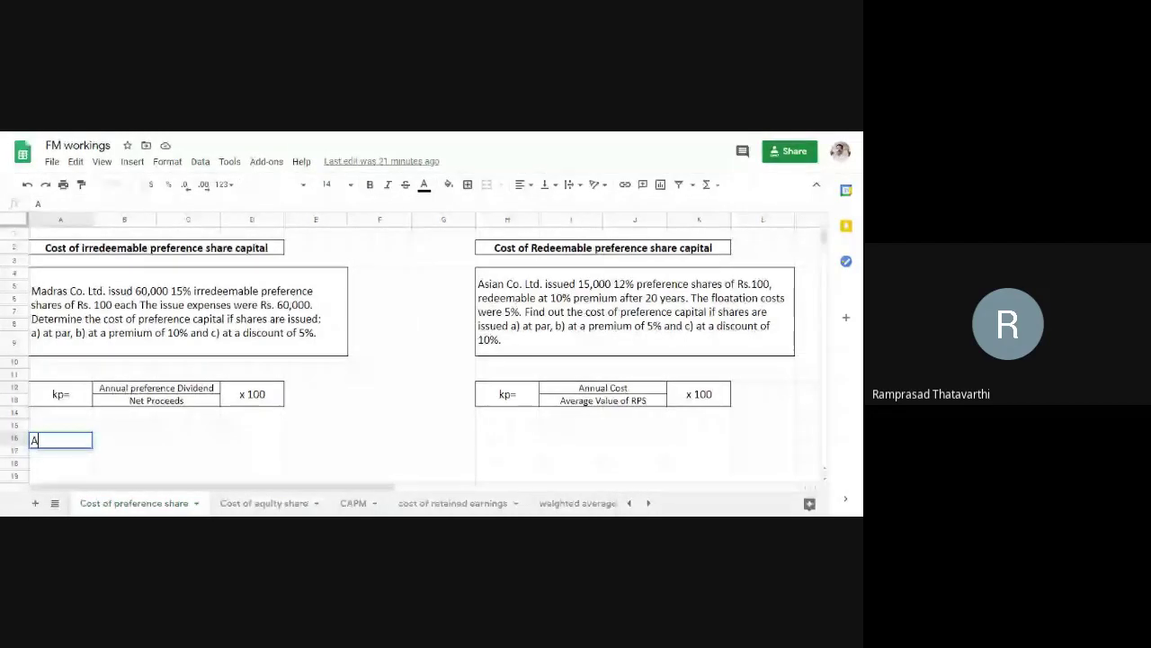
{"action": "type", "text": ")"}
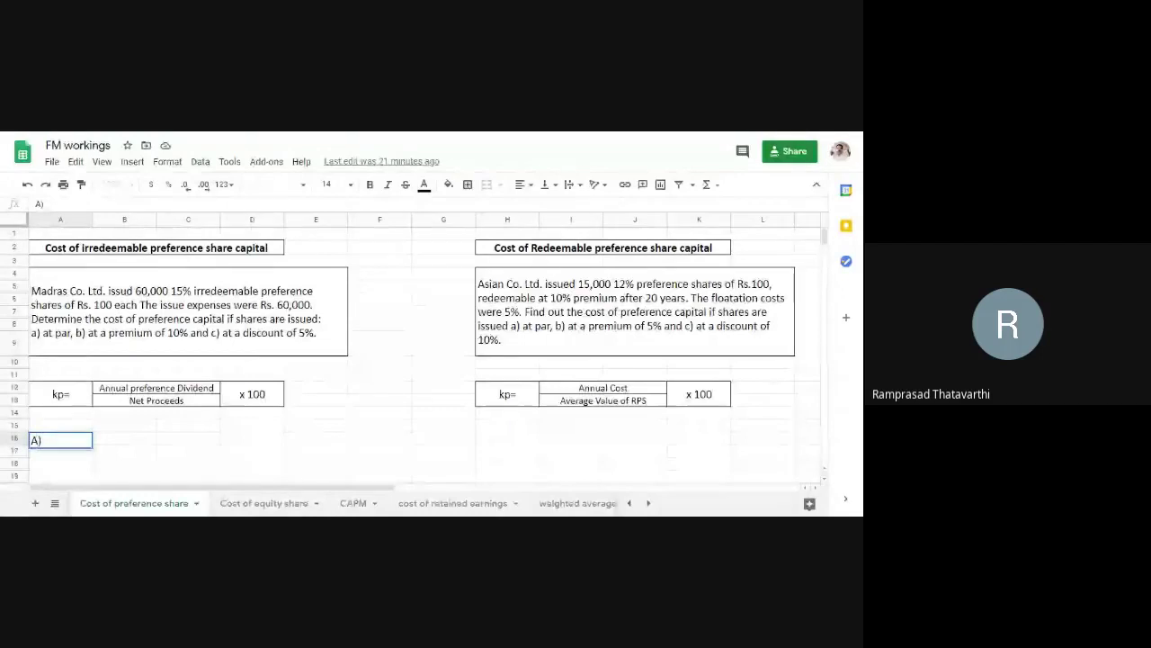
{"action": "type", "text": " Prefere"}
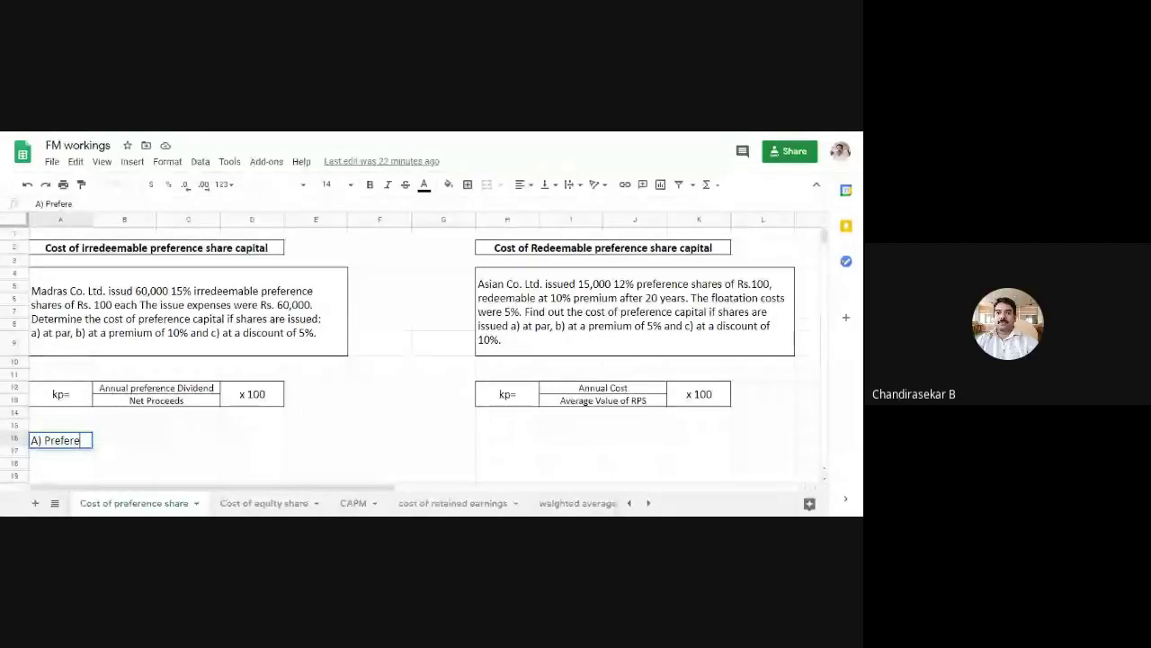
{"action": "type", "text": "nce share iss"}
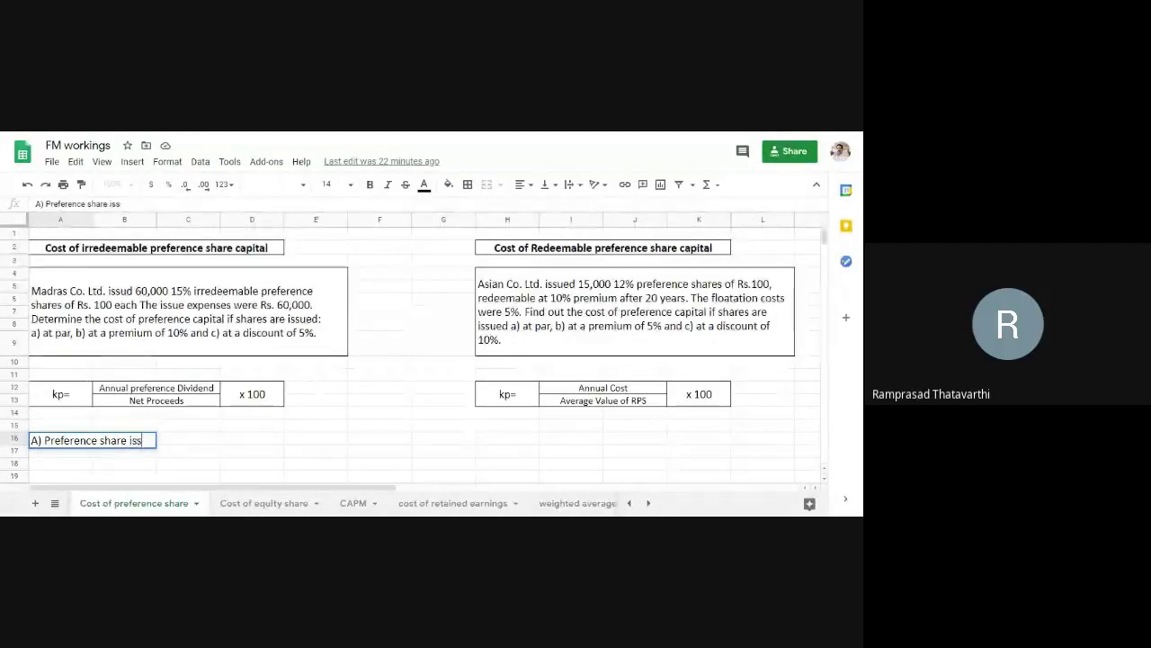
{"action": "type", "text": "ued a"}
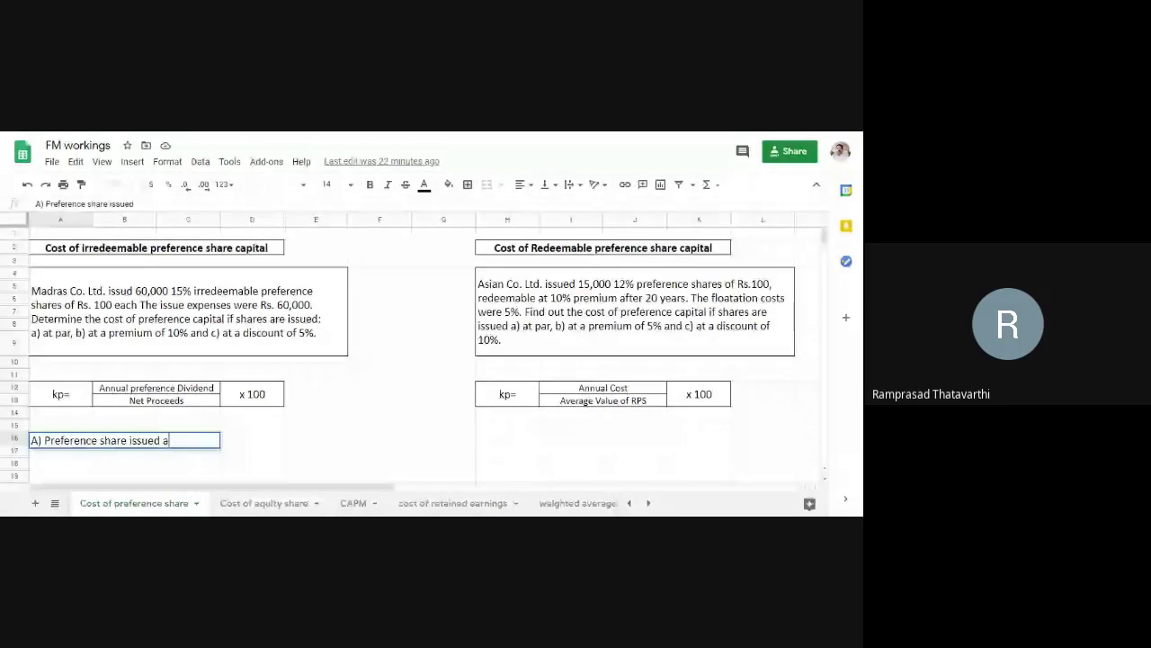
{"action": "type", "text": "t Par"}
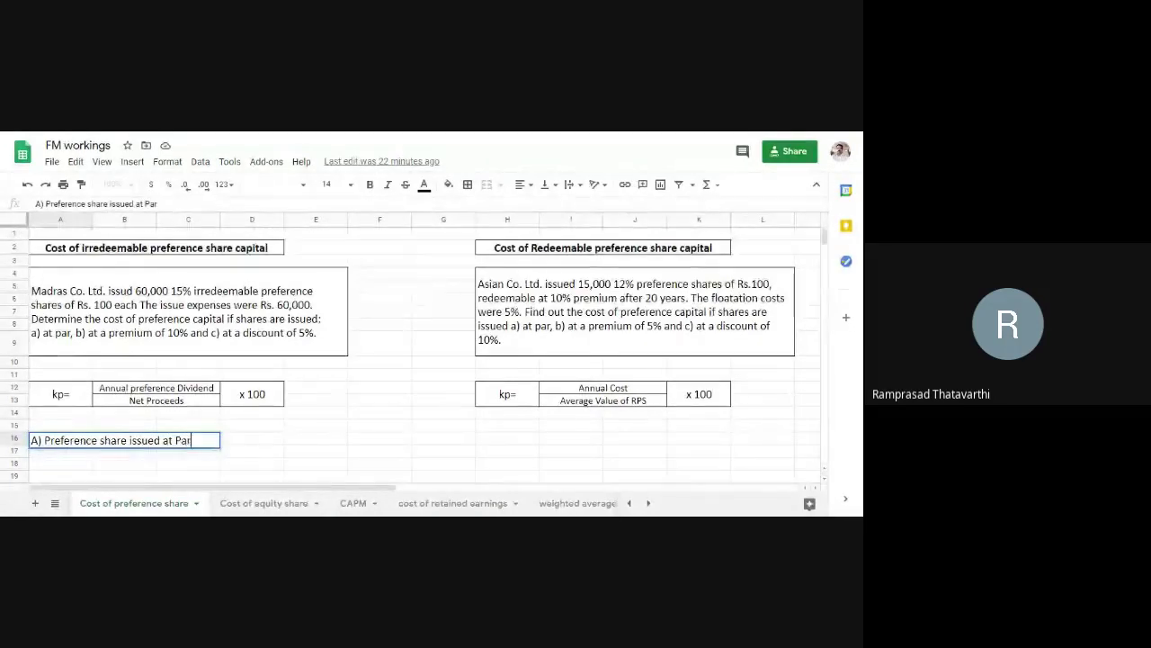
{"action": "left_click", "coordinate": [239, 455]}
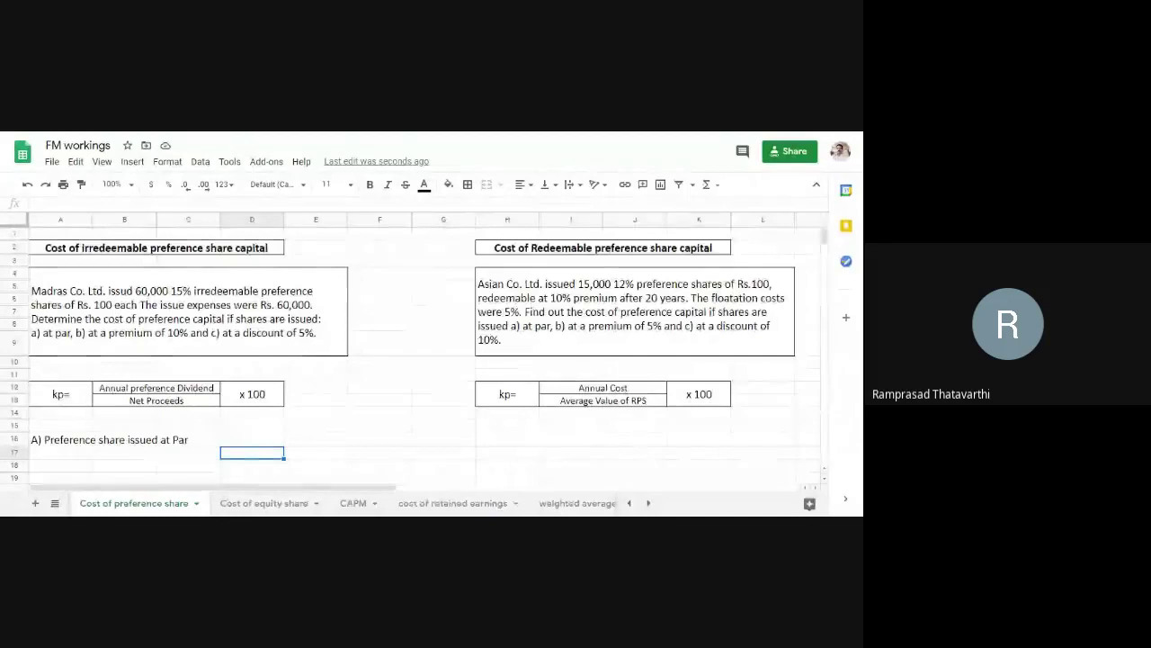
{"action": "left_click", "coordinate": [60, 465]}
{"action": "type", "text": "NP ="}
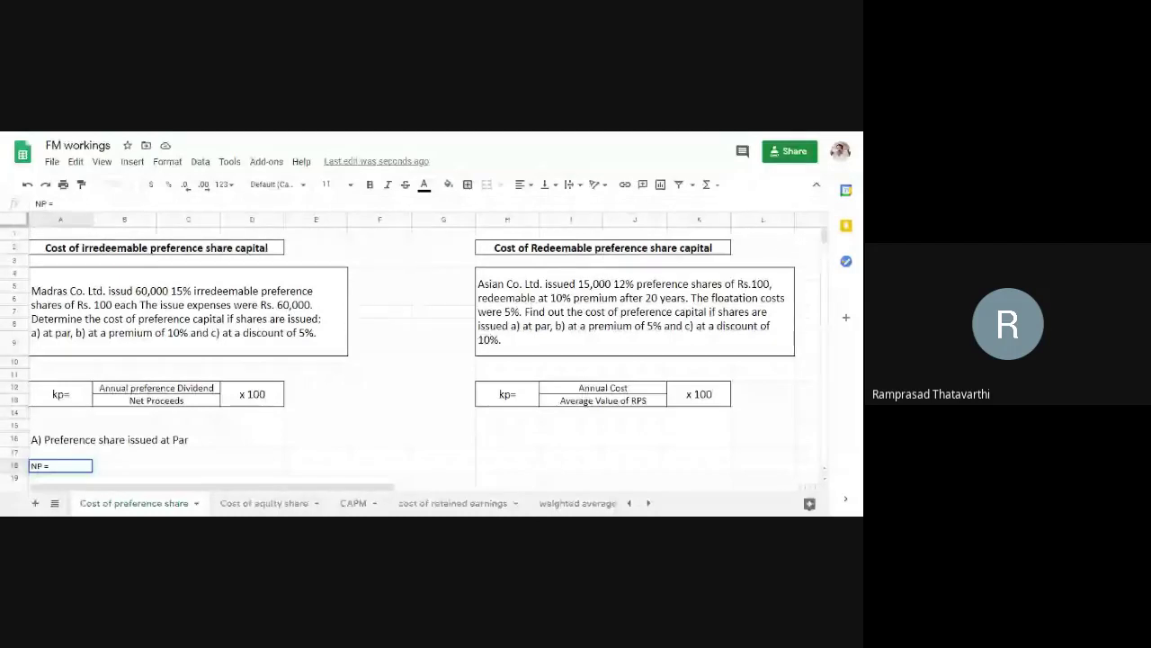
- Enter the face value working "Face Value = 60,000 x 100 = 60,00,000" as text in cell A15
{"action": "left_click", "coordinate": [79, 426]}
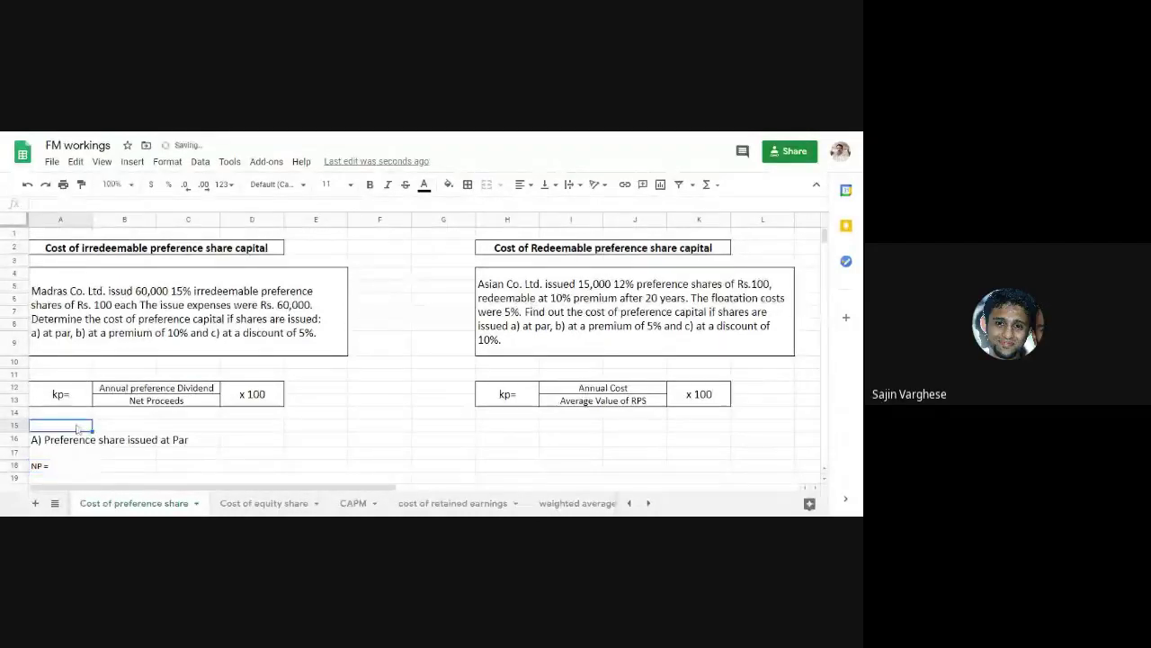
{"action": "type", "text": "Face"}
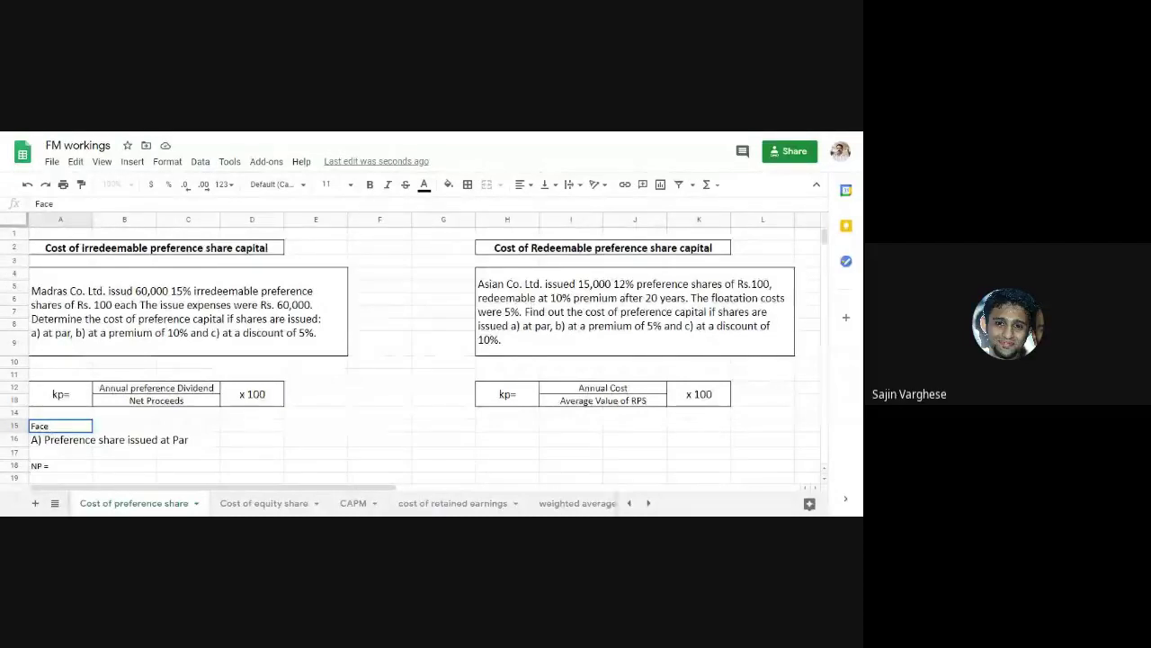
{"action": "type", "text": "Va"}
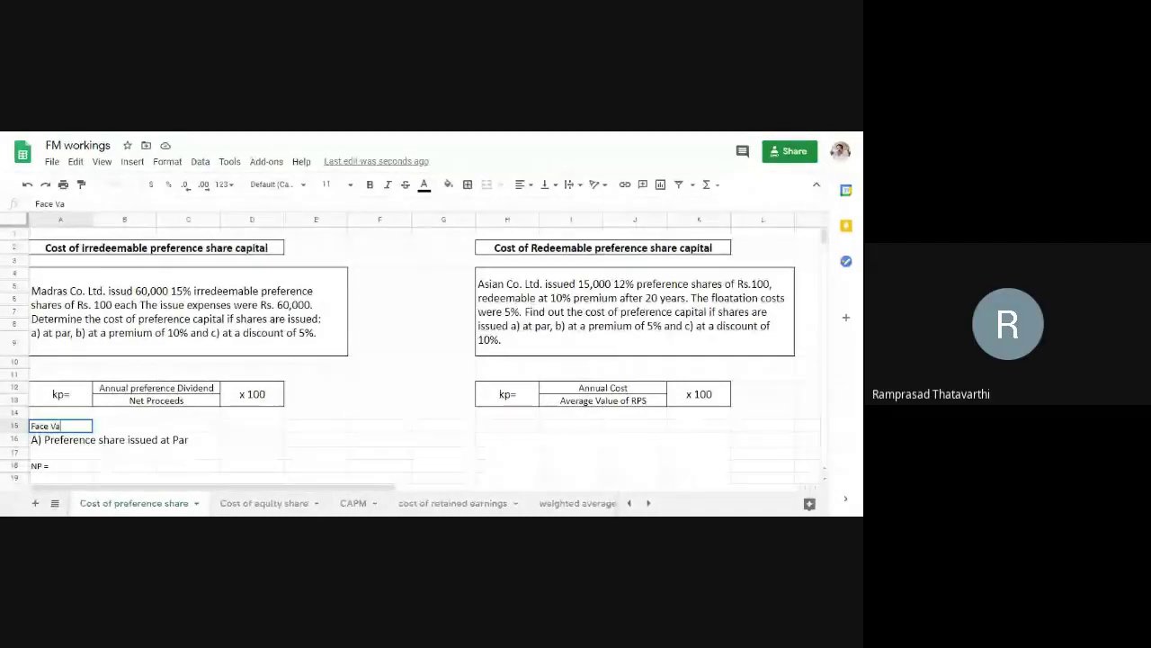
{"action": "type", "text": "lue ="}
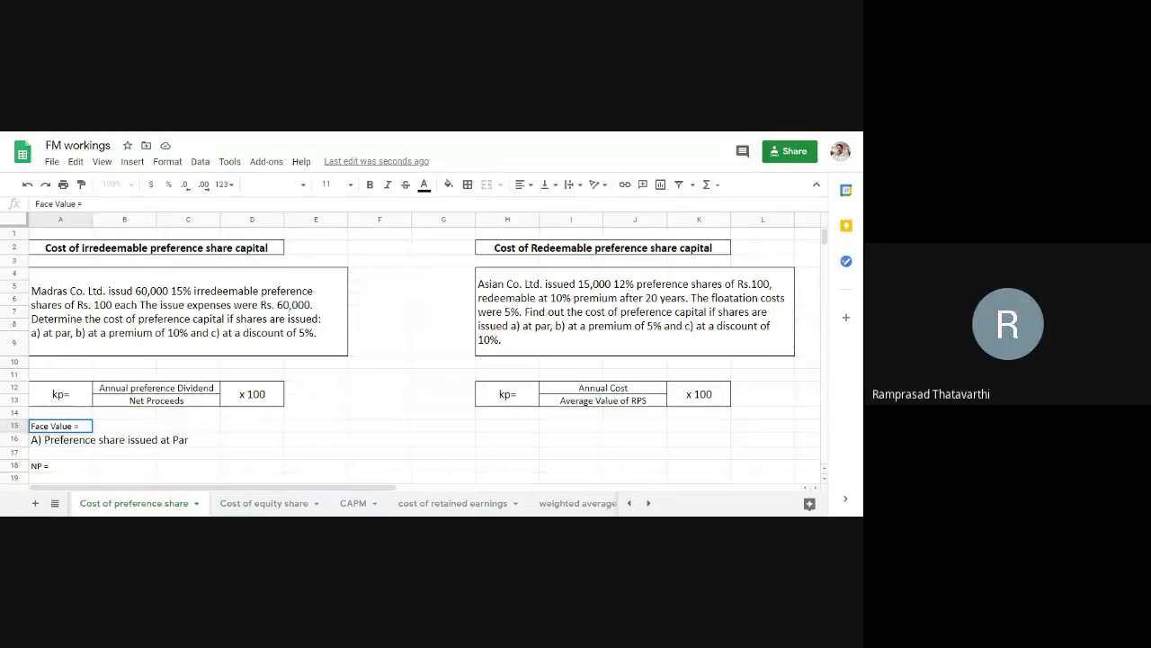
{"action": "type", "text": "60"}
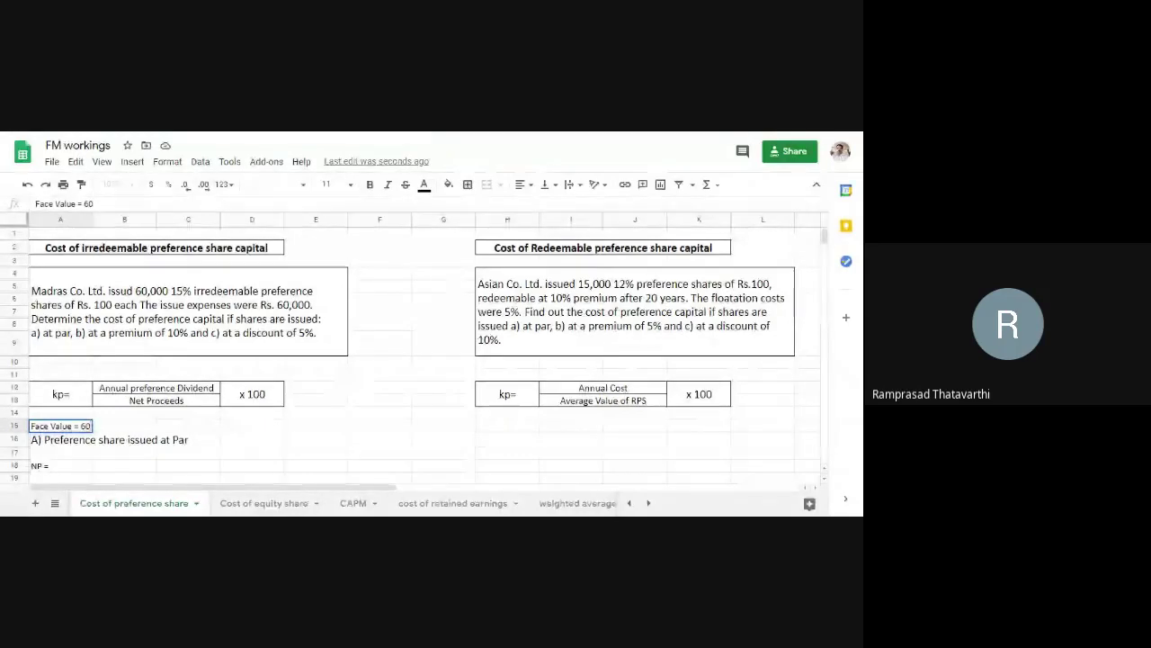
{"action": "type", "text": ",00"}
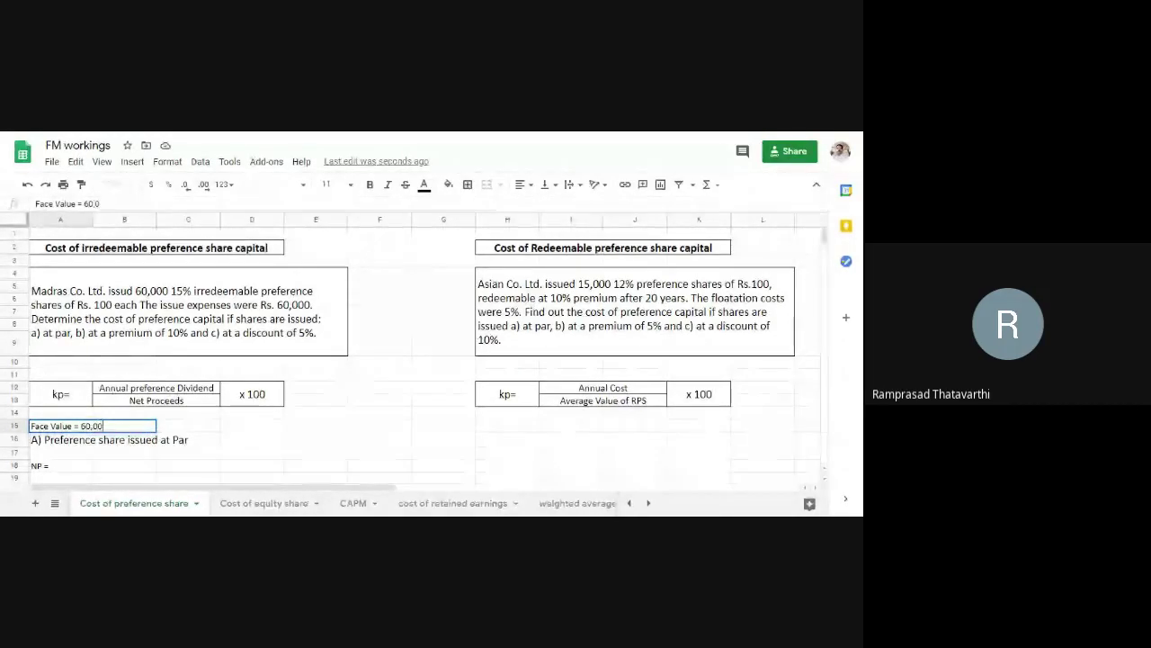
{"action": "type", "text": "0 x"}
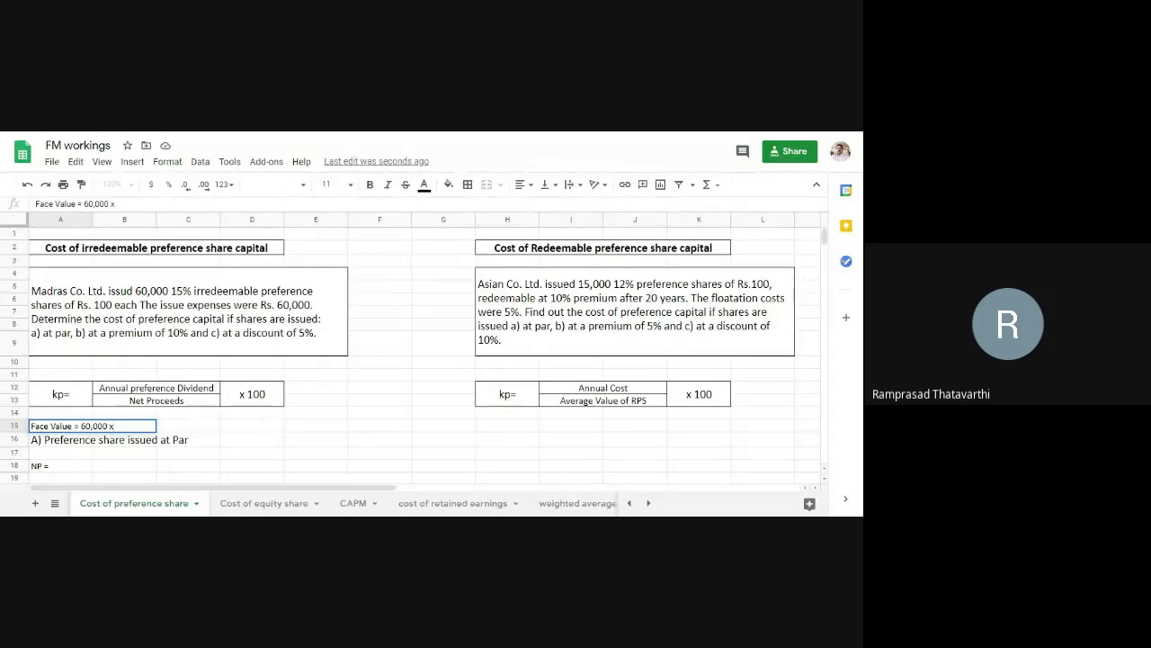
{"action": "type", "text": "100"}
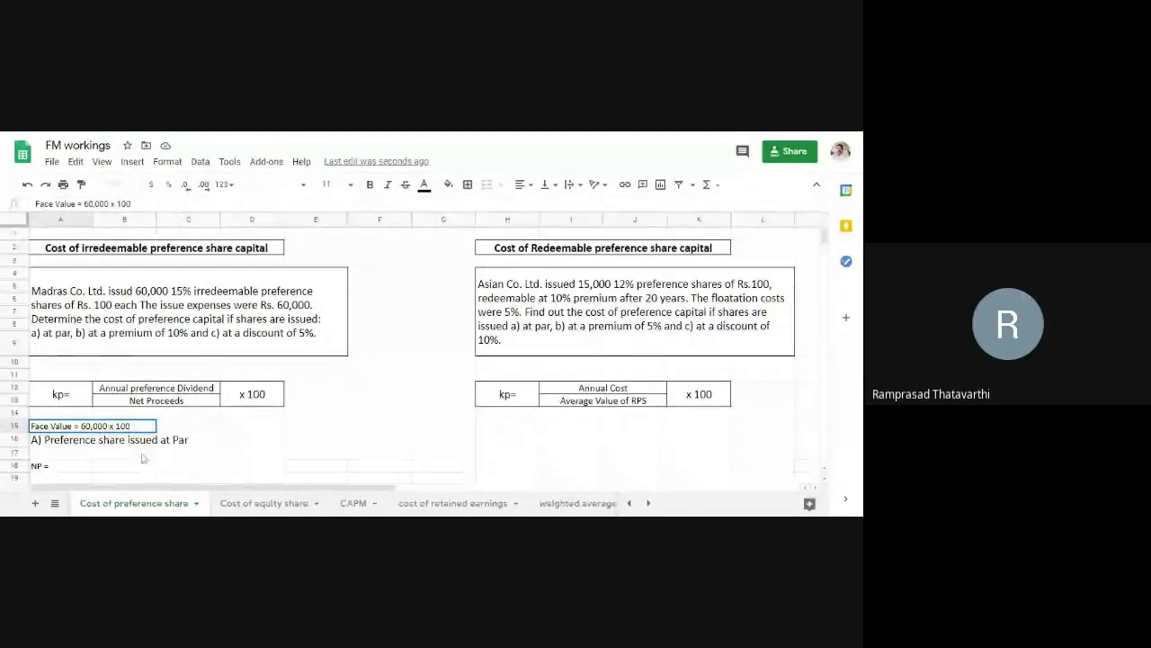
{"action": "type", "text": " ="}
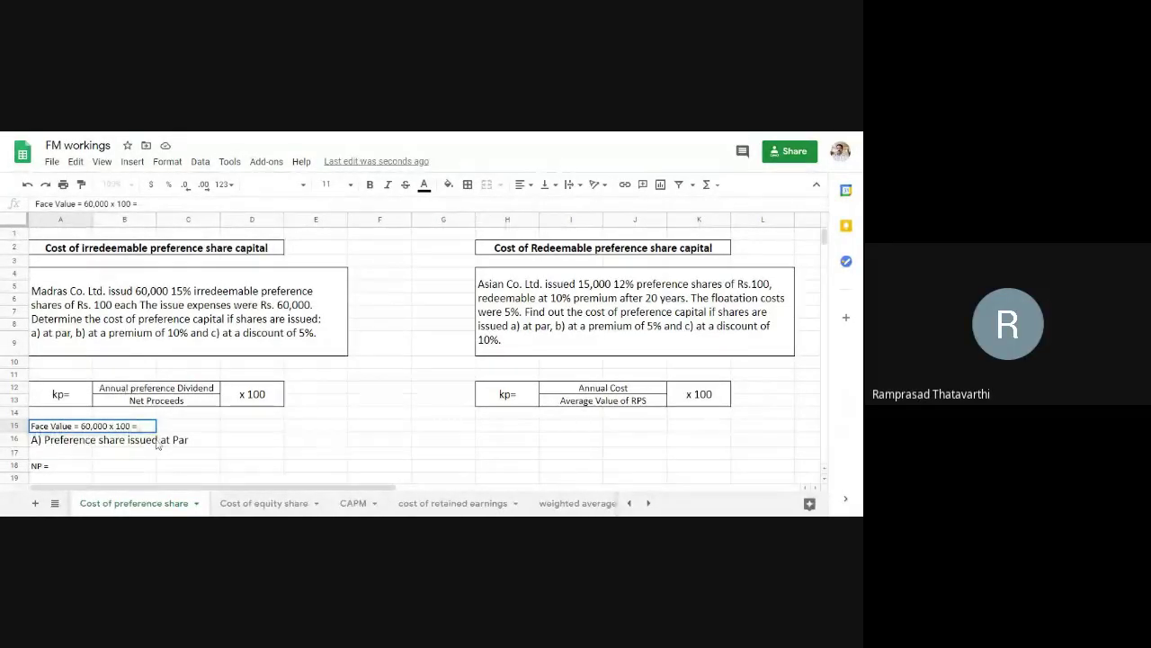
{"action": "type", "text": " 60,00"}
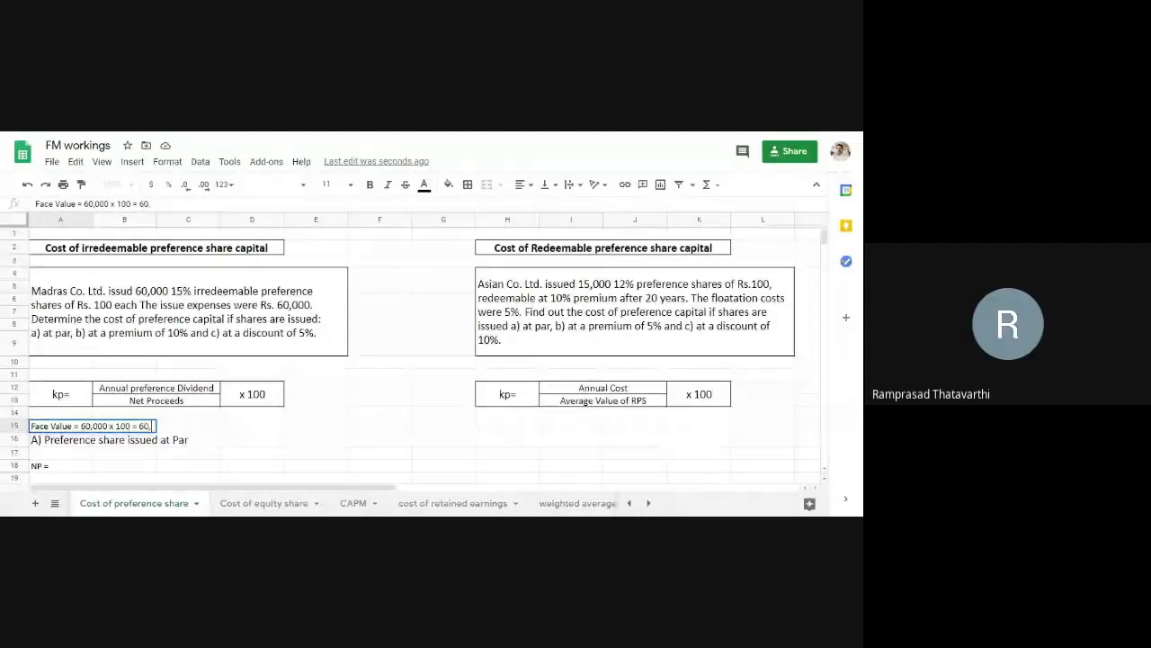
{"action": "type", "text": ",000"}
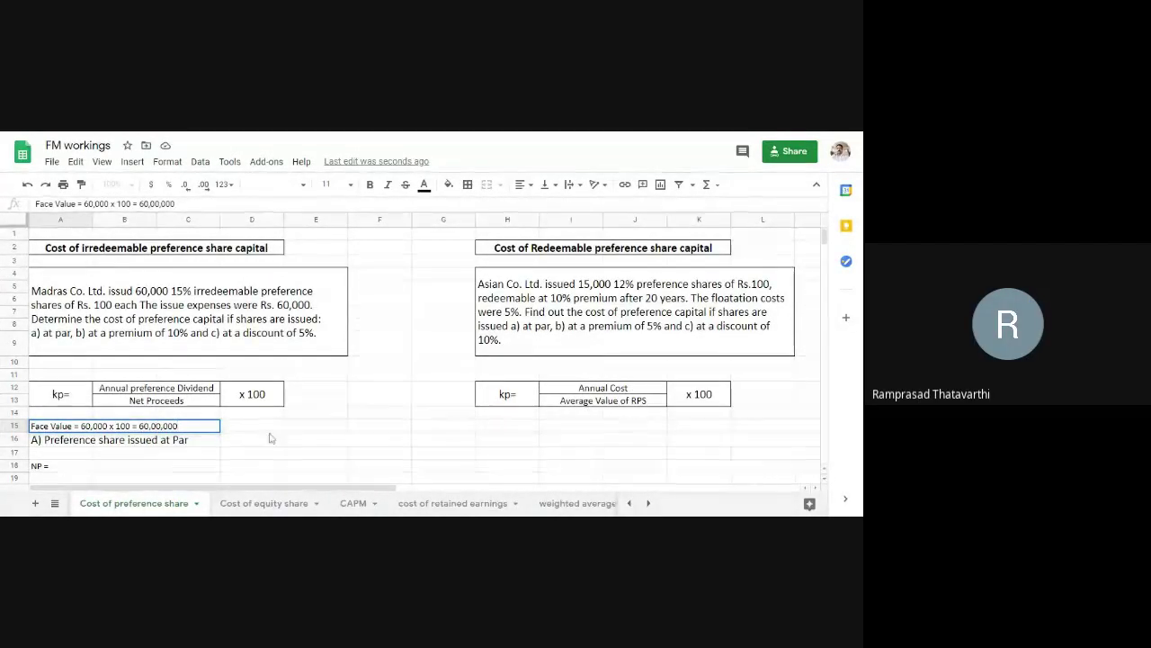
{"action": "left_click", "coordinate": [272, 432]}
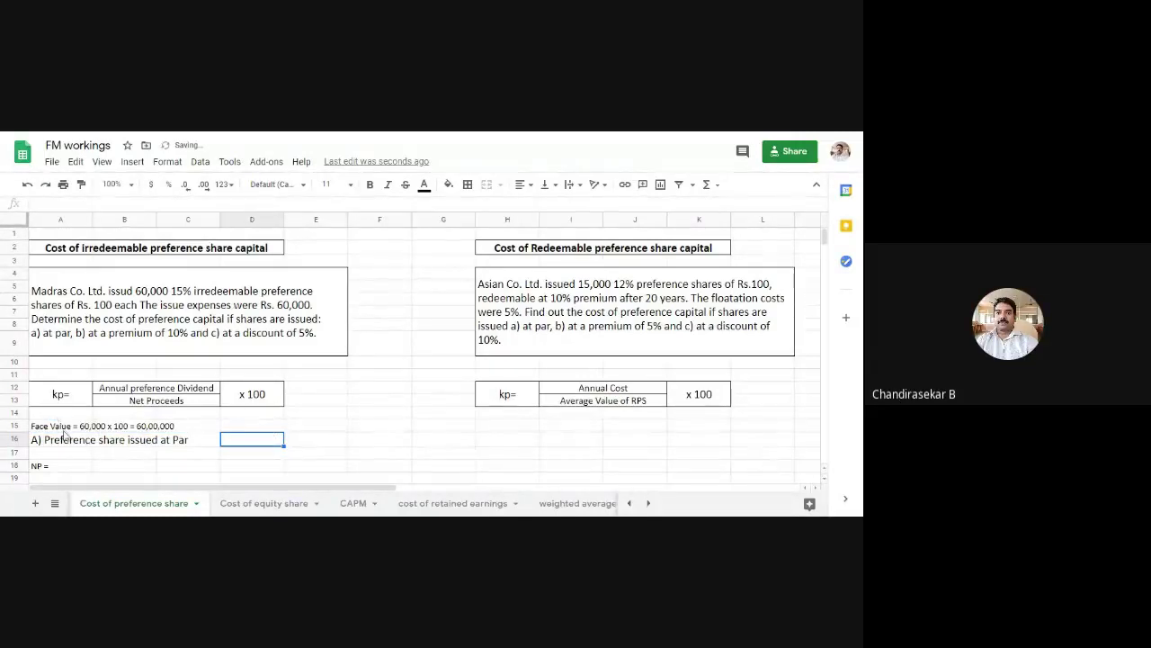
- Set the font size of the face value line in cell A15 to 14
{"action": "left_click", "coordinate": [65, 429]}
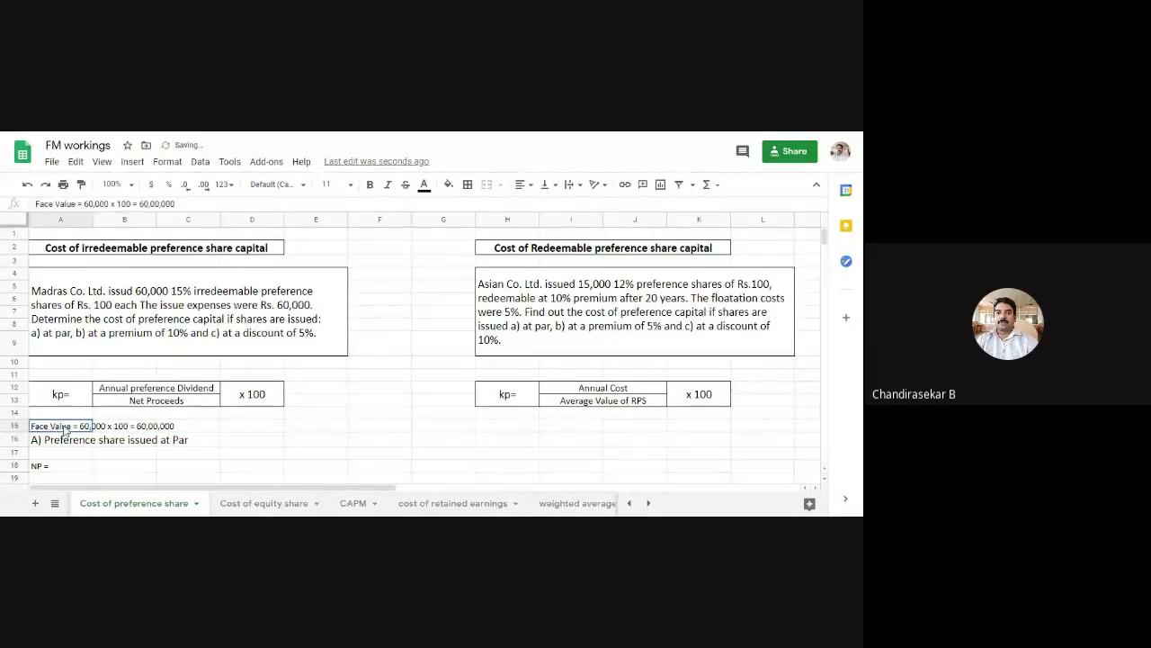
{"action": "left_click", "coordinate": [350, 186]}
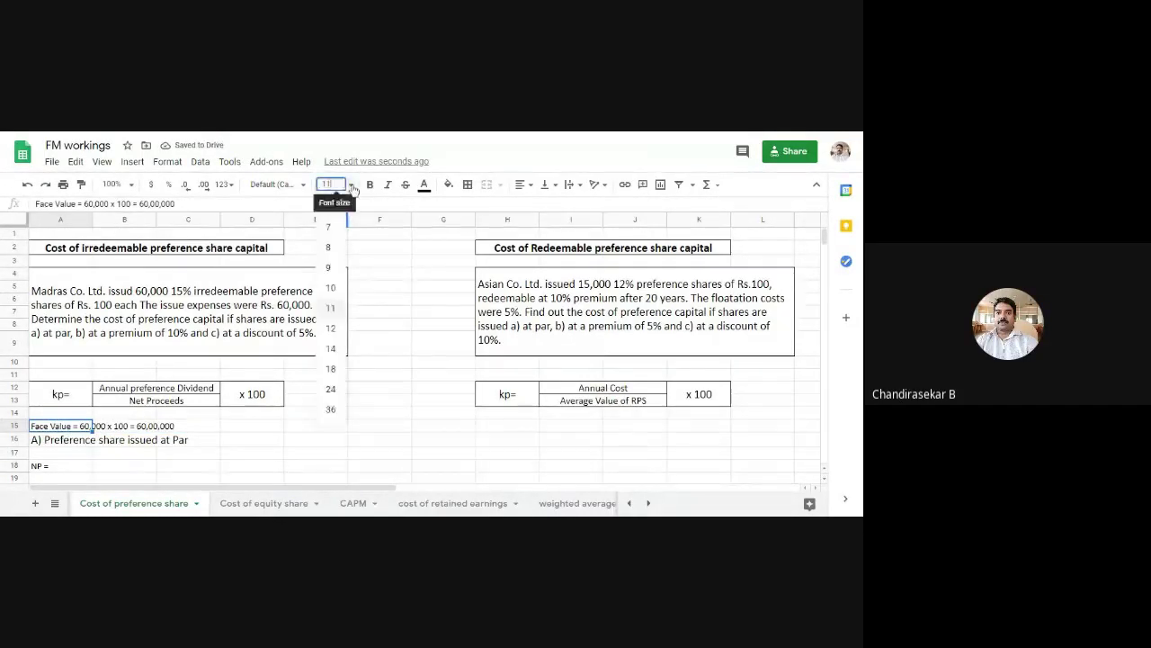
{"action": "left_click", "coordinate": [331, 369]}
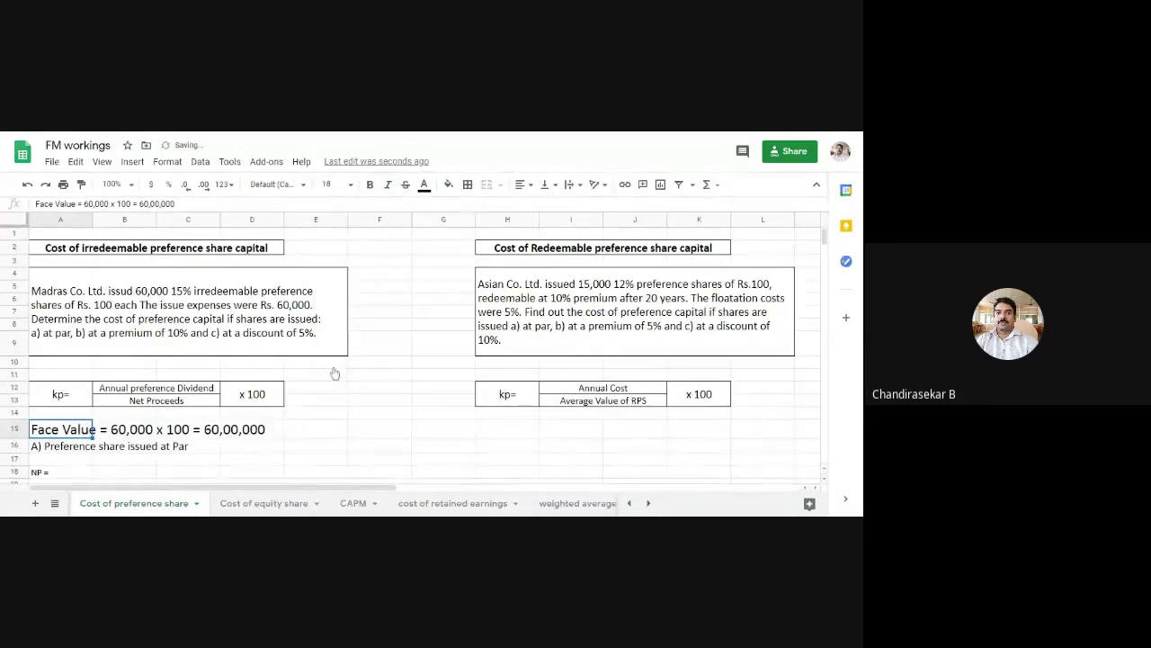
{"action": "left_click", "coordinate": [351, 185]}
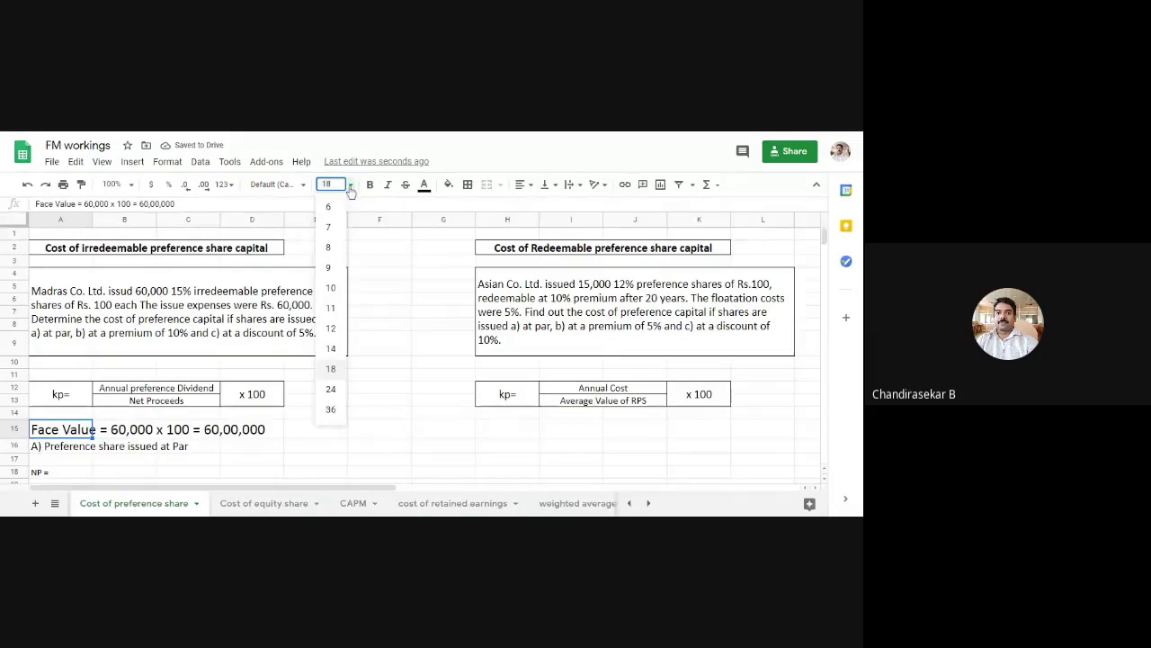
{"action": "left_click", "coordinate": [333, 349]}
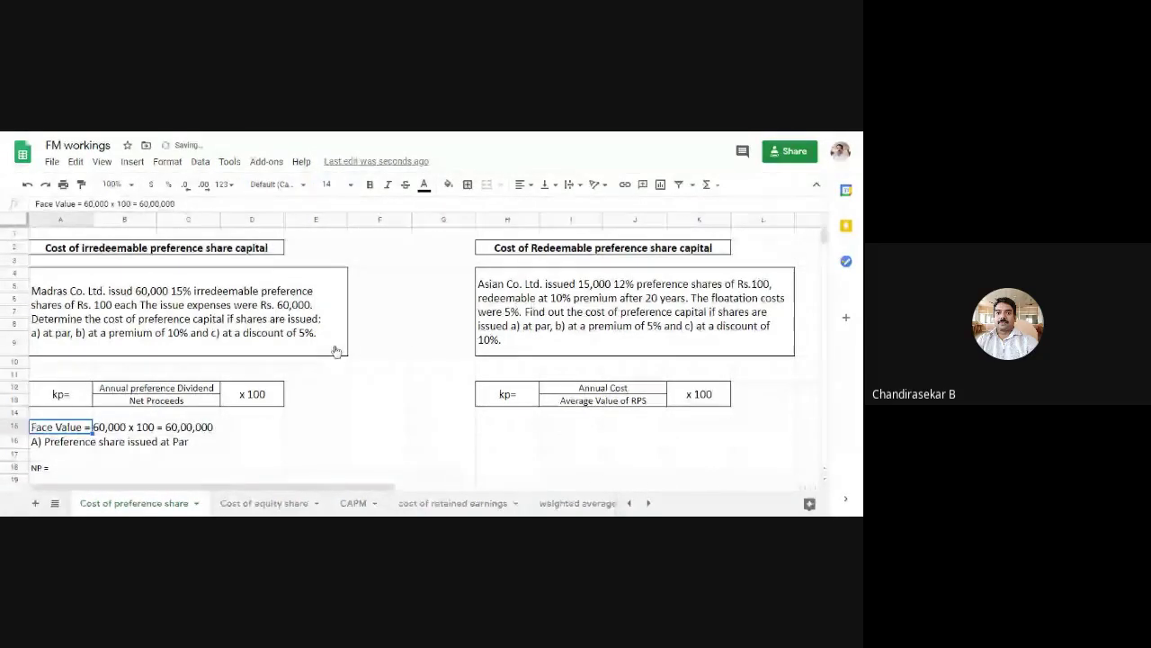
{"action": "left_click", "coordinate": [380, 412]}
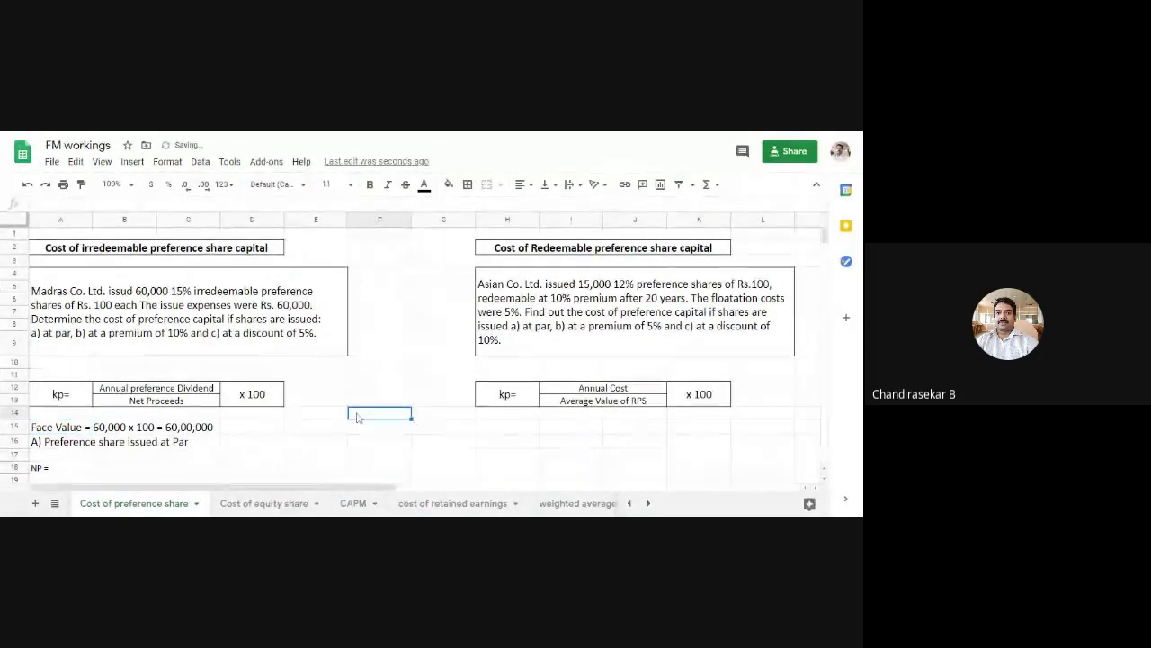
- Complete the net proceeds working in cell A18 as "NP = 60,00,000 - 60,000 = 59,40,000"
{"action": "left_click", "coordinate": [74, 470]}
{"action": "double_click", "coordinate": [75, 471]}
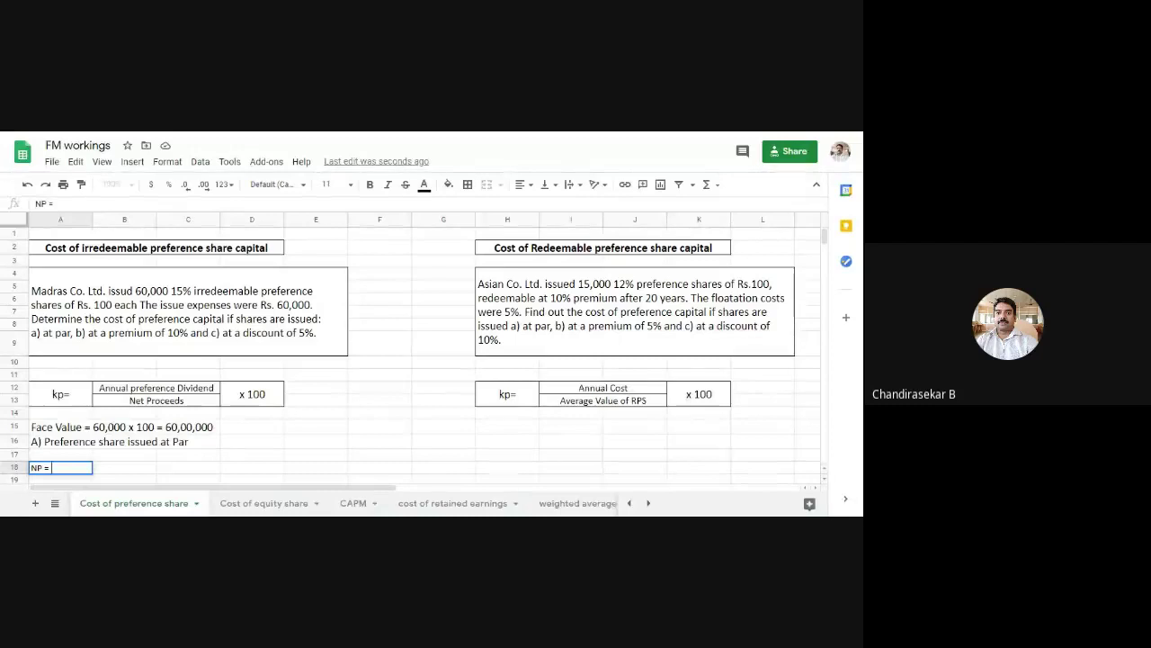
{"action": "type", "text": "0,00"}
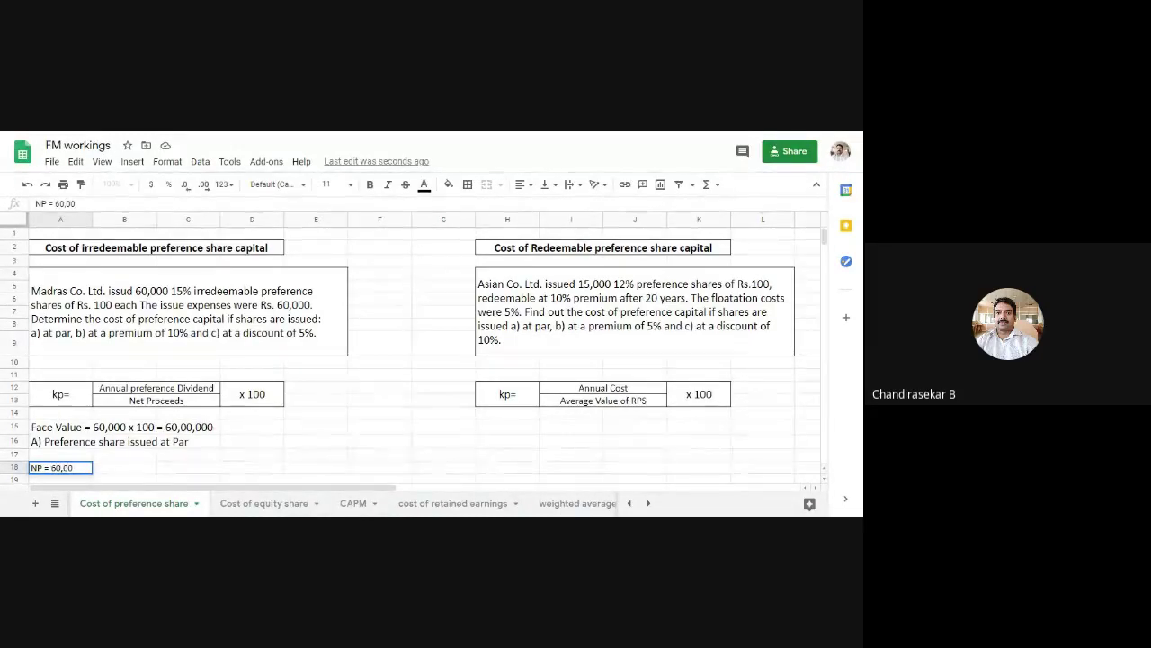
{"action": "type", "text": ",000 -"}
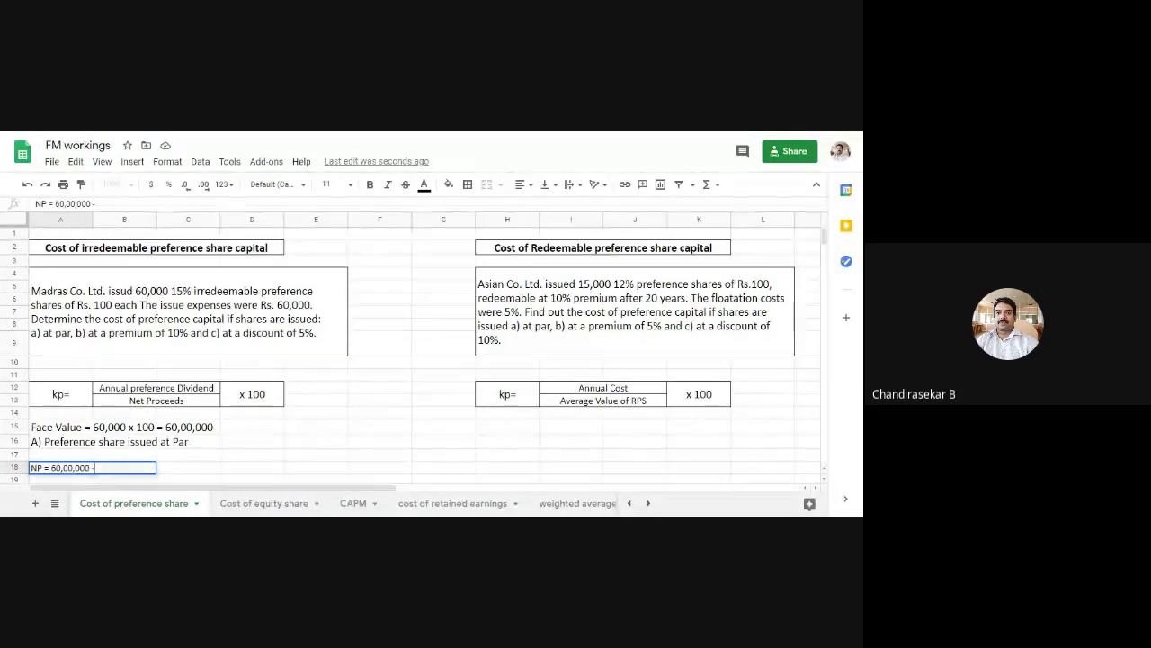
{"action": "type", "text": " 60,000 ="}
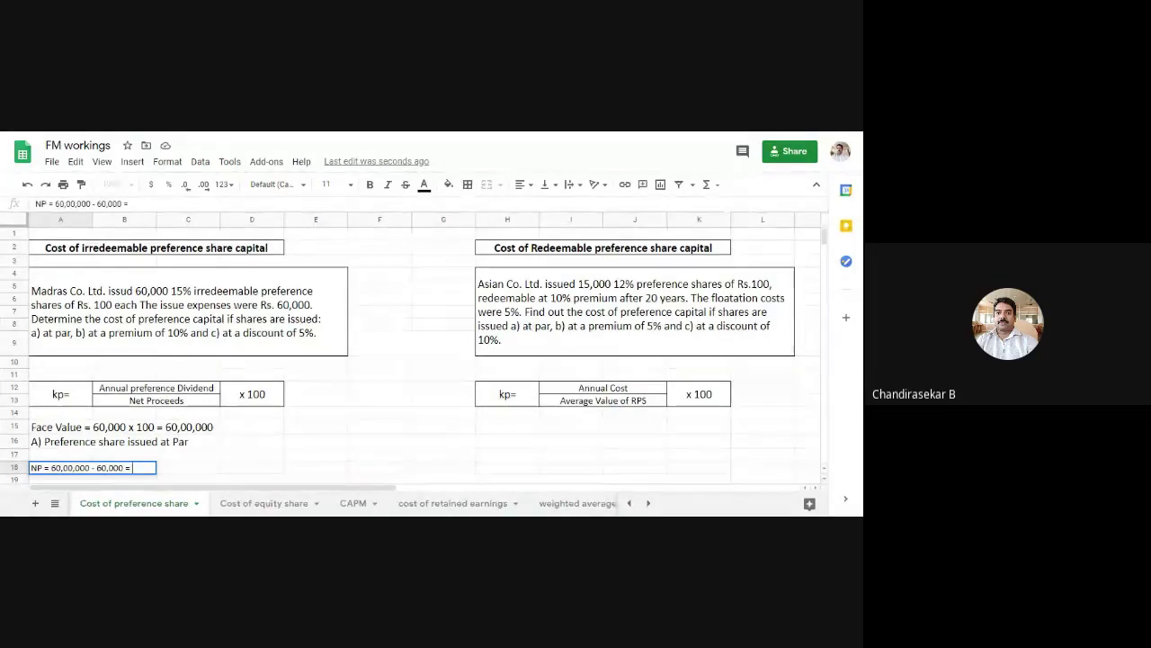
{"action": "type", "text": "5"}
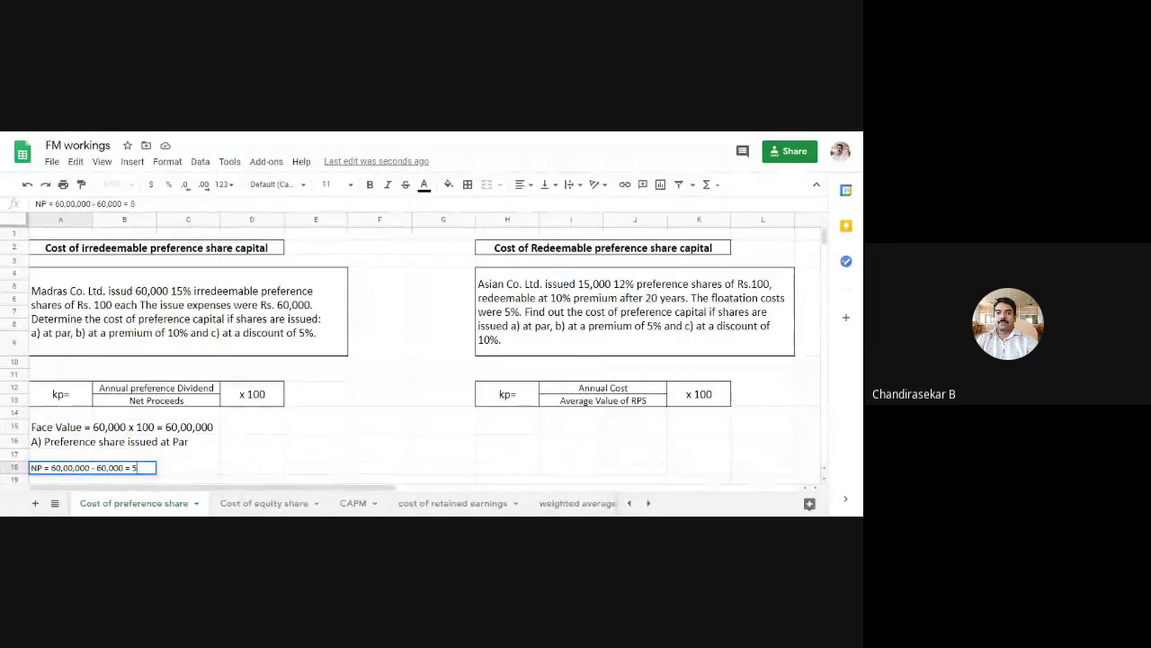
{"action": "type", "text": "9,60"}
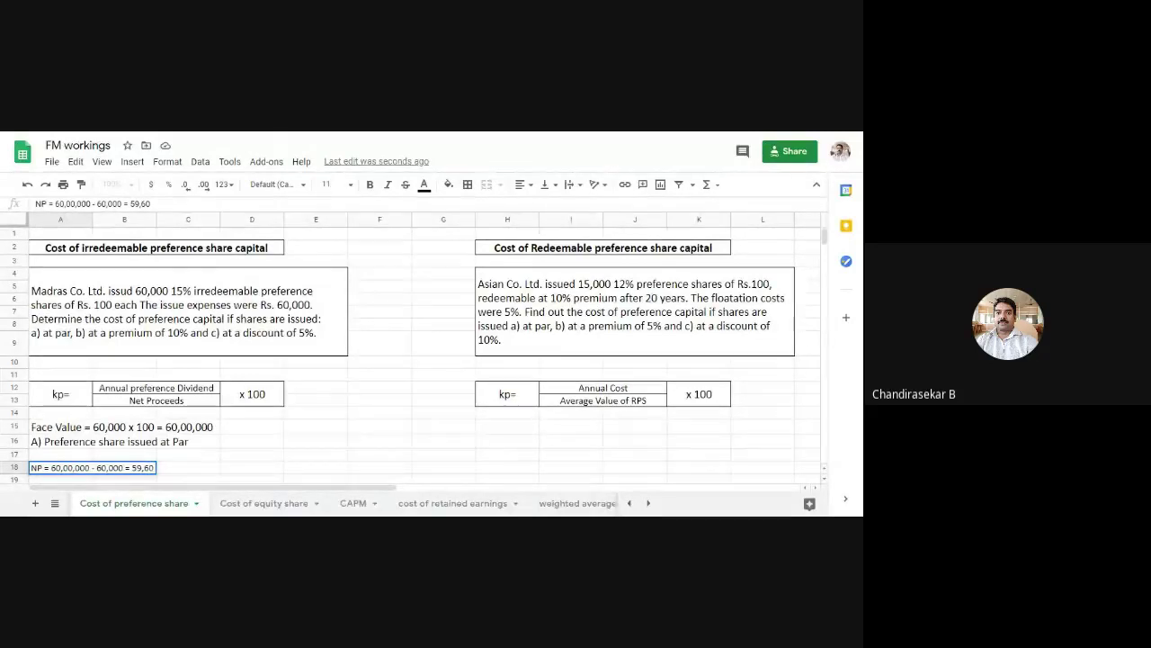
{"action": "type", "text": ",000"}
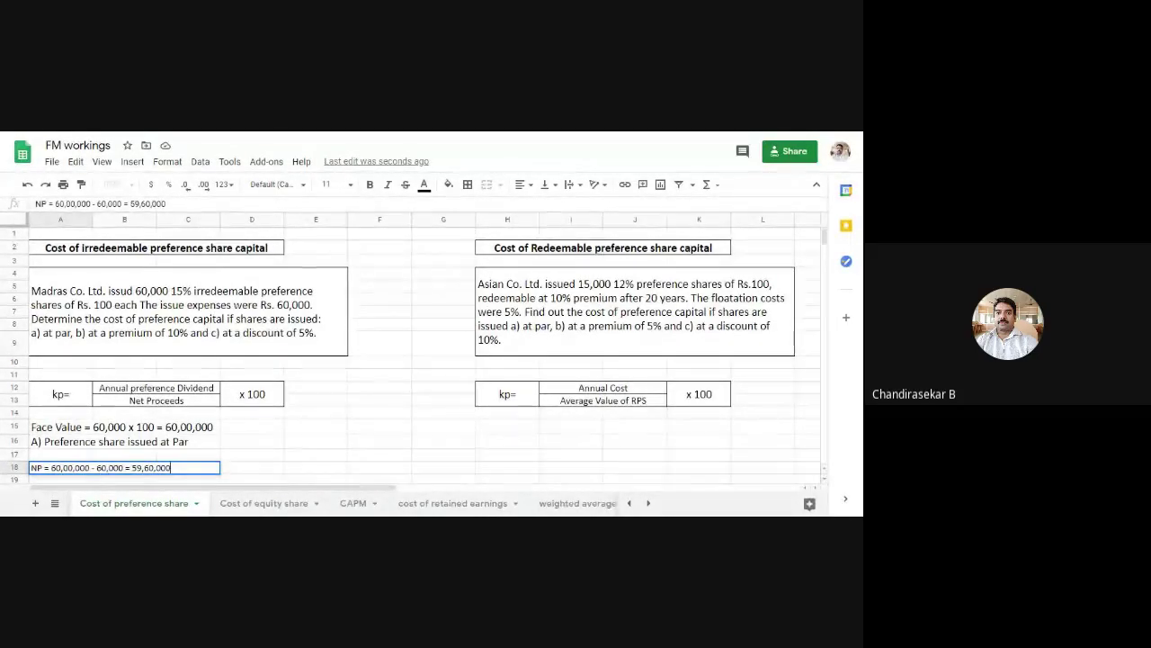
{"action": "left_click", "coordinate": [147, 468]}
{"action": "key", "text": "BackSpace"}
{"action": "type", "text": "4"}
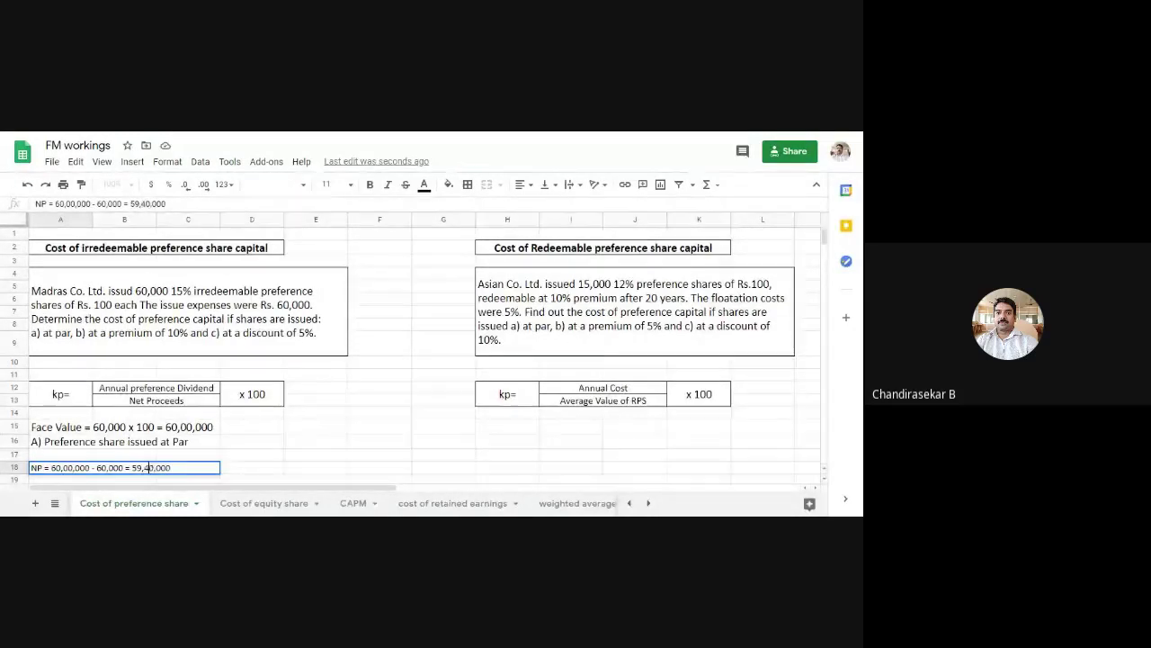
{"action": "left_click", "coordinate": [313, 454]}
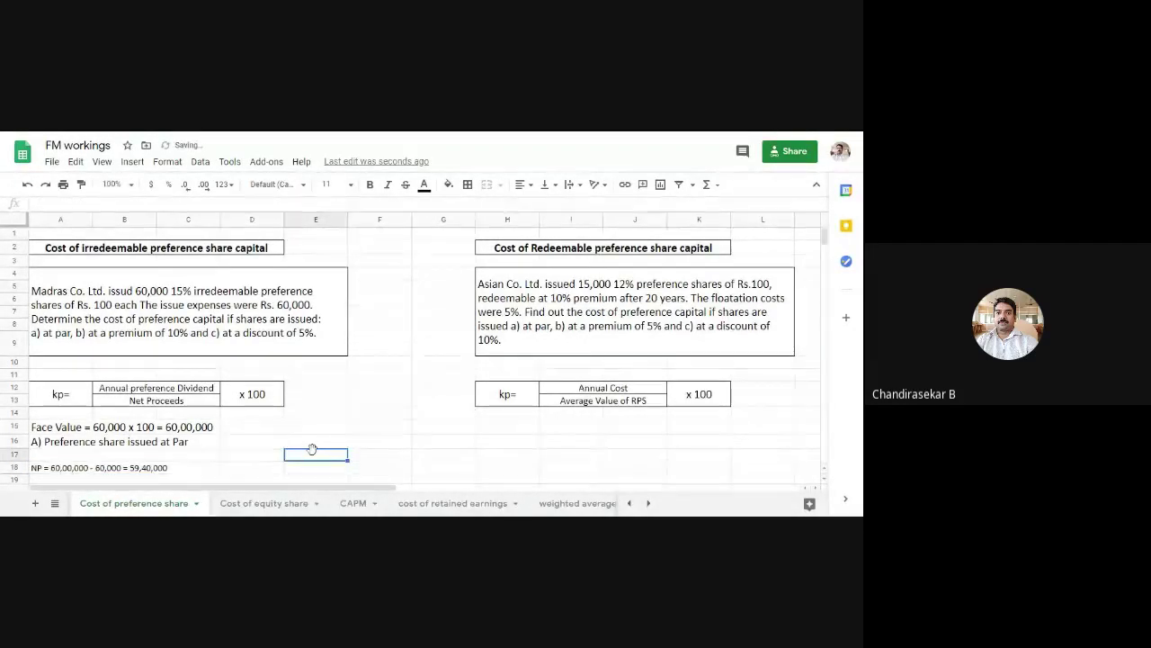
- Set the font size of the net proceeds line in cell A18 to 12
{"action": "left_click", "coordinate": [45, 471]}
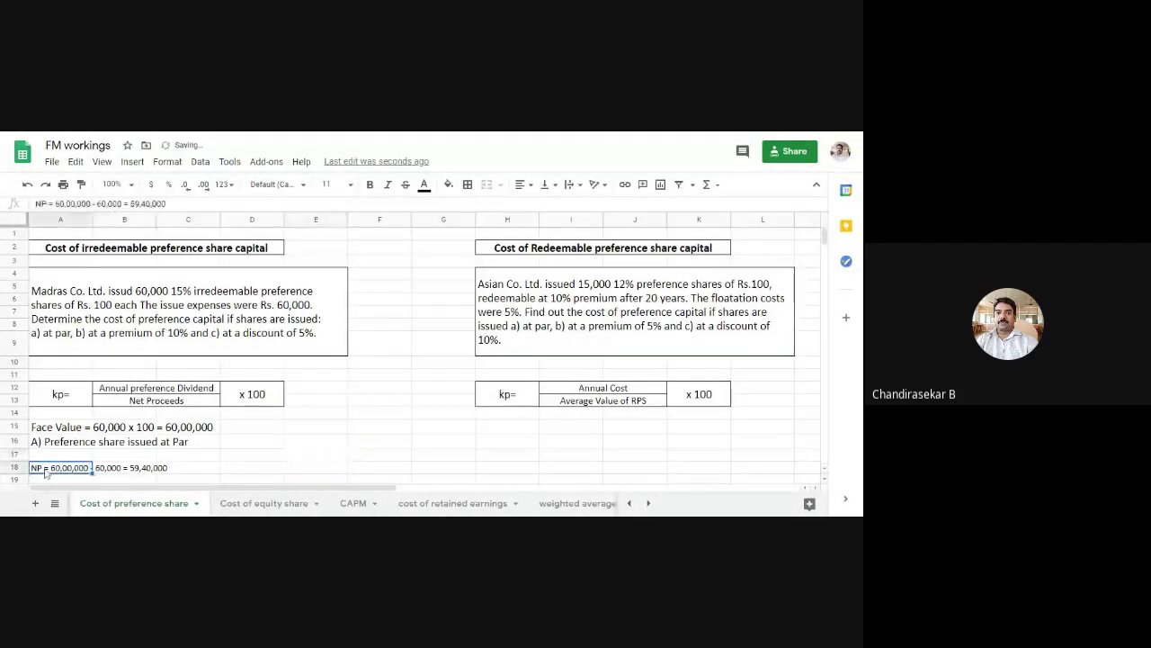
{"action": "left_click", "coordinate": [350, 187]}
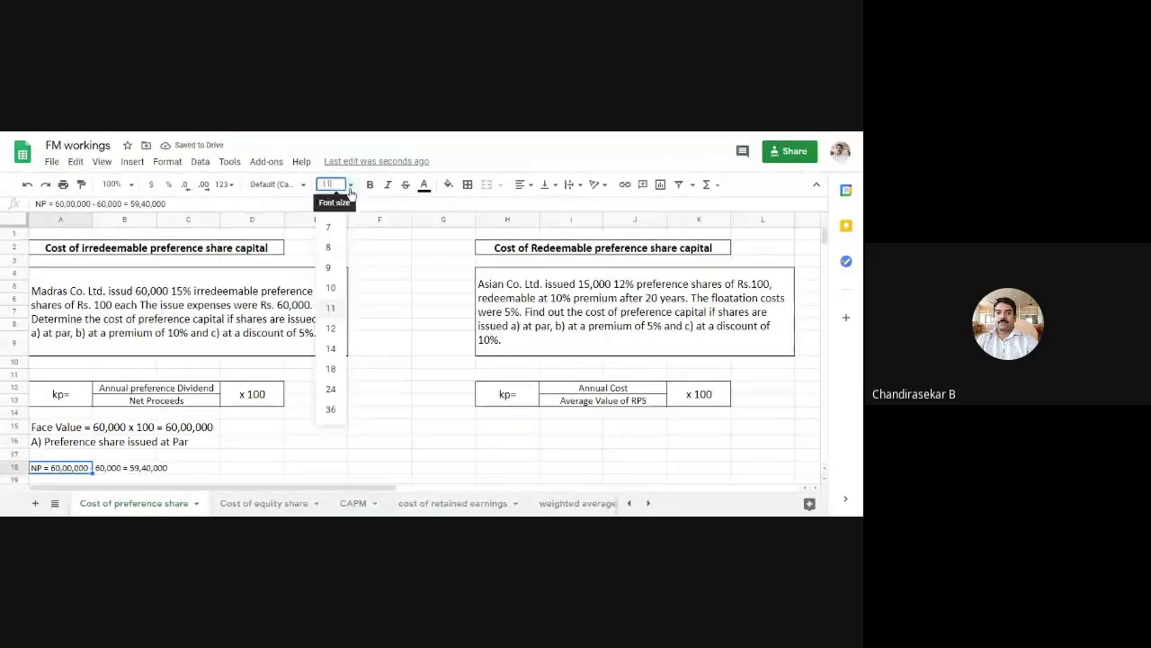
{"action": "left_click", "coordinate": [338, 337]}
{"action": "left_click", "coordinate": [380, 387]}
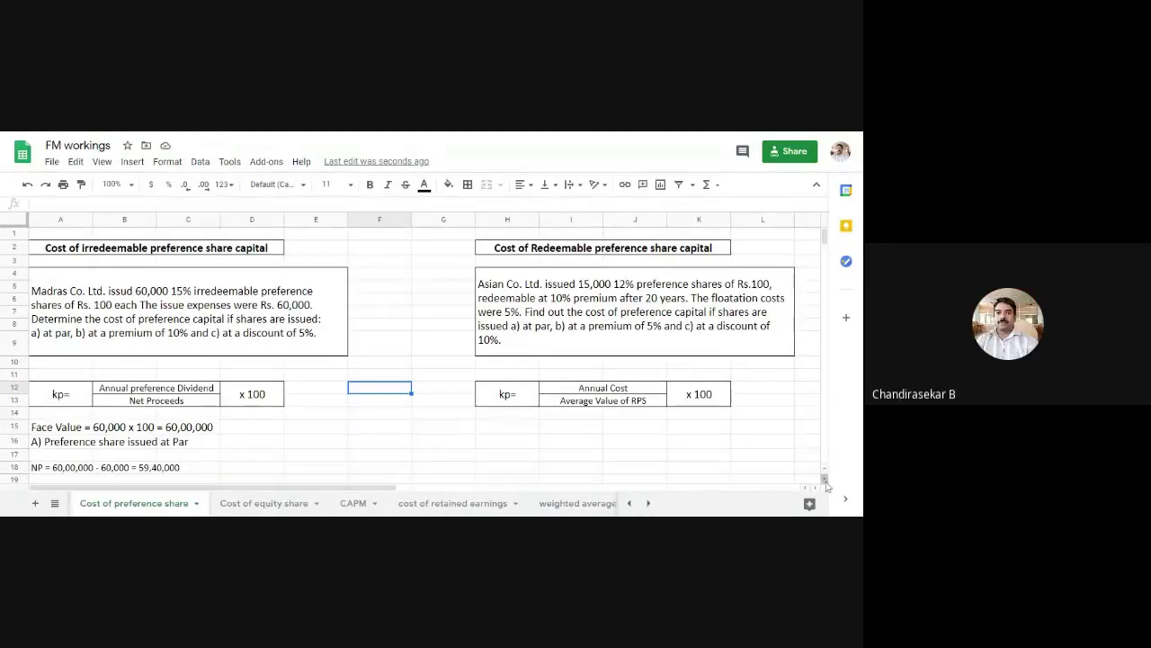
- Enter the dividend working "Dividend = 60,00,000 x 15/100 = 9,00,000" as text in cell A19
{"action": "left_click_drag", "start_coordinate": [827, 474], "coordinate": [826, 487]}
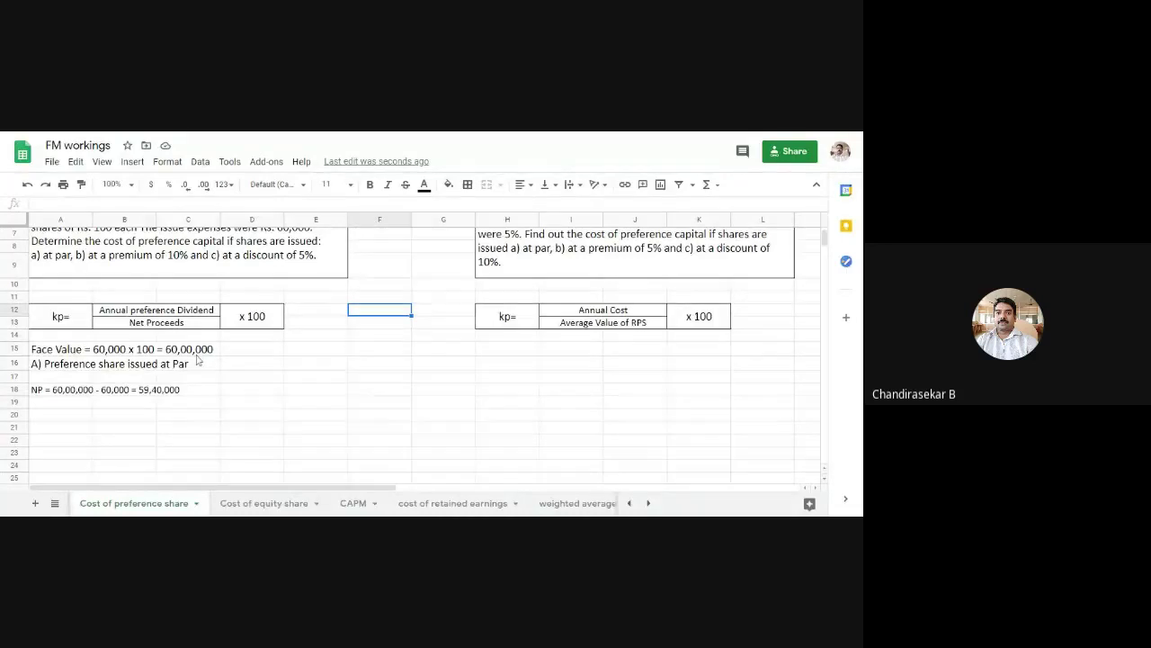
{"action": "left_click", "coordinate": [63, 407]}
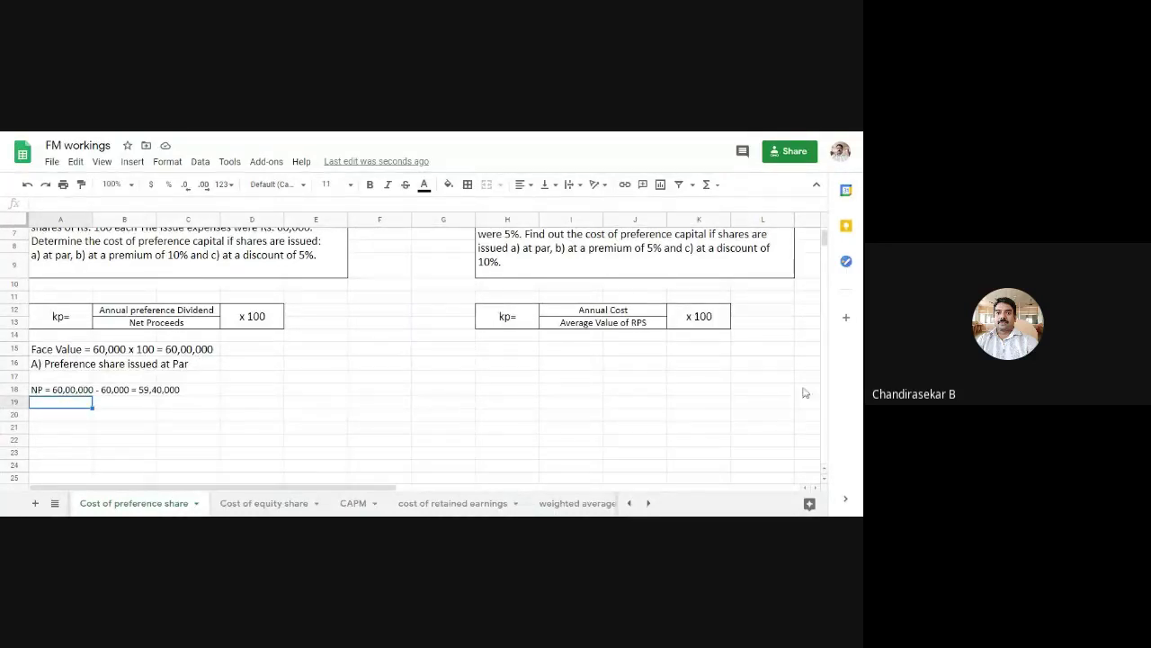
{"action": "scroll", "coordinate": [824, 238], "scroll_direction": "up", "scroll_amount": 2}
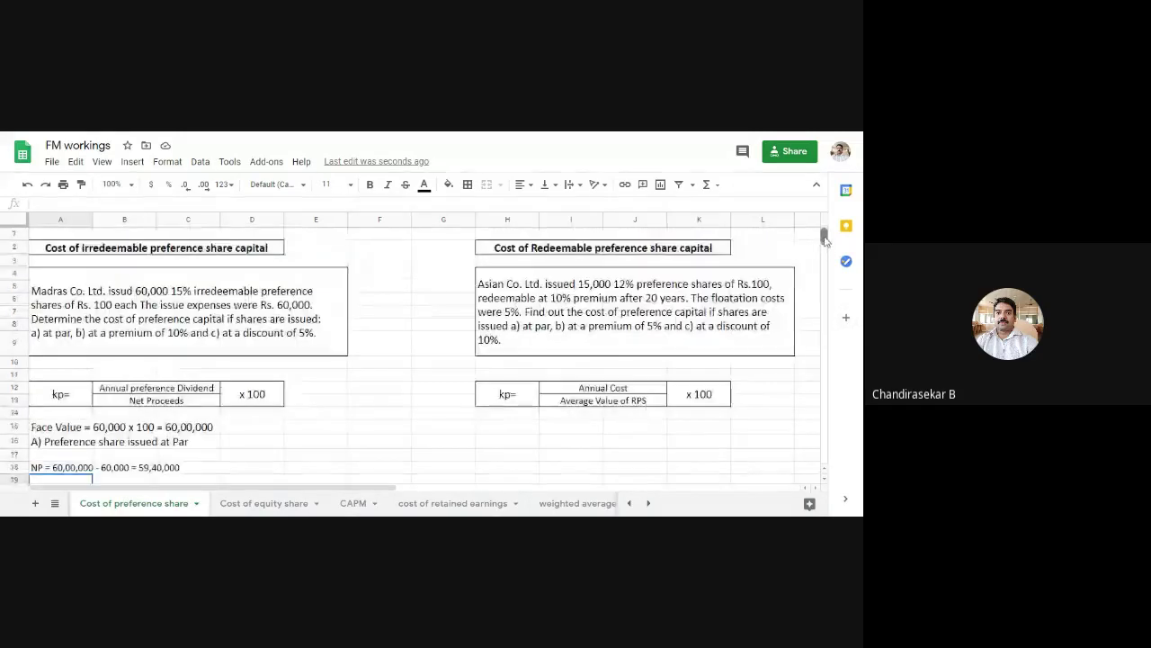
{"action": "scroll", "coordinate": [824, 239], "scroll_direction": "down", "scroll_amount": 5}
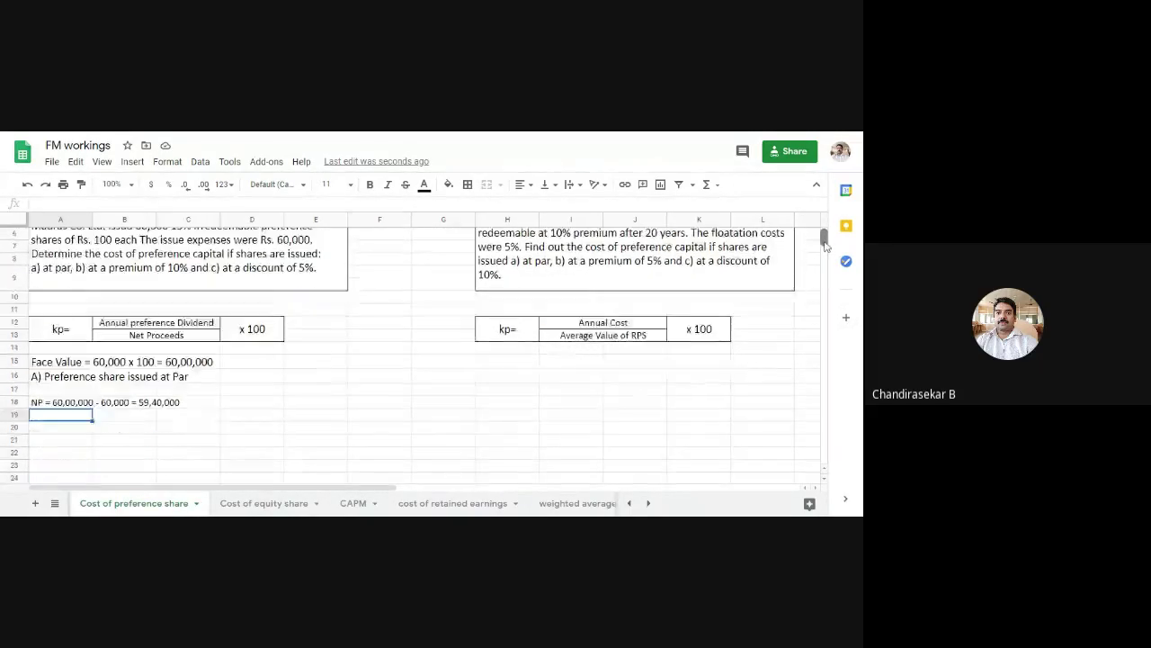
{"action": "scroll", "coordinate": [824, 239], "scroll_direction": "up", "scroll_amount": 5}
{"action": "scroll", "coordinate": [825, 243], "scroll_direction": "down", "scroll_amount": 3}
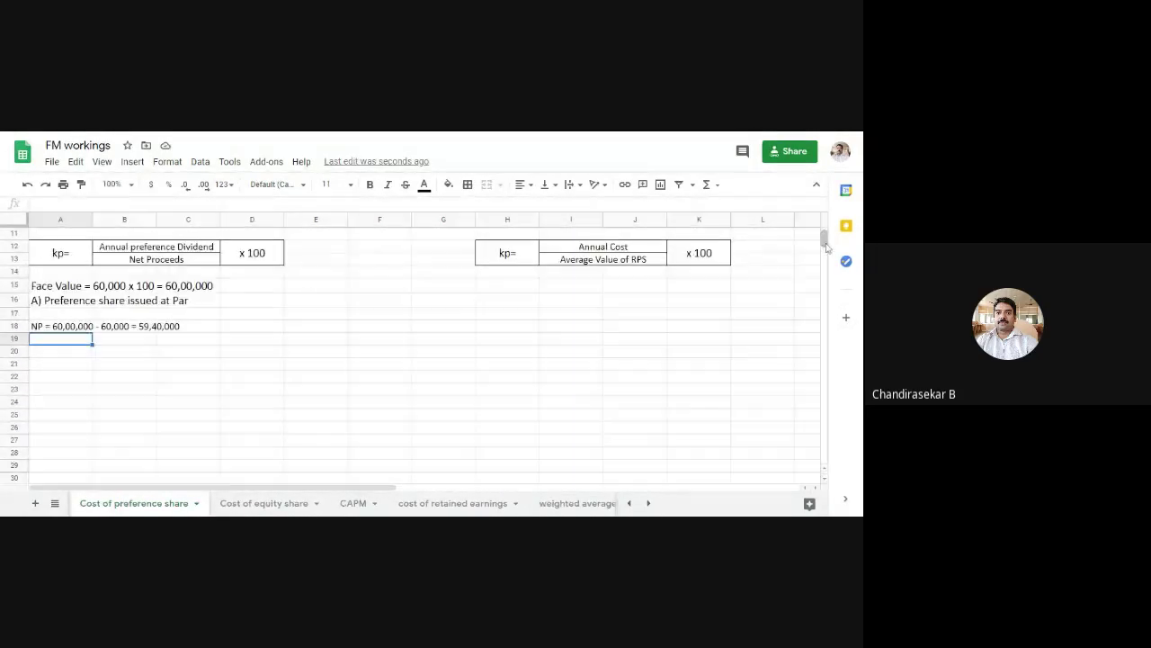
{"action": "type", "text": "Divid"}
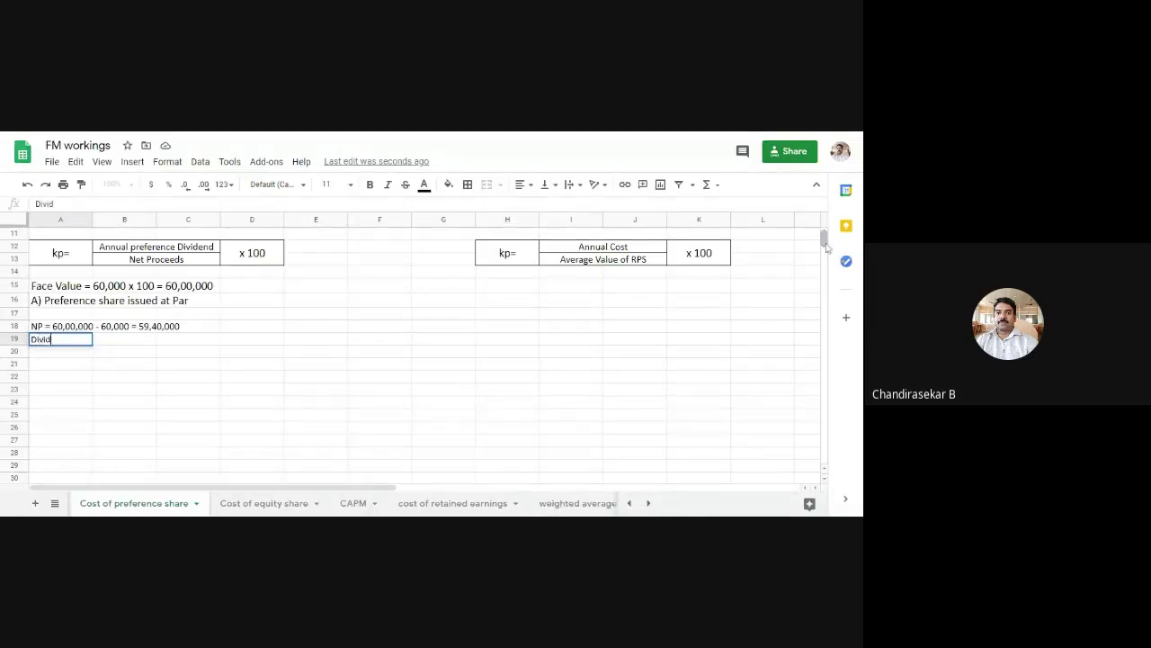
{"action": "type", "text": "end = 60,00,000 x"}
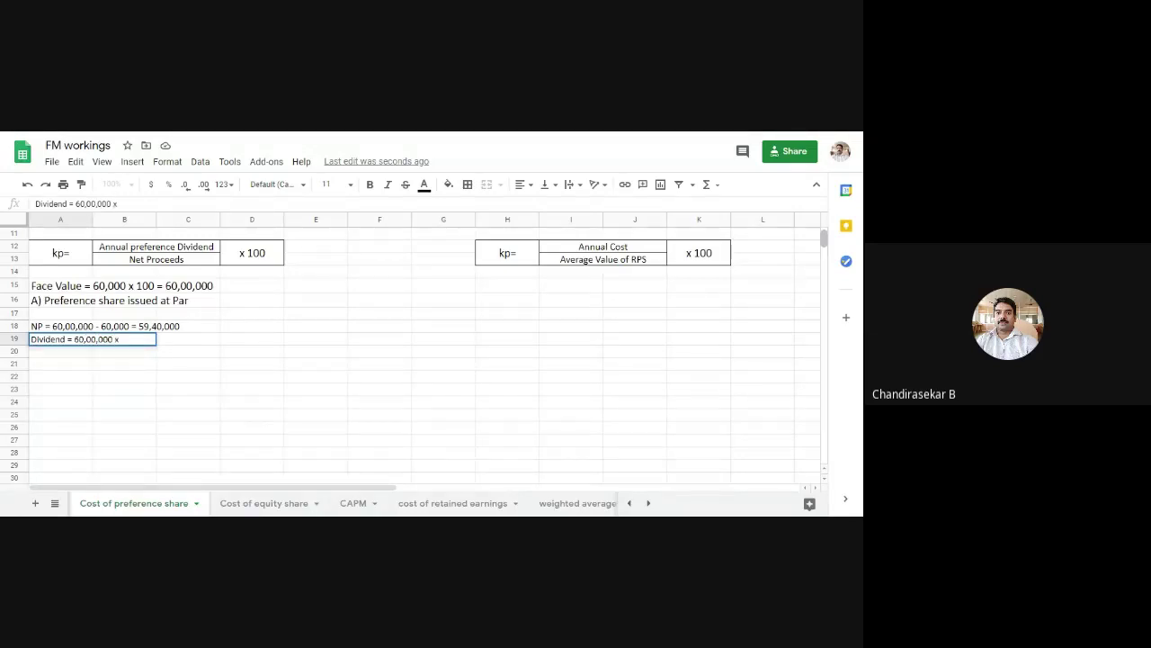
{"action": "type", "text": " 15"}
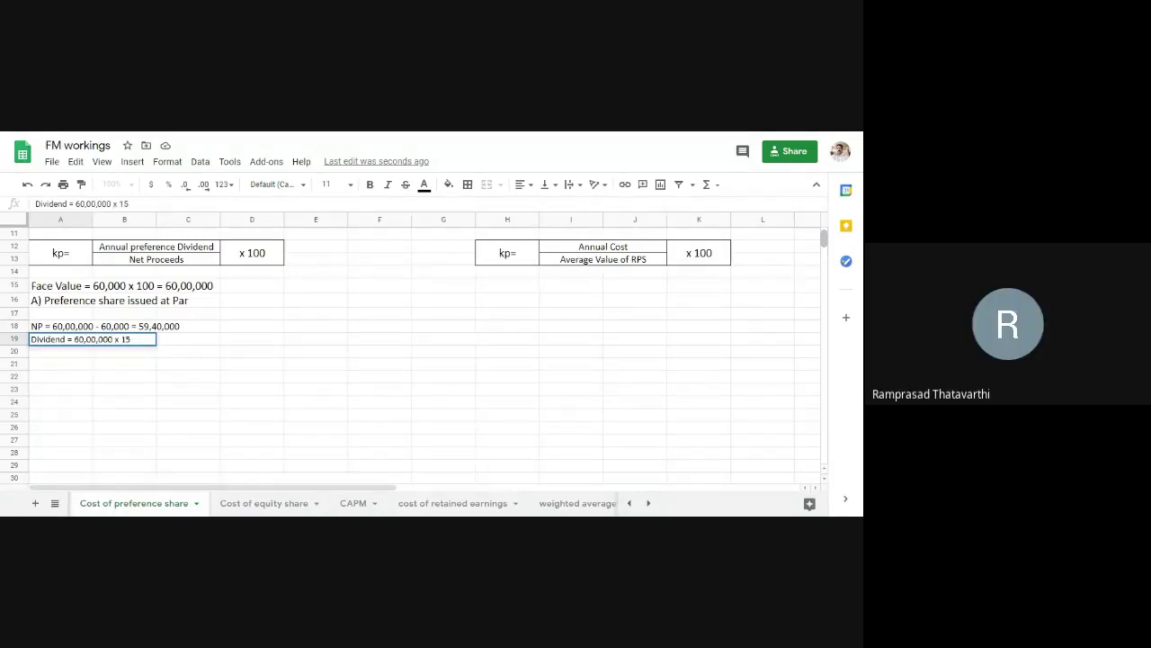
{"action": "type", "text": "/100 ="}
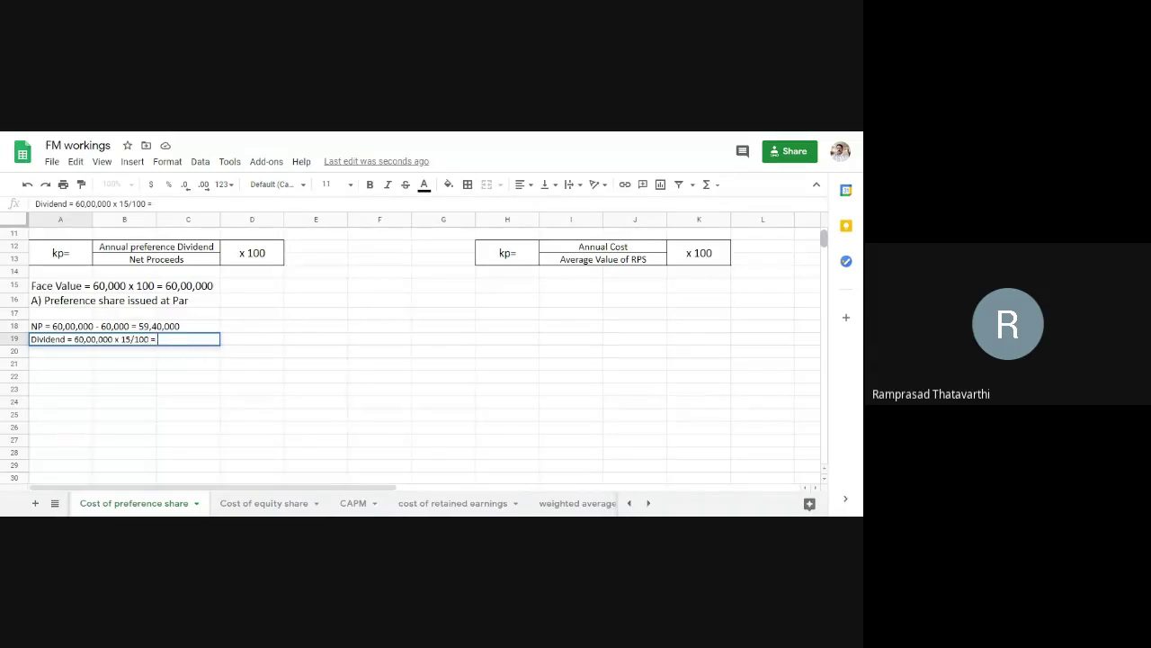
{"action": "type", "text": " 9,00,000"}
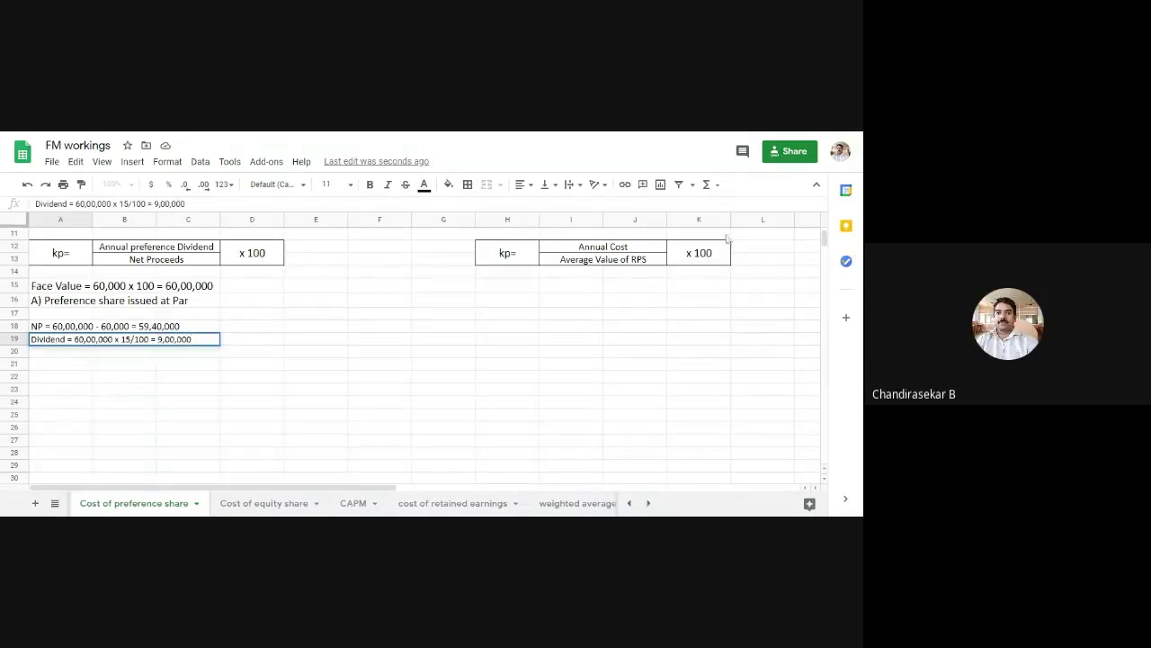
{"action": "left_click", "coordinate": [430, 357]}
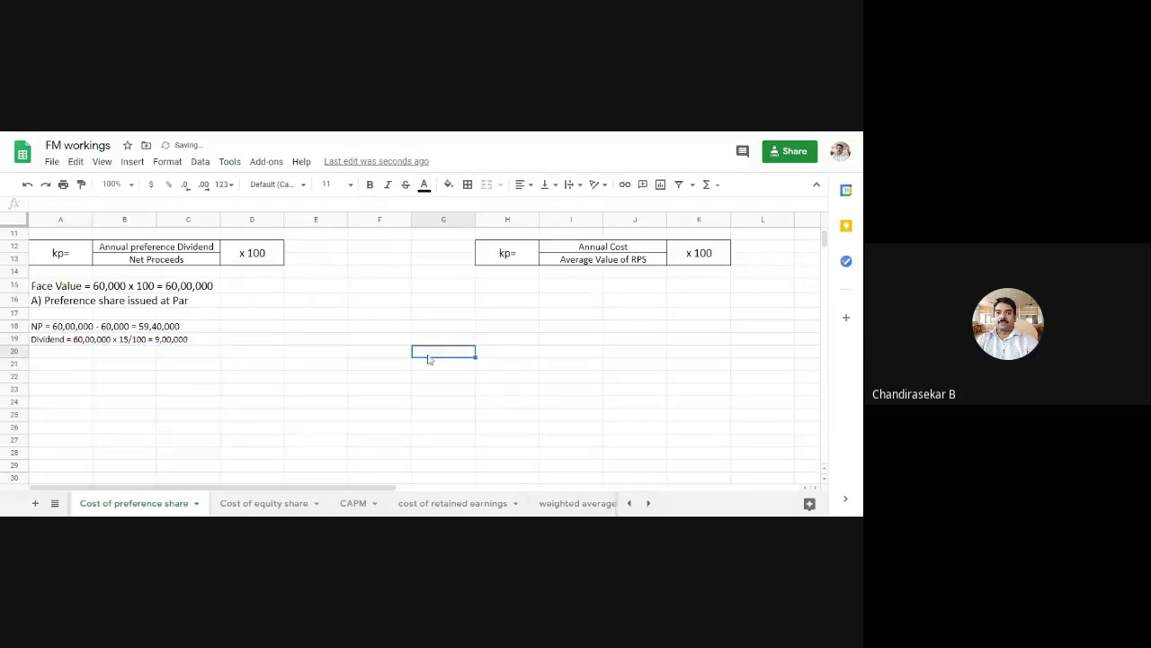
- Set the font size of the dividend line in cell A19 to 12
{"action": "left_click", "coordinate": [47, 341]}
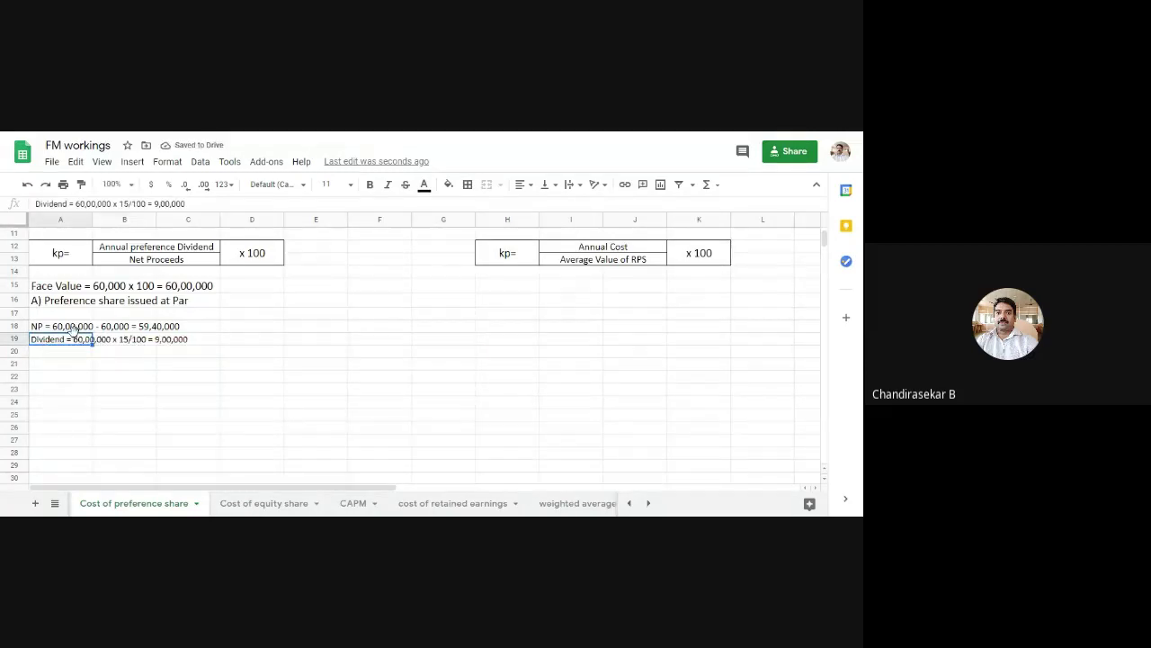
{"action": "left_click", "coordinate": [331, 185]}
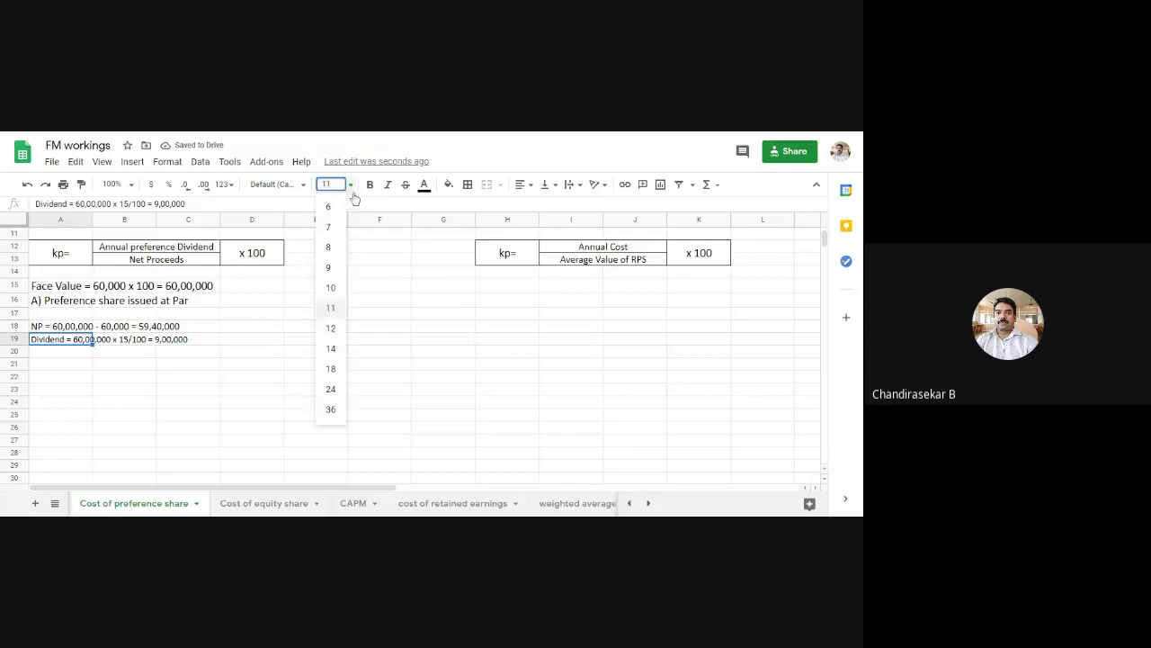
{"action": "left_click", "coordinate": [333, 331]}
{"action": "left_click", "coordinate": [334, 338]}
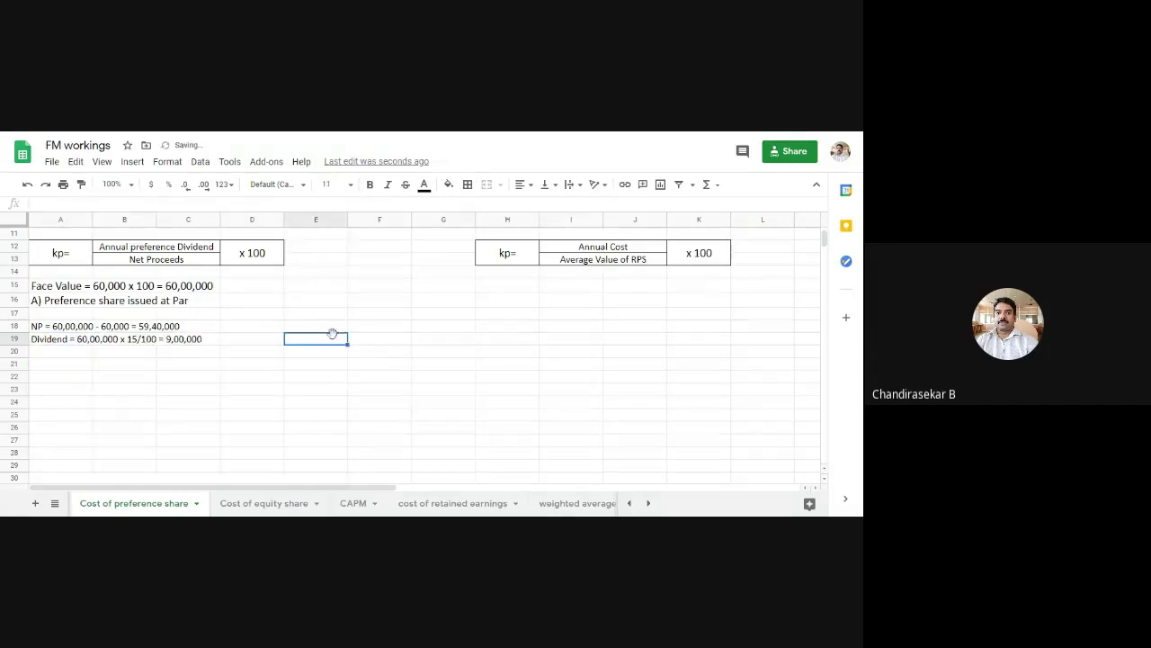
- Set the font size of the empty cells A20:E30 below the dividend line to 14
{"action": "left_click_drag", "start_coordinate": [74, 355], "coordinate": [290, 486]}
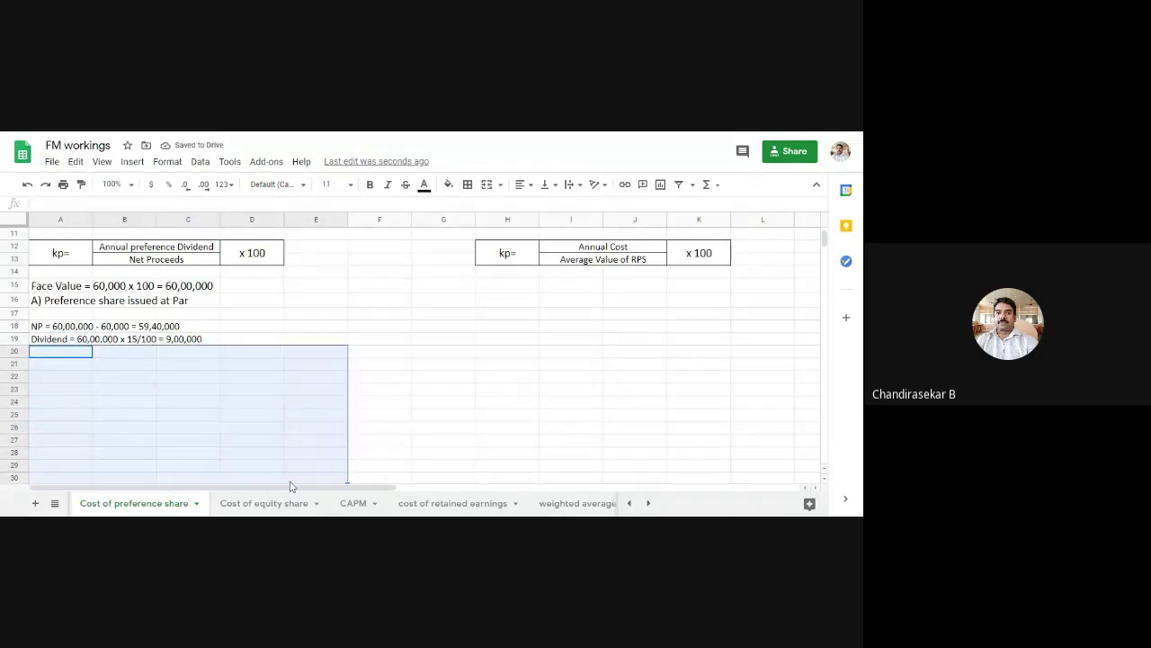
{"action": "left_click", "coordinate": [350, 185]}
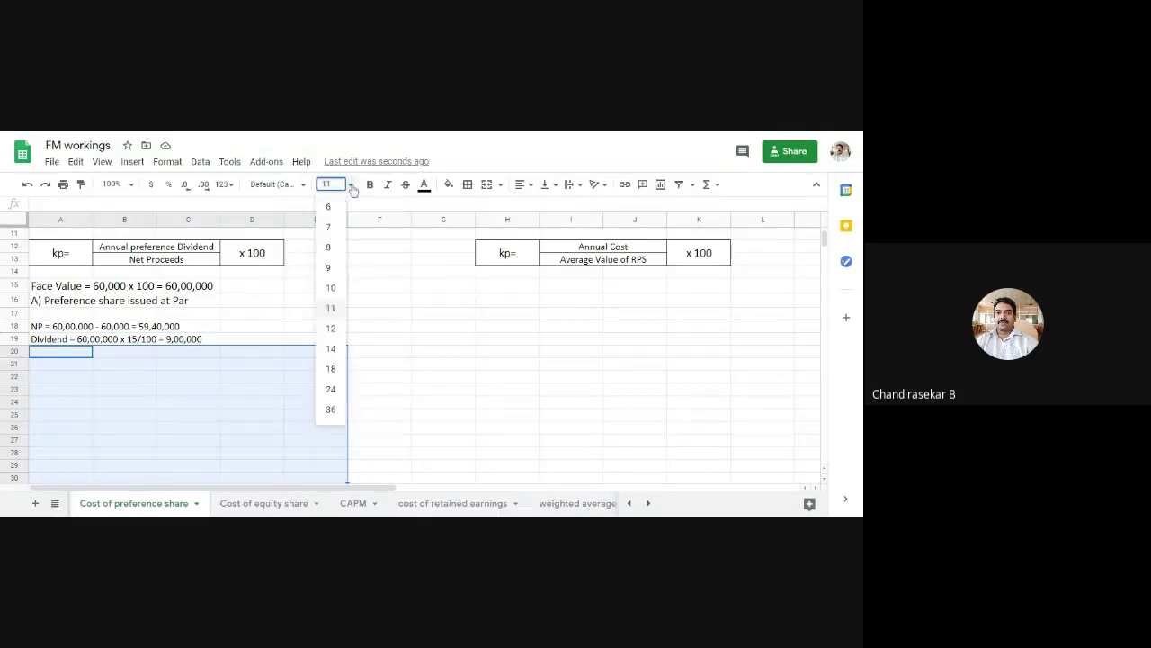
{"action": "left_click", "coordinate": [333, 350]}
{"action": "left_click", "coordinate": [405, 363]}
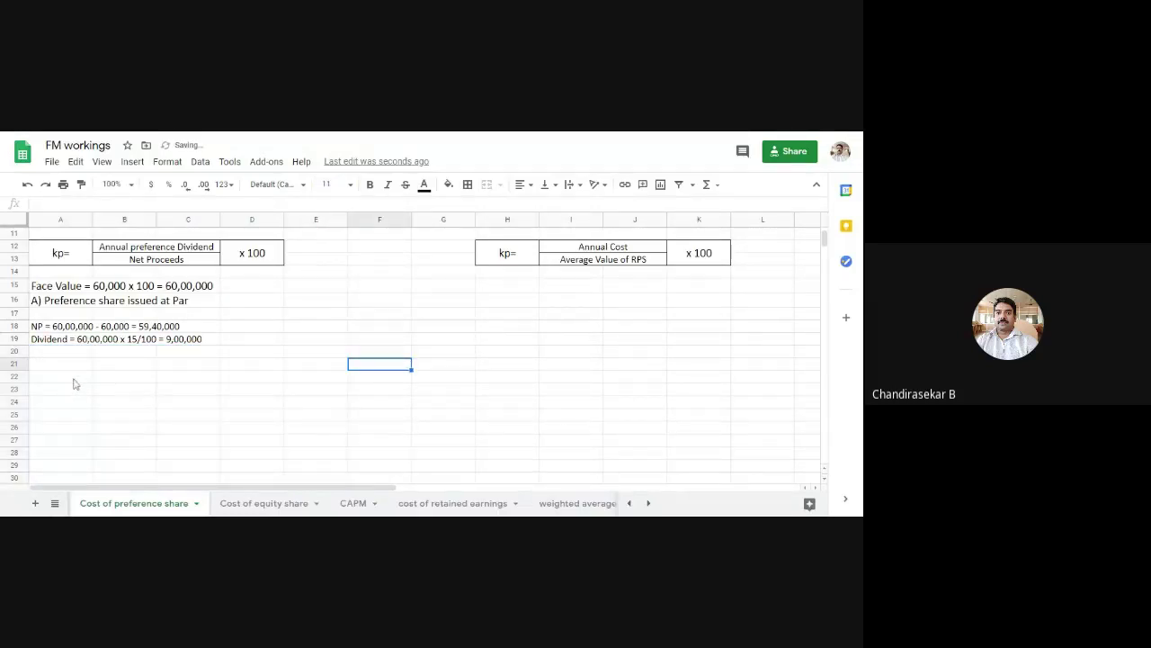
{"action": "left_click", "coordinate": [75, 378]}
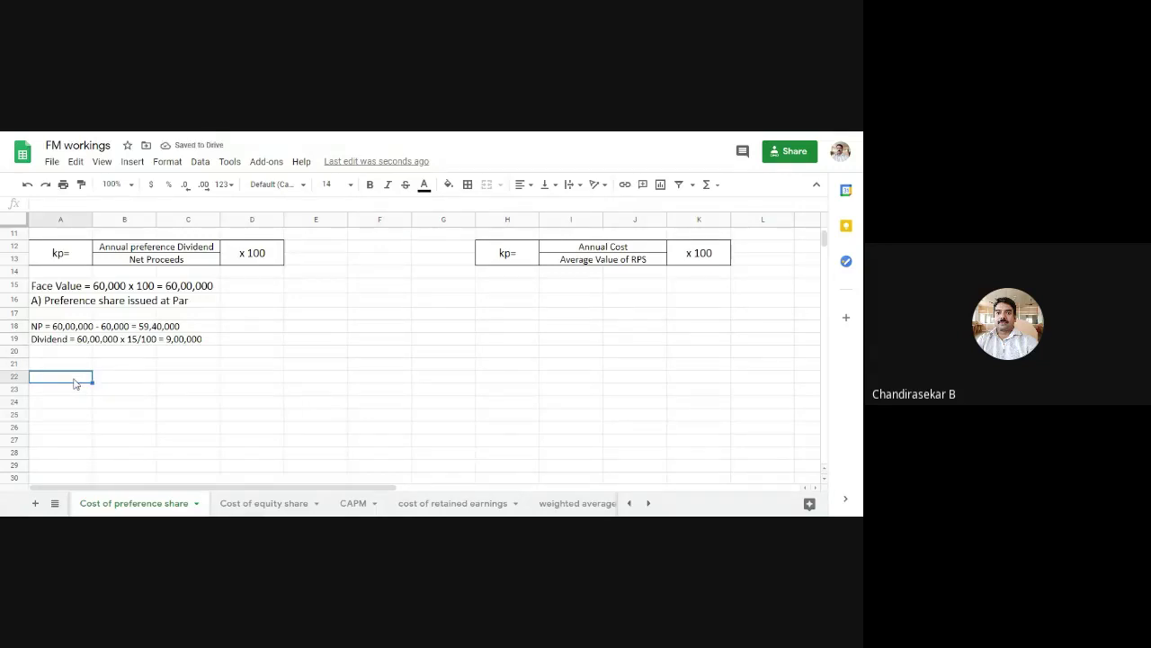
{"action": "type", "text": "k"}
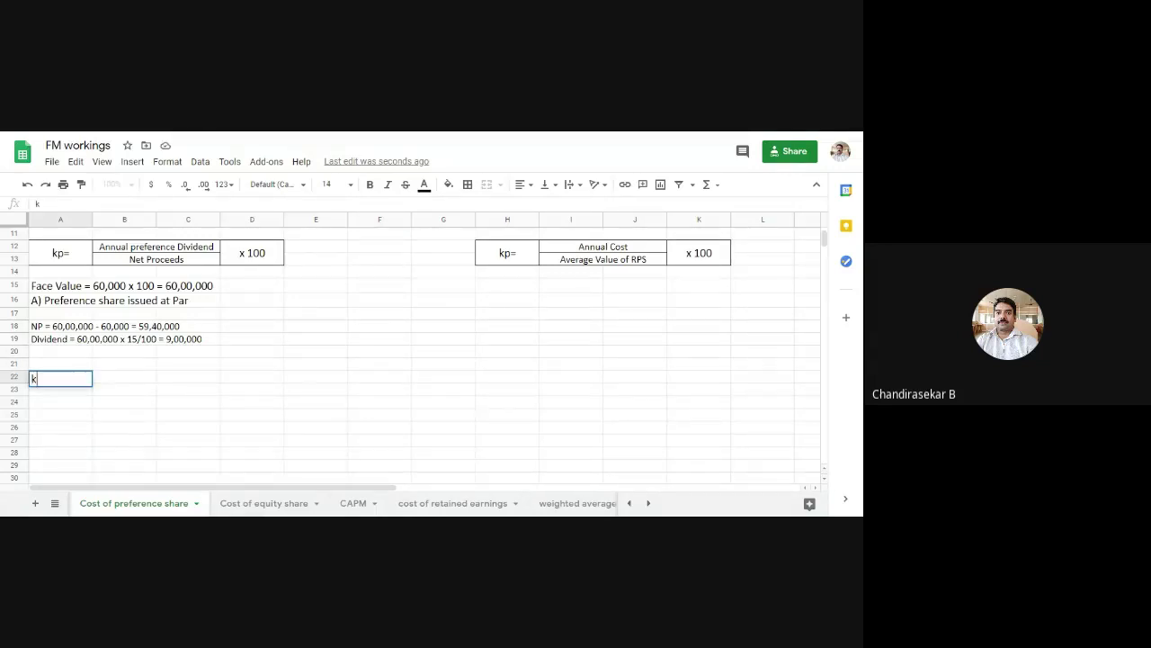
{"action": "type", "text": "p = 9,00,000"}
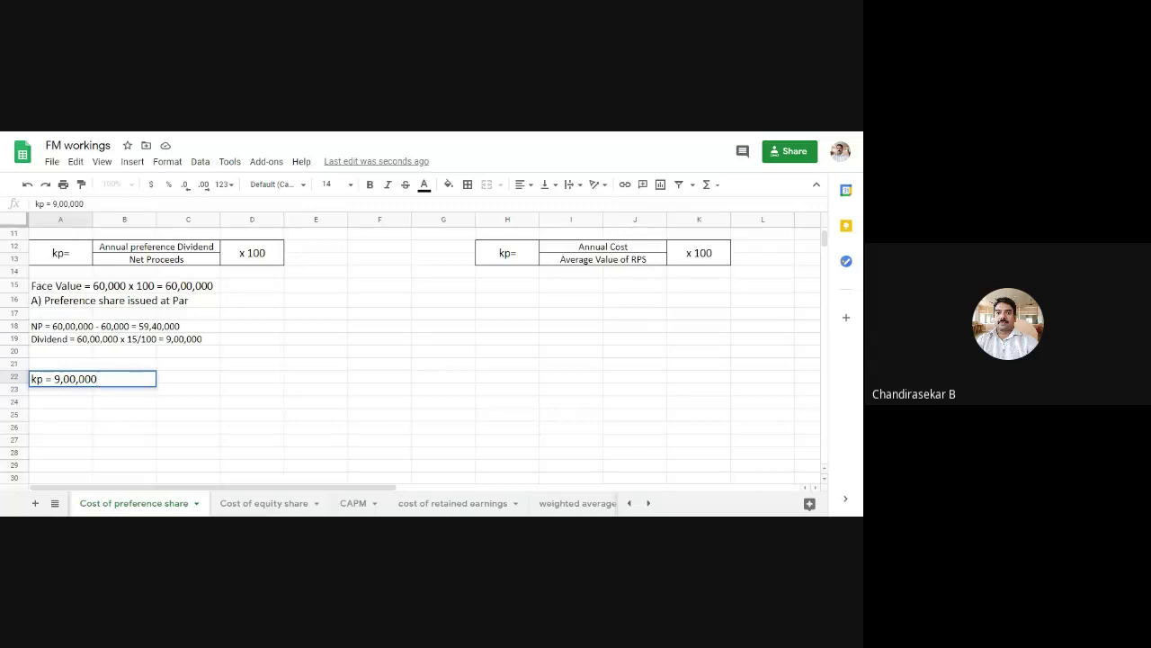
{"action": "left_click", "coordinate": [124, 417]}
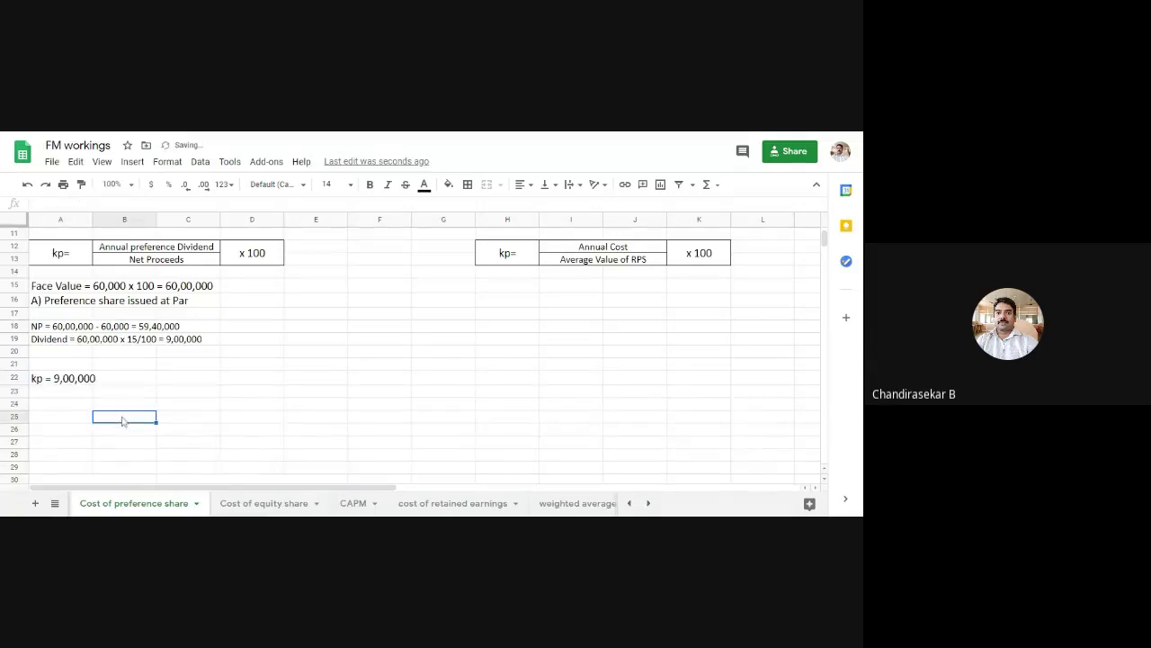
{"action": "left_click", "coordinate": [72, 404]}
{"action": "key", "text": "ctrl+z"}
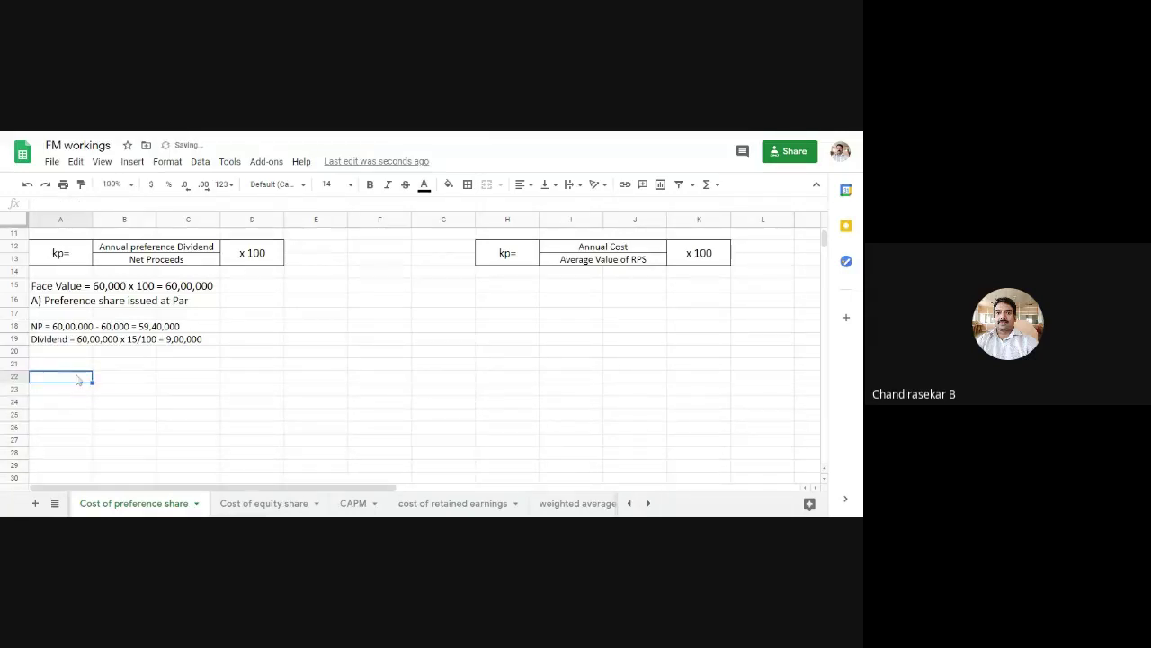
- Enter the label "kp" in cell A22, the dividend 9,00,000 in B22 and the net proceeds 59,40,000 in B23
{"action": "type", "text": "kp"}
{"action": "key", "text": "Tab"}
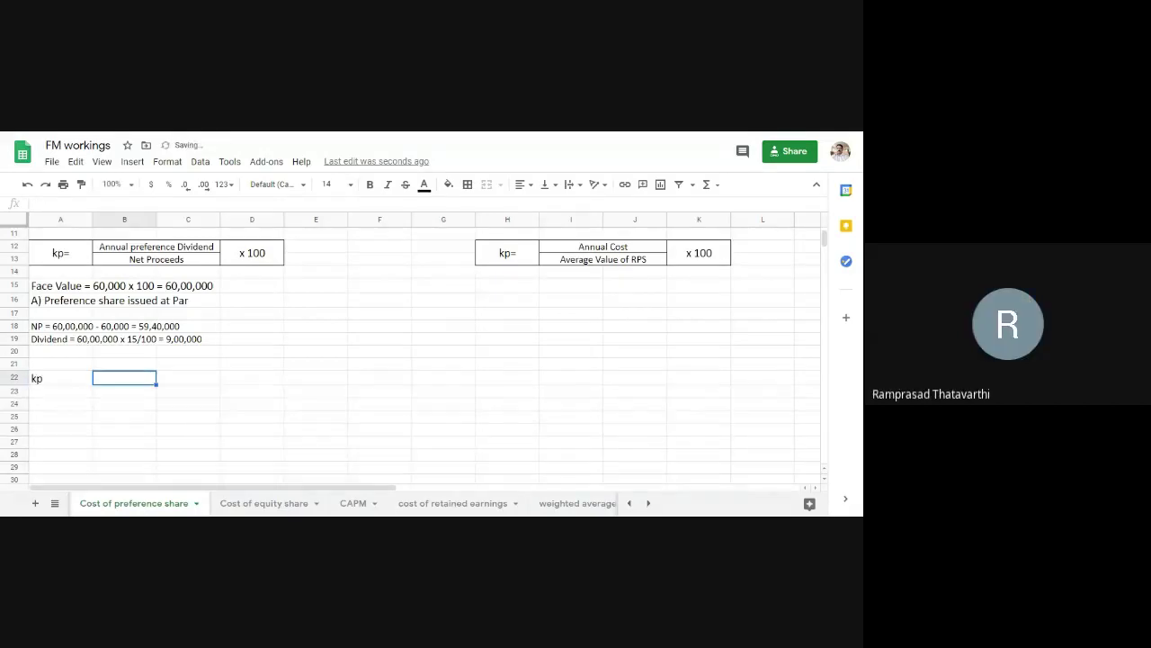
{"action": "type", "text": "9,00,000"}
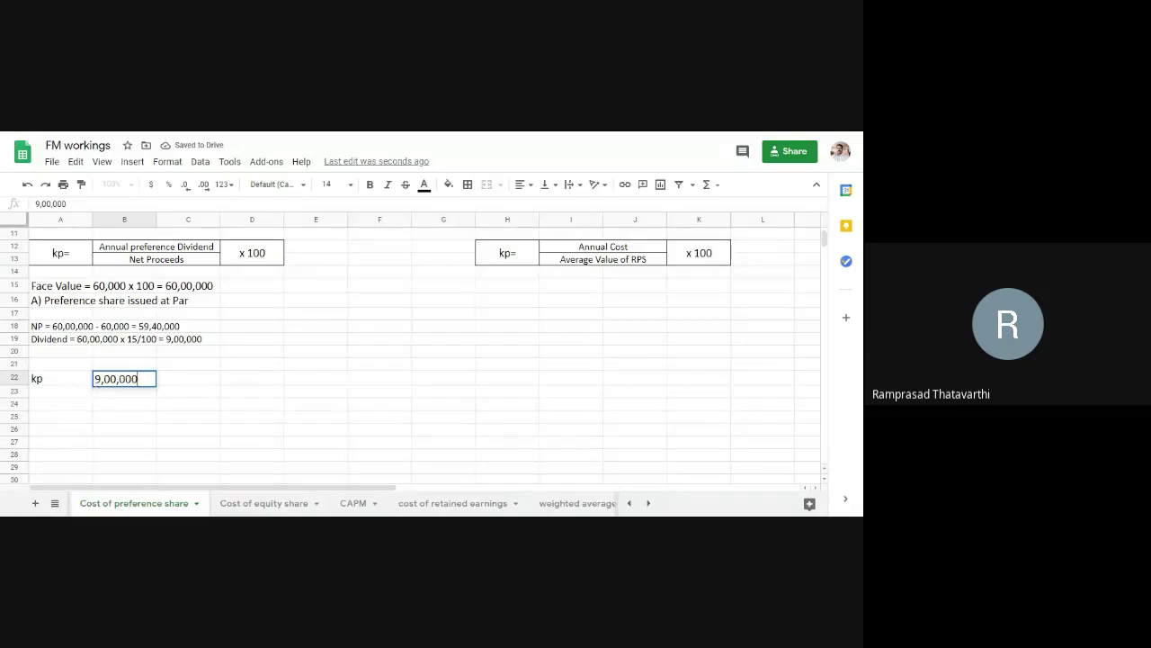
{"action": "left_click", "coordinate": [110, 399]}
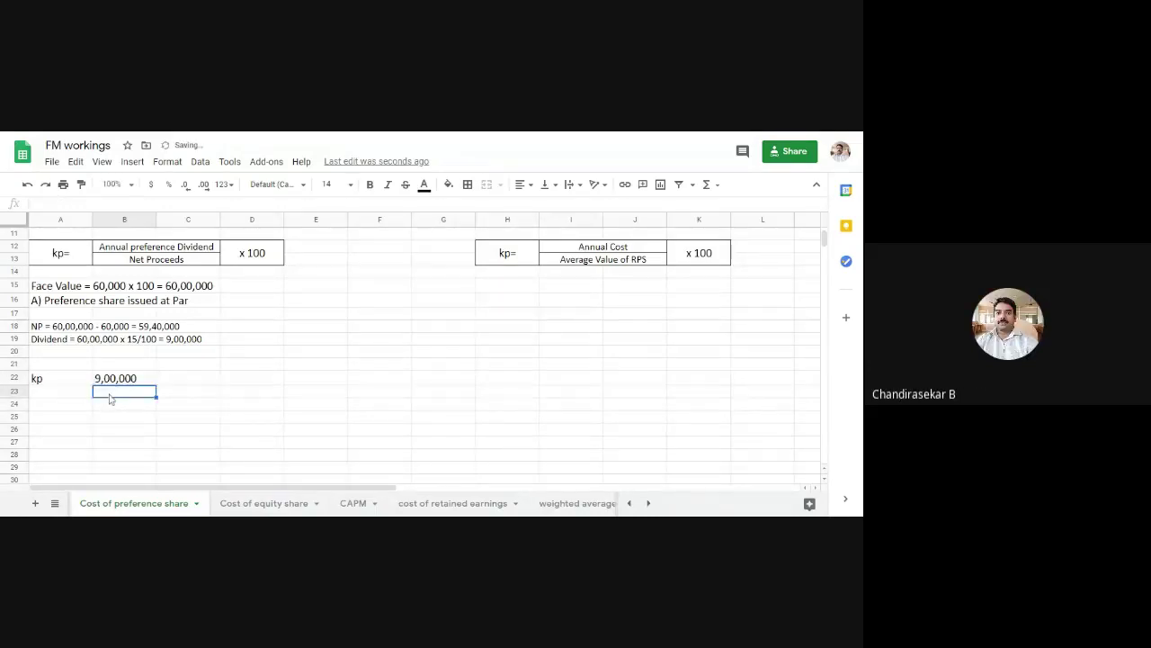
{"action": "type", "text": "59,4"}
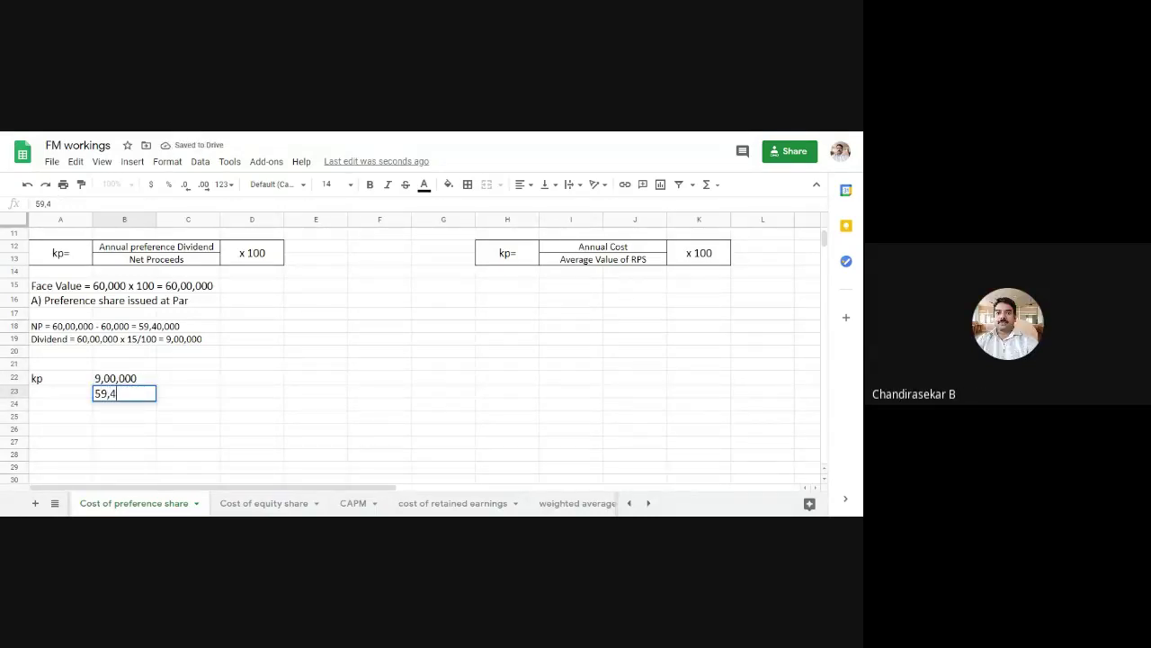
{"action": "type", "text": "0,000"}
{"action": "left_click", "coordinate": [162, 385]}
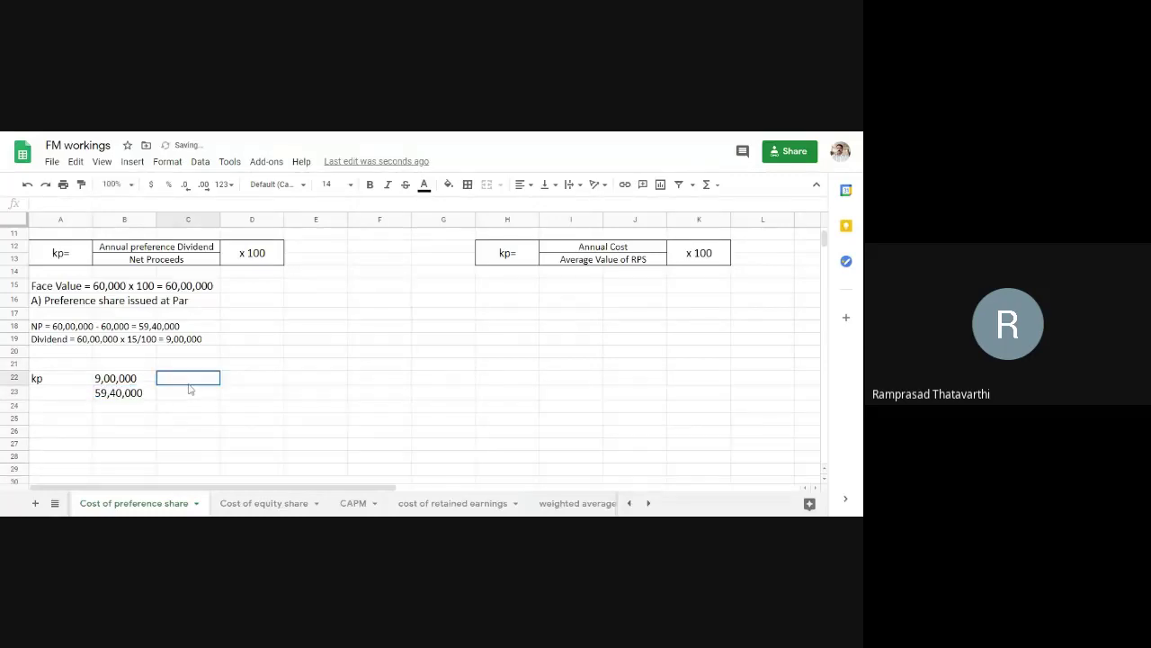
- Merge cells A22:A23 containing the kp label and align the label to the top of the merged cell
{"action": "left_click_drag", "start_coordinate": [77, 381], "coordinate": [77, 397]}
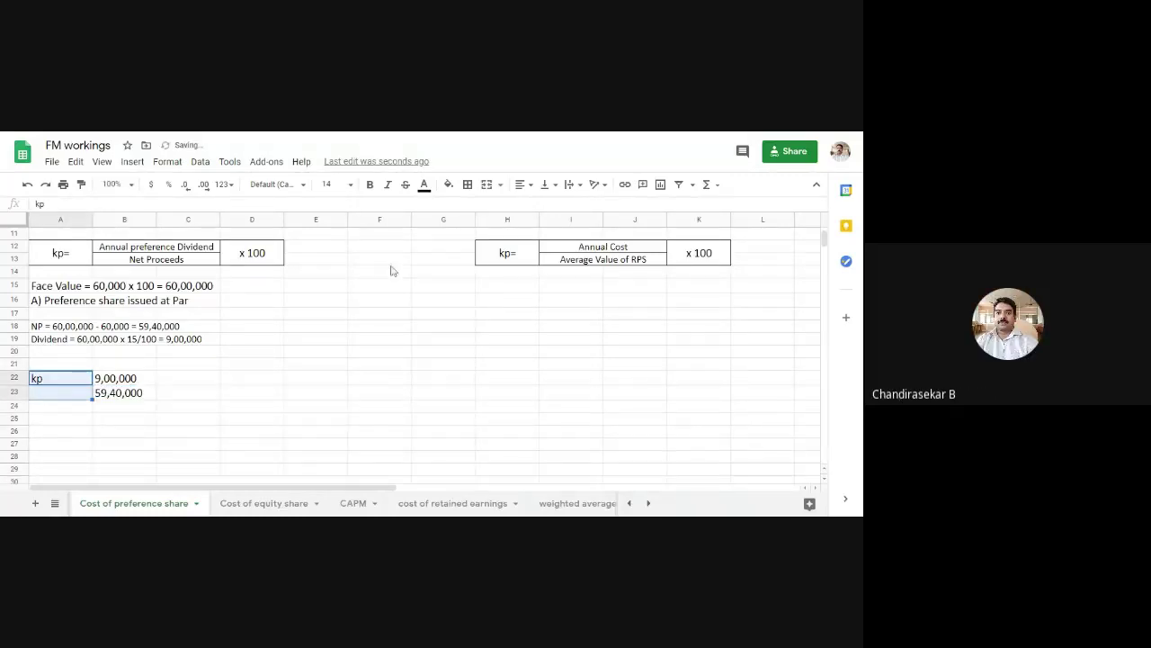
{"action": "left_click", "coordinate": [487, 184]}
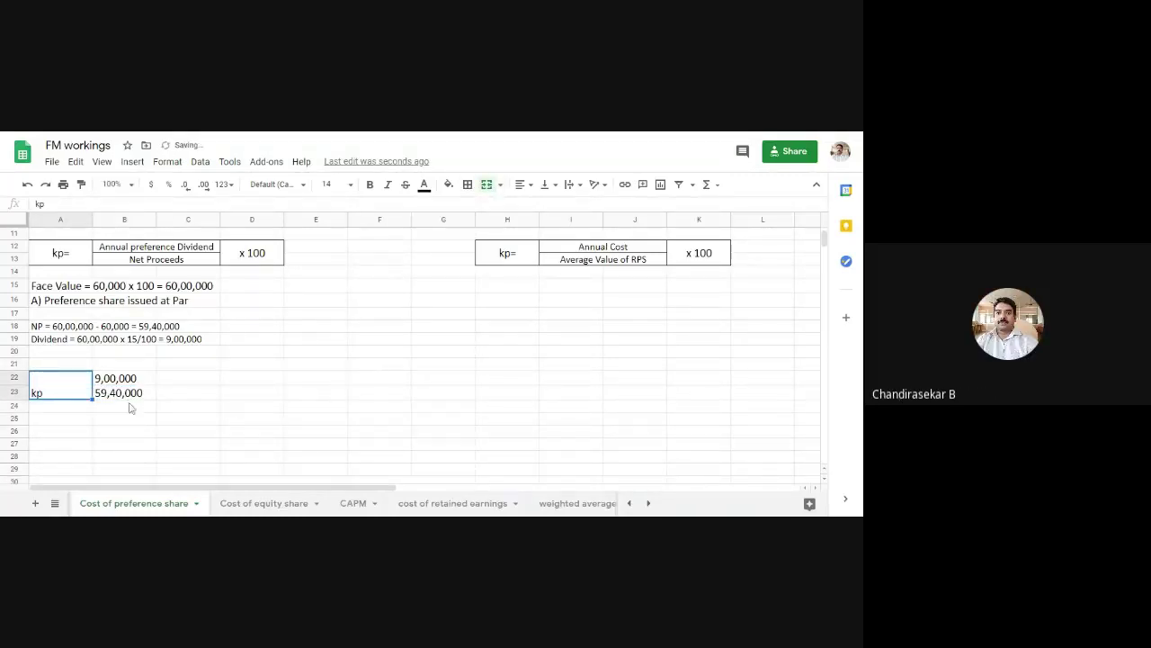
{"action": "left_click", "coordinate": [548, 184]}
{"action": "left_click", "coordinate": [548, 207]}
{"action": "left_click", "coordinate": [404, 360]}
- Apply all borders to the kp calculation in cells A22:C23
{"action": "left_click_drag", "start_coordinate": [63, 385], "coordinate": [197, 397]}
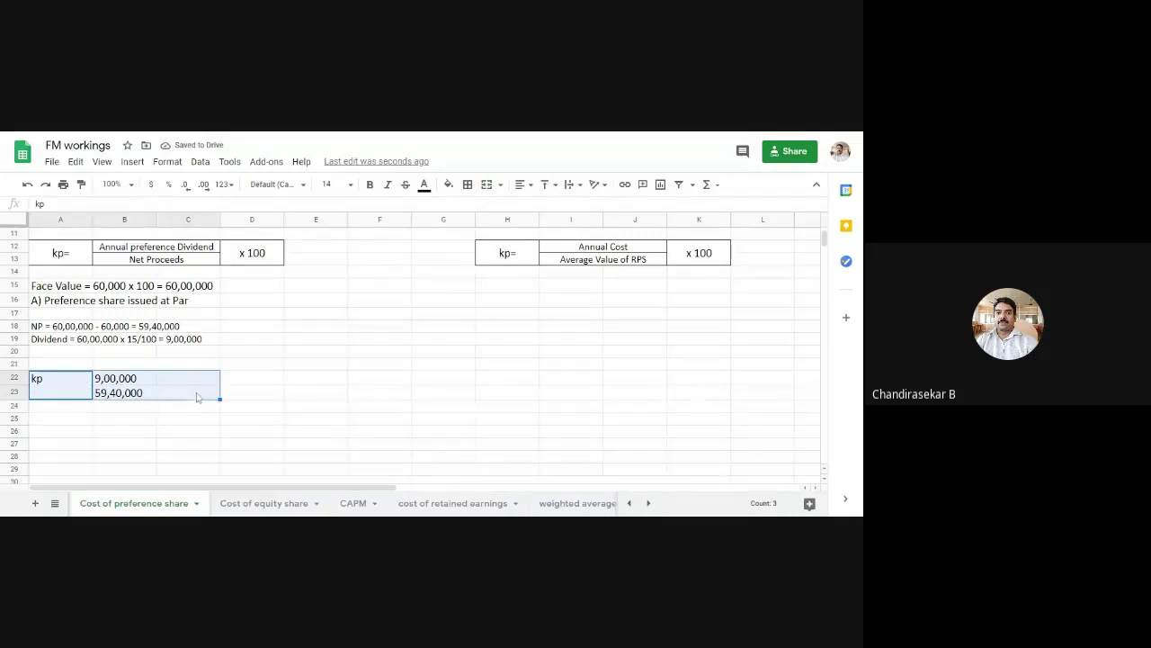
{"action": "left_click", "coordinate": [468, 185]}
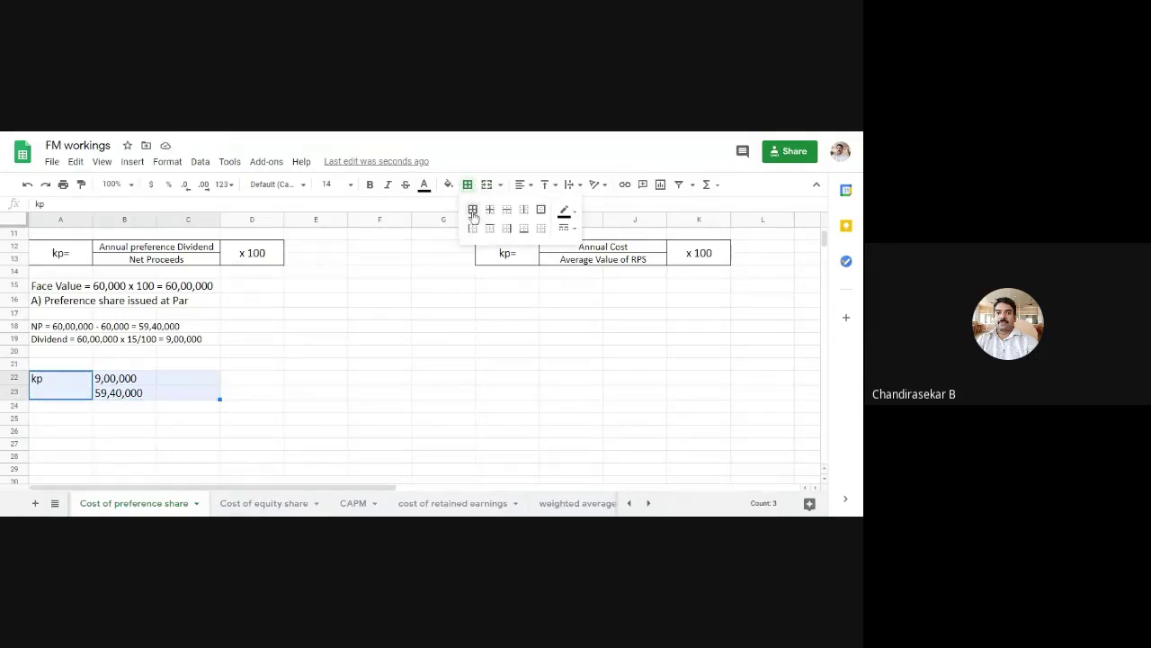
{"action": "left_click", "coordinate": [472, 210]}
{"action": "left_click", "coordinate": [387, 315]}
- Merge cells C22:C23 beside the kp fraction and enter "x 100" in the merged cell
{"action": "left_click_drag", "start_coordinate": [191, 379], "coordinate": [191, 398]}
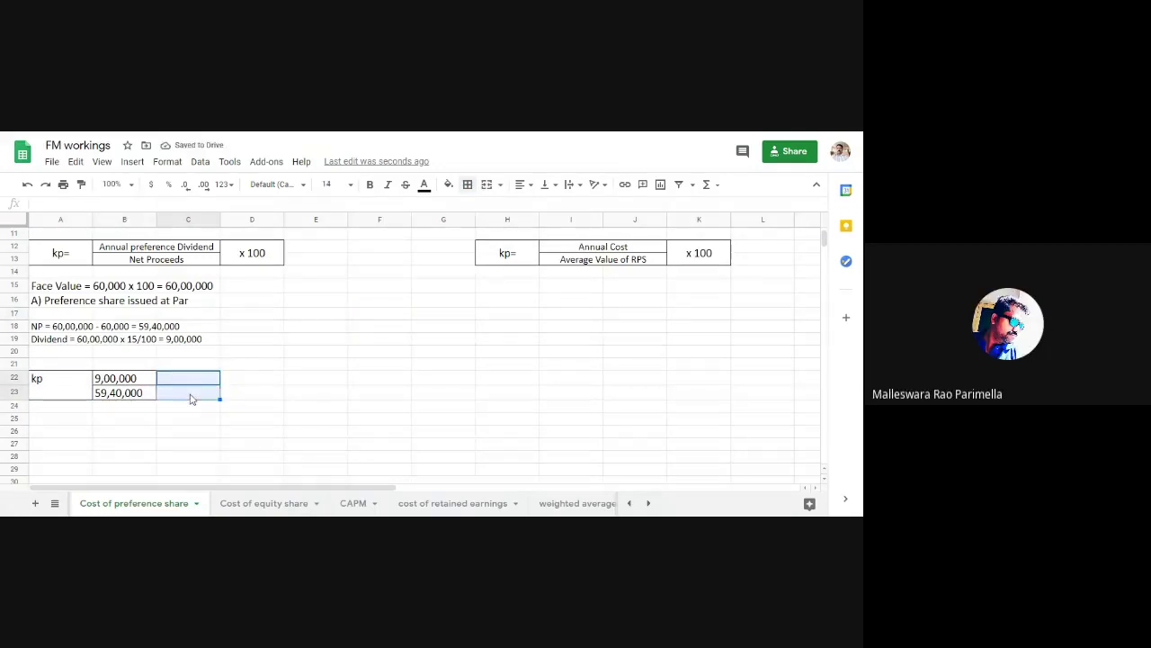
{"action": "left_click", "coordinate": [486, 184]}
{"action": "type", "text": "x"}
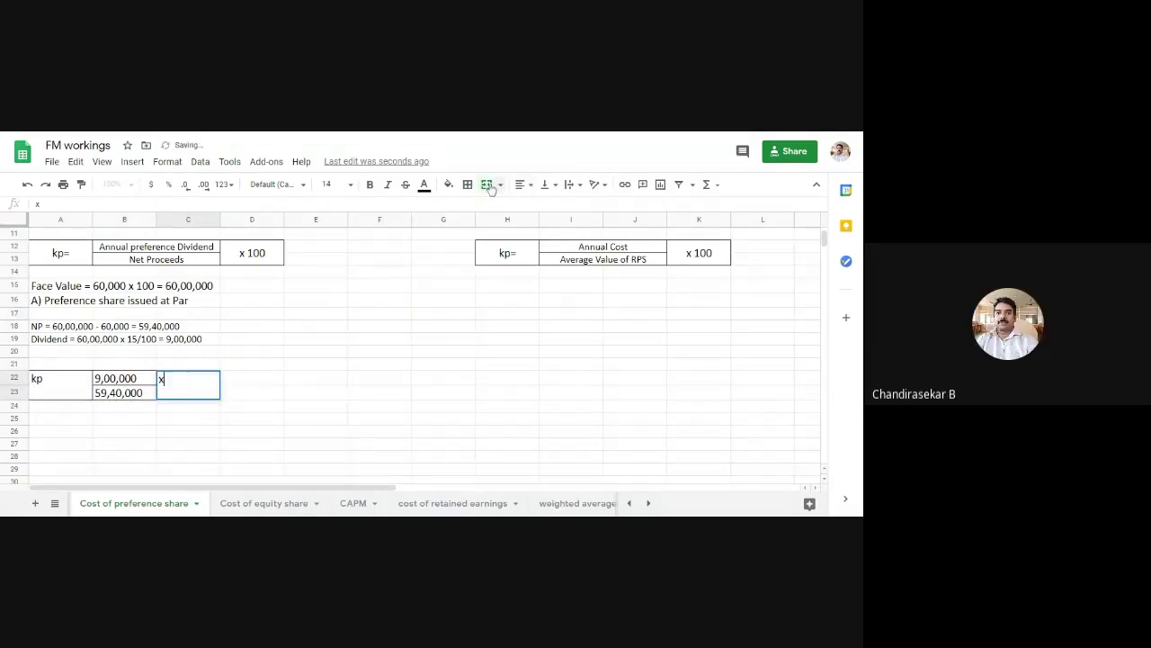
{"action": "type", "text": " 100"}
{"action": "left_click", "coordinate": [467, 396]}
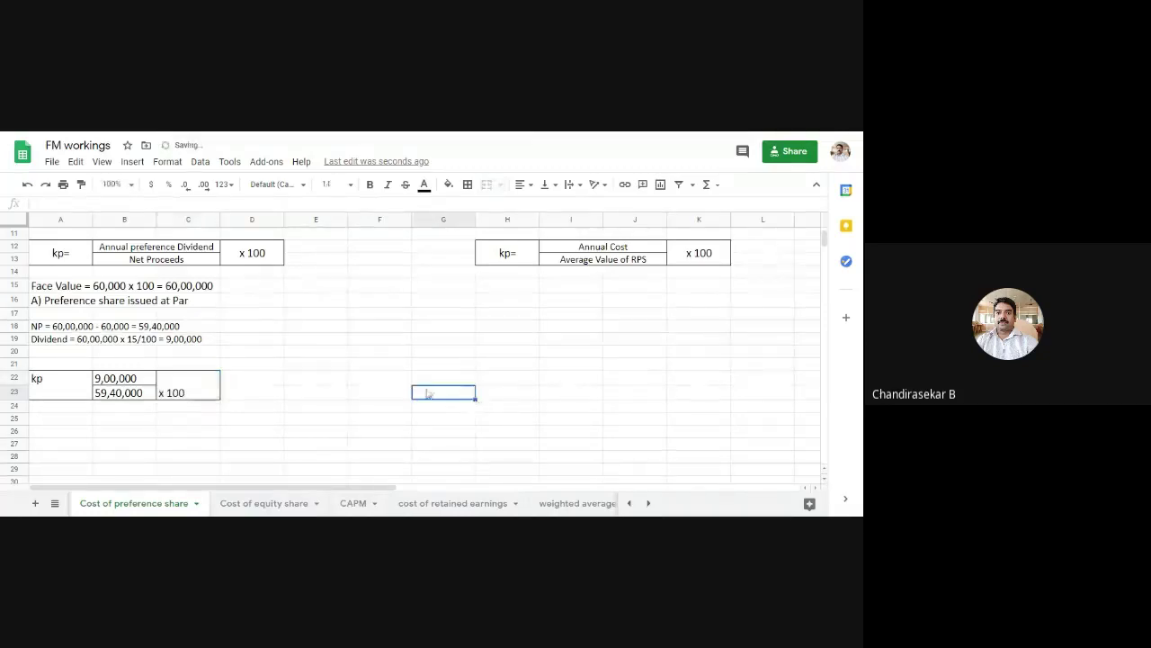
- Extend the multiplier text in merged cell C22:C23 to "x 100 = 15.15%"
{"action": "double_click", "coordinate": [192, 399]}
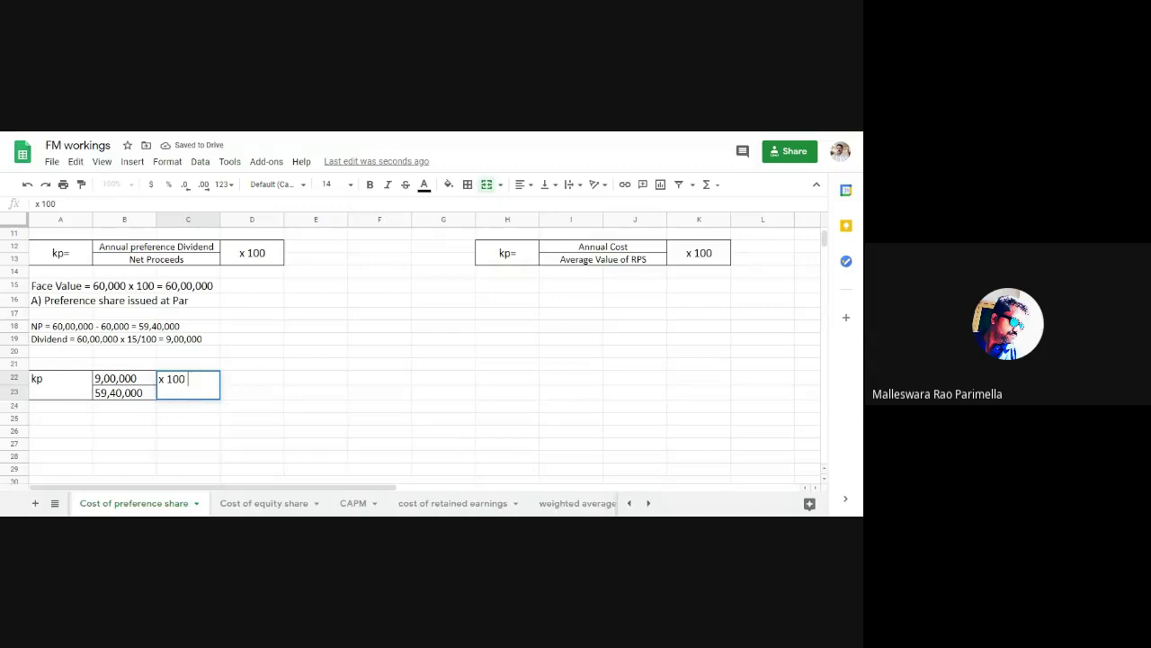
{"action": "type", "text": "15"}
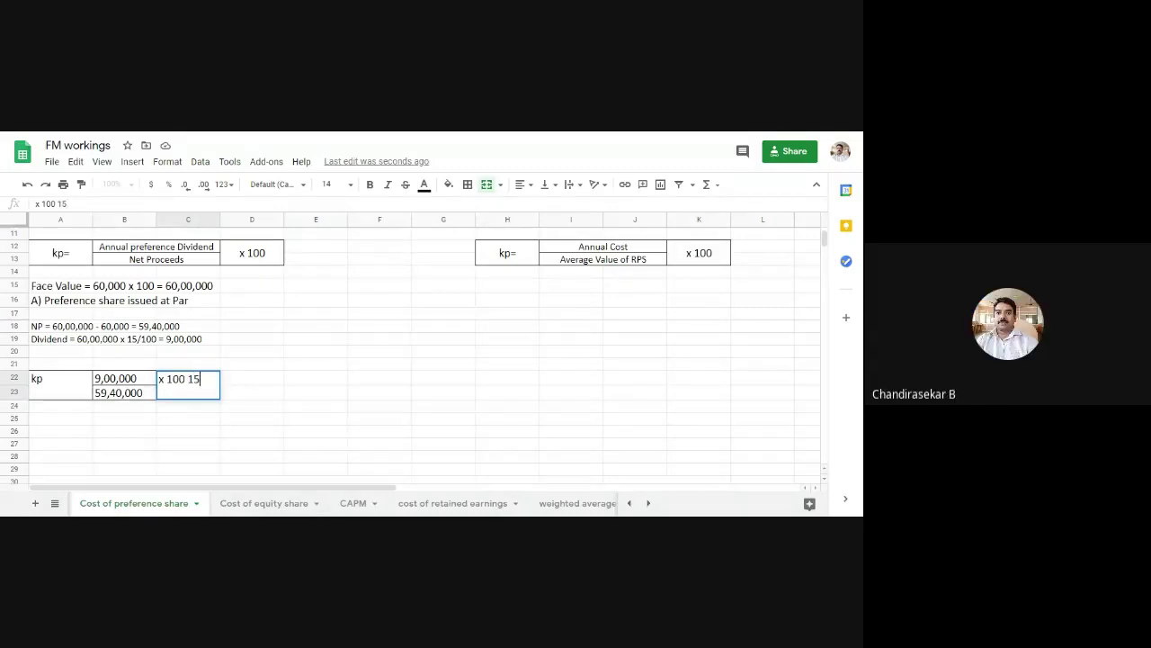
{"action": "type", "text": "."}
{"action": "type", "text": "15"}
{"action": "type", "text": " ="}
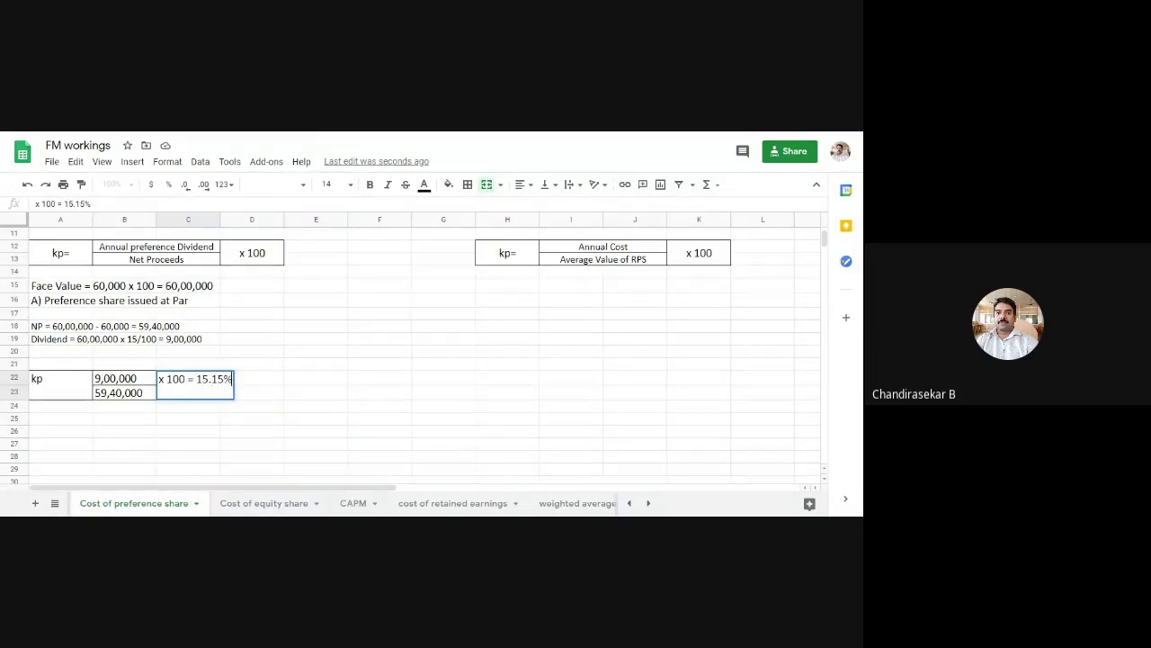
{"action": "left_click", "coordinate": [295, 407]}
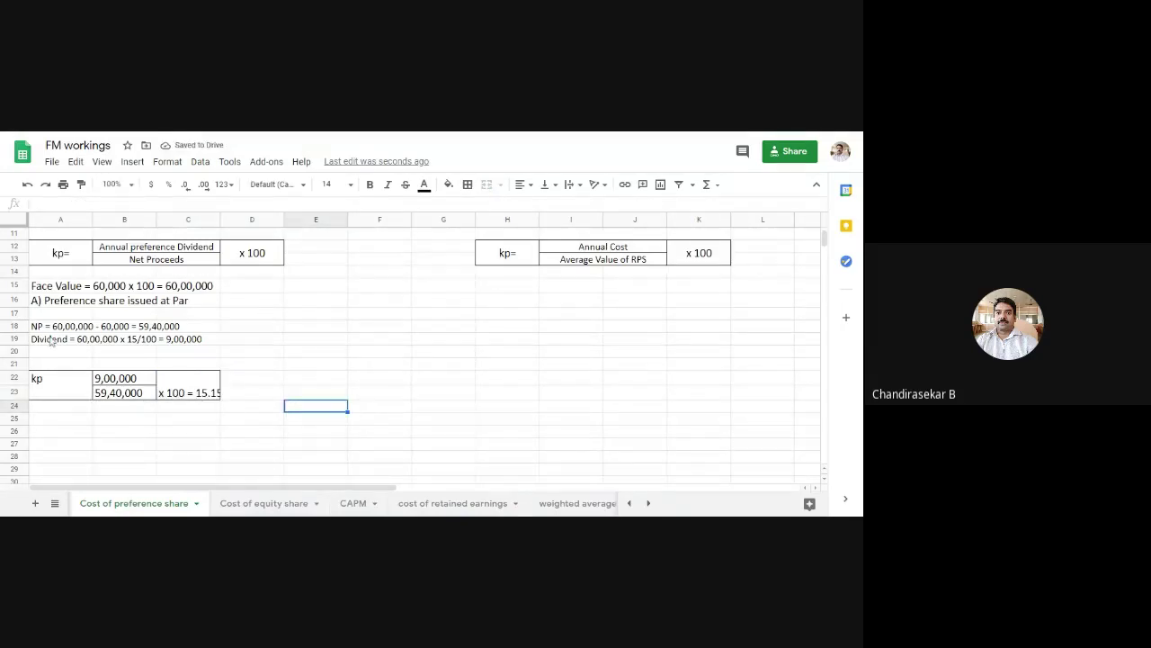
- Make row 16 with the "A) Preference share issued at Par" heading and the empty row 25 bold
{"action": "left_click", "coordinate": [15, 299]}
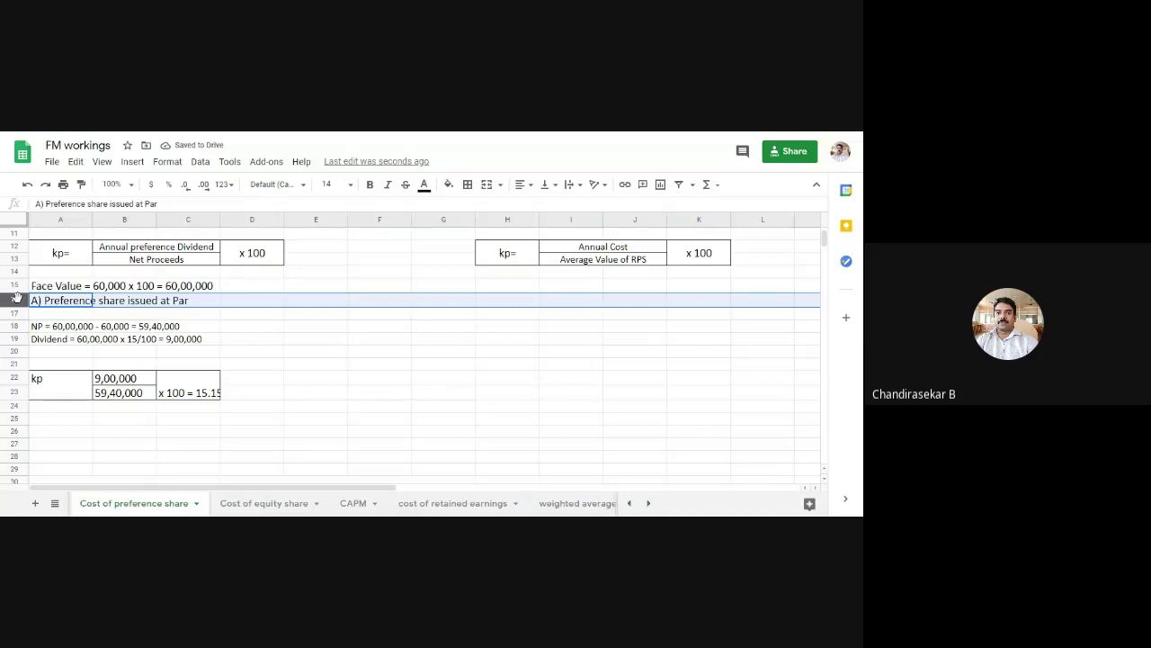
{"action": "key", "text": "ctrl+b"}
{"action": "left_click", "coordinate": [15, 418]}
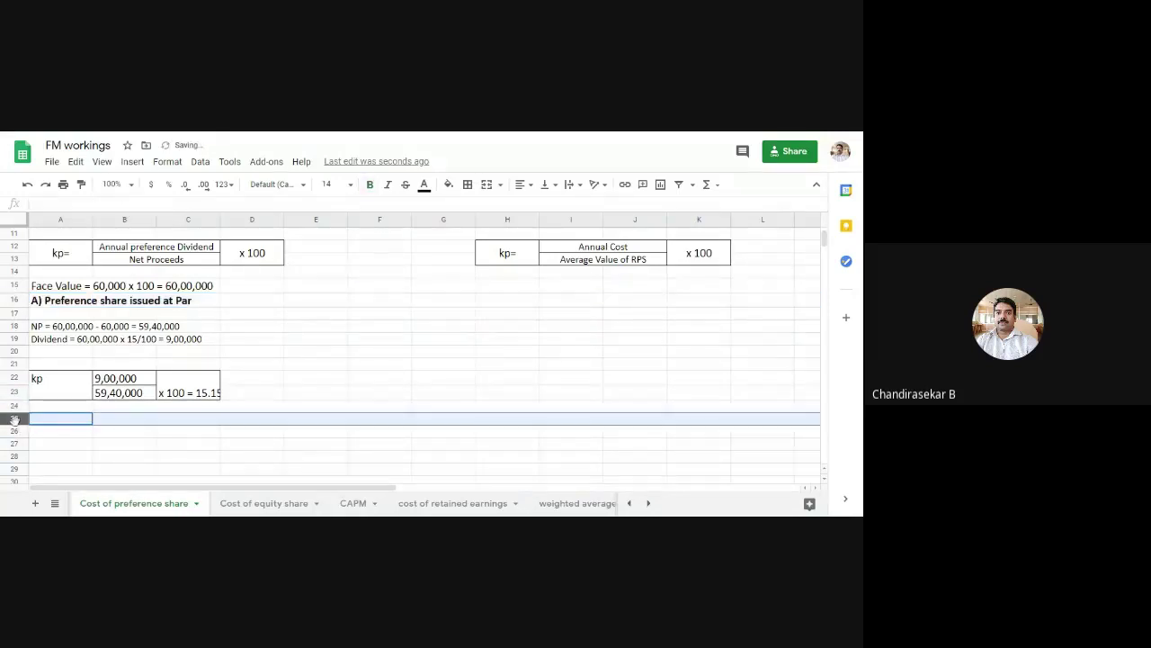
- Enter the heading "B) issued at 10% premium" in cell A25
{"action": "left_click", "coordinate": [51, 421]}
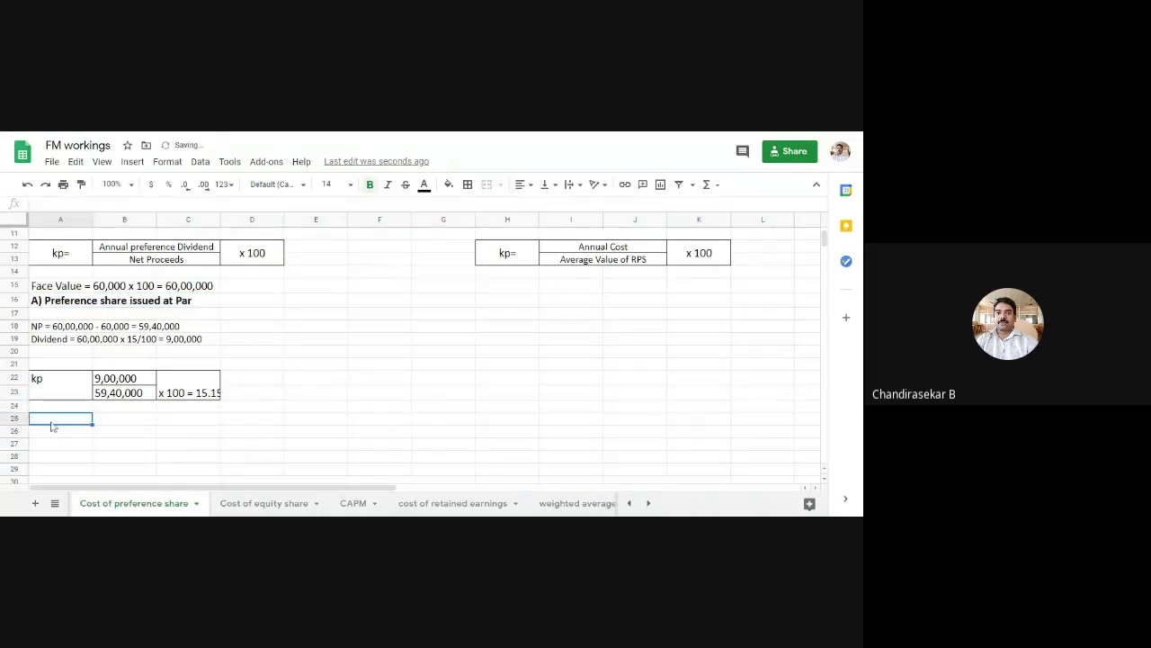
{"action": "type", "text": "bB) 1"}
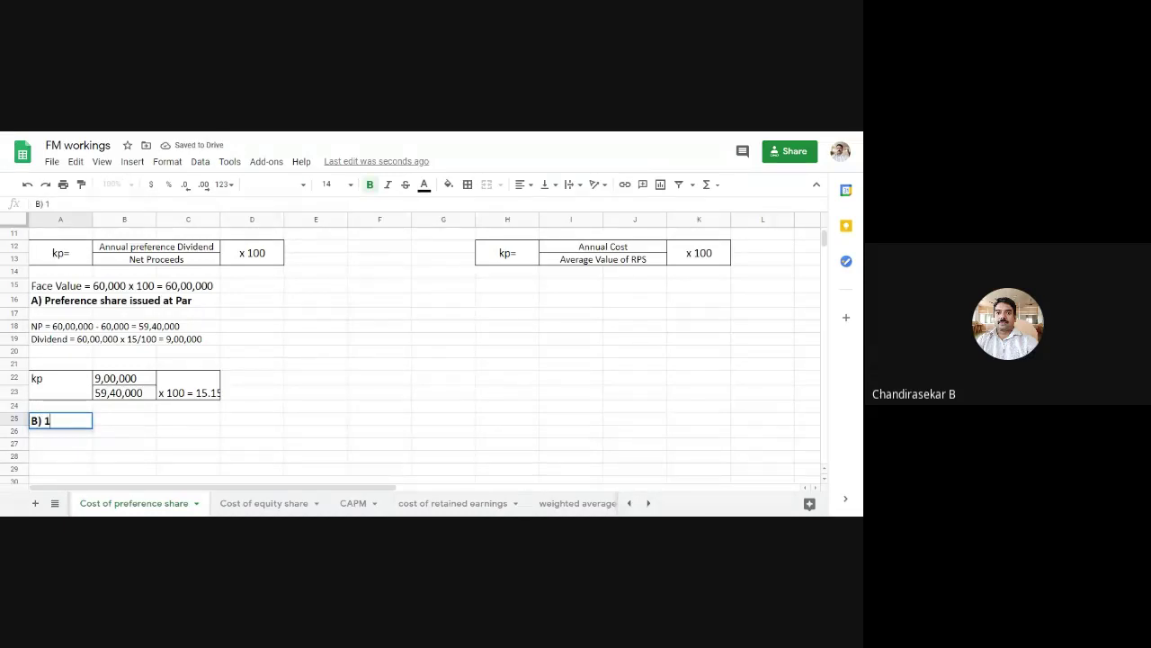
{"action": "key", "text": "BackSpace"}
{"action": "type", "text": "issued at 10"}
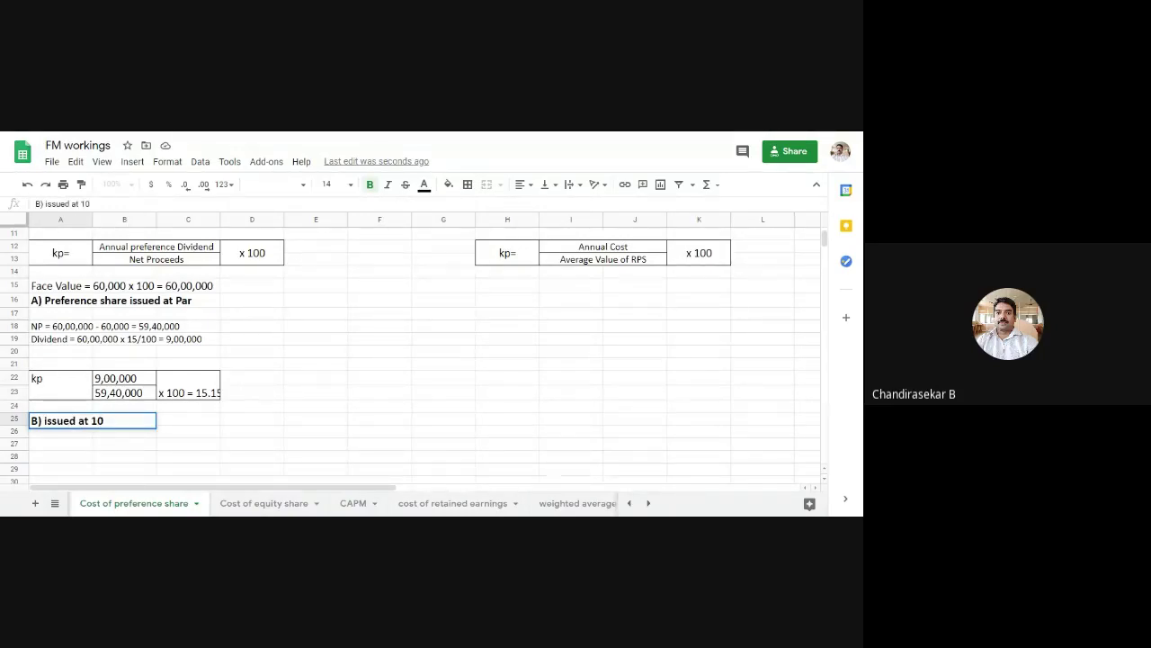
{"action": "type", "text": "% premium"}
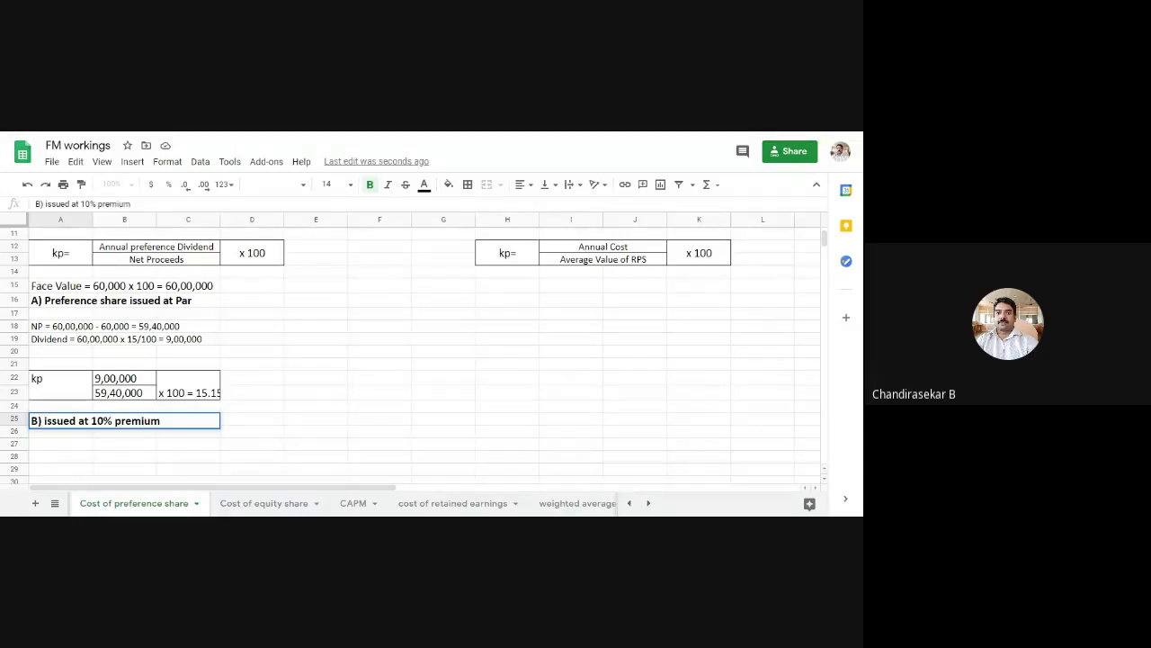
- Enter the premium working "Premium = 60,00,000 x 10/100 = 6,00,000" as text in cell A27
{"action": "left_click", "coordinate": [68, 443]}
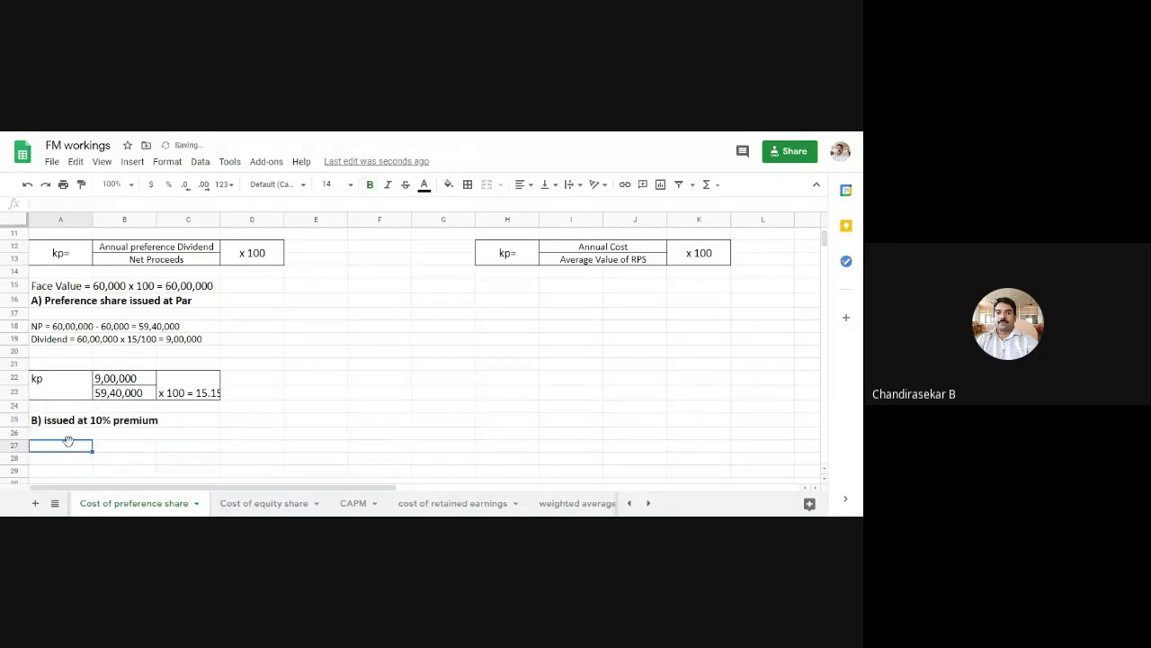
{"action": "type", "text": "Premi"}
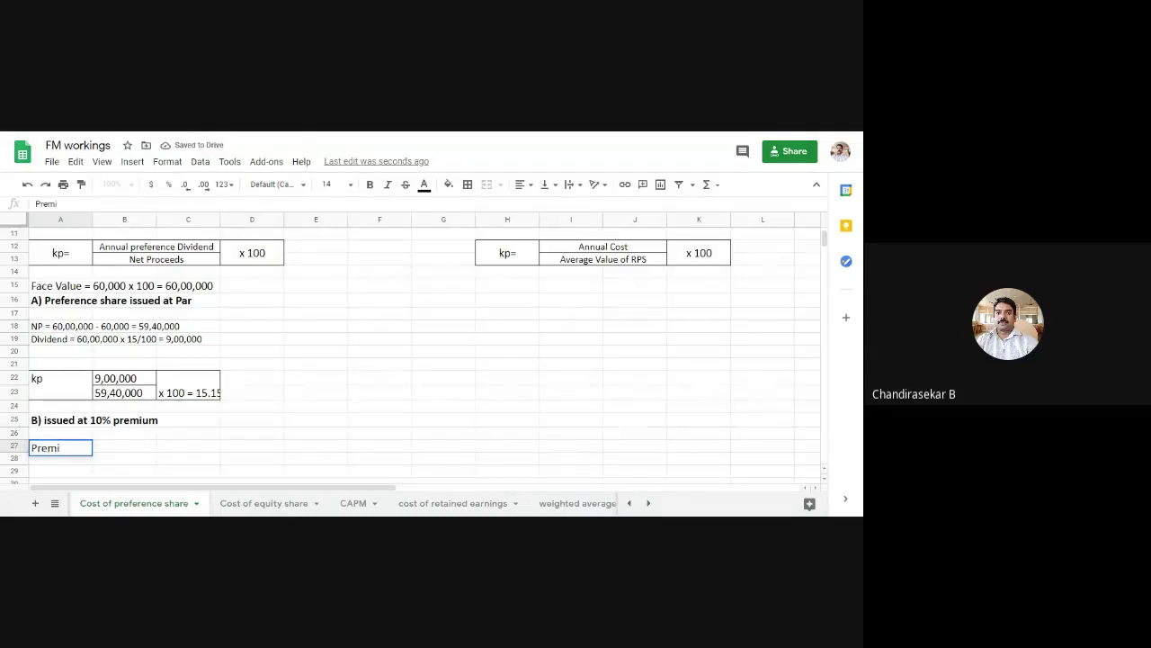
{"action": "type", "text": "um = 60,00,000"}
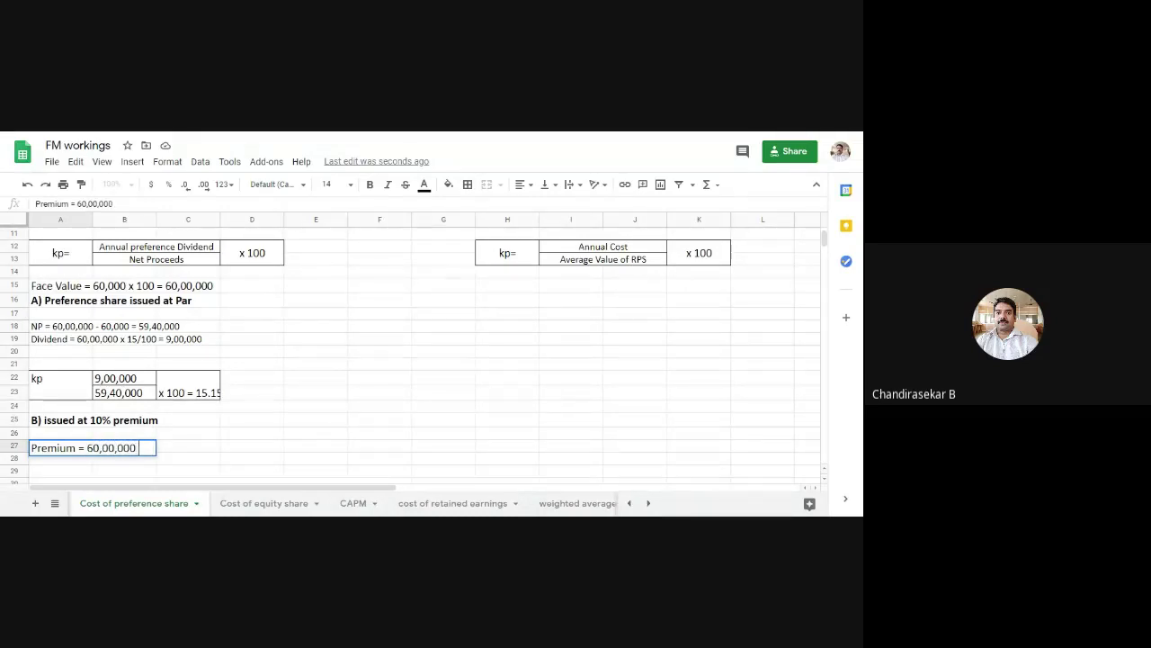
{"action": "type", "text": " x 10/100"}
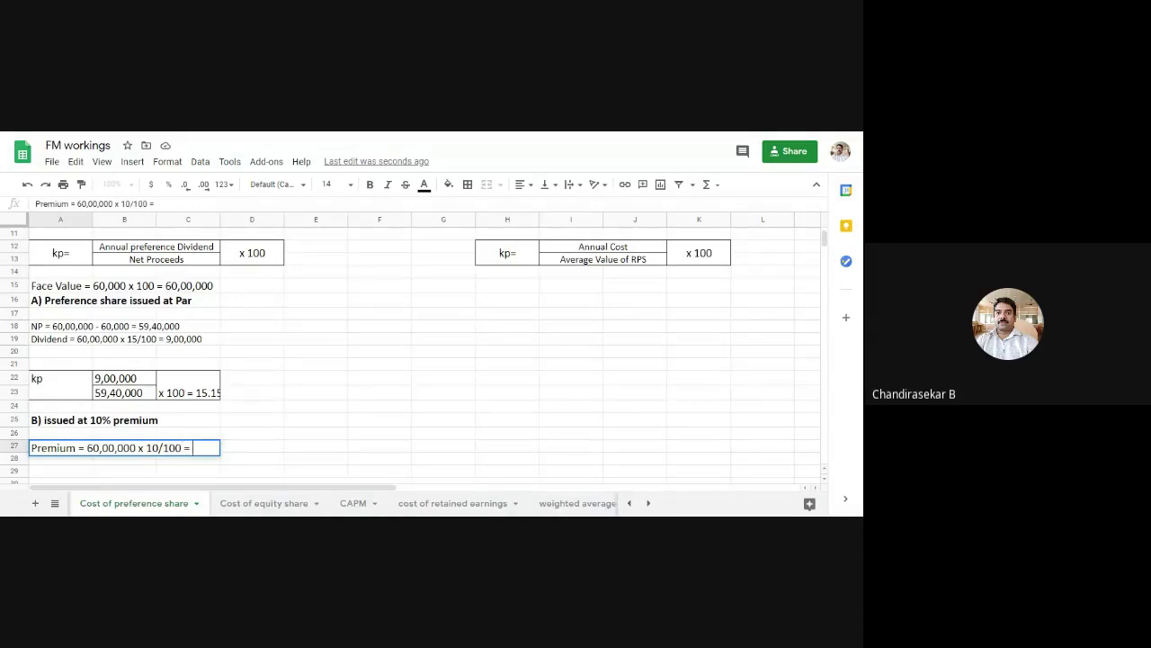
{"action": "type", "text": " = 6,00,000"}
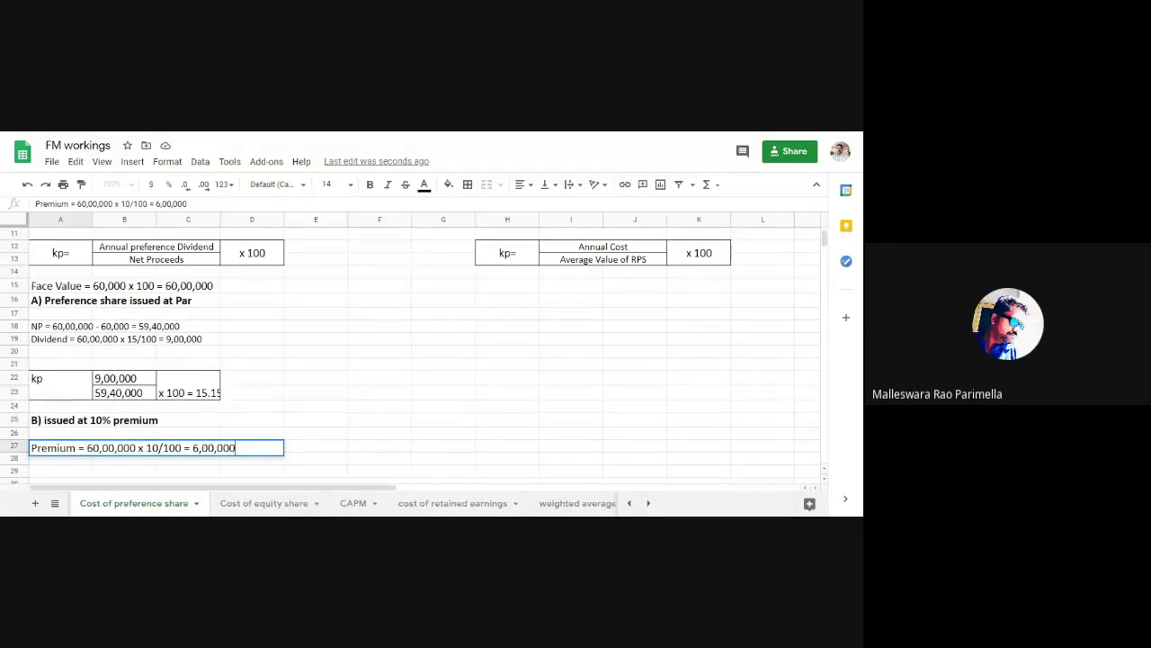
{"action": "left_click", "coordinate": [379, 410]}
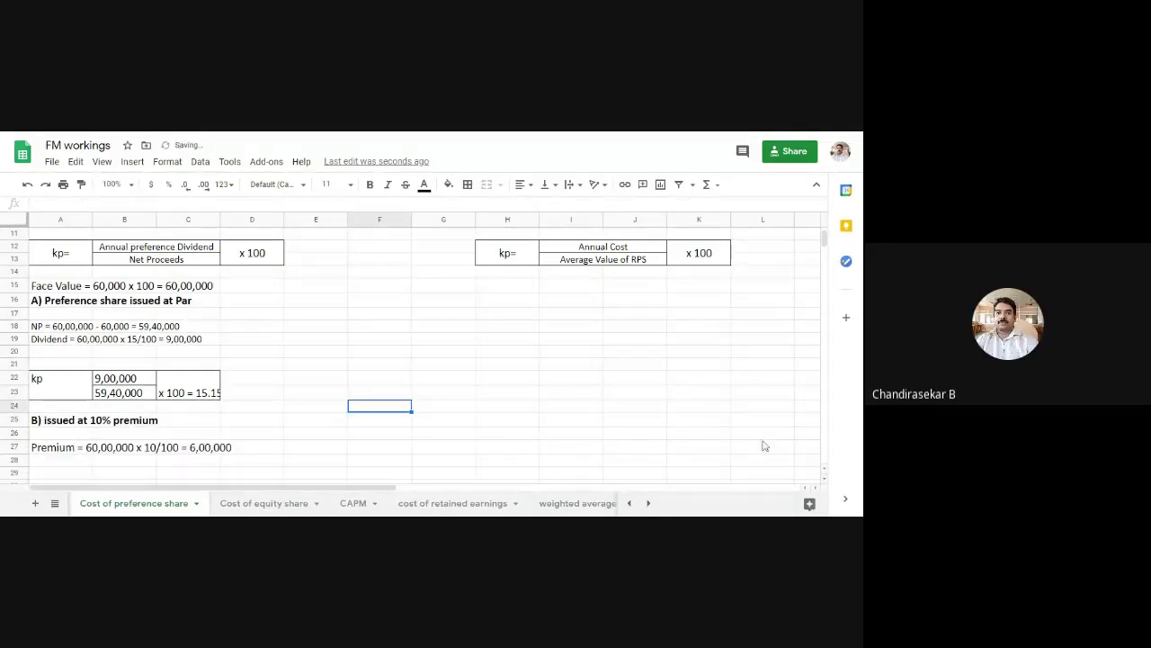
- Enter the net proceeds working "NP = 60,00,000 + 6,00,000 - 60,000 = 65,40,000" as text in cell A29
{"action": "left_click", "coordinate": [824, 479]}
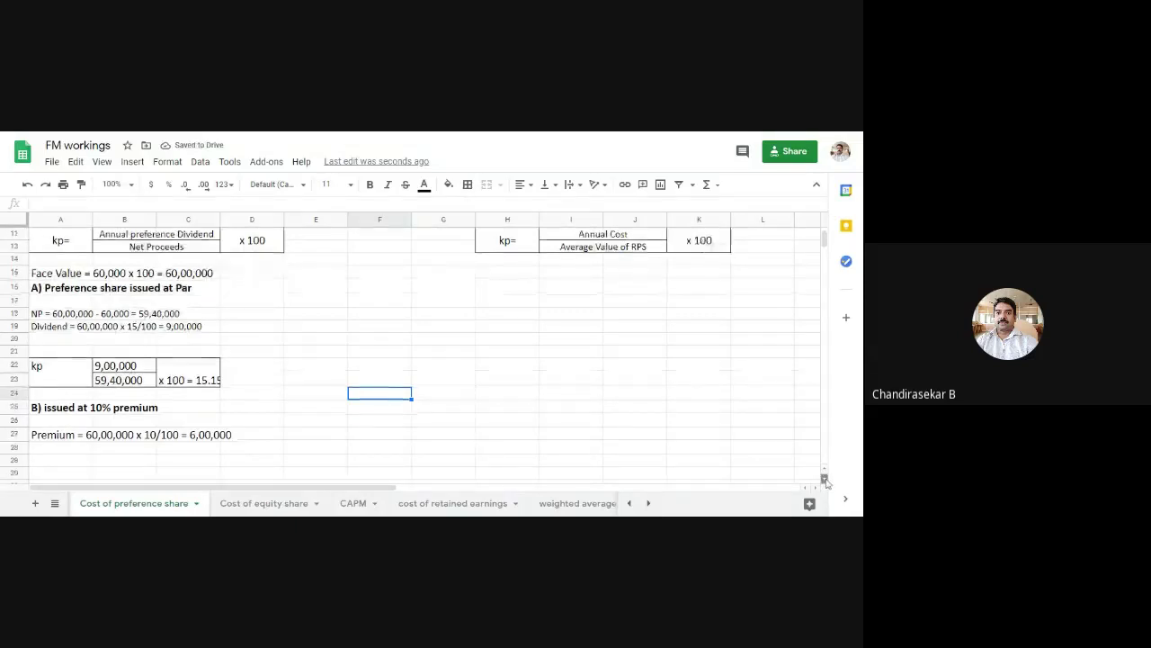
{"action": "scroll", "coordinate": [824, 478], "scroll_direction": "down", "scroll_amount": 2}
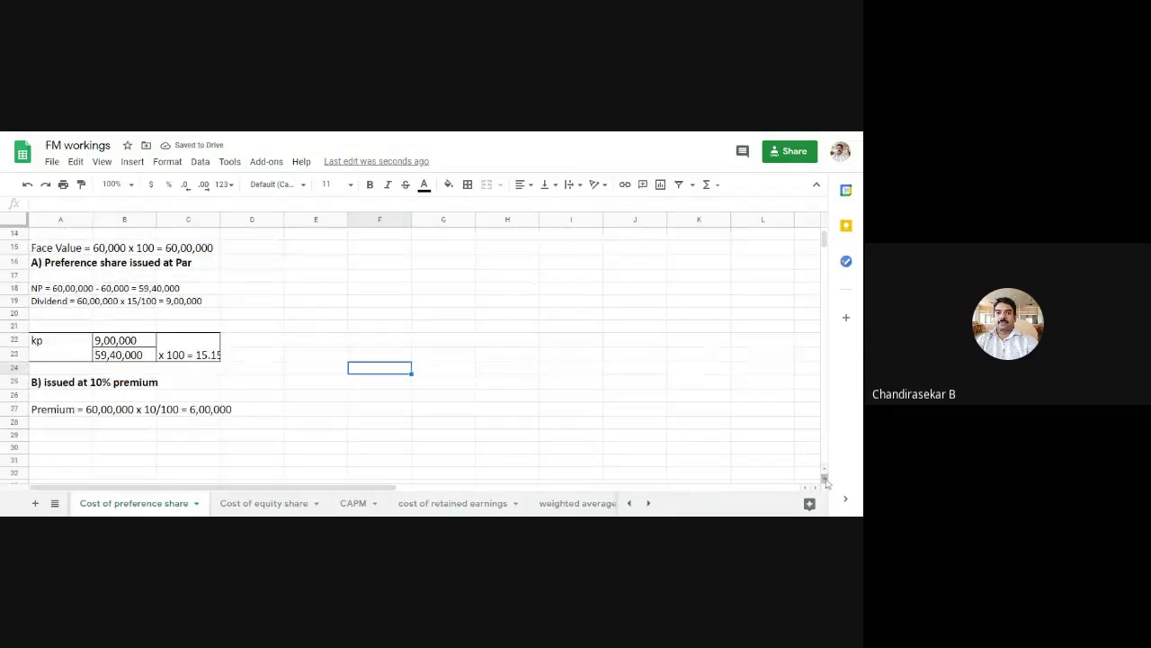
{"action": "left_click", "coordinate": [75, 423]}
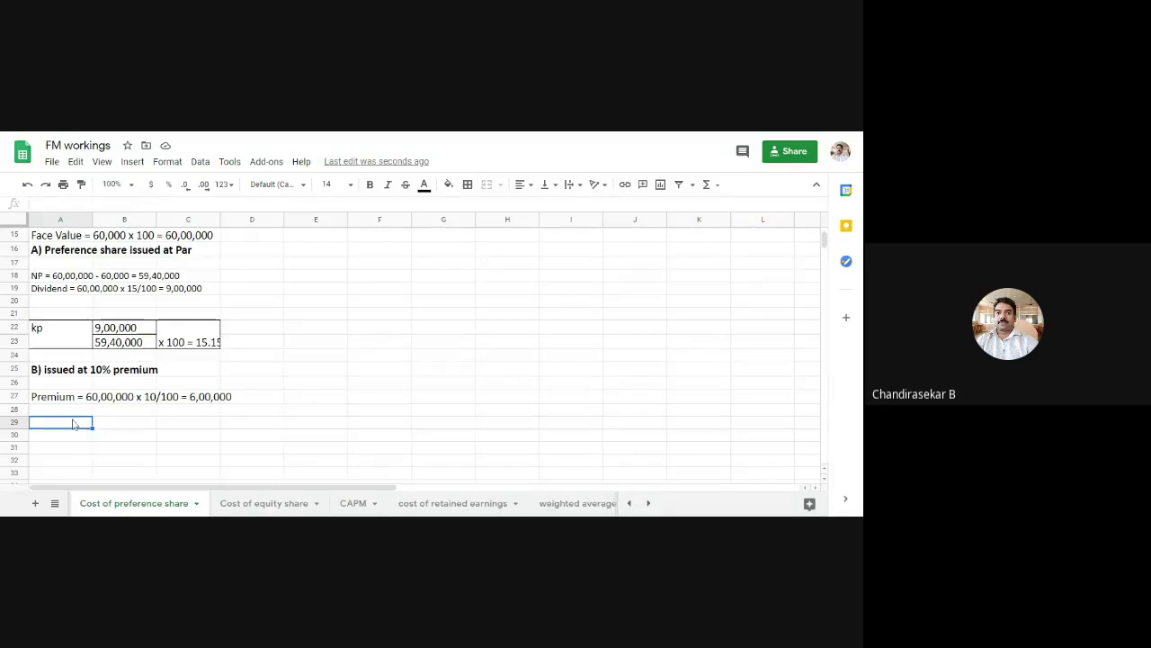
{"action": "type", "text": "NP ="}
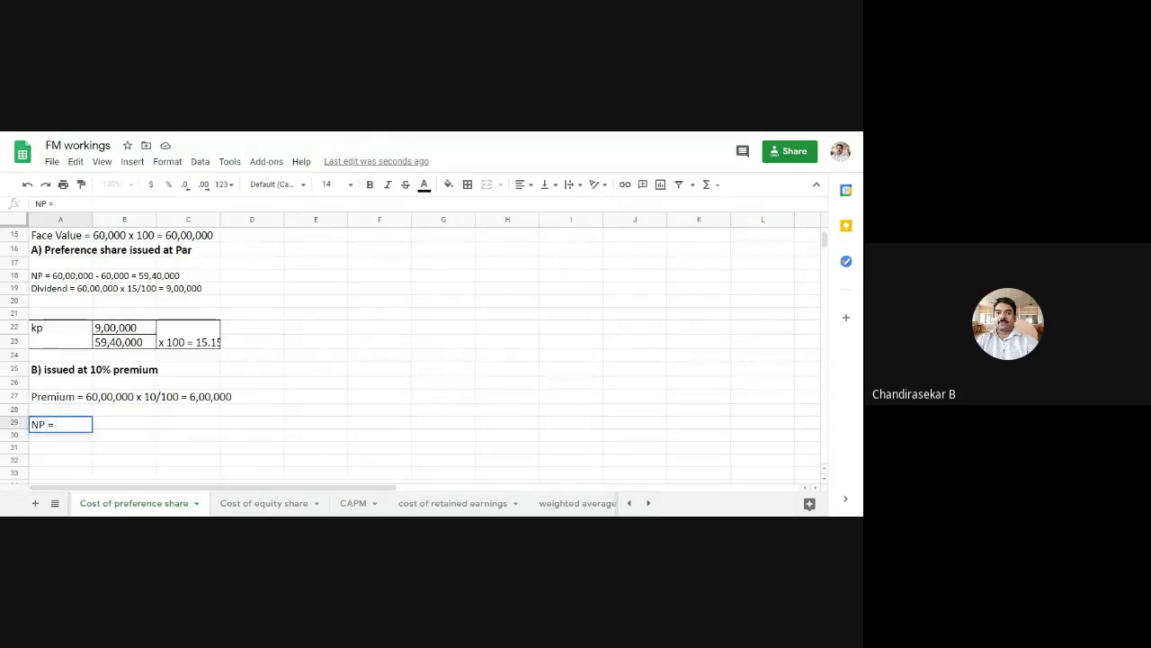
{"action": "type", "text": " 60,00,00"}
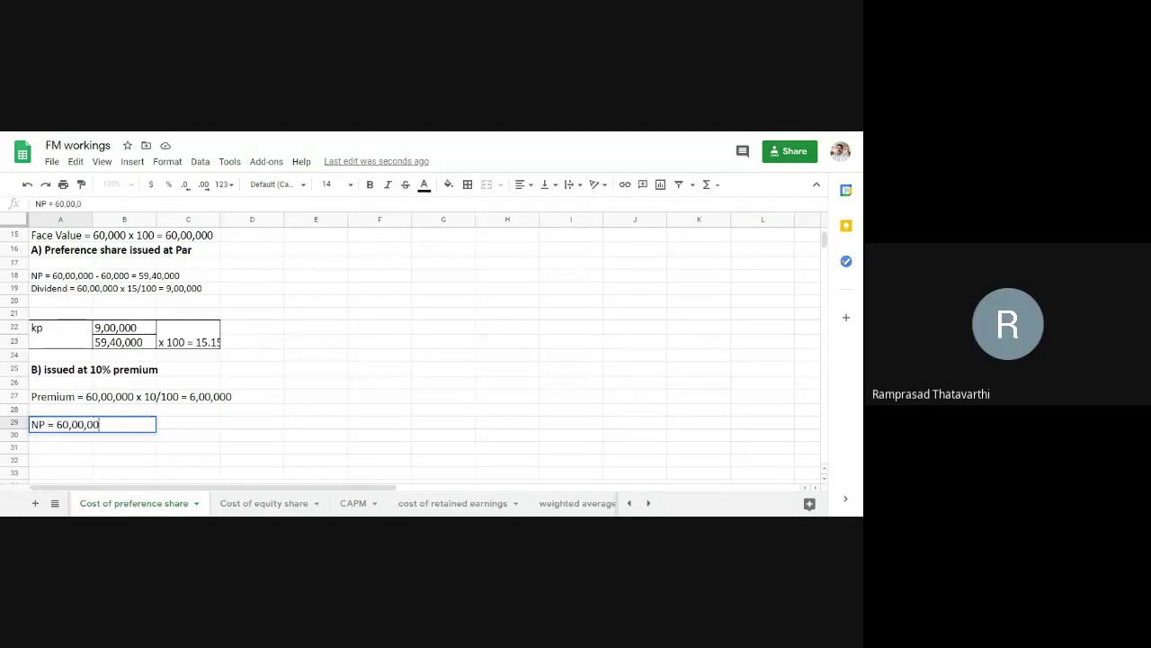
{"action": "type", "text": "0 + "}
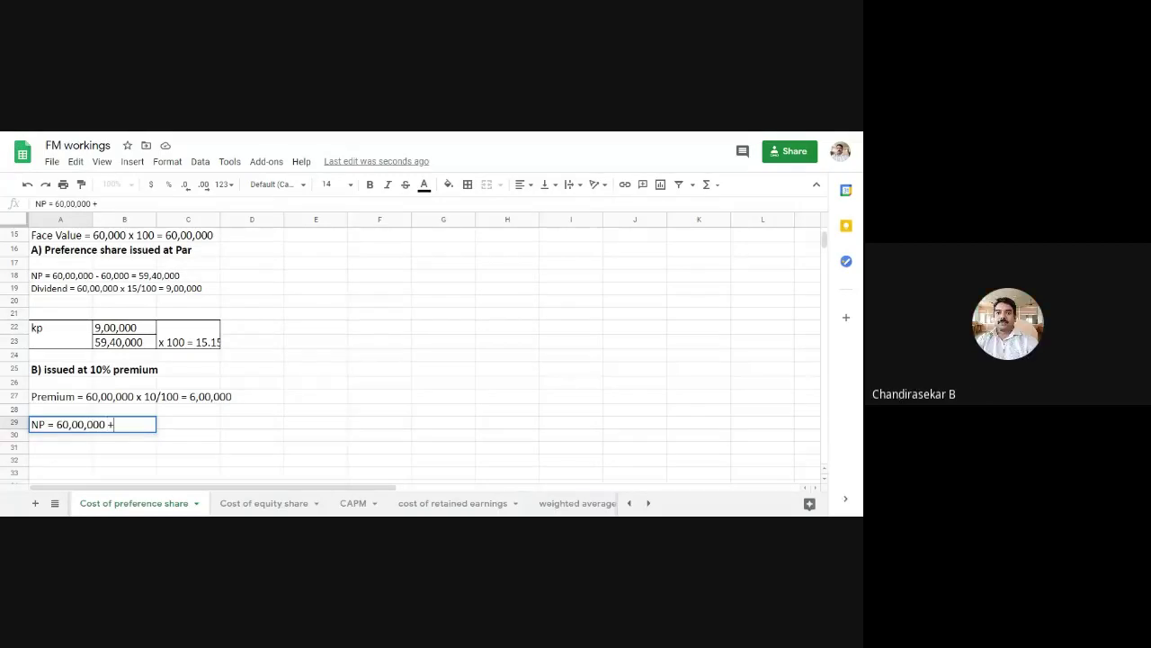
{"action": "type", "text": "6,00,000"}
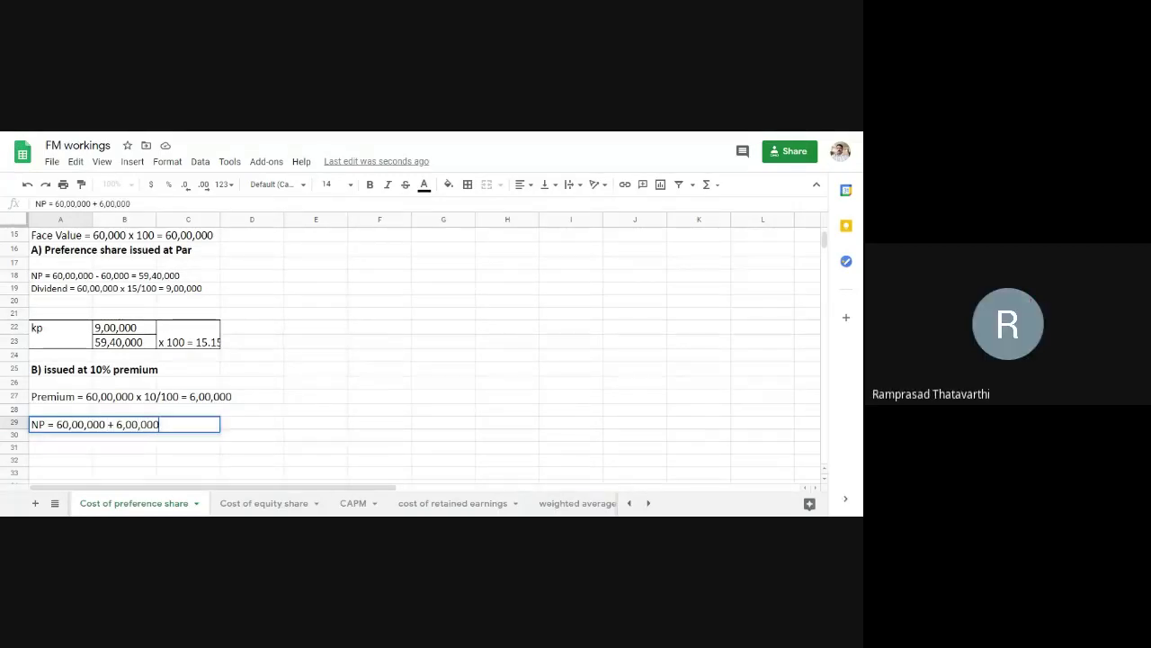
{"action": "type", "text": " - 60,000 ="}
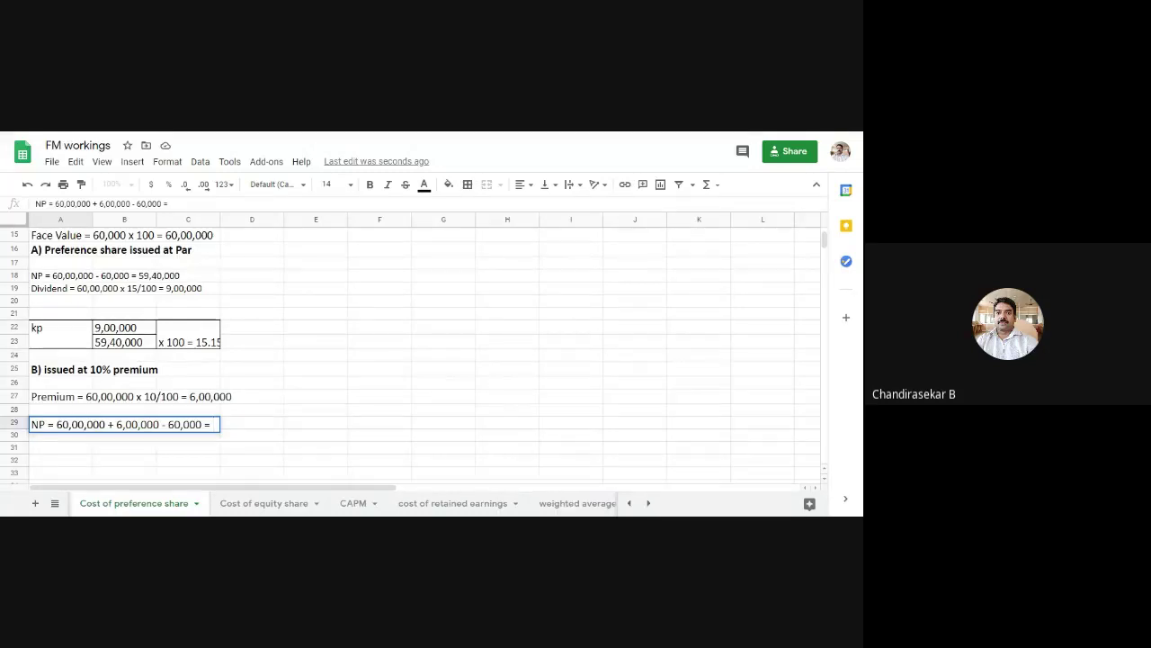
{"action": "type", "text": "65,40,000"}
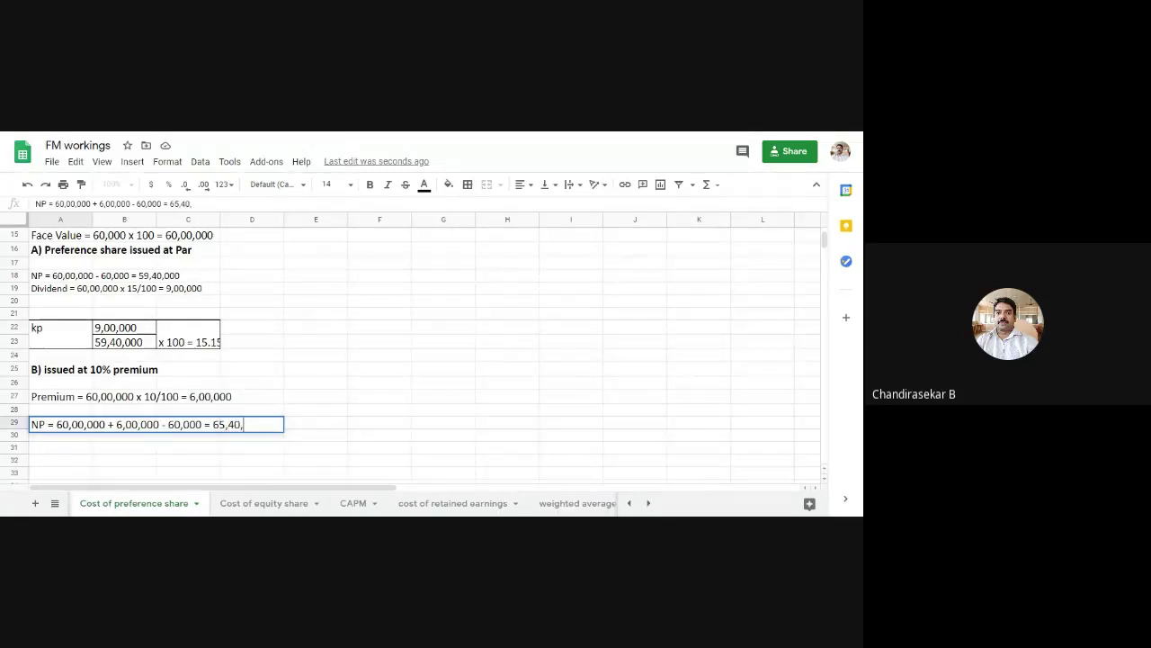
{"action": "left_click", "coordinate": [266, 453]}
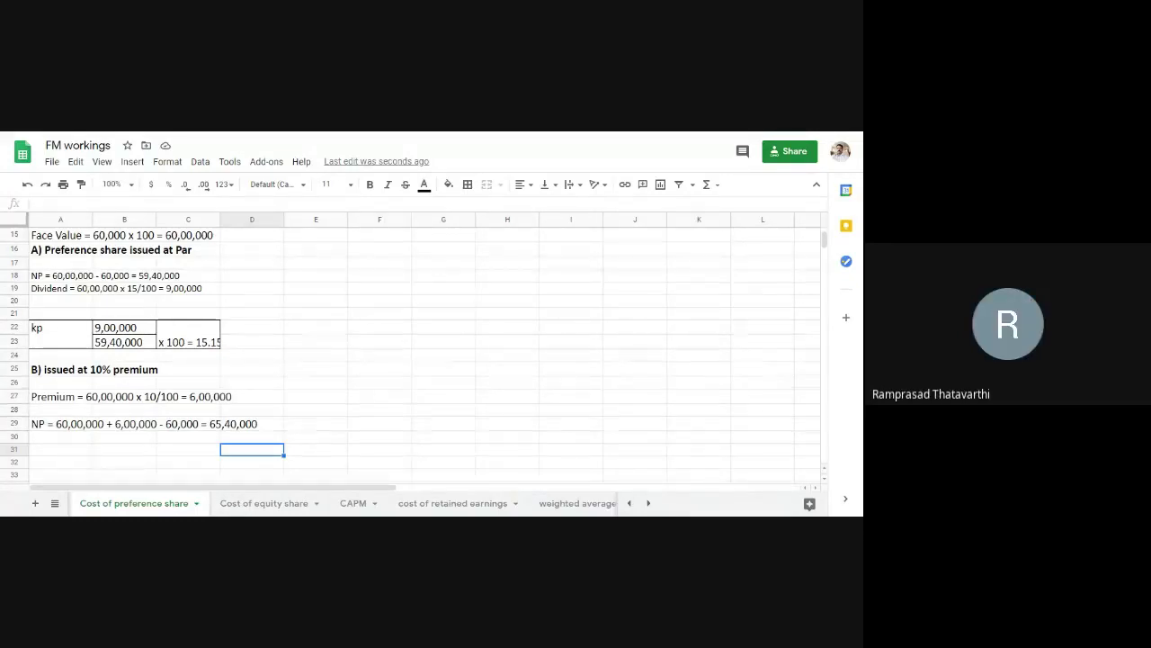
{"action": "left_click", "coordinate": [63, 453]}
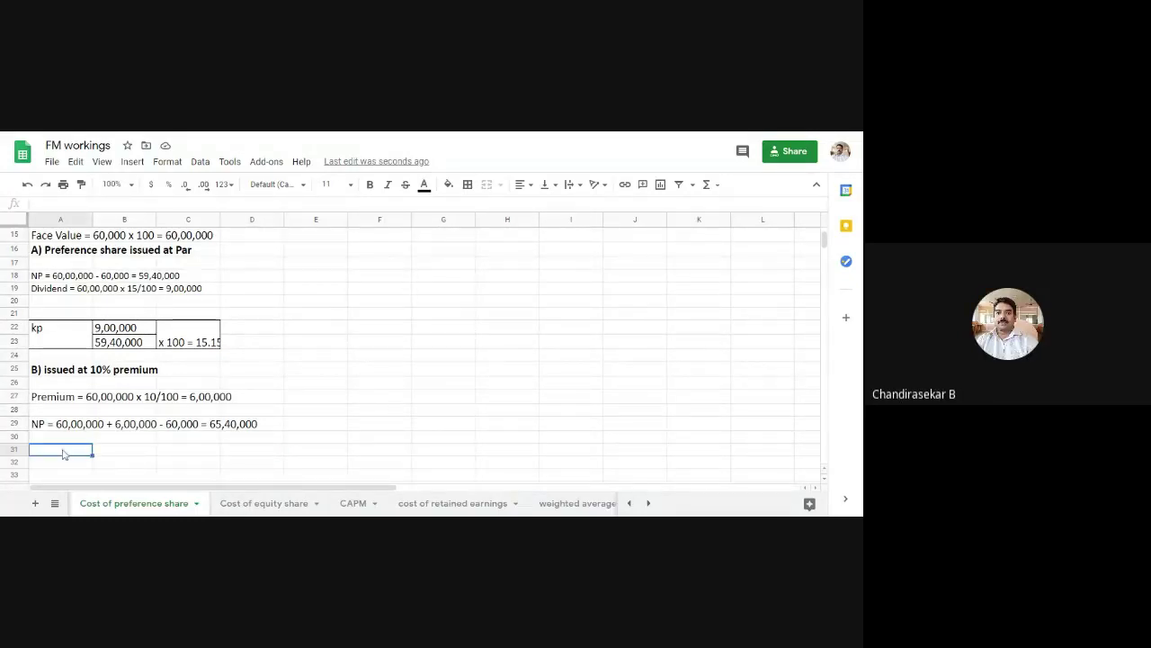
{"action": "type", "text": "kp"}
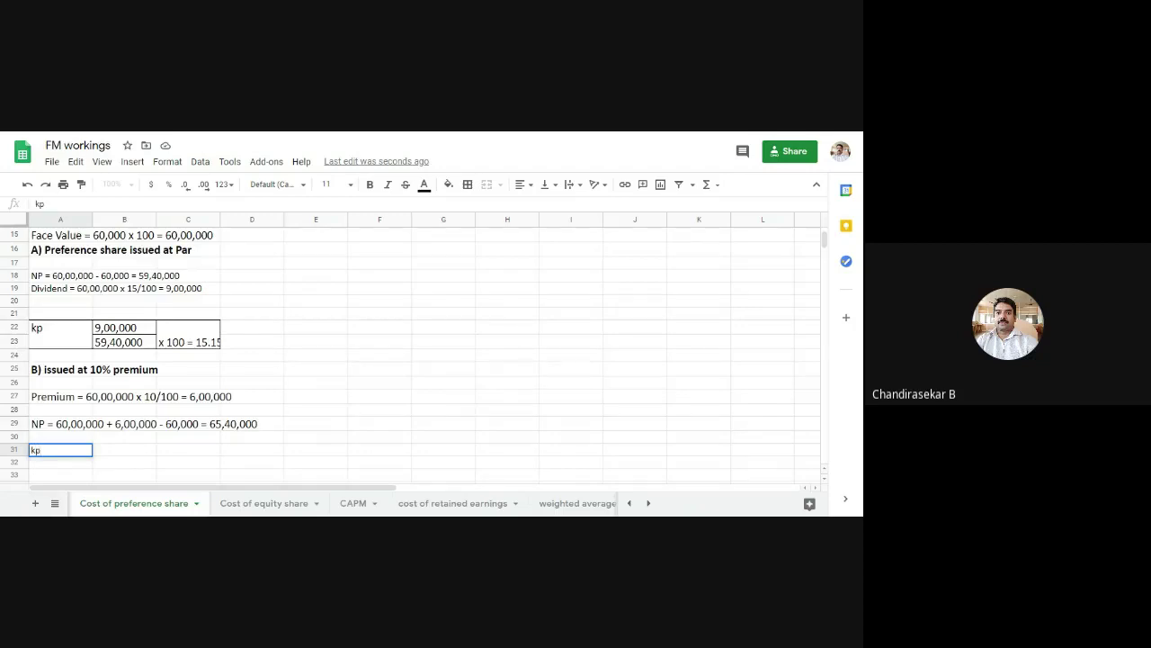
{"action": "type", "text": " ="}
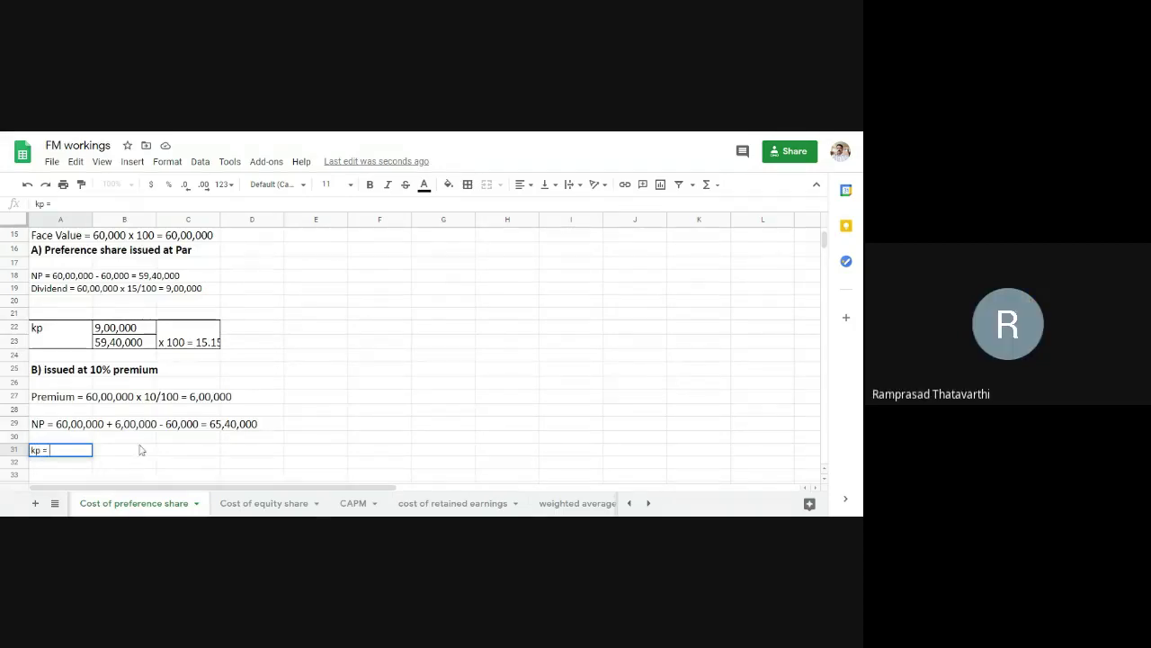
- Copy the kp calculation block A22:C23 to A31 and set its denominator in B32 to 65,40,000
{"action": "left_click_drag", "start_coordinate": [54, 337], "coordinate": [184, 343]}
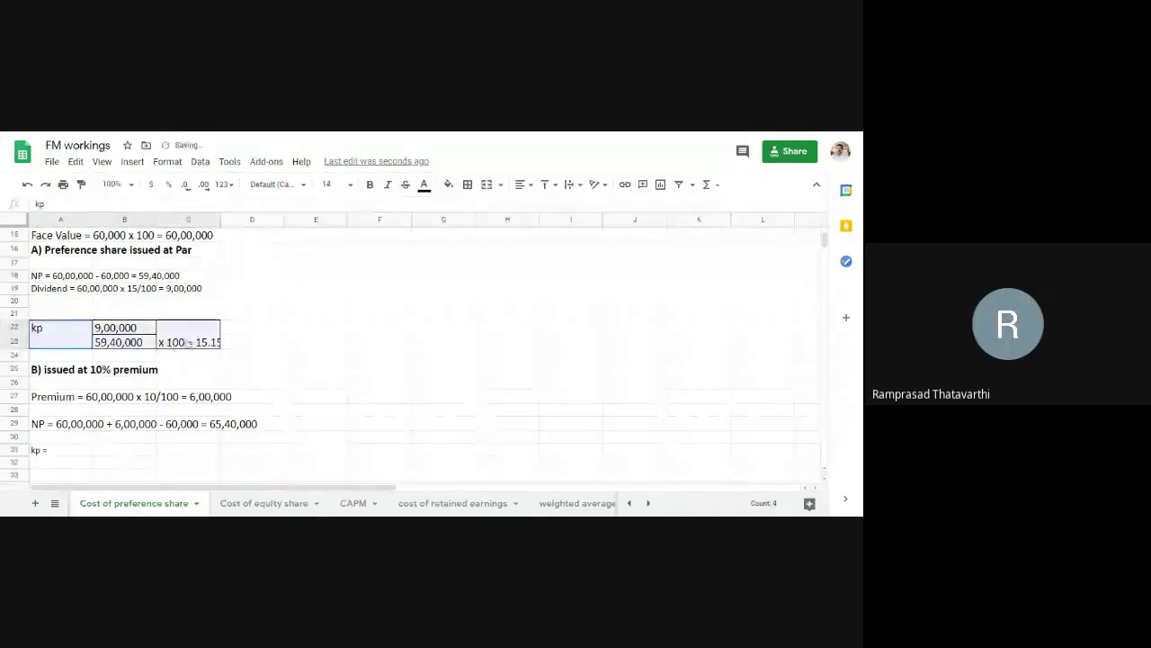
{"action": "key", "text": "ctrl+c"}
{"action": "left_click", "coordinate": [87, 452]}
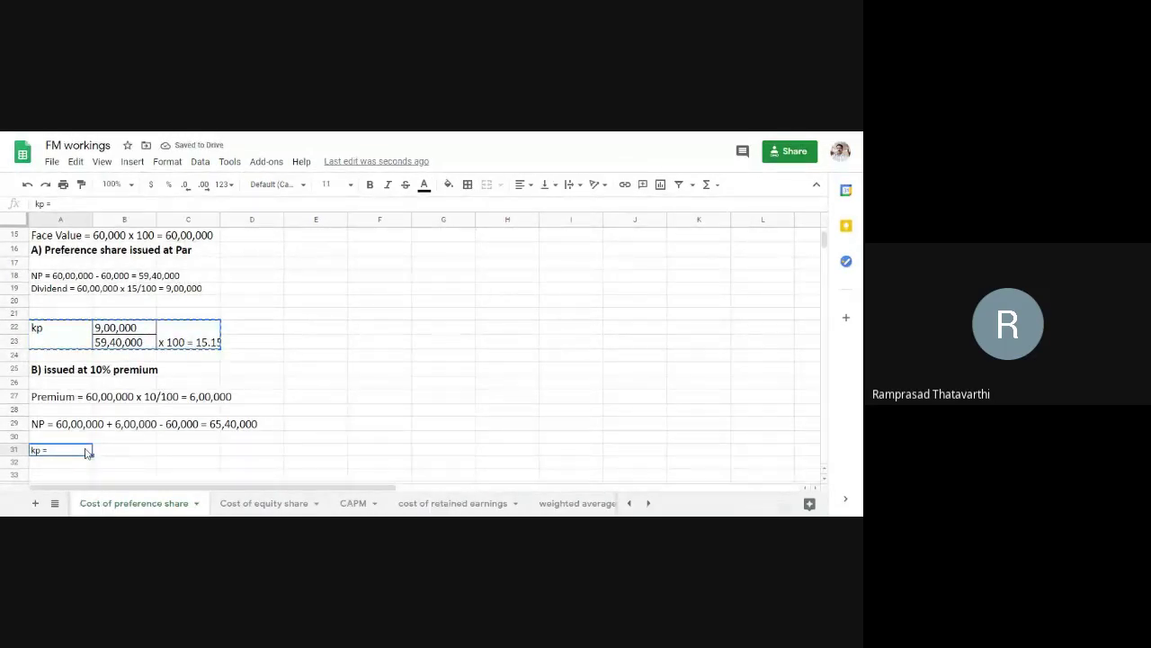
{"action": "key", "text": "ctrl+v"}
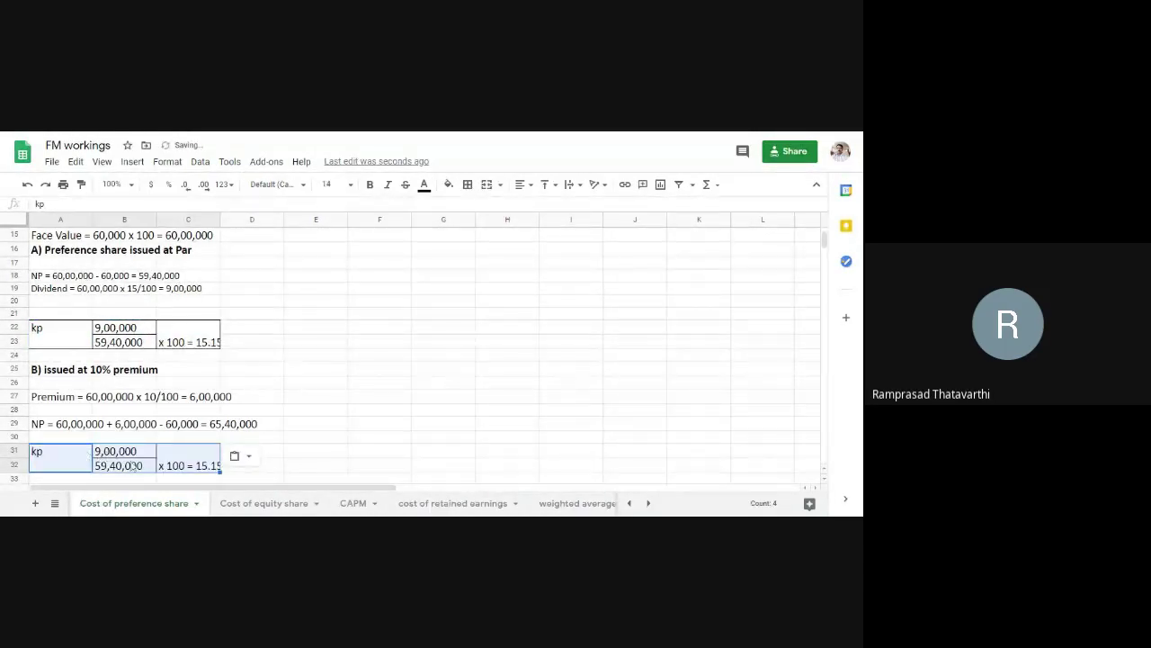
{"action": "left_click", "coordinate": [115, 471]}
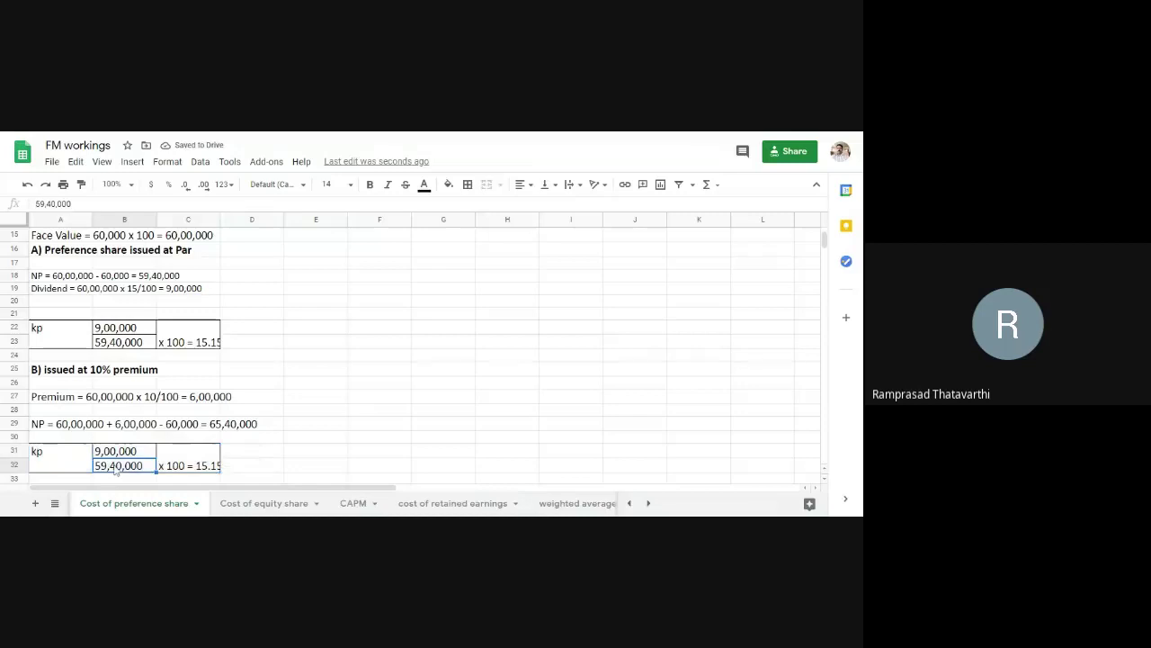
{"action": "type", "text": "65,40"}
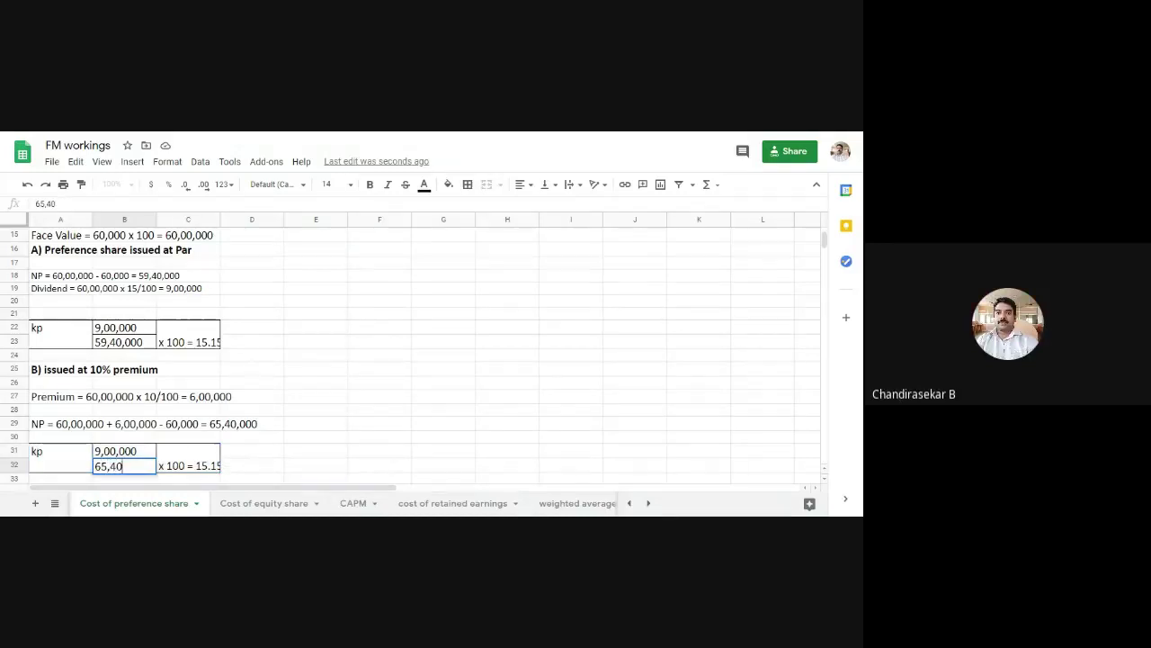
{"action": "type", "text": ",000"}
- Change the multiplier text in merged cell C31:C32 to "x 100 = 13.76%" and widen column C slightly to fit the text
{"action": "left_click", "coordinate": [210, 470]}
{"action": "double_click", "coordinate": [209, 469]}
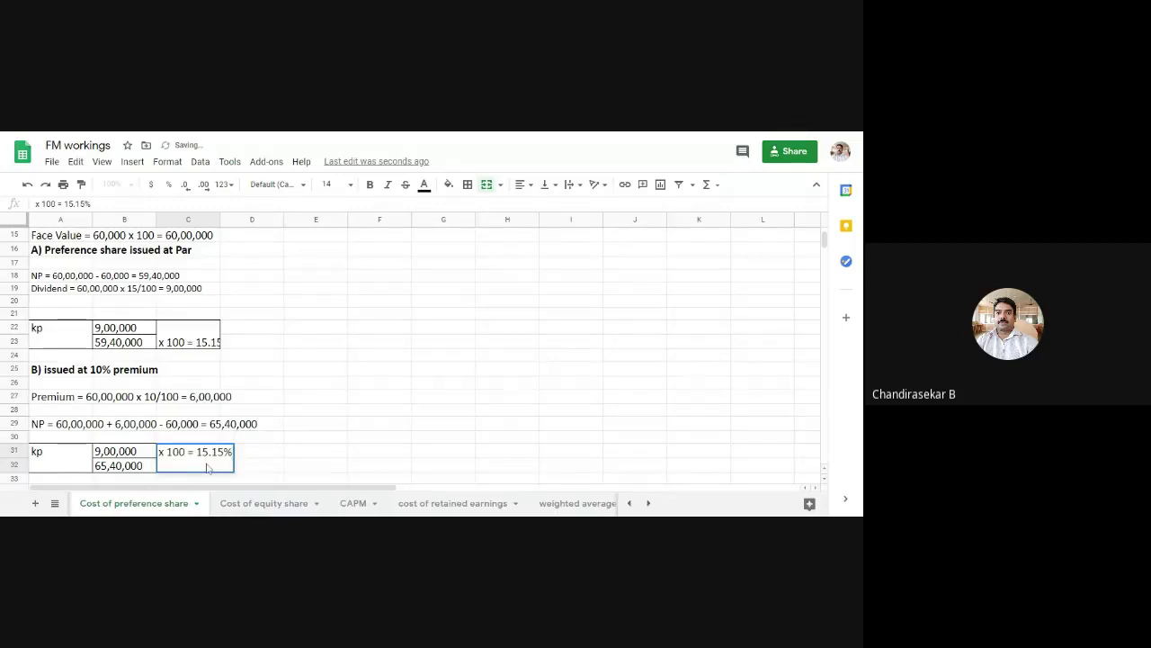
{"action": "key", "text": "Left"}
{"action": "key", "text": "BackSpace"}
{"action": "key", "text": "BackSpace"}
{"action": "key", "text": "BackSpace"}
{"action": "key", "text": "BackSpace"}
{"action": "key", "text": "BackSpace"}
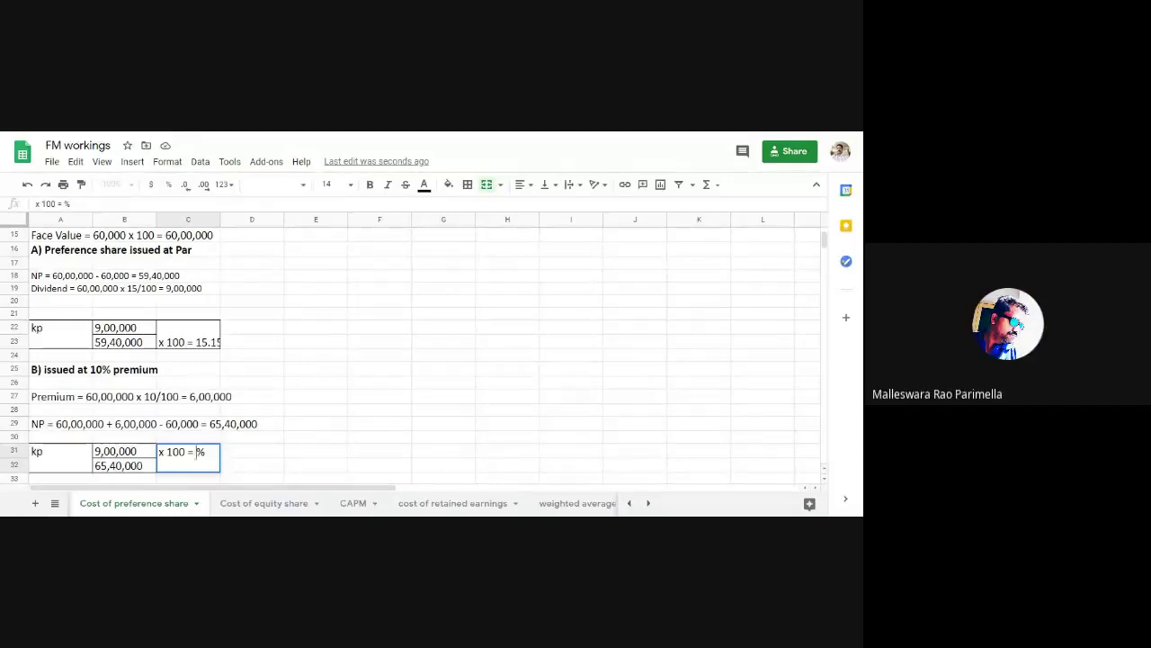
{"action": "type", "text": "13.76"}
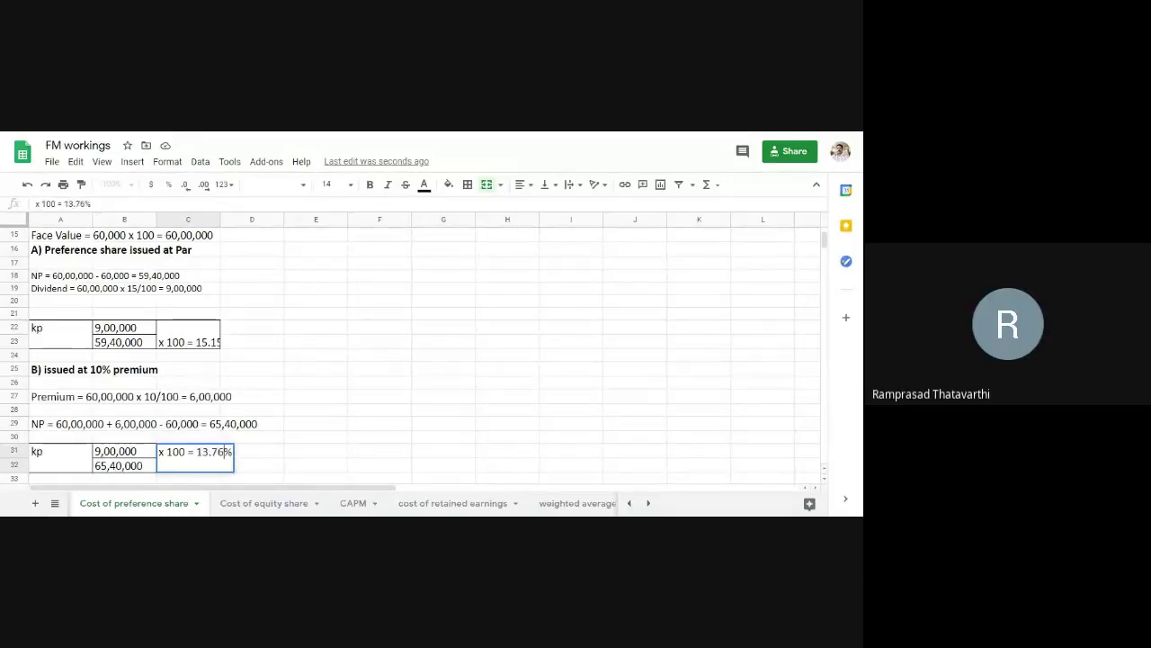
{"action": "type", "text": "%"}
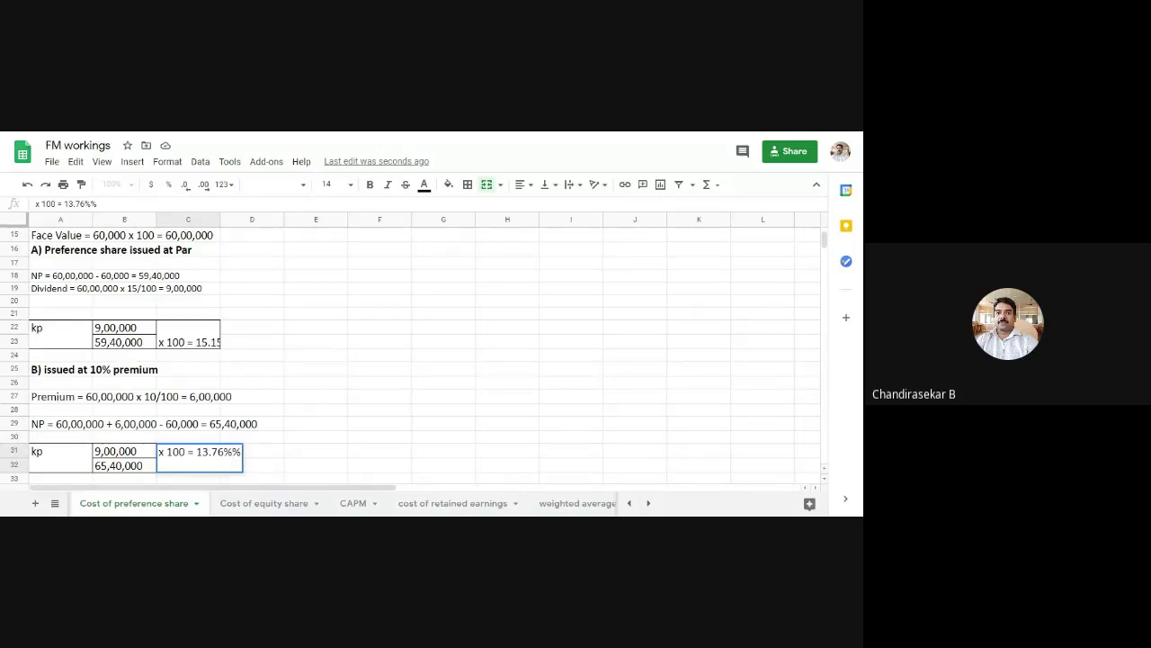
{"action": "key", "text": "BackSpace"}
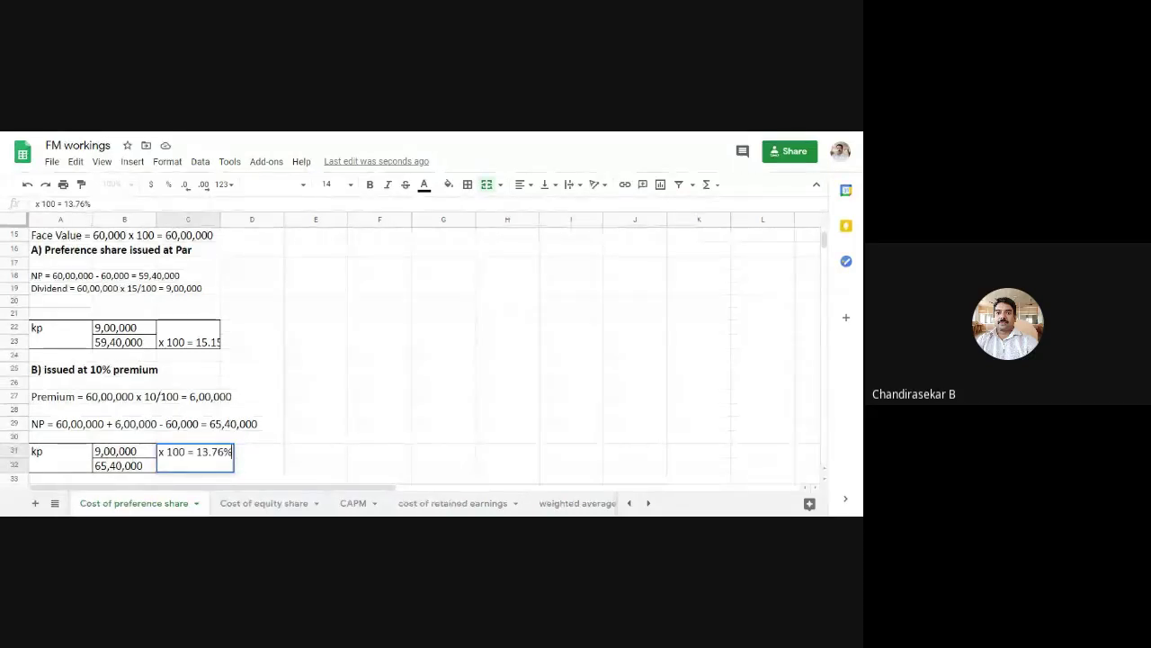
{"action": "left_click", "coordinate": [342, 440]}
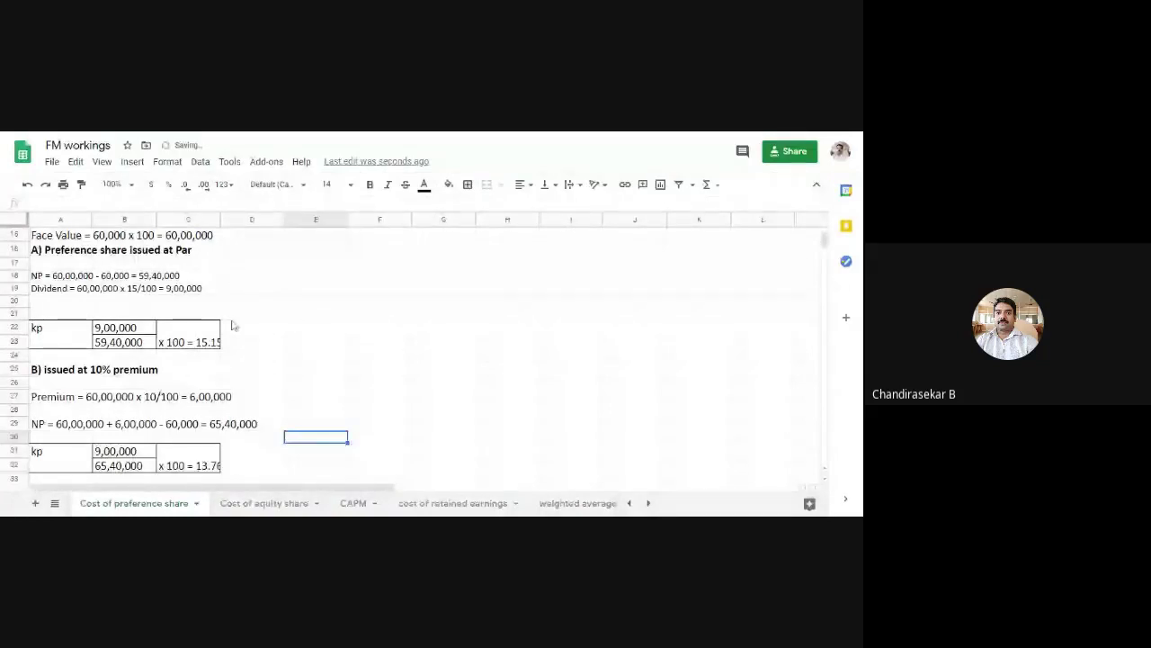
{"action": "left_click_drag", "start_coordinate": [220, 220], "coordinate": [235, 220]}
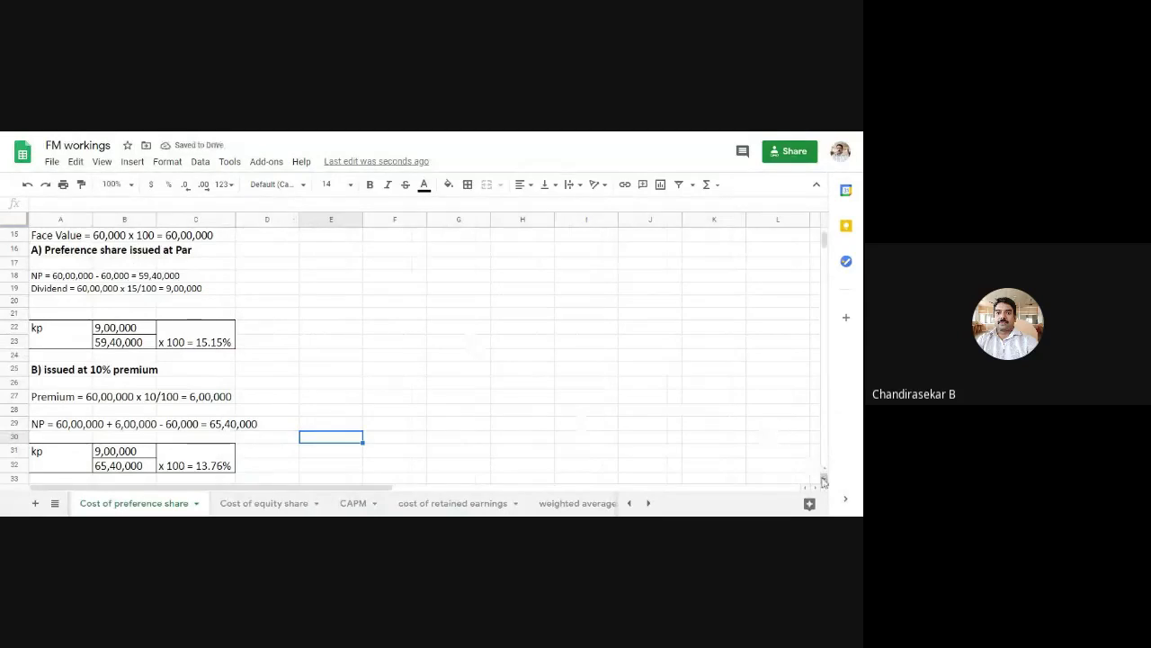
- Enter the heading "C) Issued at Discount at 5%" in cell A35
{"action": "scroll", "coordinate": [624, 440], "scroll_direction": "down", "scroll_amount": 2}
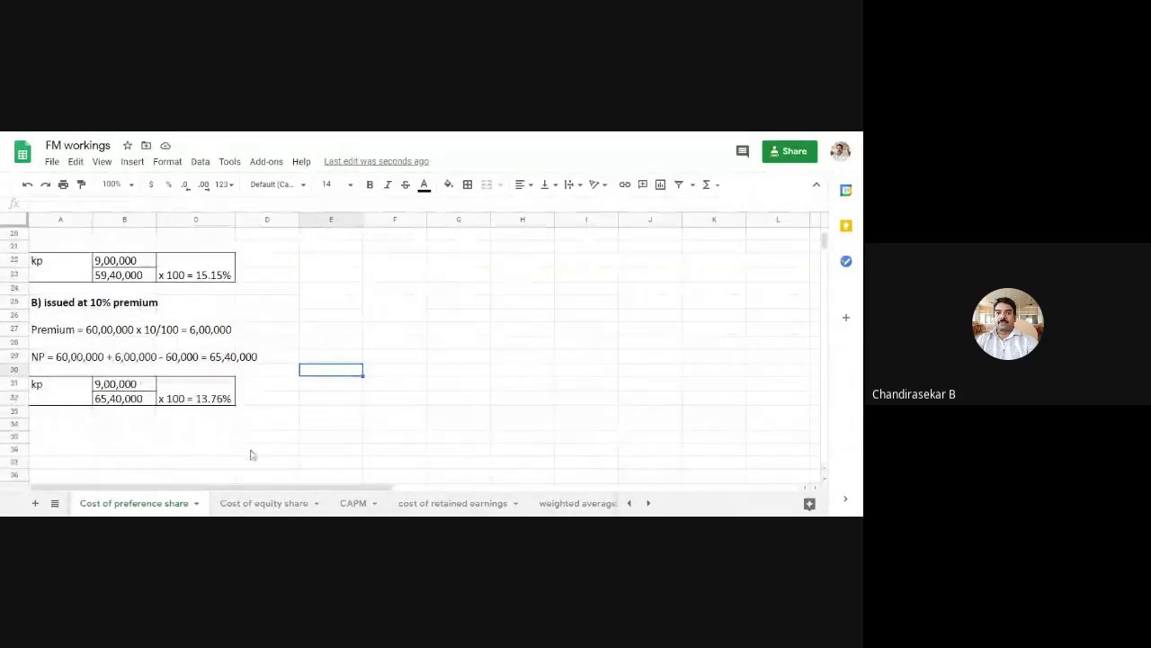
{"action": "left_click", "coordinate": [41, 441]}
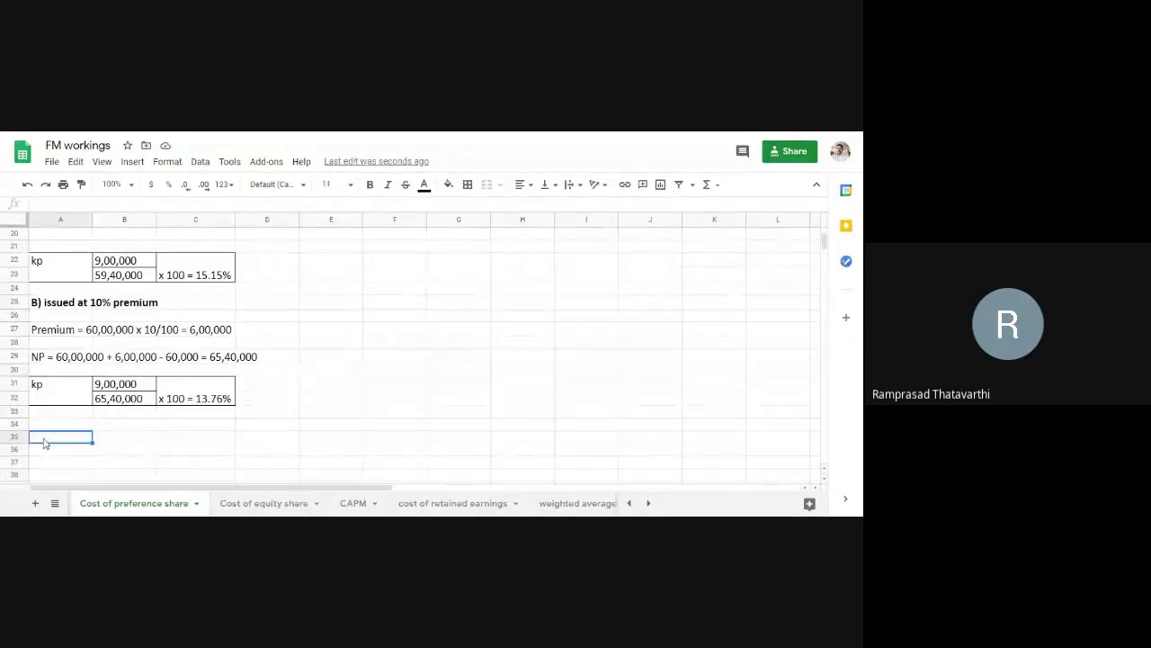
{"action": "type", "text": "c)"}
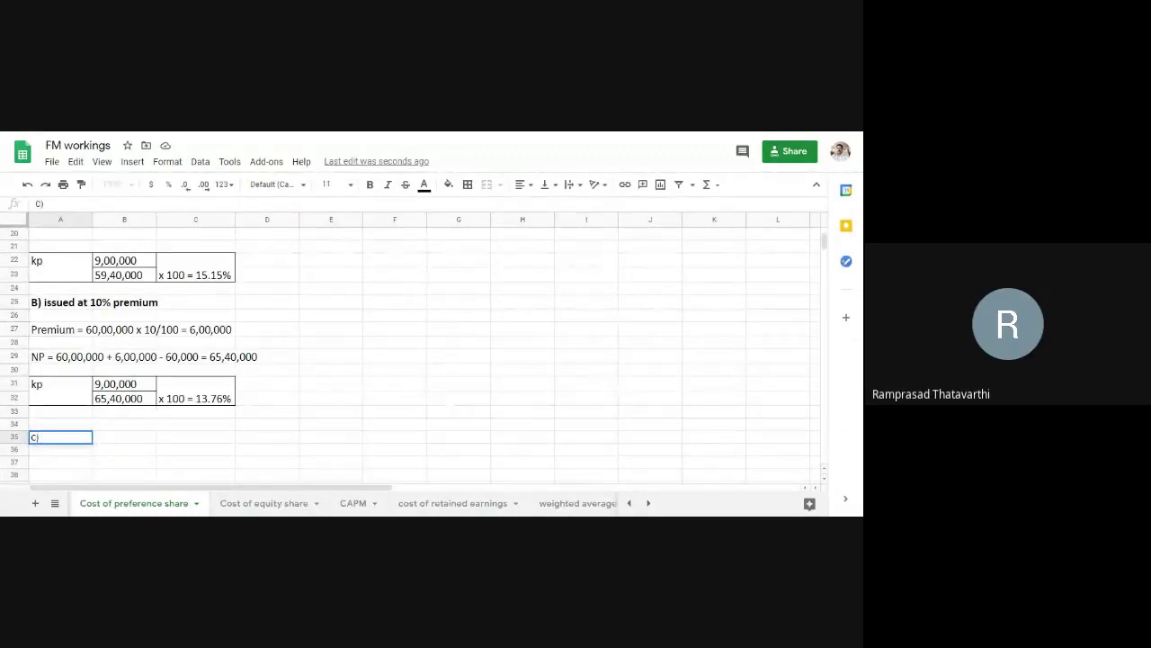
{"action": "type", "text": " Iss"}
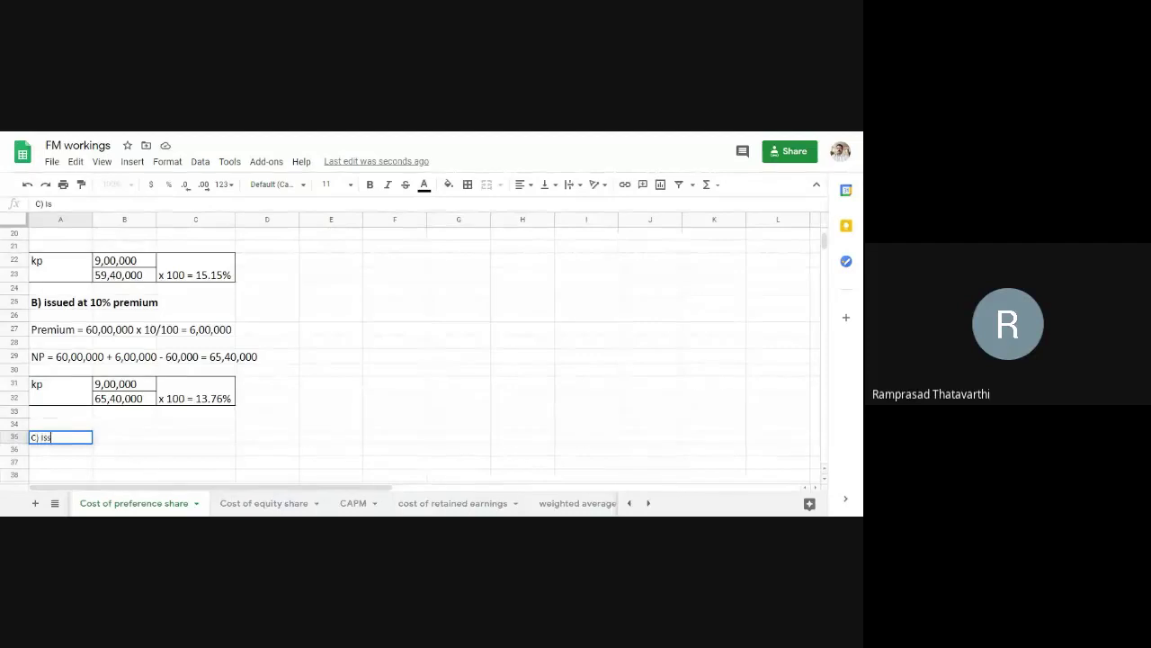
{"action": "type", "text": "ued at D"}
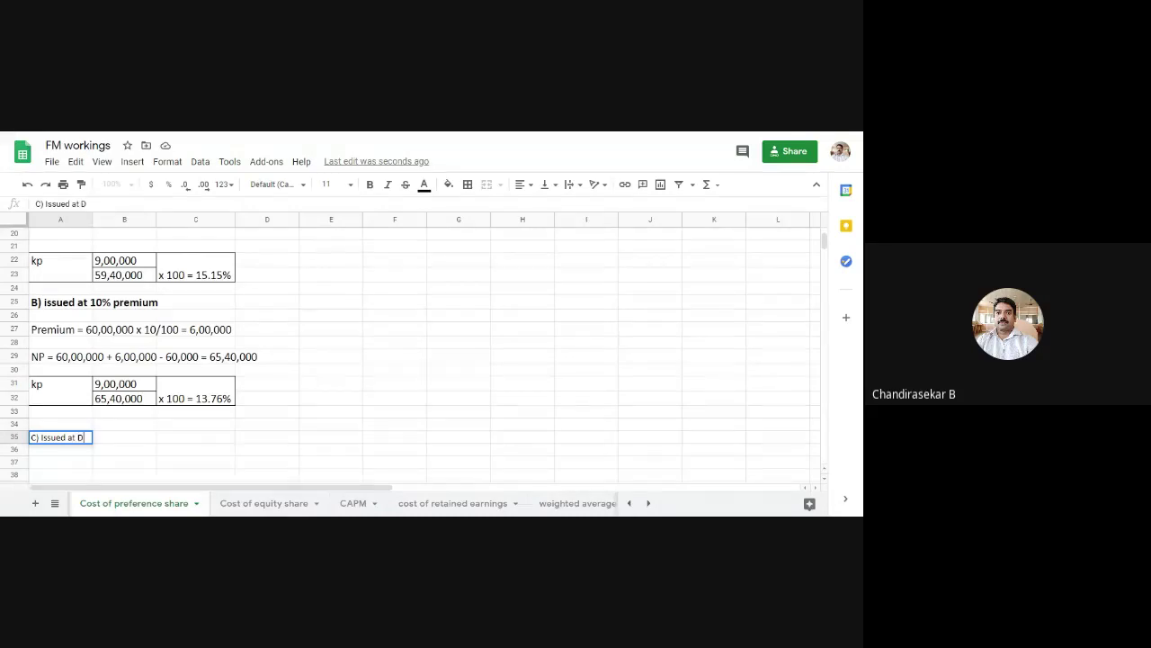
{"action": "type", "text": "isc"}
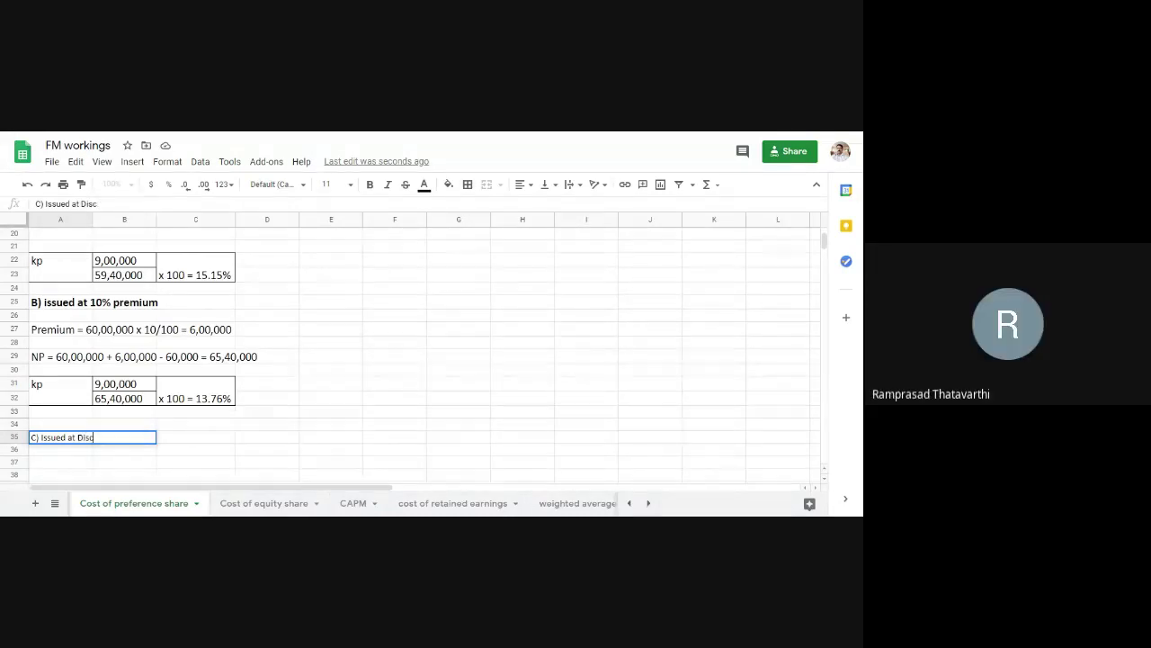
{"action": "type", "text": "ount a"}
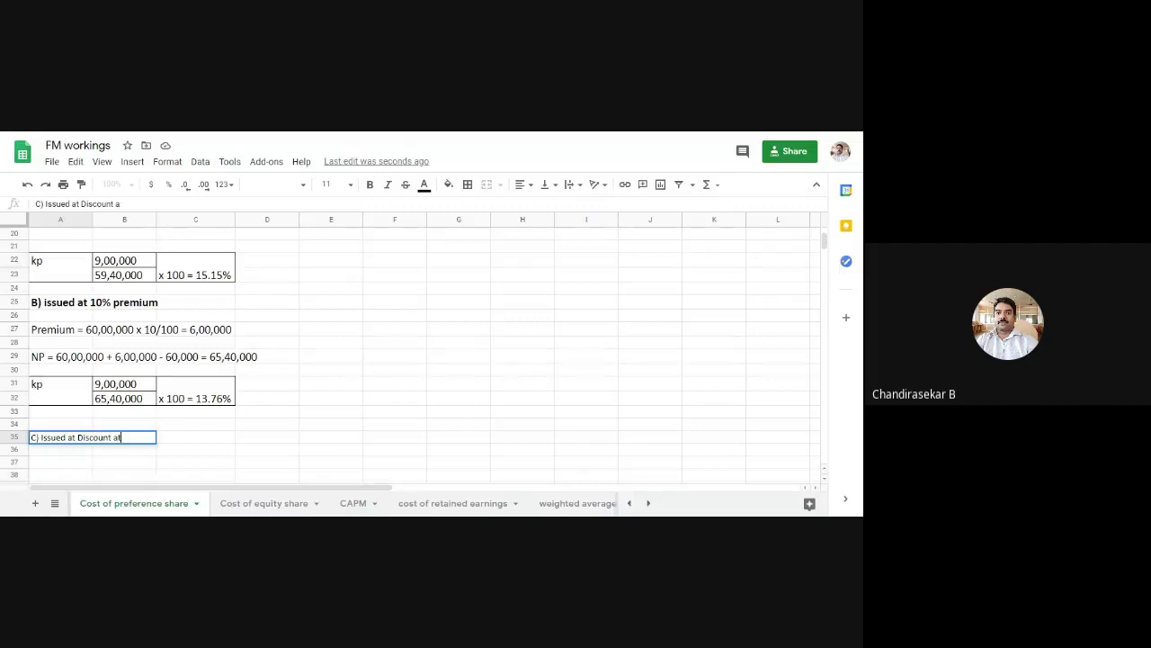
{"action": "type", "text": "t 5%"}
{"action": "left_click", "coordinate": [182, 452]}
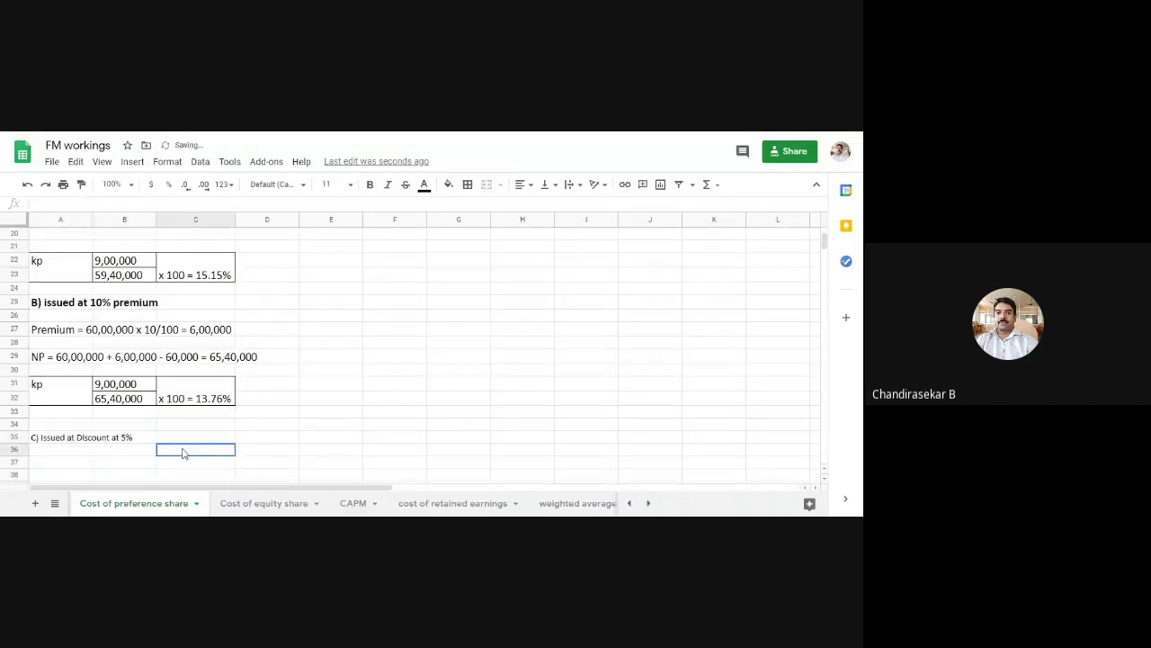
- Format the "C) Issued at Discount at 5%" heading in row 35 as bold with font size 14
{"action": "left_click", "coordinate": [16, 437]}
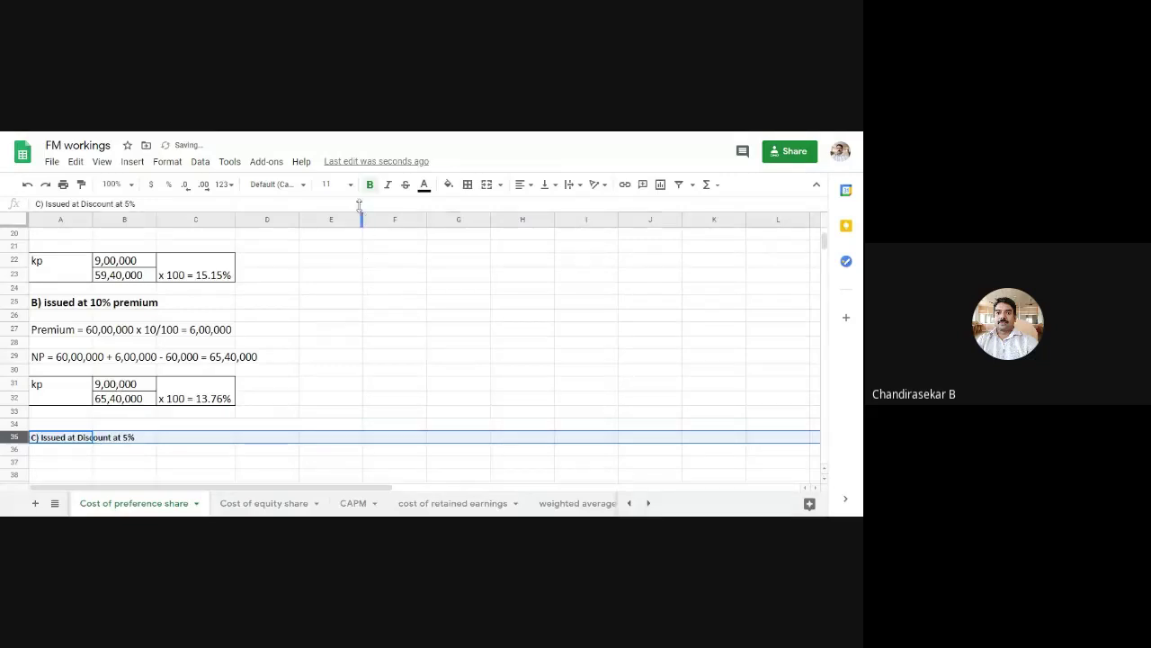
{"action": "left_click", "coordinate": [329, 184]}
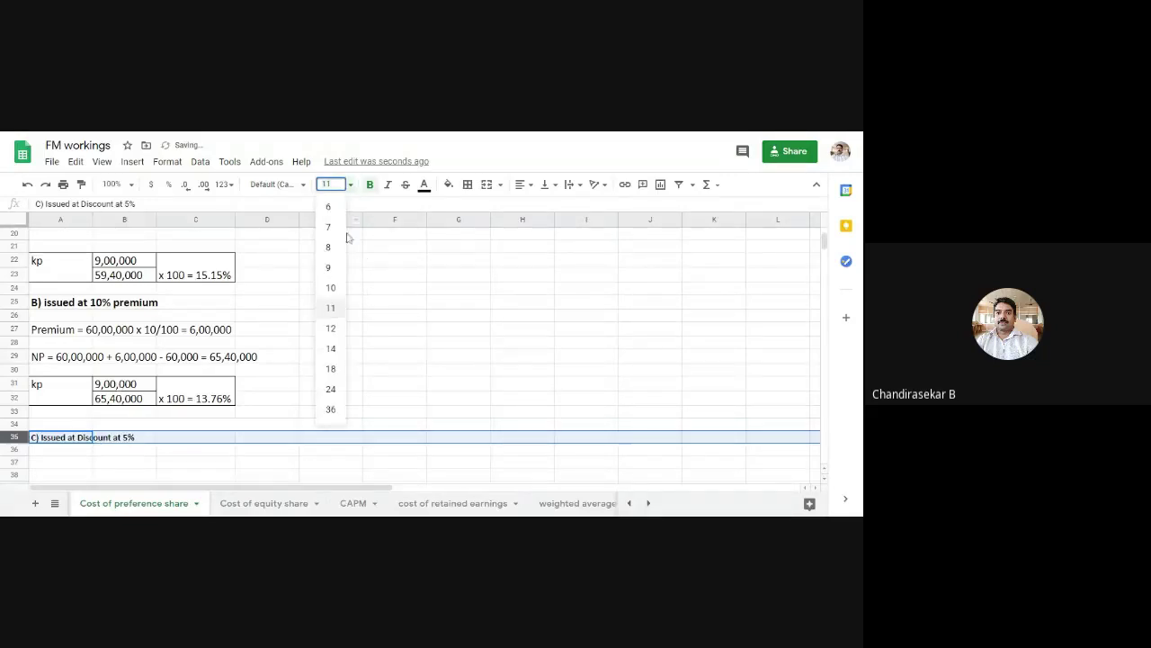
{"action": "left_click", "coordinate": [333, 358]}
{"action": "left_click", "coordinate": [458, 342]}
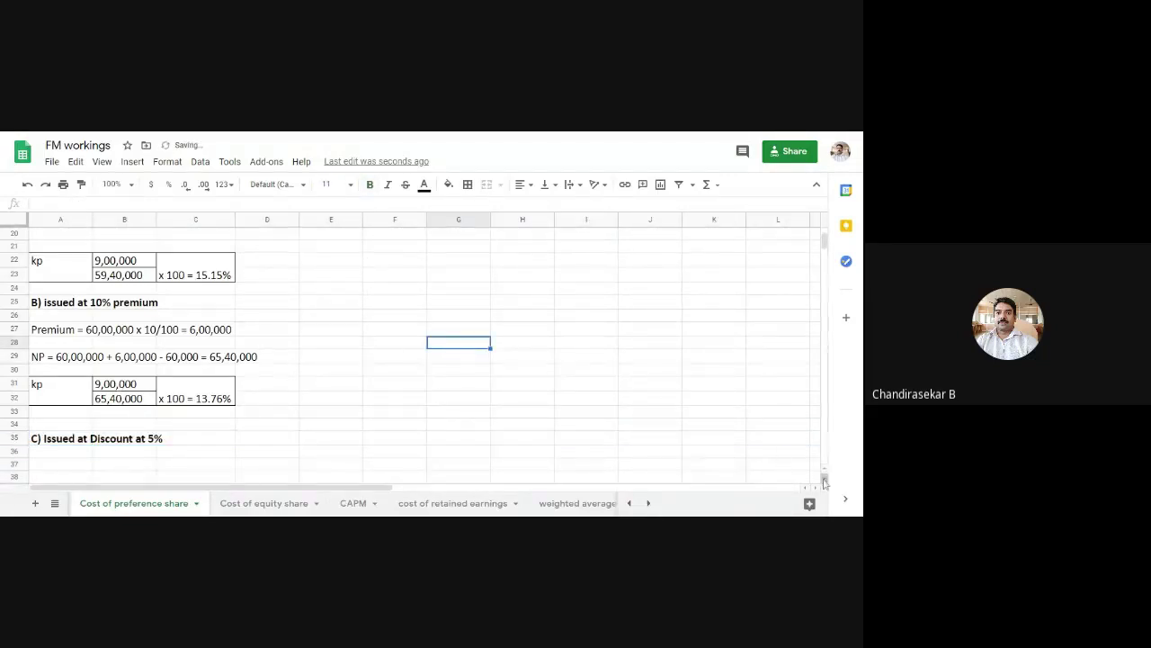
- Enter the discount working "Discount = 60,00,000 x 5/100 = 3,00,000" as text in cell A37
{"action": "scroll", "coordinate": [824, 476], "scroll_direction": "down", "scroll_amount": 2}
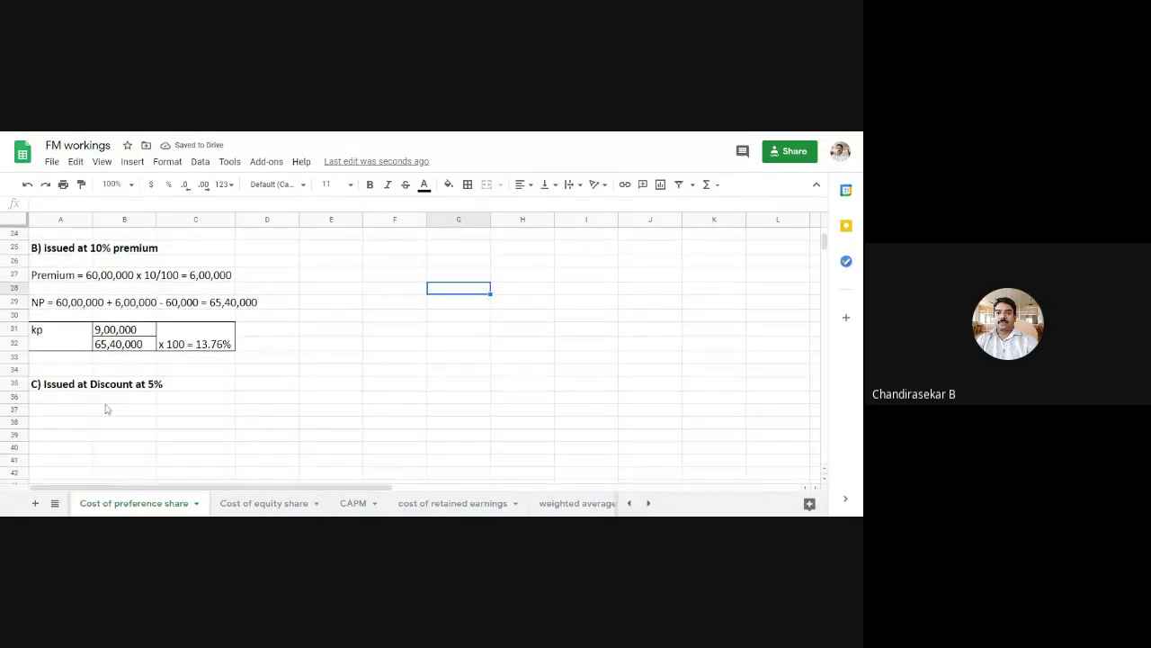
{"action": "left_click", "coordinate": [65, 411]}
{"action": "type", "text": "Di"}
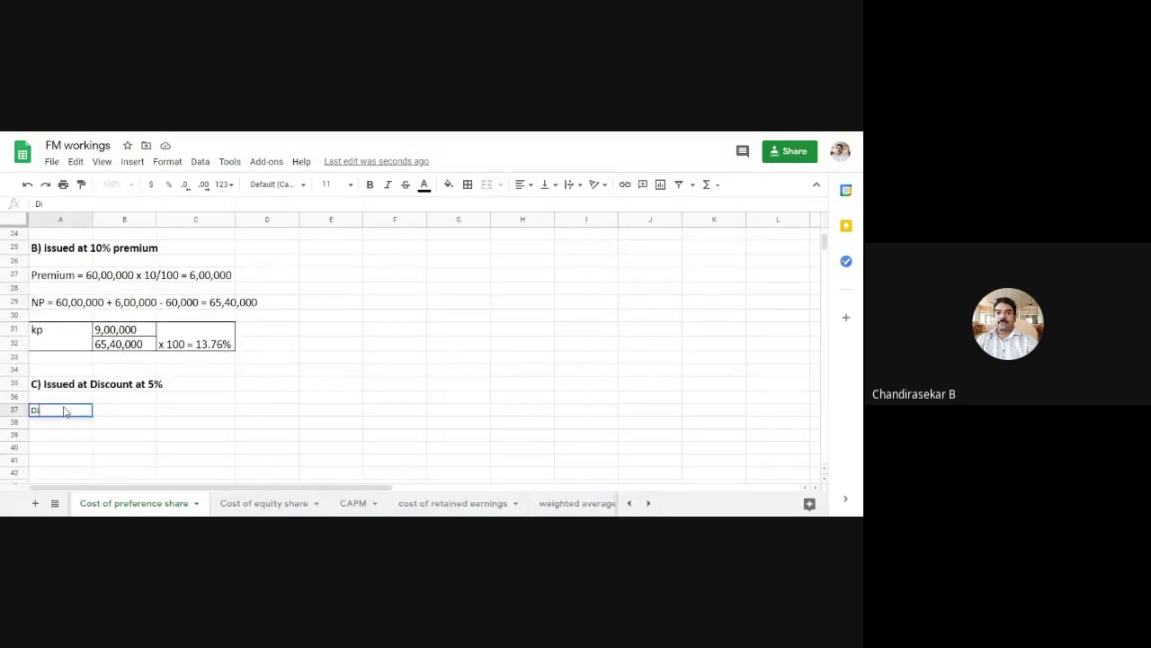
{"action": "type", "text": "c"}
{"action": "key", "text": "BackSpace"}
{"action": "type", "text": "scount = 60,00,000"}
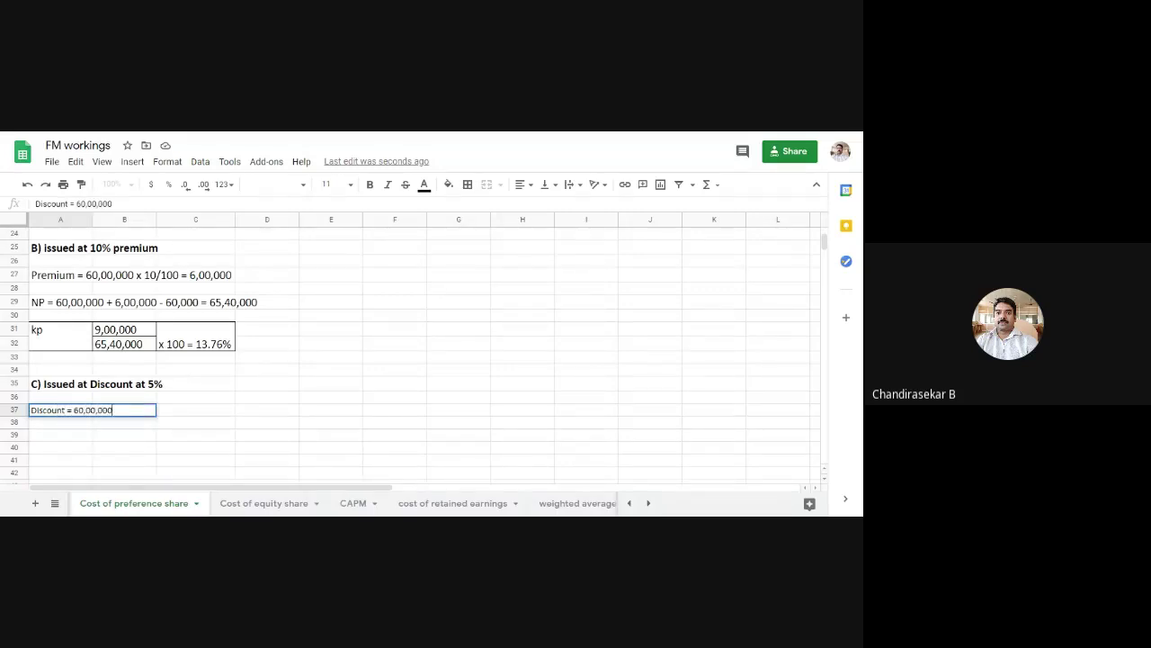
{"action": "type", "text": " x 5/100 = 6"}
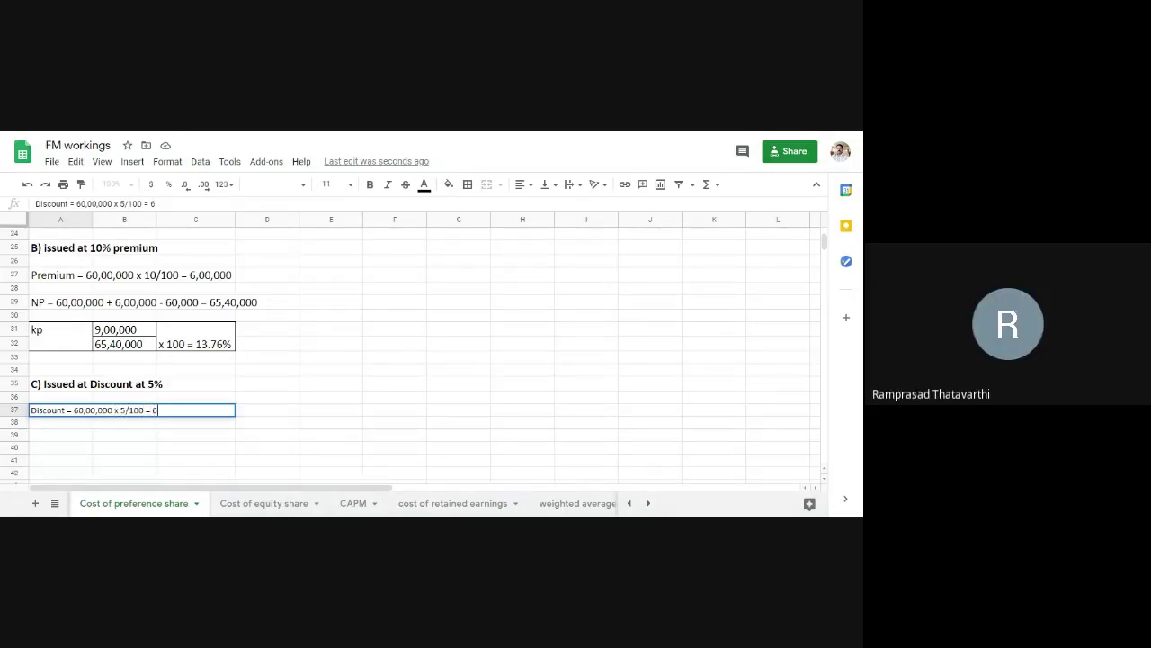
{"action": "key", "text": "BackSpace"}
{"action": "type", "text": "3,0"}
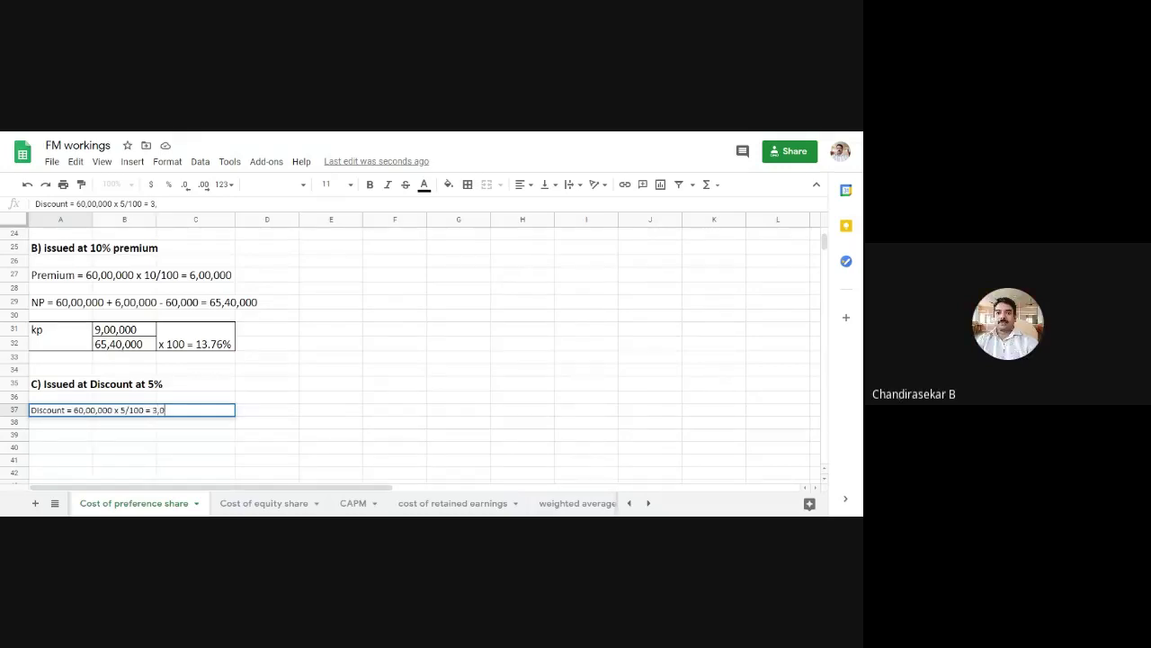
{"action": "type", "text": "0,000"}
{"action": "left_click", "coordinate": [227, 464]}
- Copy the kp calculation block A31:C32 to A39, below the discount working
{"action": "left_click_drag", "start_coordinate": [51, 336], "coordinate": [187, 338]}
{"action": "key", "text": "ctrl+c"}
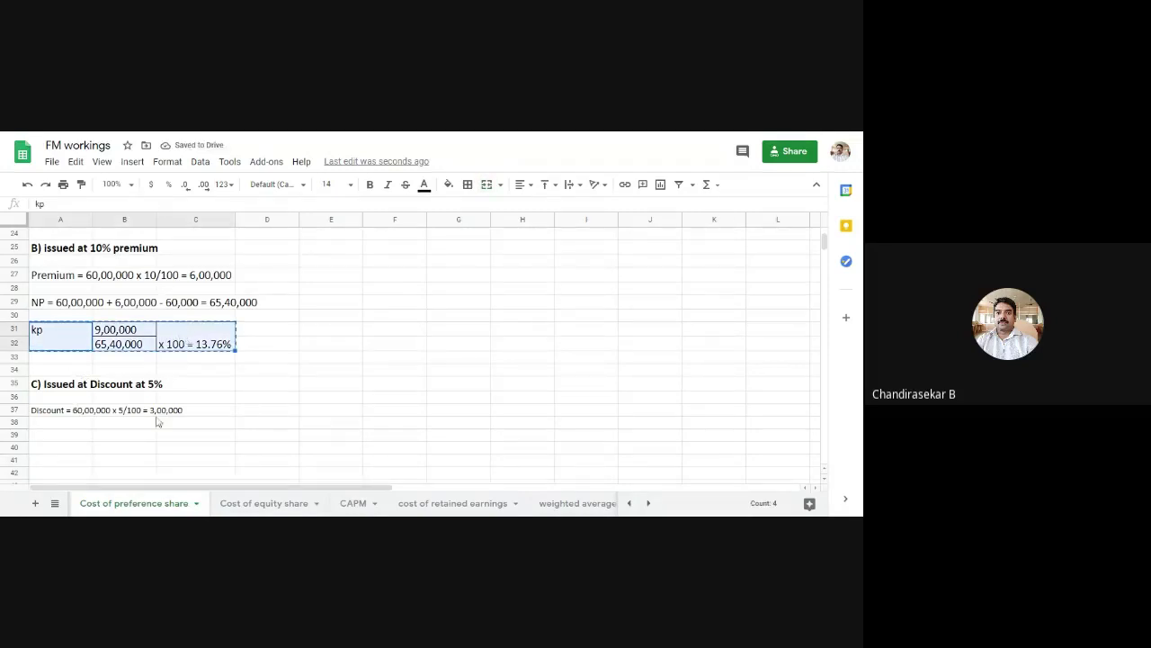
{"action": "left_click", "coordinate": [77, 442]}
{"action": "key", "text": "ctrl+v"}
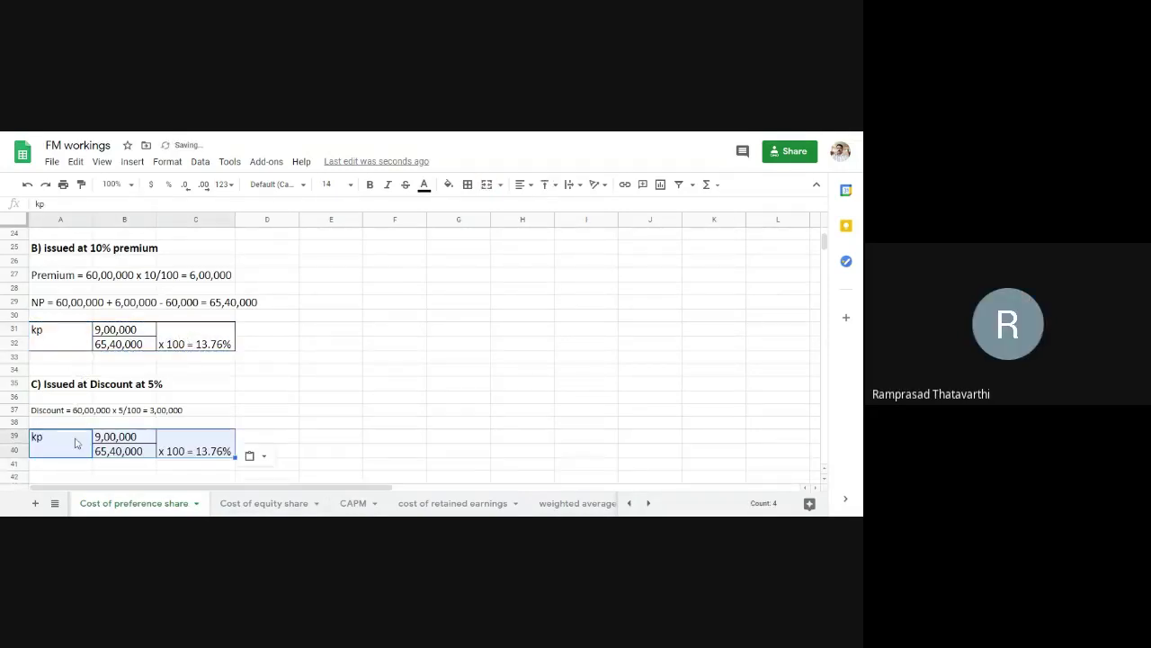
- Delete the denominator in B40 of the copied kp block down to its first digit, 6
{"action": "left_click", "coordinate": [125, 456]}
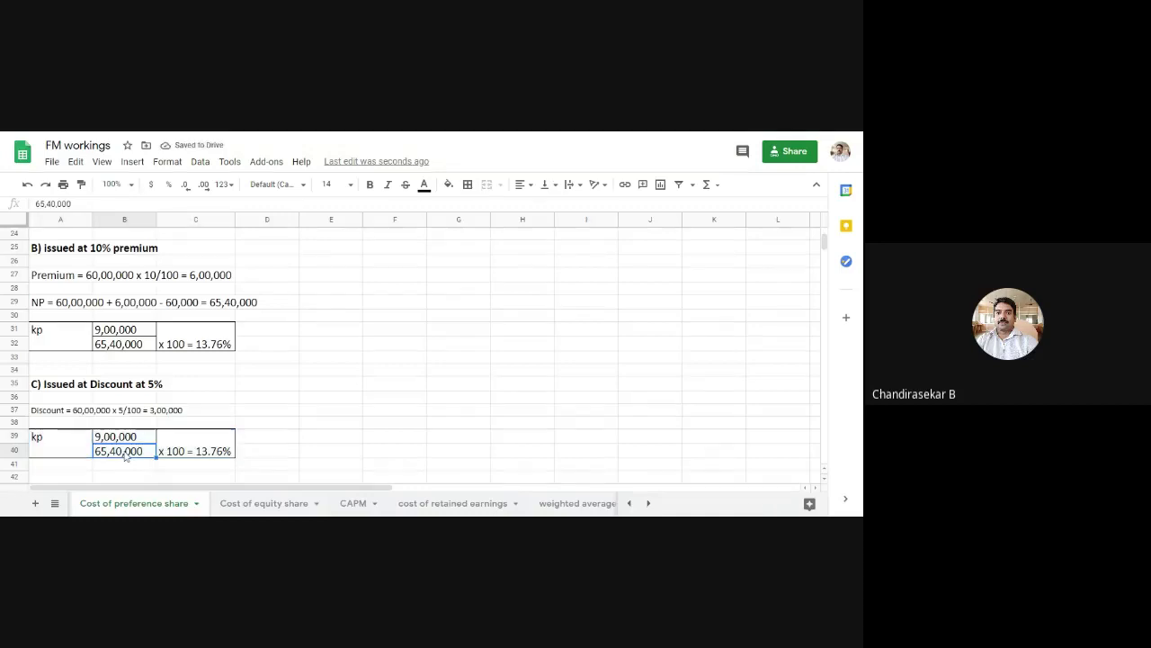
{"action": "double_click", "coordinate": [126, 456]}
{"action": "key", "text": "BackSpace"}
{"action": "key", "text": "BackSpace"}
{"action": "key", "text": "BackSpace"}
{"action": "key", "text": "BackSpace"}
{"action": "key", "text": "BackSpace"}
{"action": "key", "text": "BackSpace"}
{"action": "key", "text": "BackSpace"}
{"action": "key", "text": "BackSpace"}
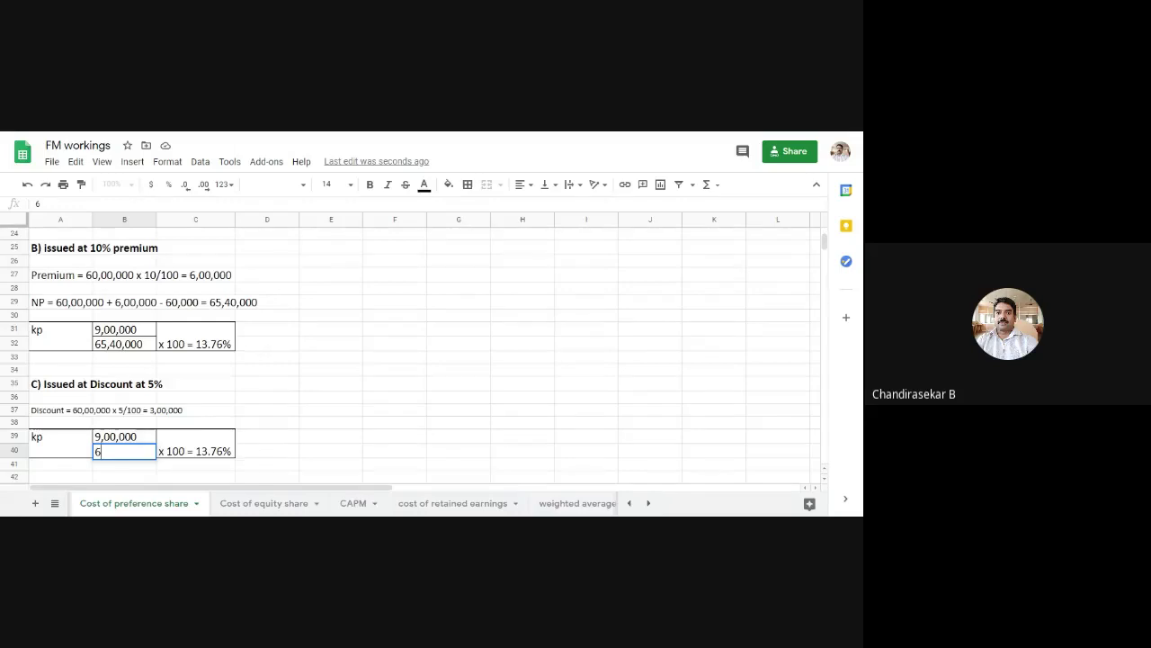
- Enter the start of the net proceeds working, "NP = 60,00,000 - 3,00,000 - 60,000 =", in cell A38
{"action": "left_click", "coordinate": [73, 420]}
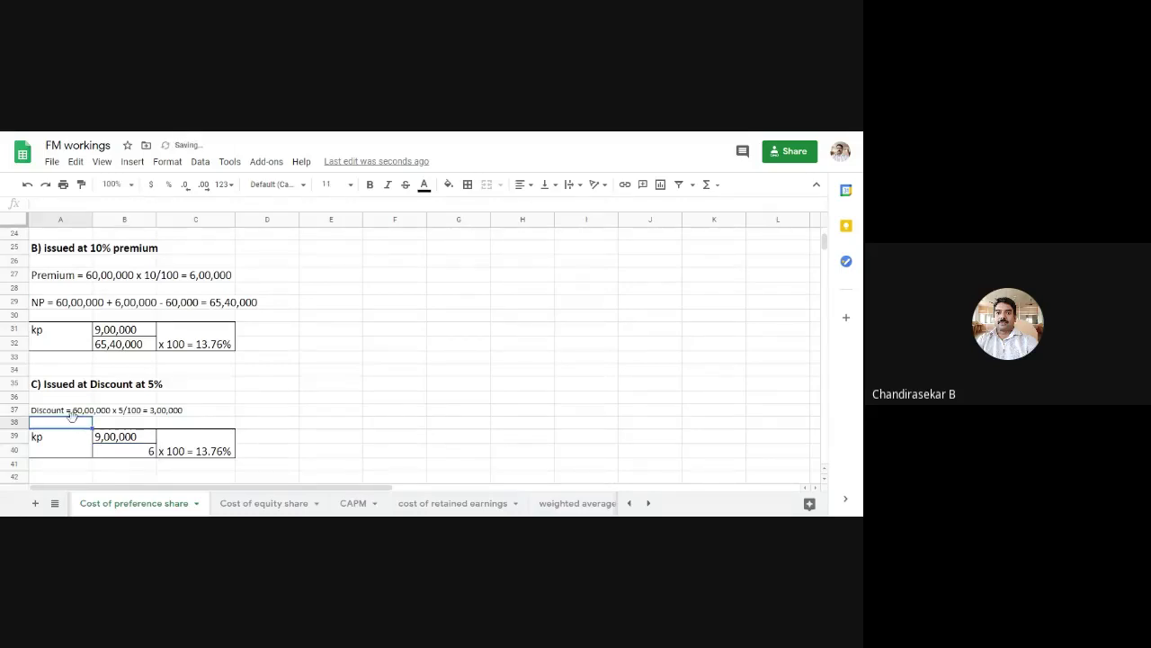
{"action": "type", "text": "NP"}
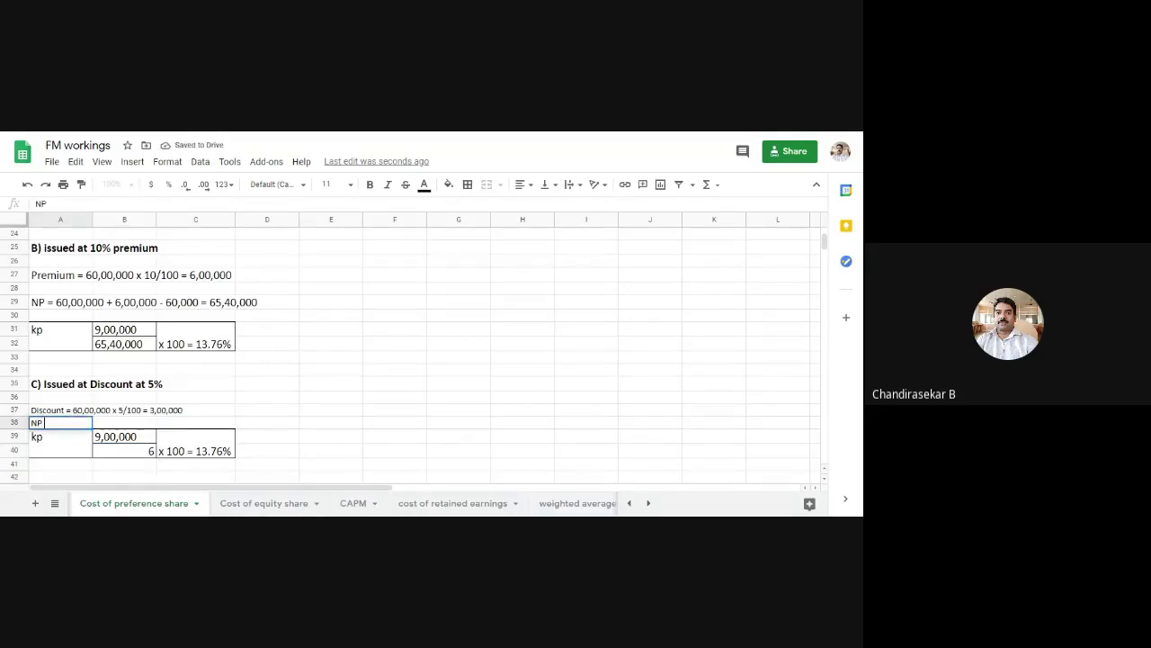
{"action": "type", "text": " = 60,00,000"}
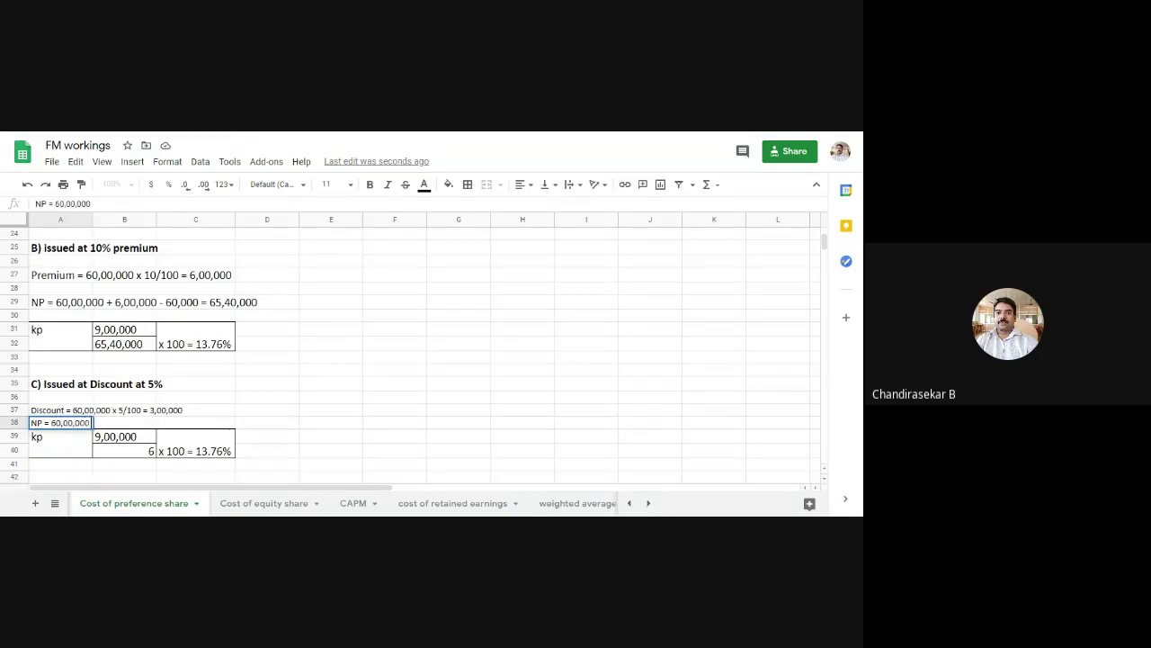
{"action": "type", "text": " - 3,00,000 -"}
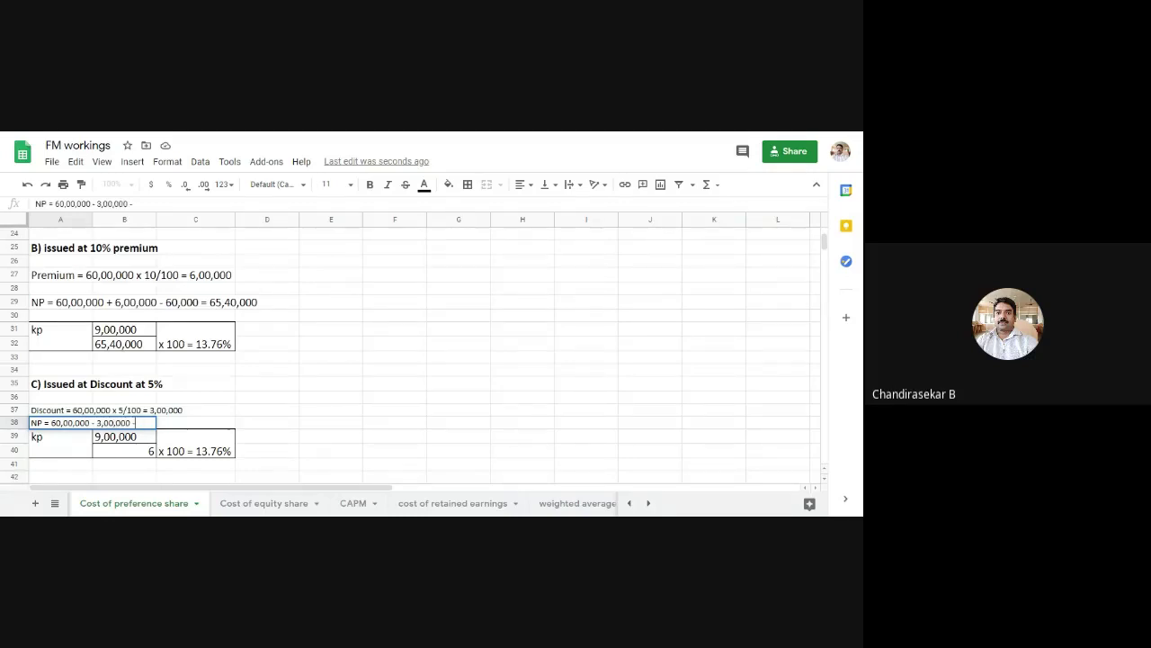
{"action": "type", "text": " 60,000 ="}
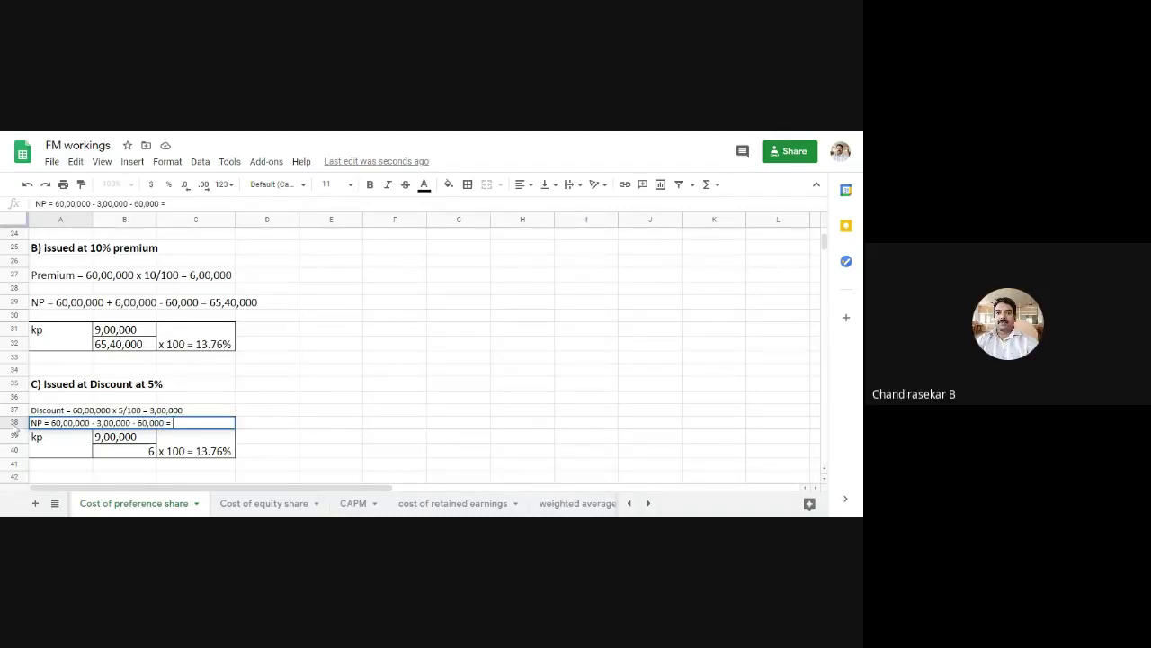
{"action": "left_click", "coordinate": [13, 424]}
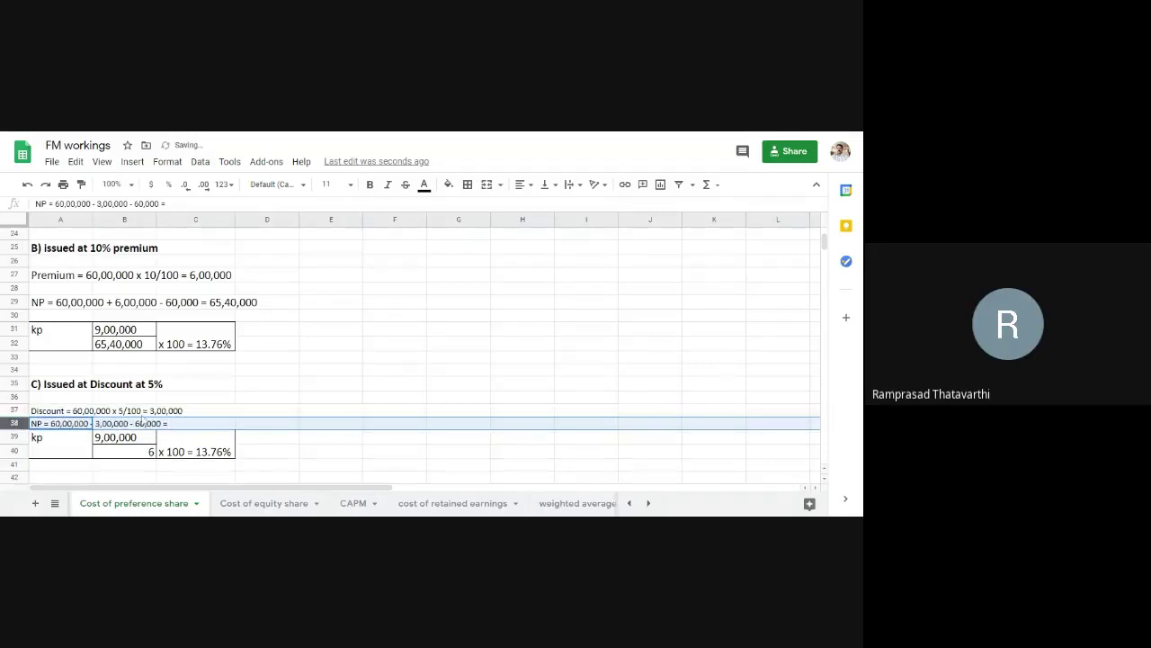
{"action": "left_click", "coordinate": [328, 384]}
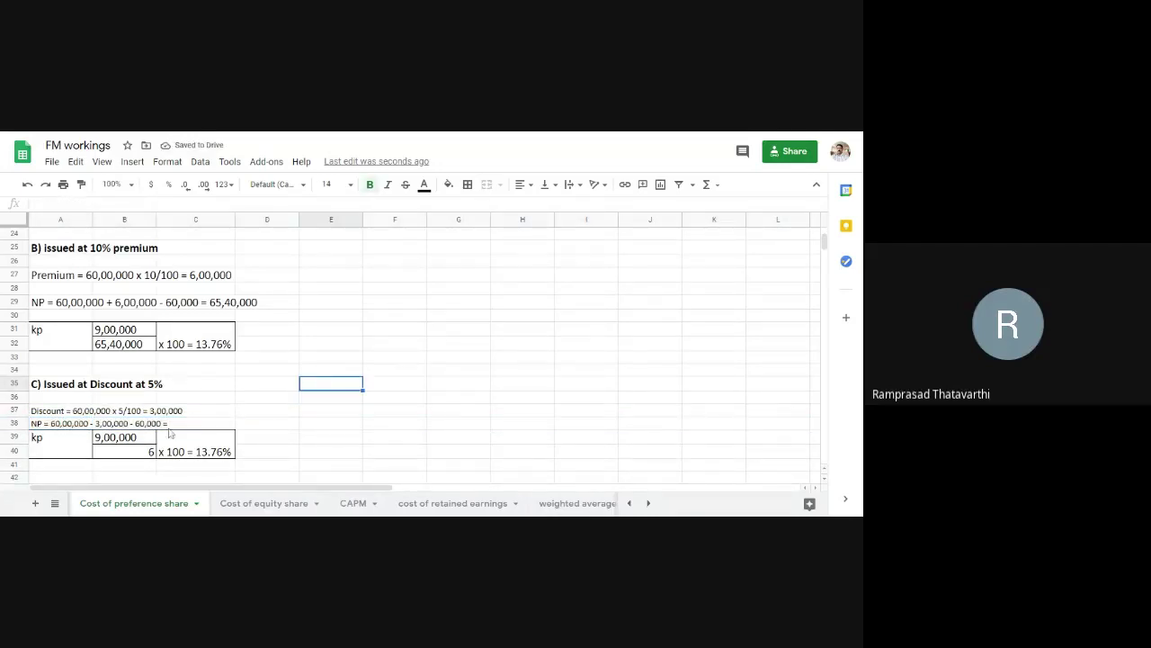
- Set the font size of rows 37 to 40 to 14
{"action": "left_click_drag", "start_coordinate": [16, 410], "coordinate": [27, 453]}
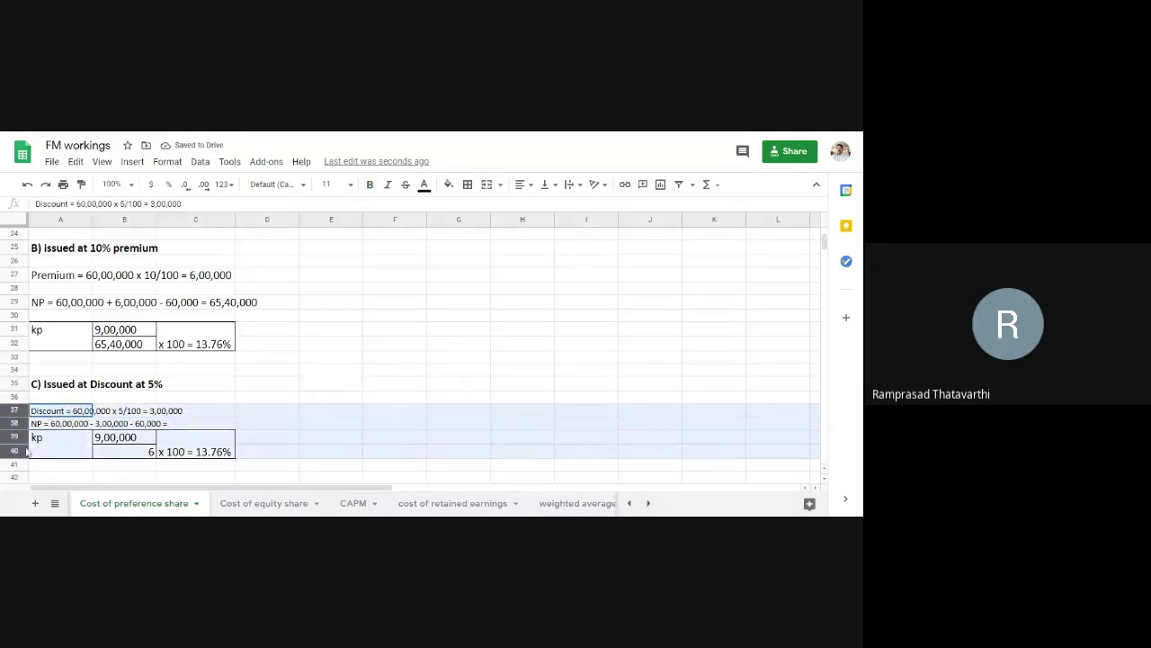
{"action": "left_click", "coordinate": [357, 186]}
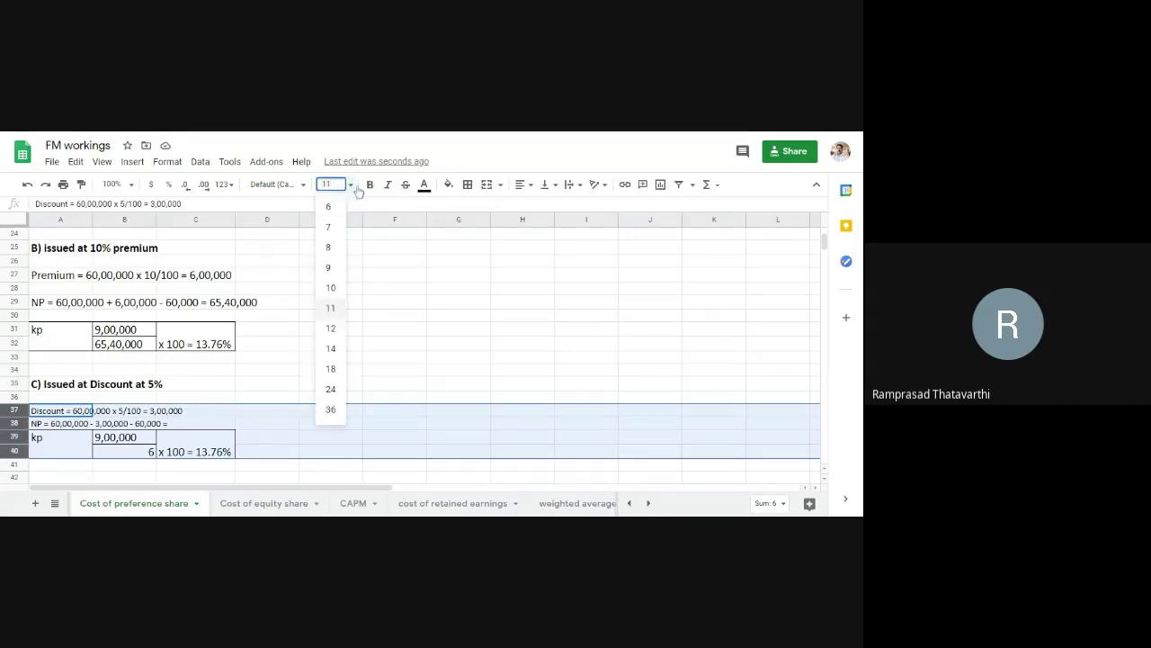
{"action": "left_click", "coordinate": [330, 348]}
{"action": "left_click", "coordinate": [328, 349]}
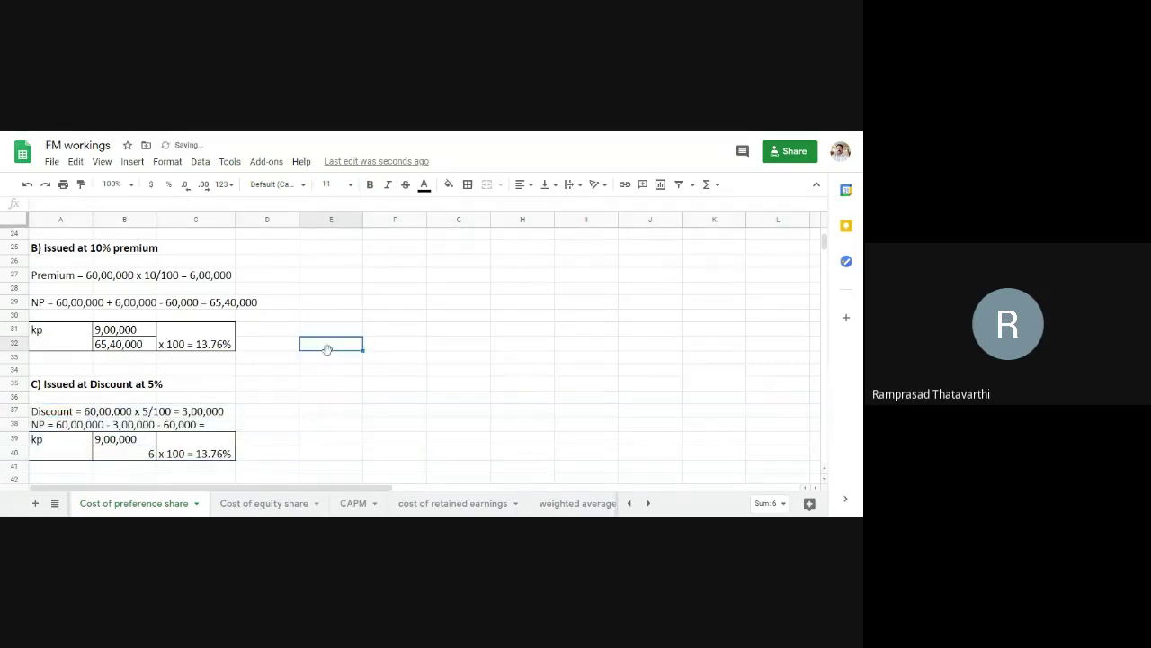
- Complete the net proceeds working in cell A38 with the result 56,40,000
{"action": "double_click", "coordinate": [221, 429]}
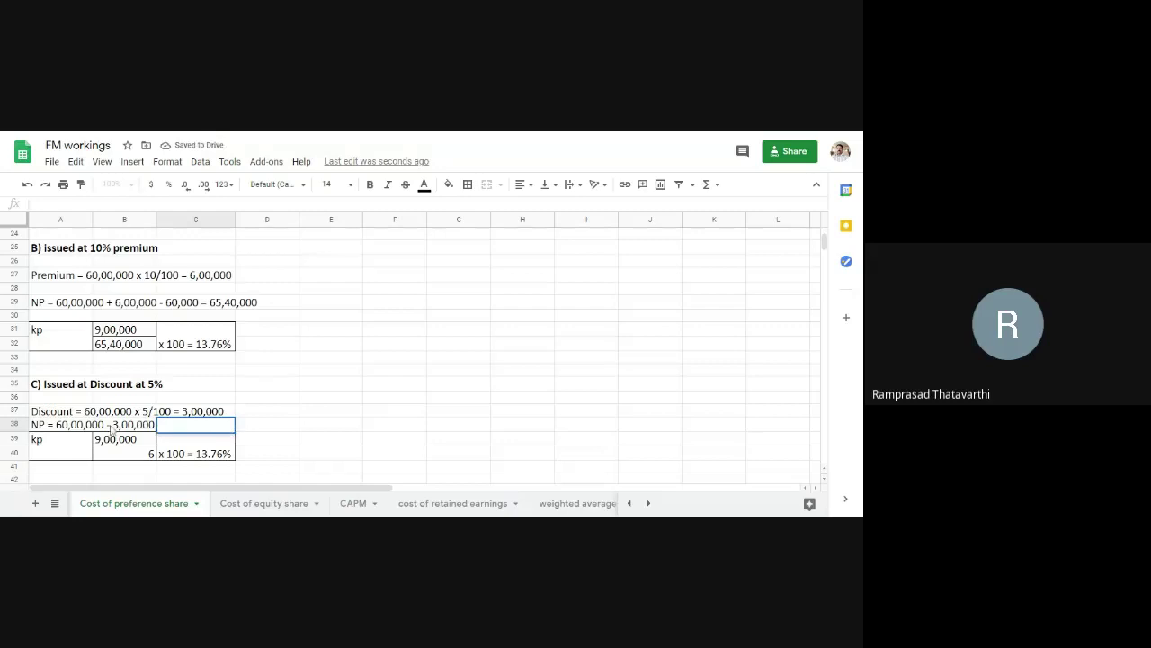
{"action": "left_click", "coordinate": [75, 430]}
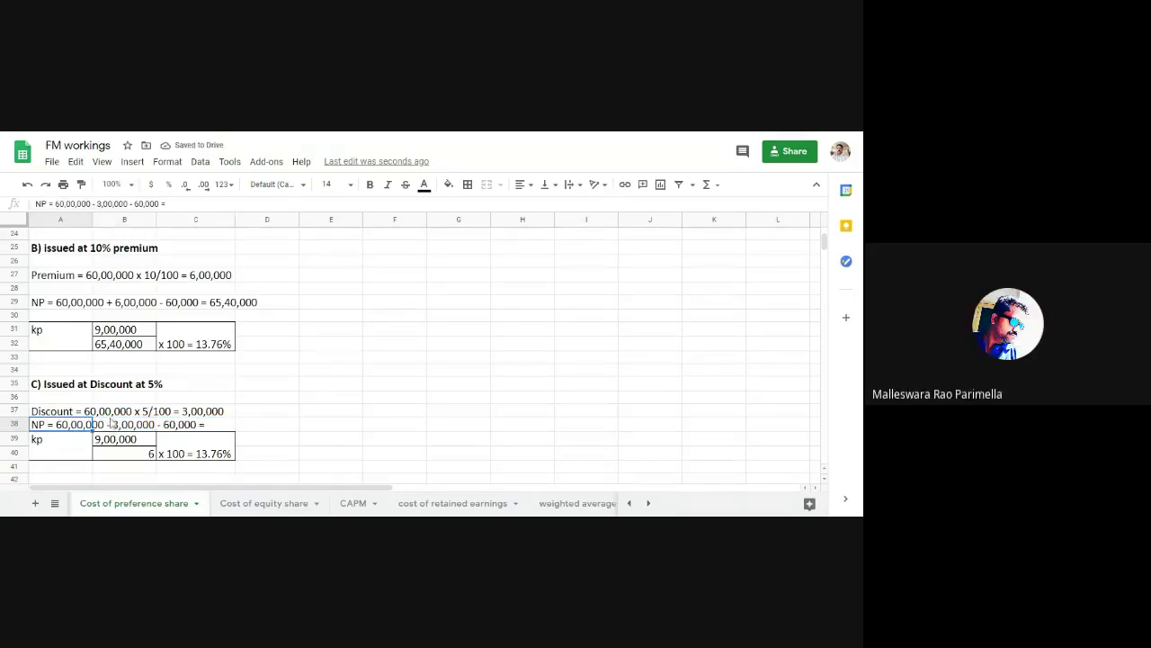
{"action": "double_click", "coordinate": [80, 429]}
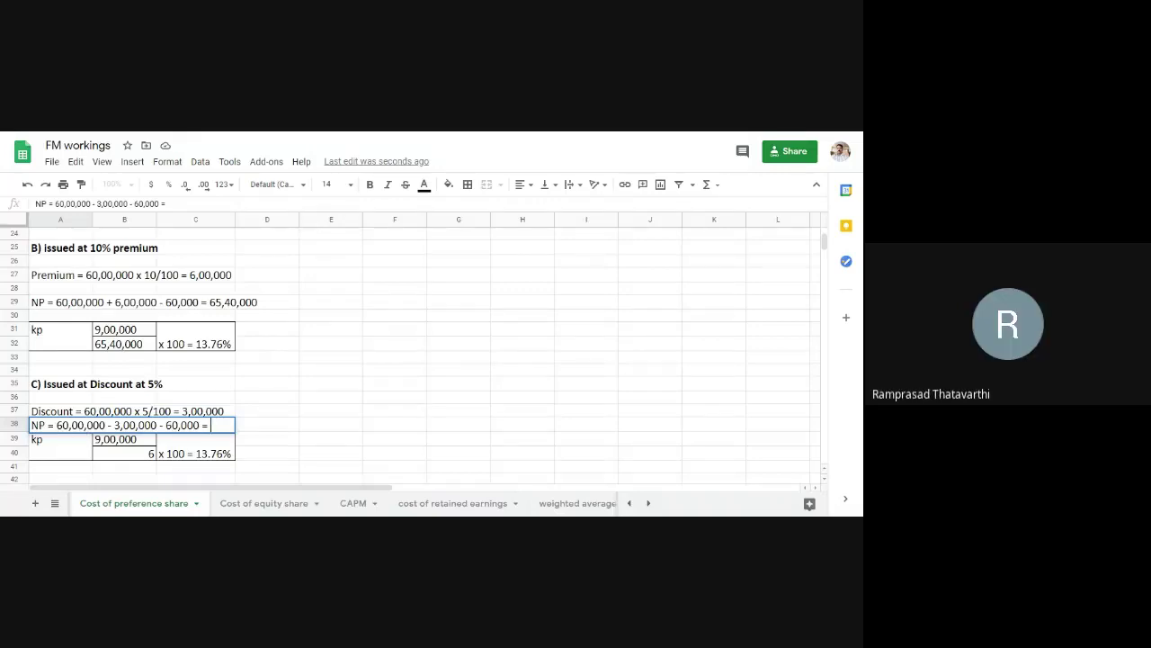
{"action": "type", "text": "56,"}
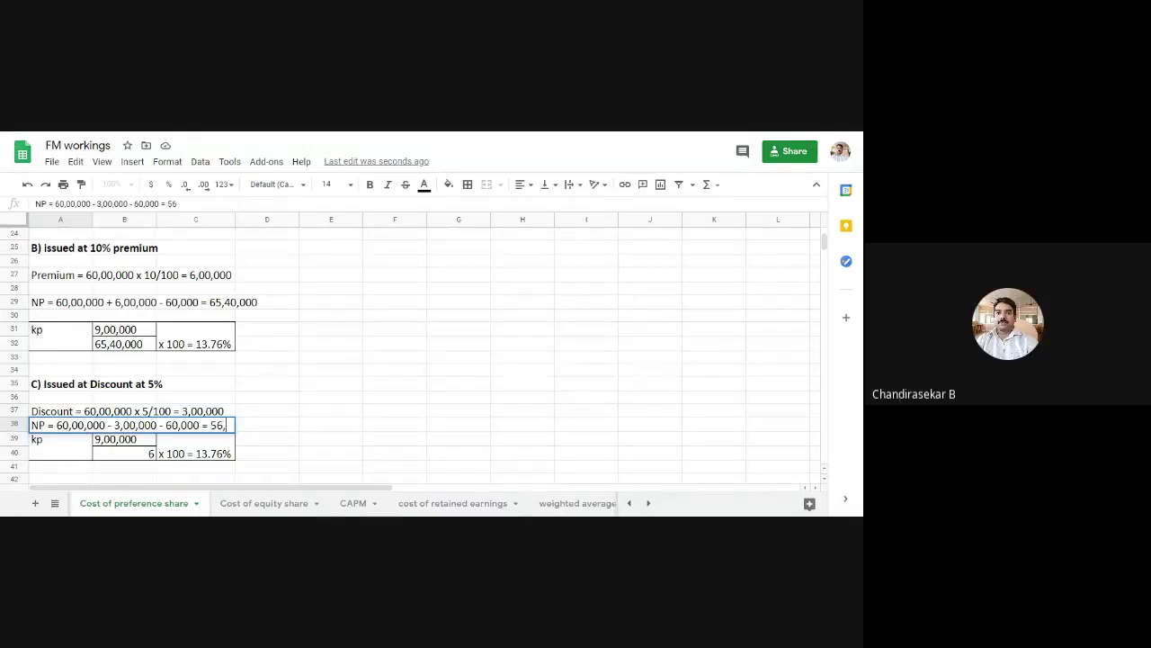
{"action": "type", "text": "40,000"}
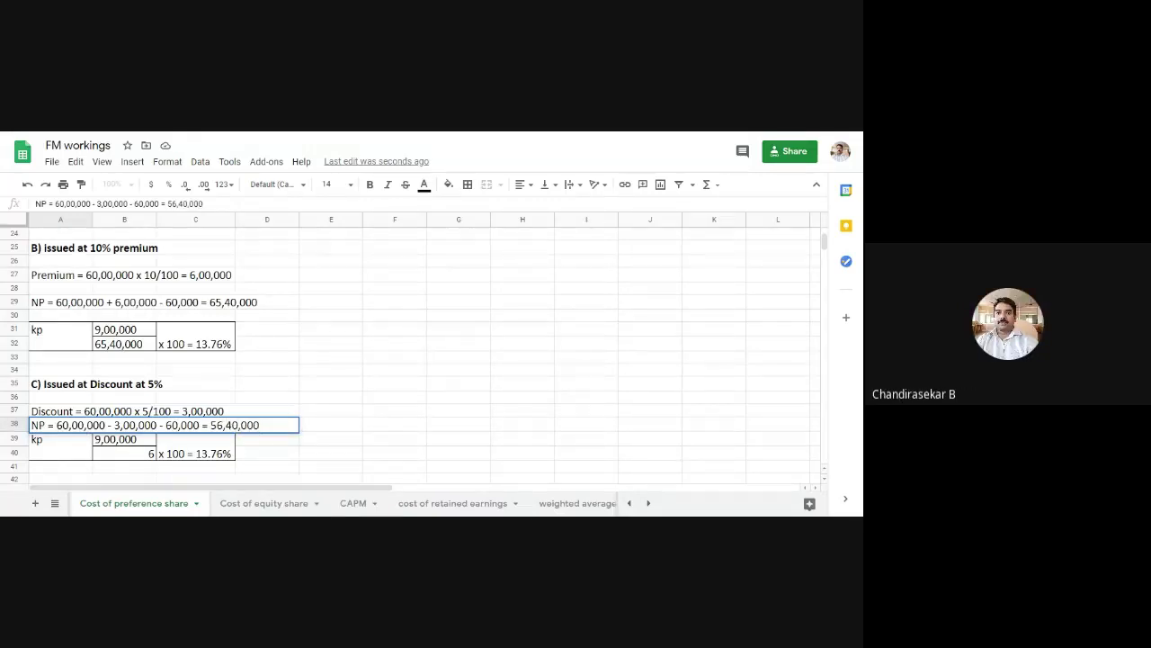
- Set the kp denominator in cell B40 to 56,40,000
{"action": "left_click", "coordinate": [140, 459]}
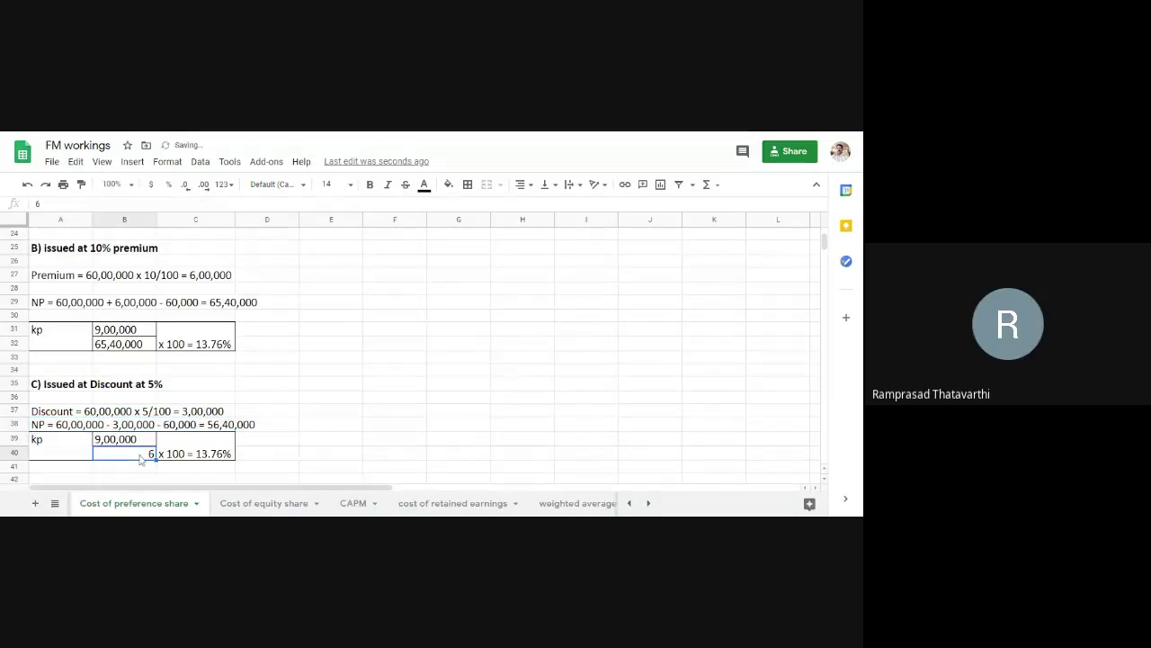
{"action": "type", "text": "56,4"}
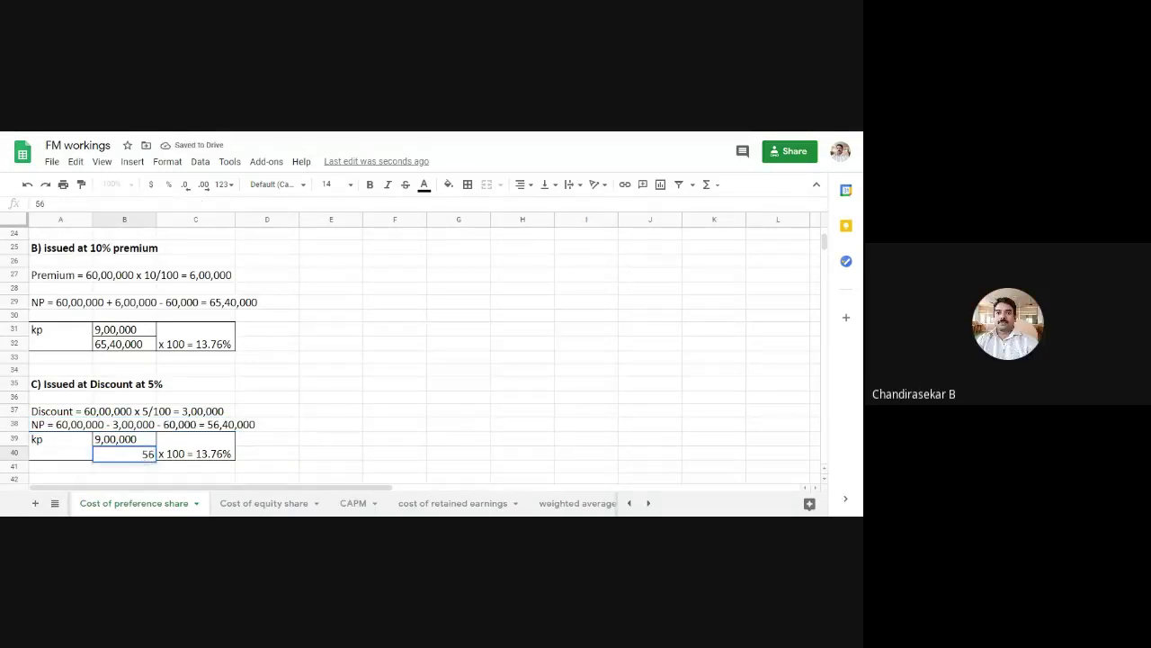
{"action": "type", "text": "0,000"}
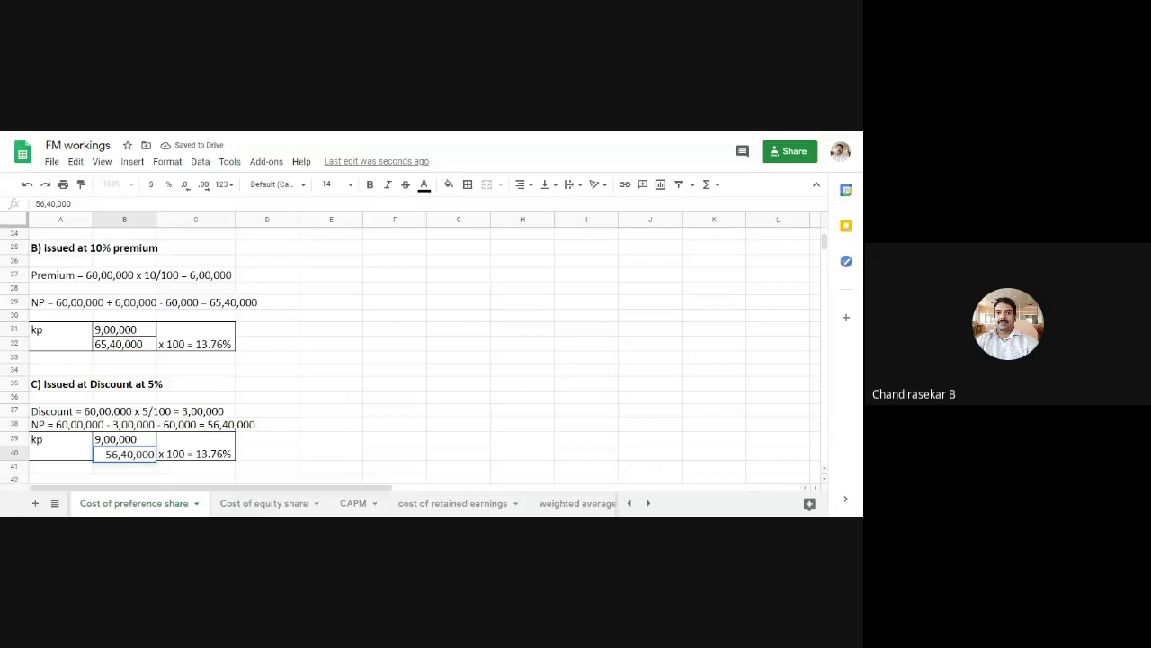
- Change the percentage in the discount case's kp result in cell C39 so it reads "x 100 = 15.96%"
{"action": "left_click", "coordinate": [196, 455]}
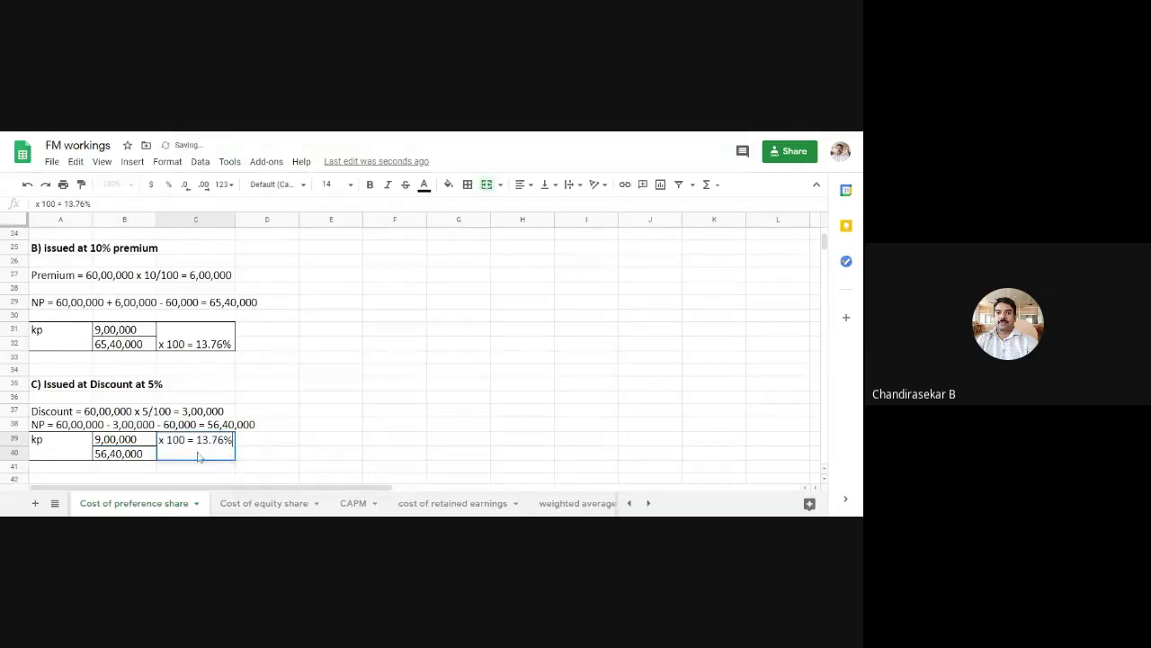
{"action": "key", "text": "Return"}
{"action": "key", "text": "Left"}
{"action": "key", "text": "Left"}
{"action": "key", "text": "Left"}
{"action": "key", "text": "Left"}
{"action": "key", "text": "Left"}
{"action": "key", "text": "Left"}
{"action": "key", "text": "Delete"}
{"action": "key", "text": "Delete"}
{"action": "key", "text": "Delete"}
{"action": "key", "text": "Delete"}
{"action": "key", "text": "Delete"}
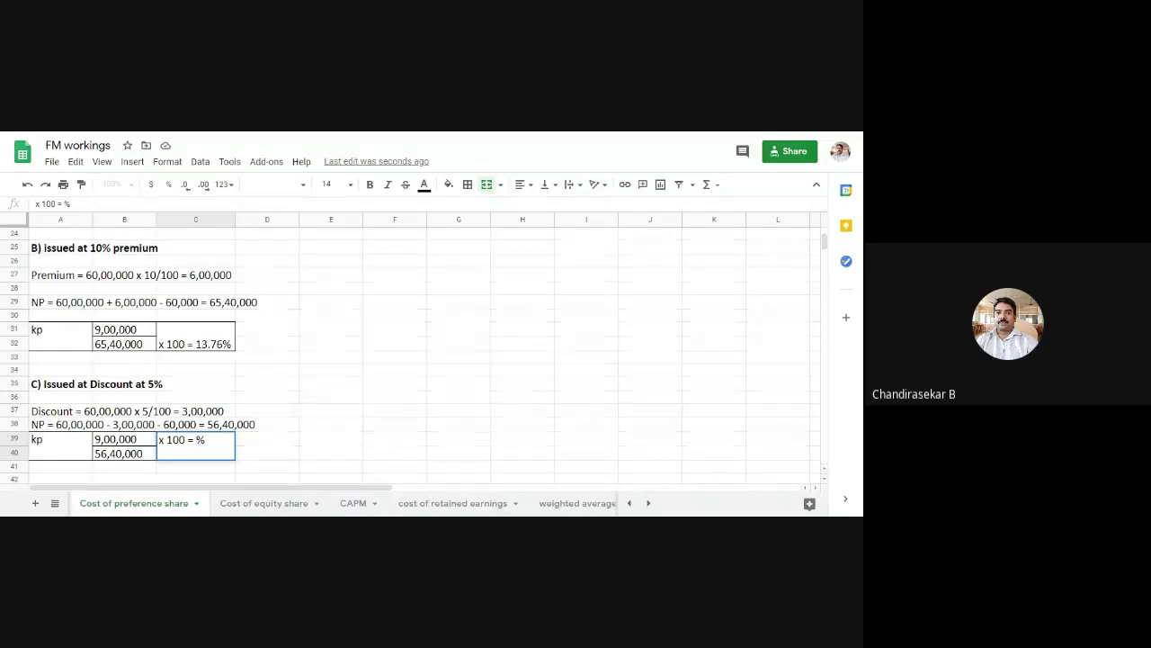
{"action": "double_click", "coordinate": [196, 439]}
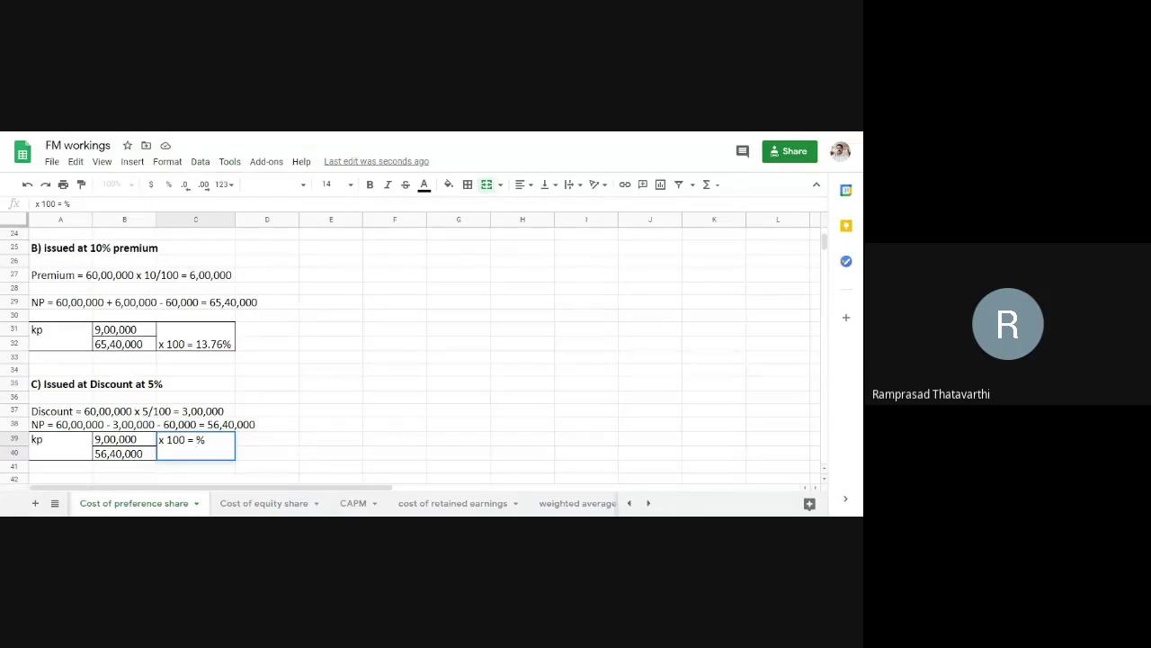
{"action": "type", "text": "1"}
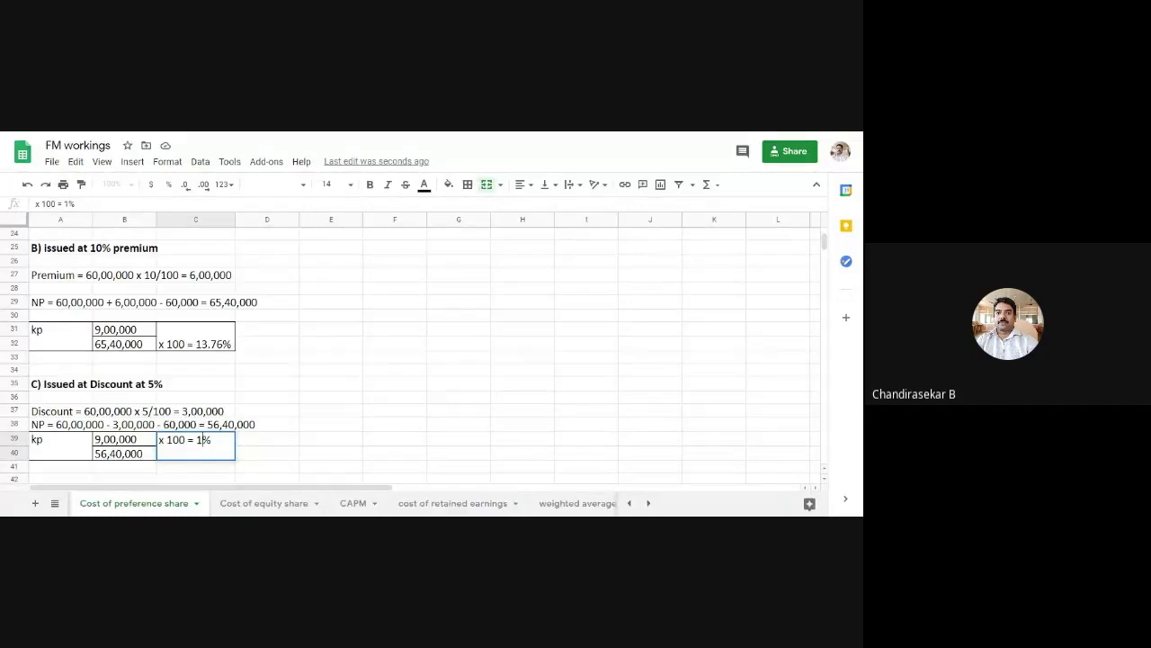
{"action": "type", "text": "5.96"}
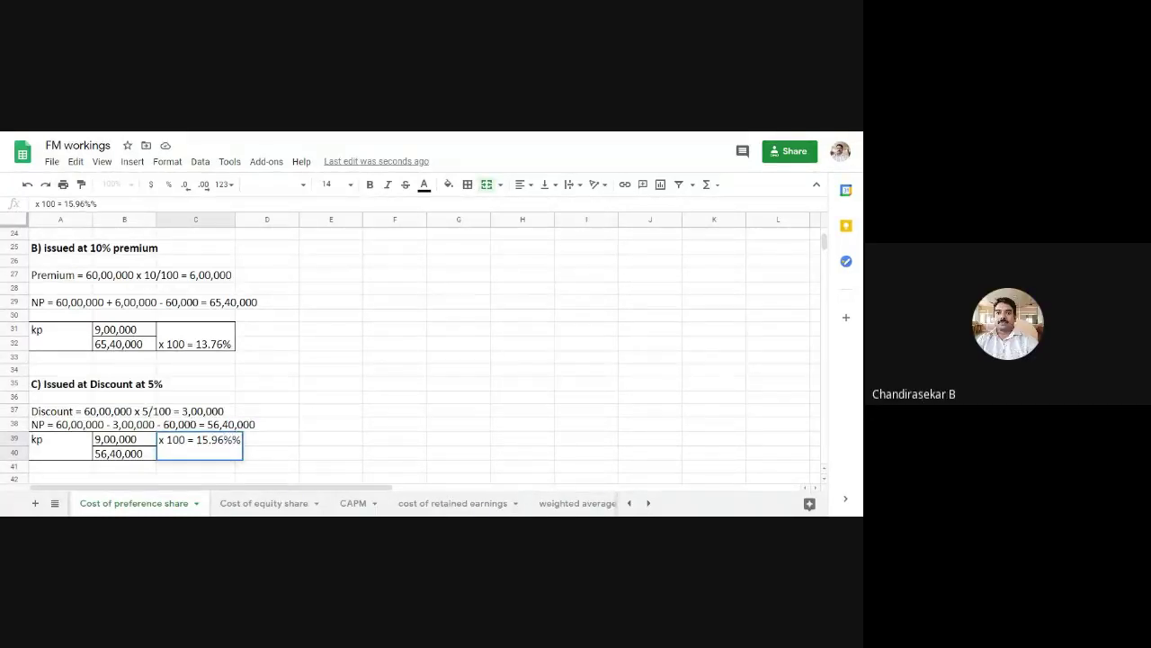
{"action": "left_click", "coordinate": [340, 440]}
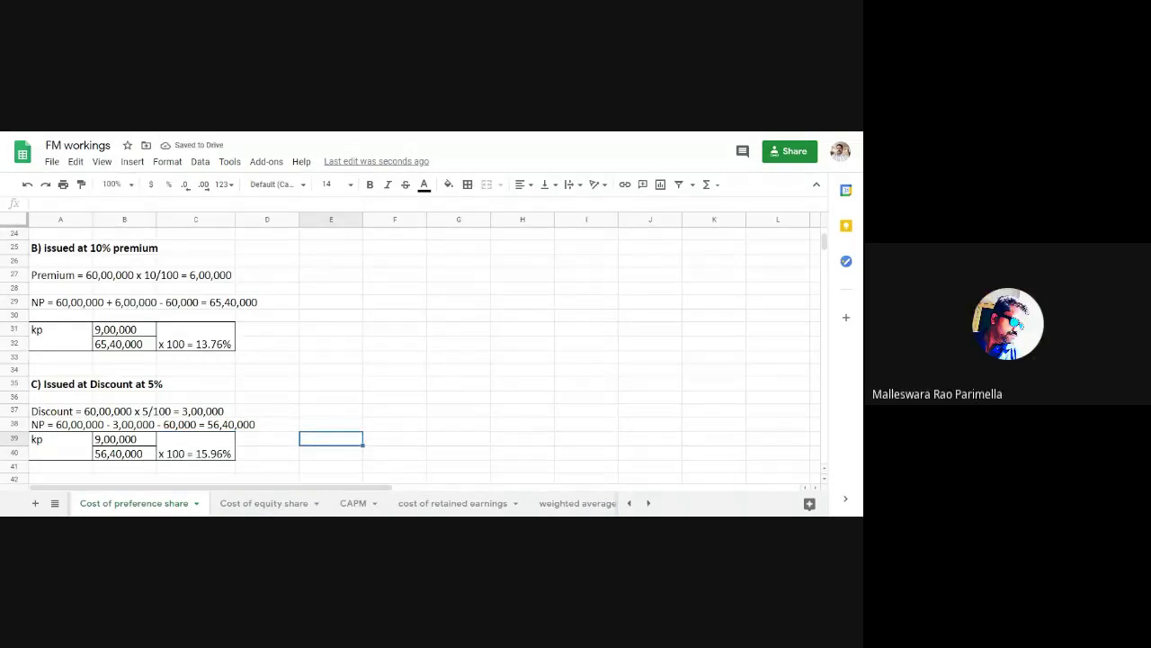
{"action": "left_click", "coordinate": [440, 360]}
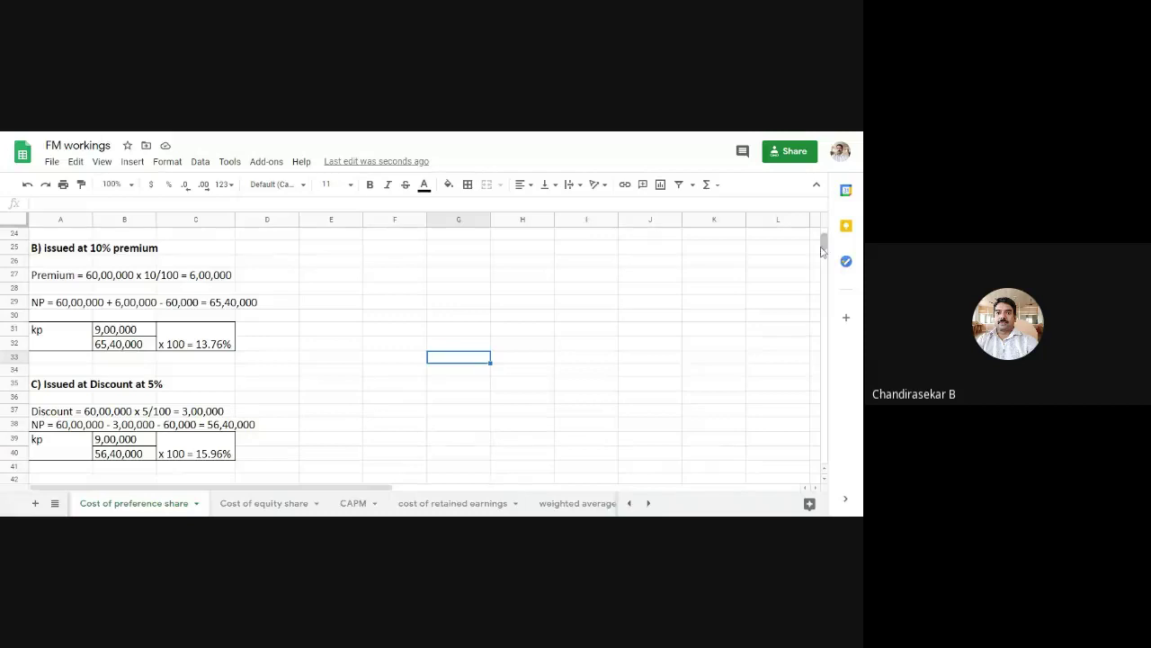
- Review the Madras Co. Ltd. workings for the par, premium and discount cases, and the Asian Co. Ltd. redeemable preference share problem
{"action": "left_click_drag", "start_coordinate": [822, 250], "coordinate": [823, 245]}
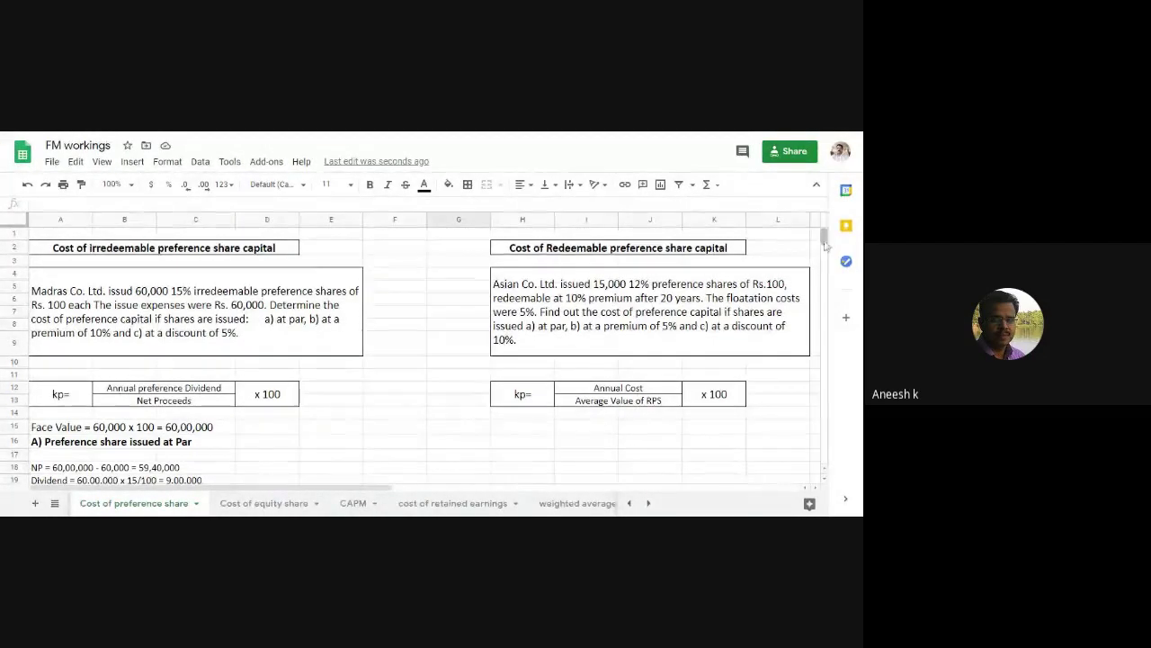
{"action": "scroll", "coordinate": [826, 245], "scroll_direction": "down", "scroll_amount": 3}
{"action": "scroll", "coordinate": [824, 243], "scroll_direction": "up", "scroll_amount": 3}
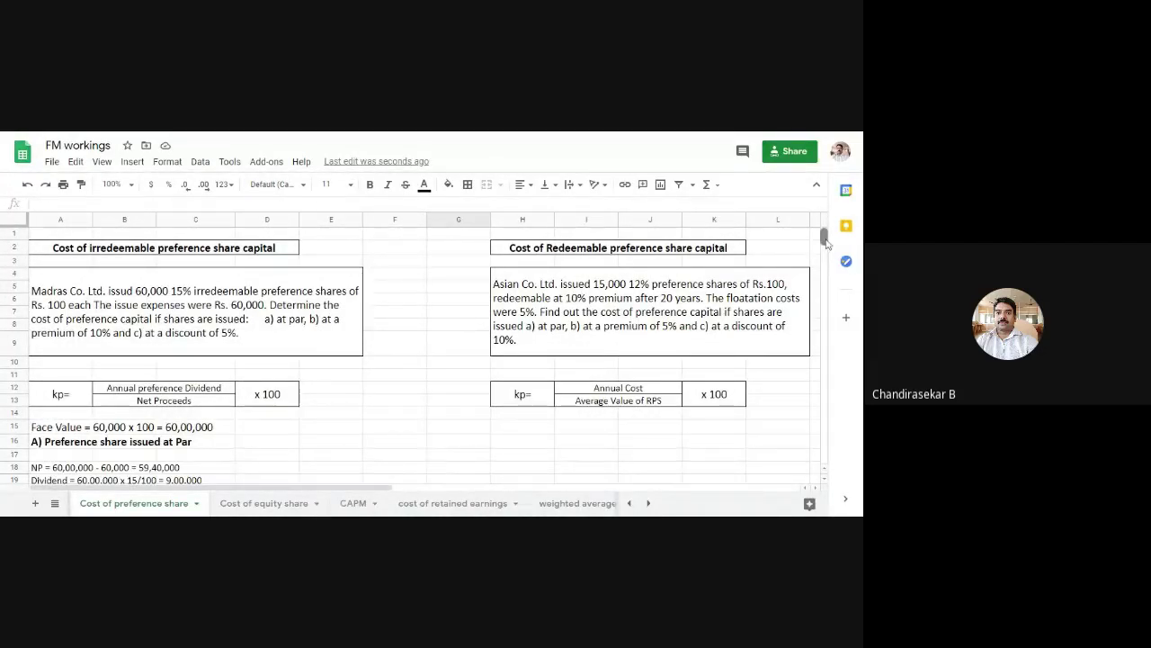
{"action": "scroll", "coordinate": [824, 244], "scroll_direction": "down", "scroll_amount": 6}
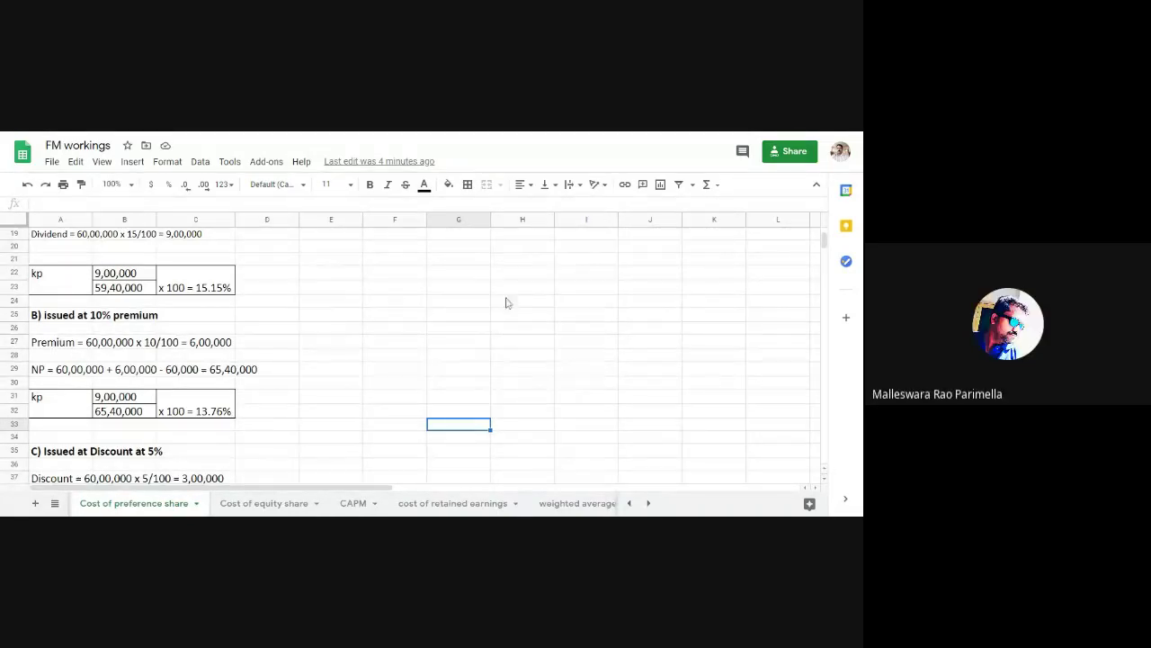
{"action": "scroll", "coordinate": [824, 244], "scroll_direction": "up", "scroll_amount": 6}
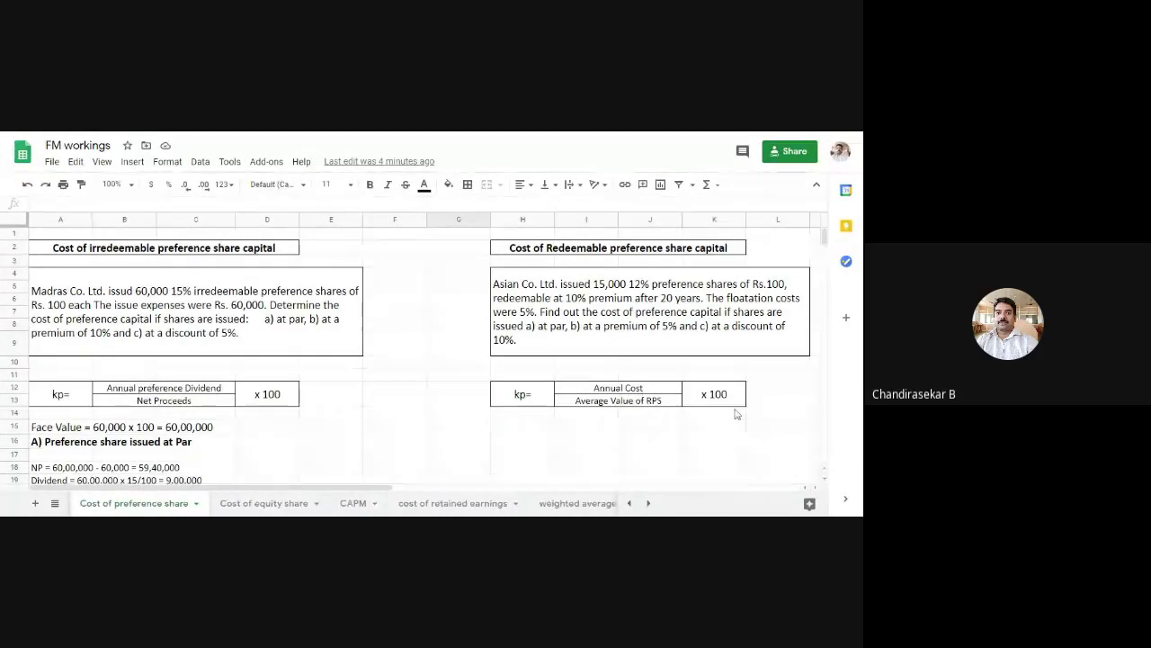
{"action": "scroll", "coordinate": [820, 251], "scroll_direction": "down", "scroll_amount": 3}
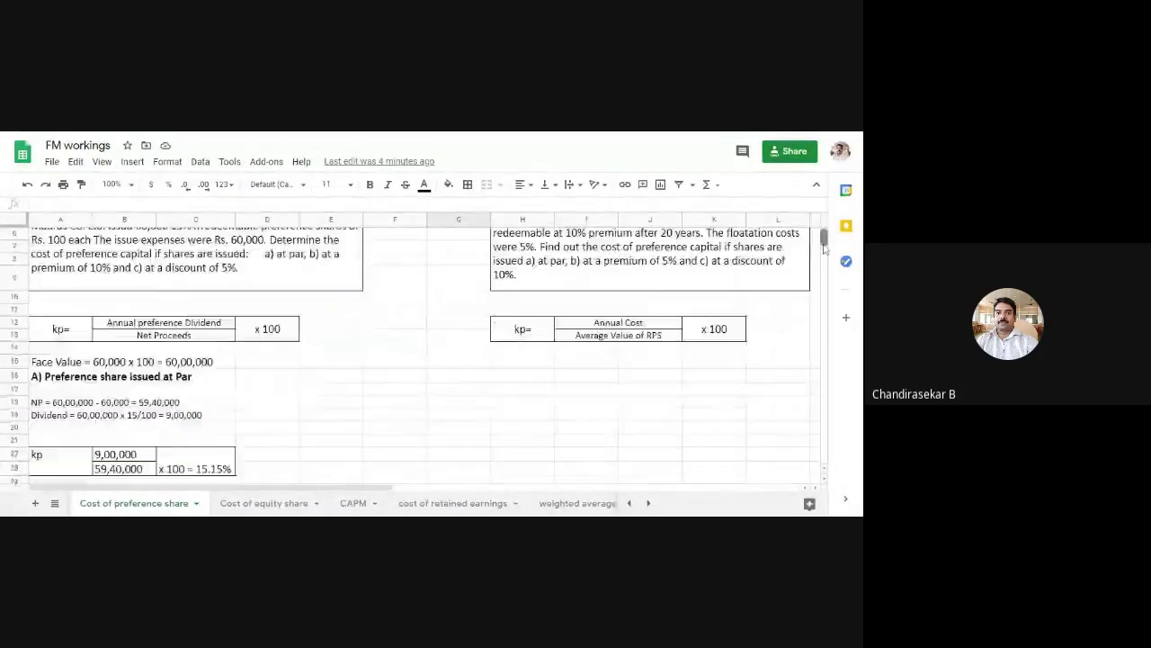
{"action": "scroll", "coordinate": [823, 251], "scroll_direction": "down", "scroll_amount": 6}
{"action": "scroll", "coordinate": [821, 250], "scroll_direction": "up", "scroll_amount": 5}
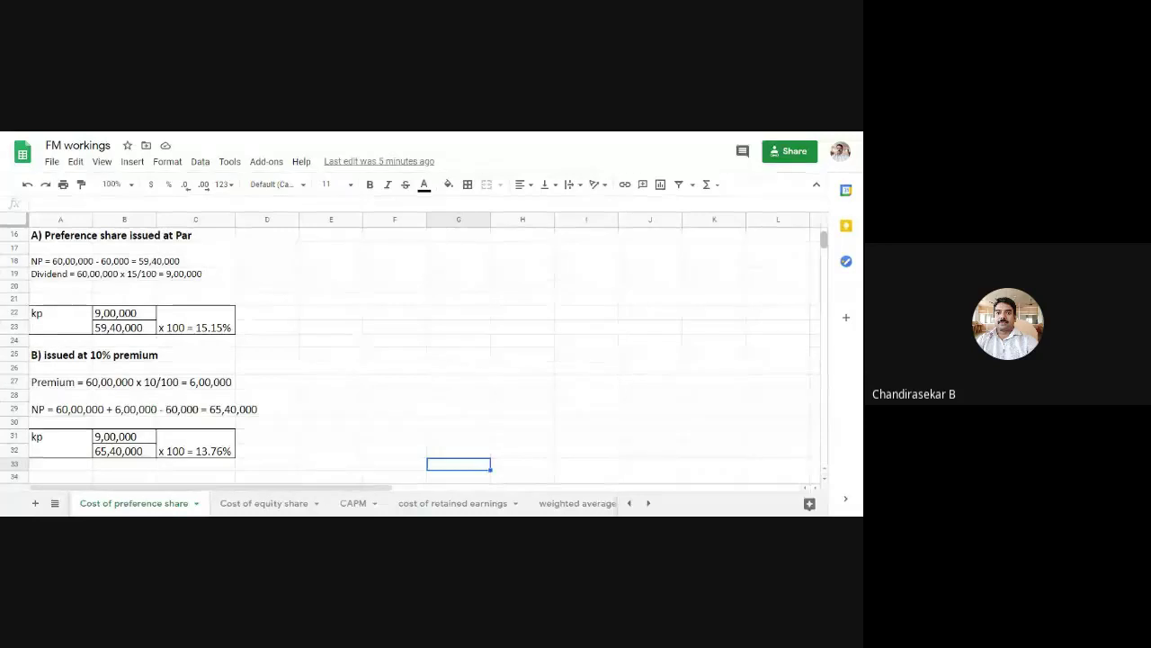
{"action": "scroll", "coordinate": [823, 241], "scroll_direction": "up", "scroll_amount": 5}
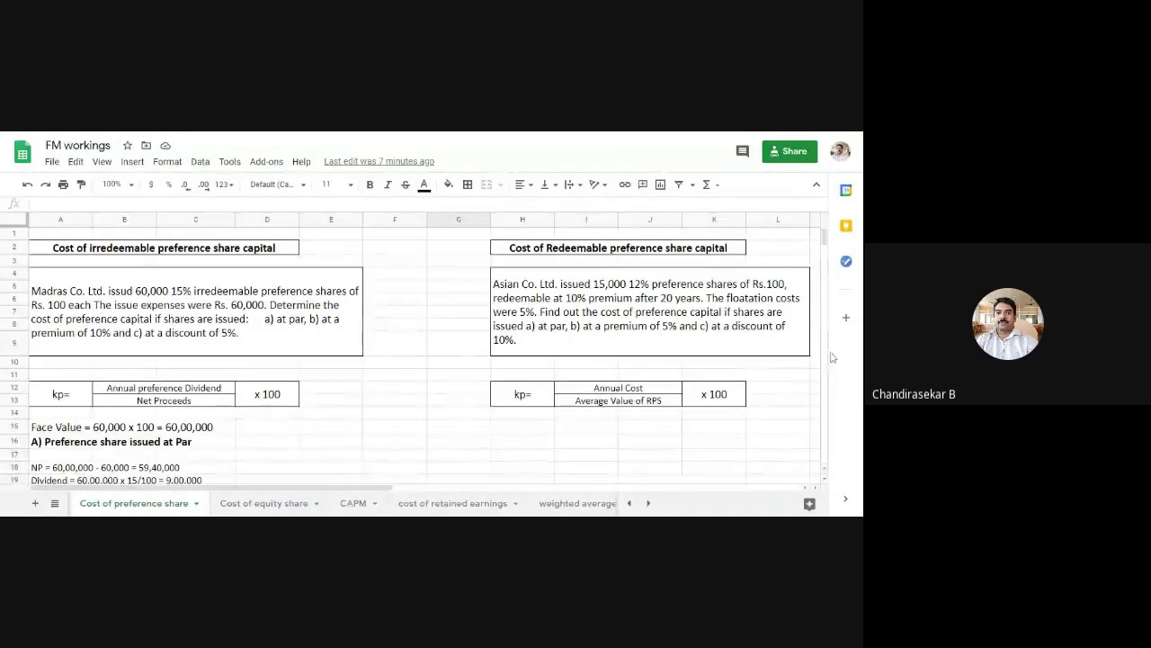
- Set the font size of the empty working area H15:L27, below the redeemable kp formula, to 14
{"action": "left_click", "coordinate": [825, 479]}
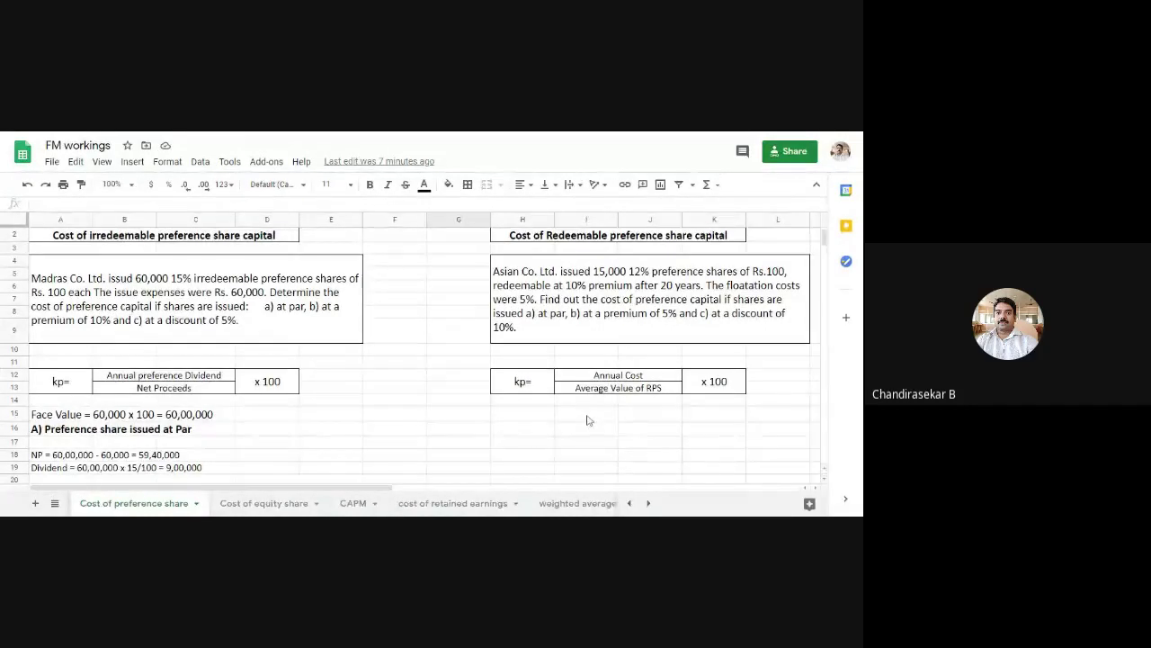
{"action": "left_click", "coordinate": [516, 417]}
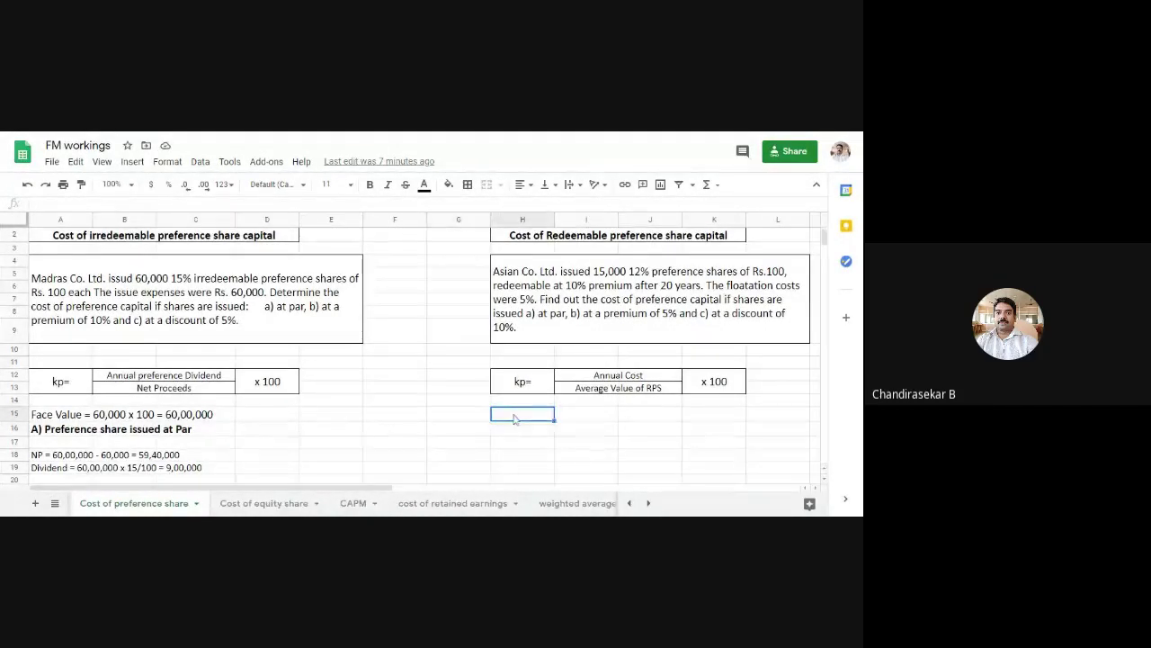
{"action": "key", "text": "Return"}
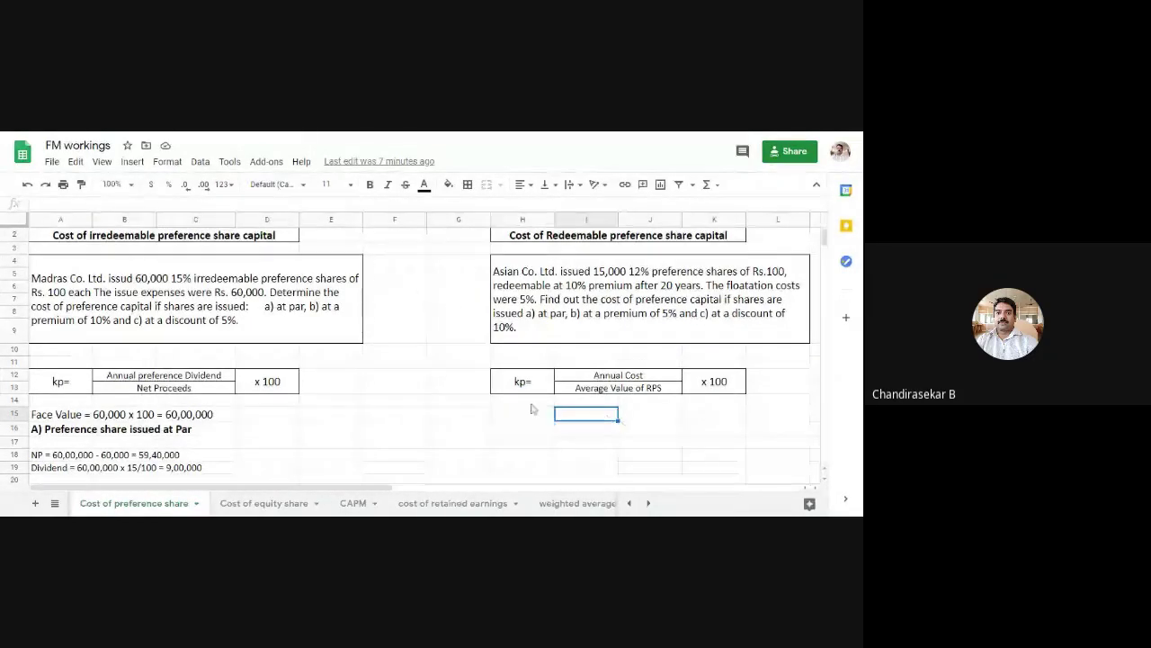
{"action": "left_click_drag", "start_coordinate": [526, 416], "coordinate": [770, 465]}
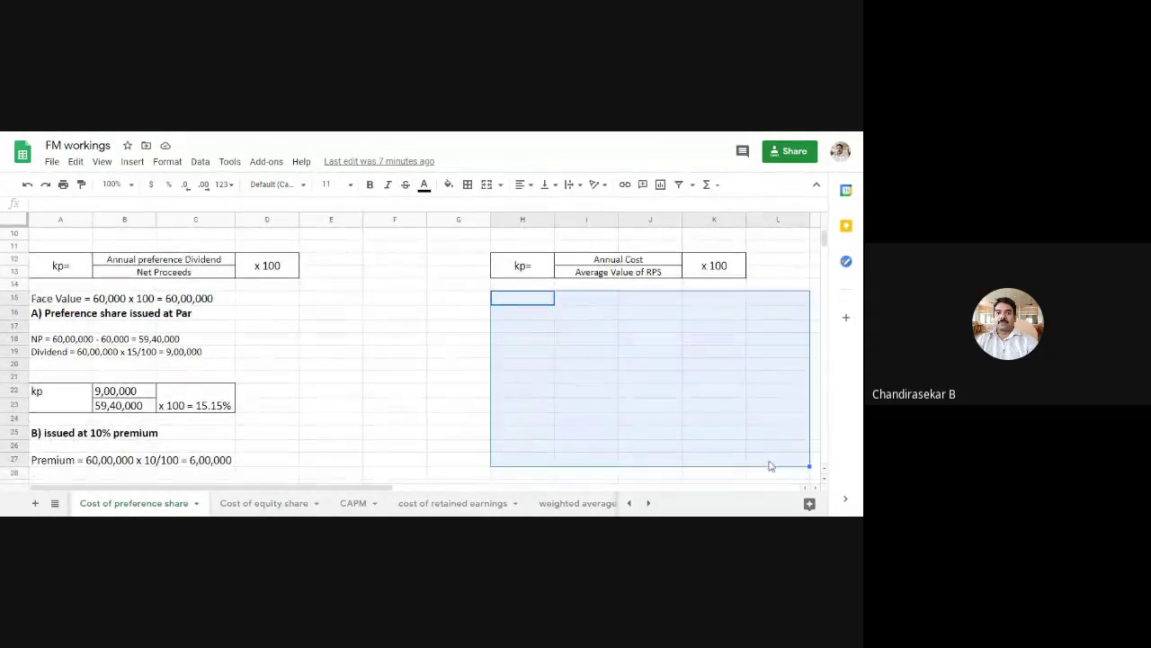
{"action": "left_click", "coordinate": [369, 187]}
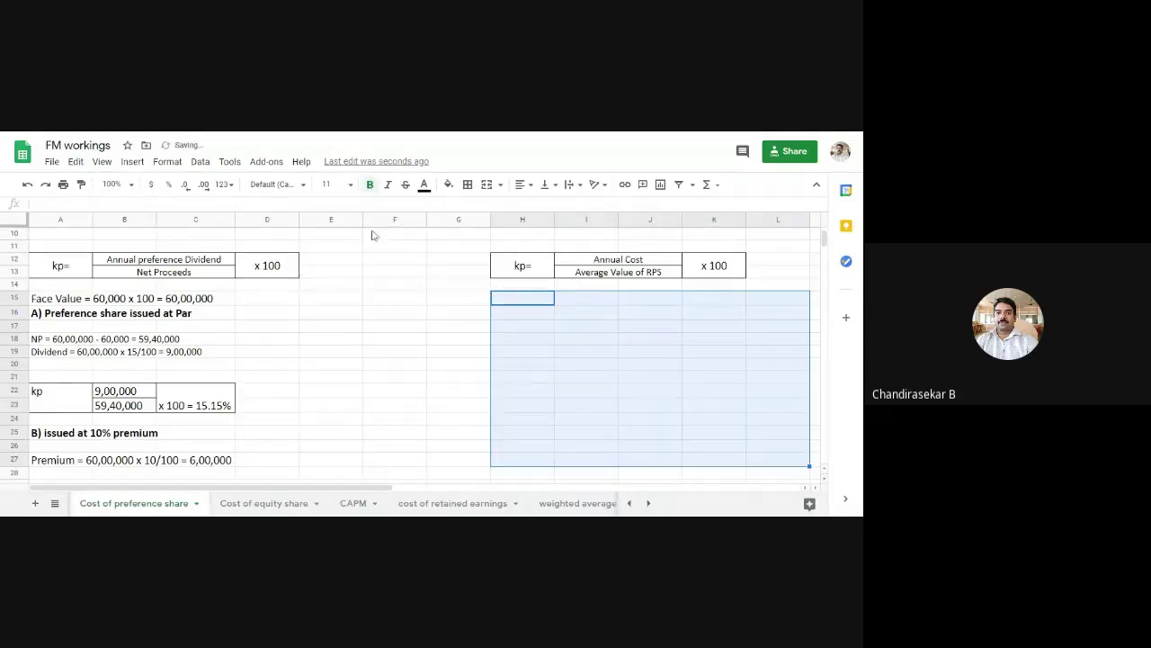
{"action": "left_click", "coordinate": [370, 184]}
{"action": "left_click", "coordinate": [350, 186]}
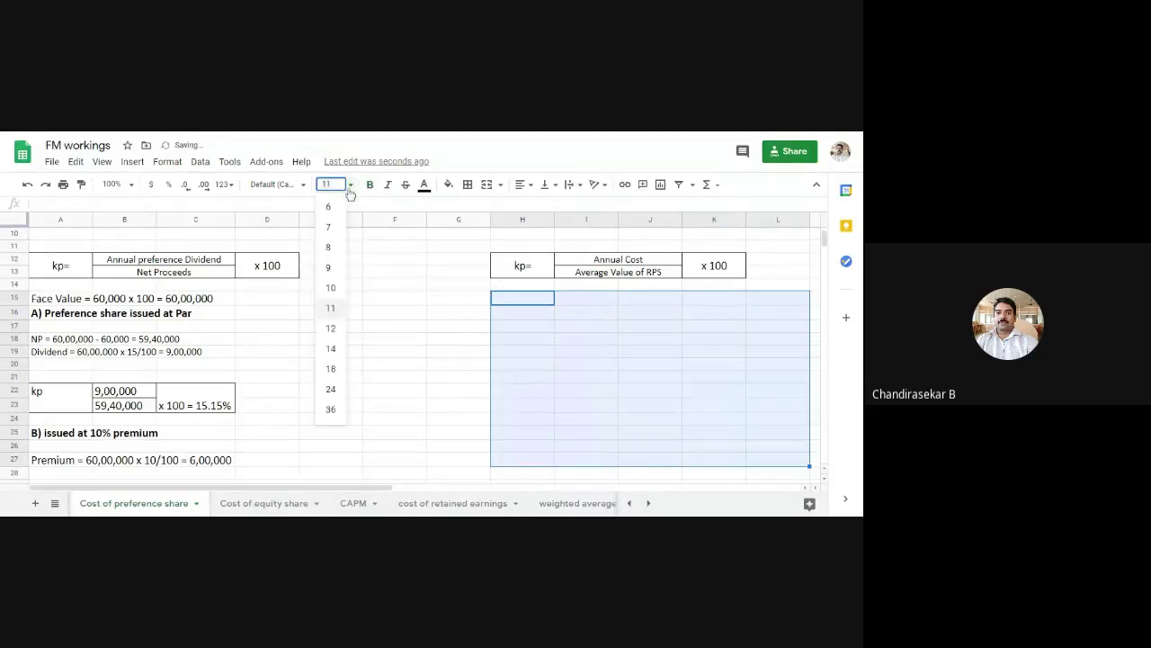
{"action": "left_click", "coordinate": [331, 350]}
{"action": "left_click", "coordinate": [542, 357]}
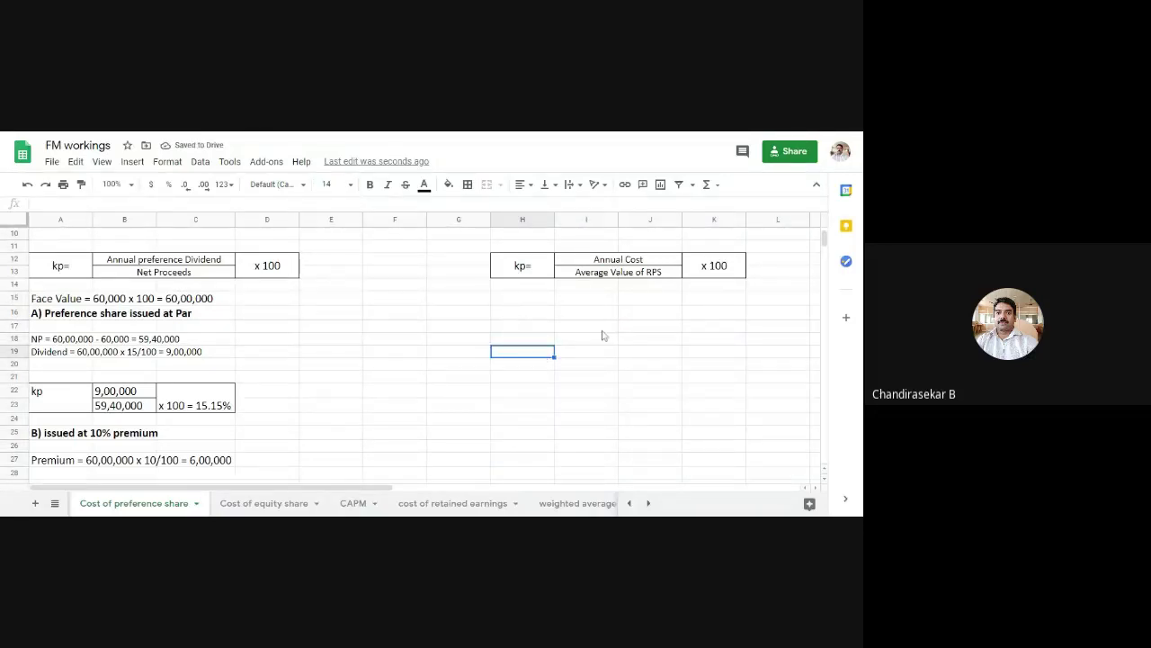
- Enter the face value working "Face value= 15,000 x 100 = 15,00,000" in cell H15
{"action": "left_click_drag", "start_coordinate": [824, 245], "coordinate": [824, 242]}
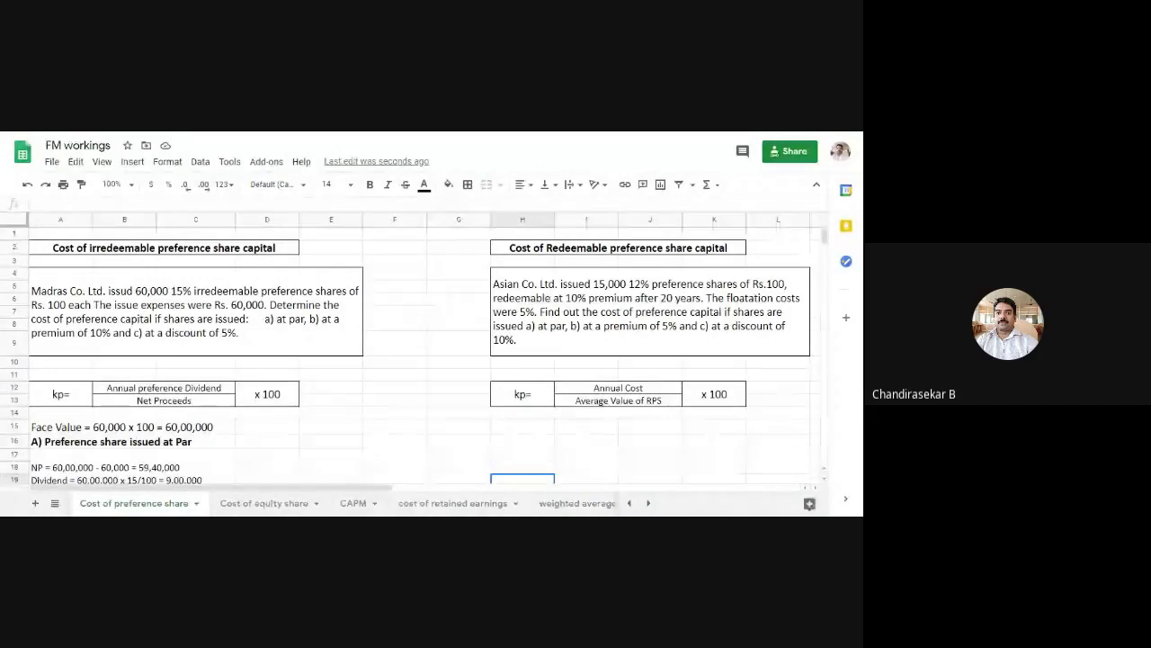
{"action": "left_click", "coordinate": [541, 432]}
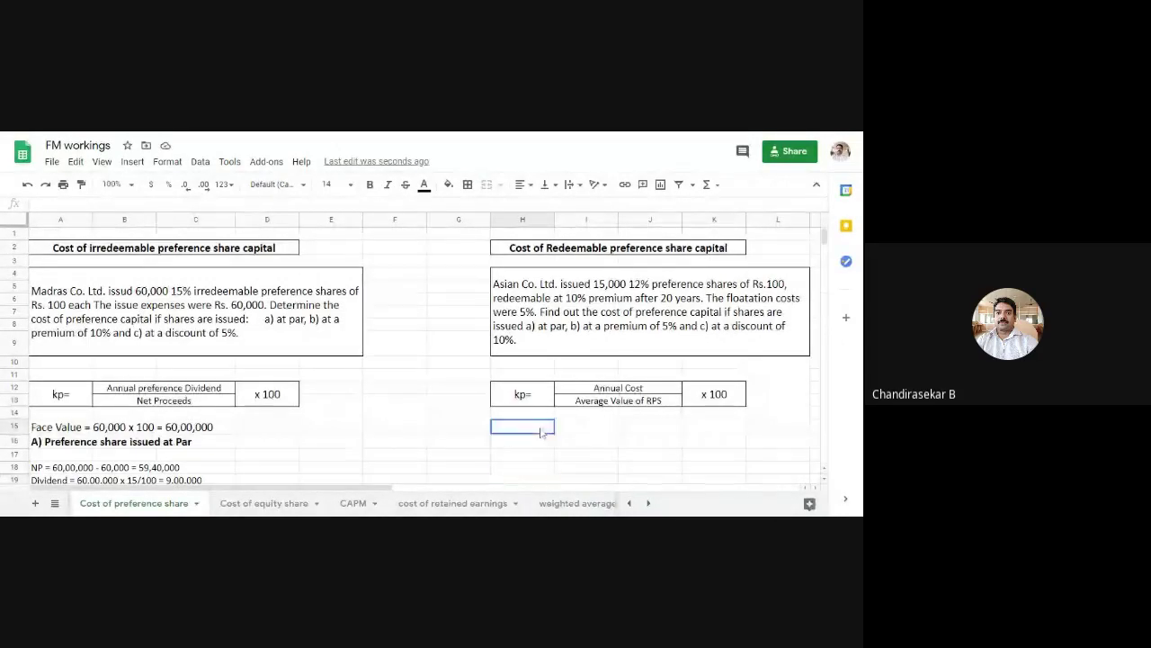
{"action": "type", "text": "Fa"}
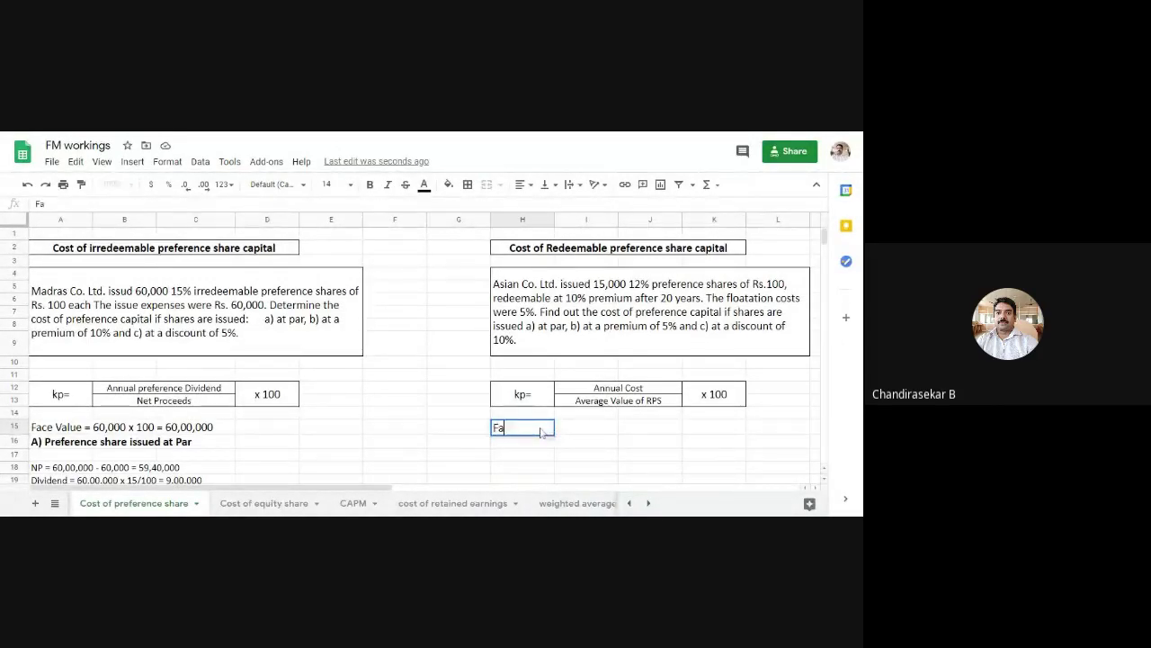
{"action": "type", "text": "ce valu"}
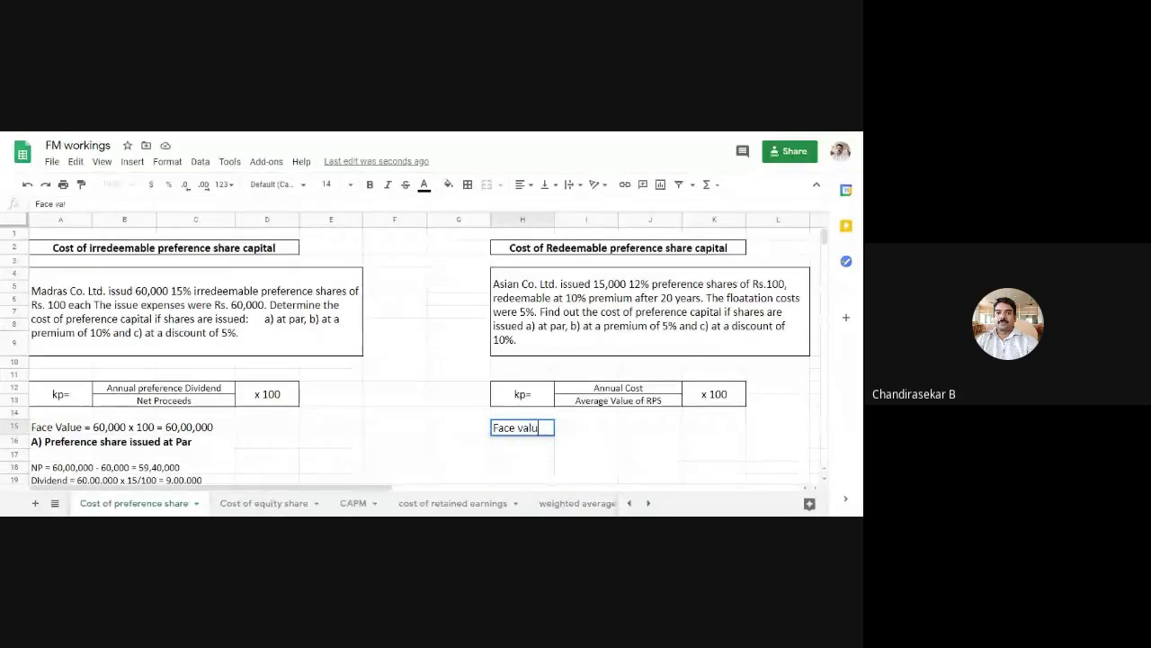
{"action": "type", "text": "e= 15,000"}
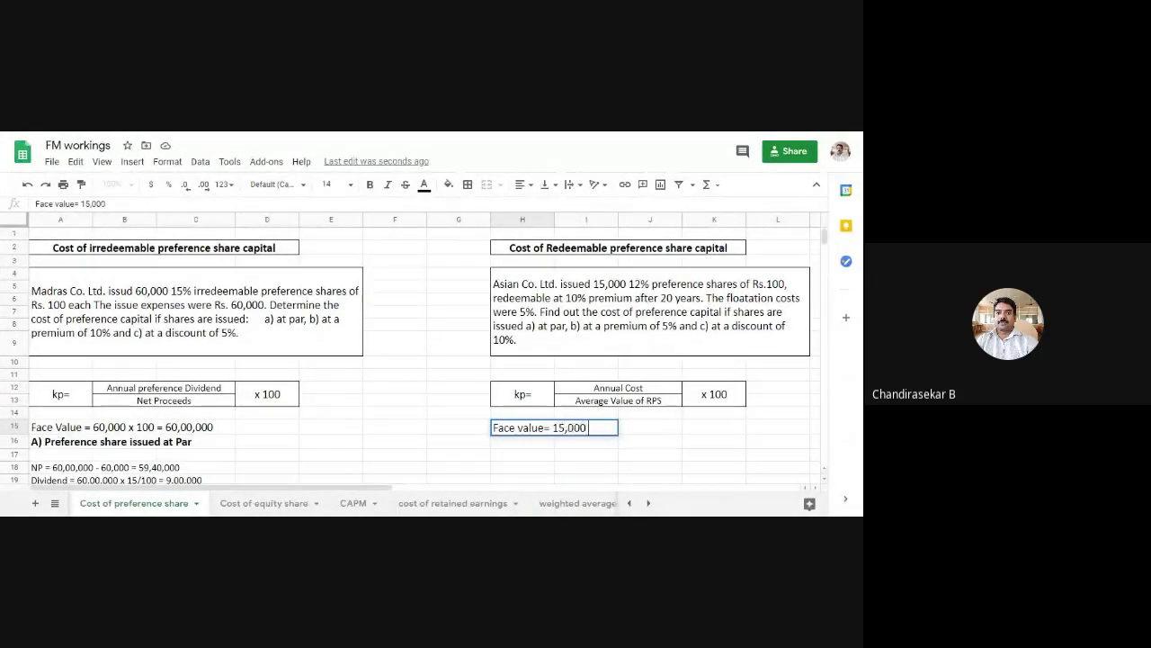
{"action": "type", "text": " x 100 ="}
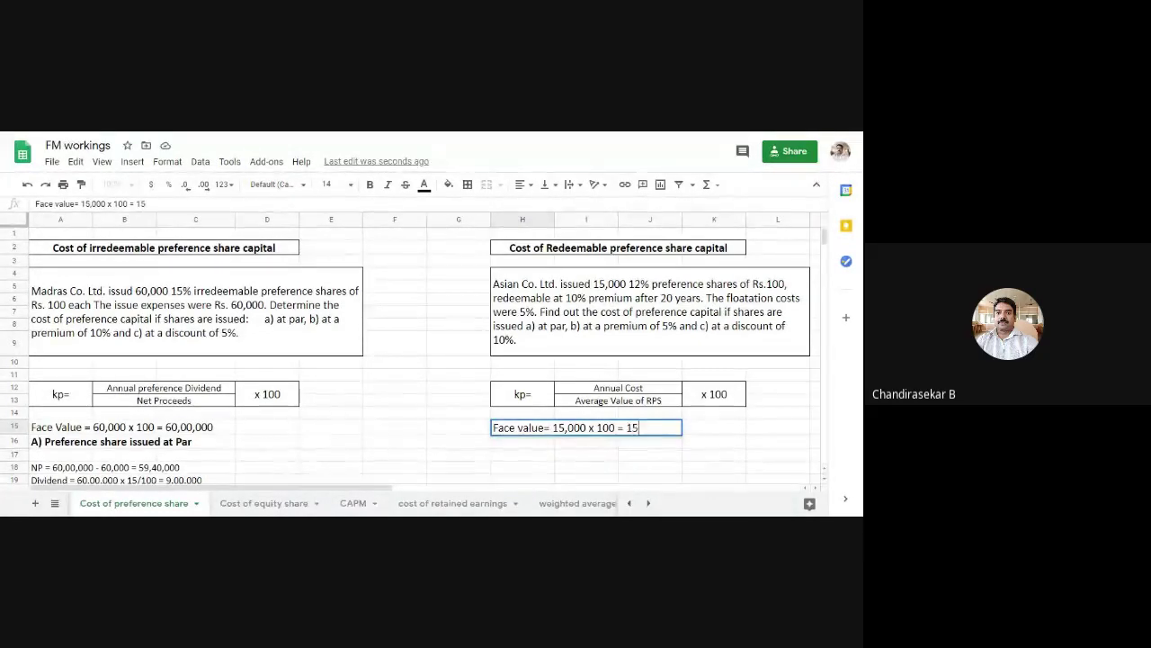
{"action": "type", "text": "15,00,000"}
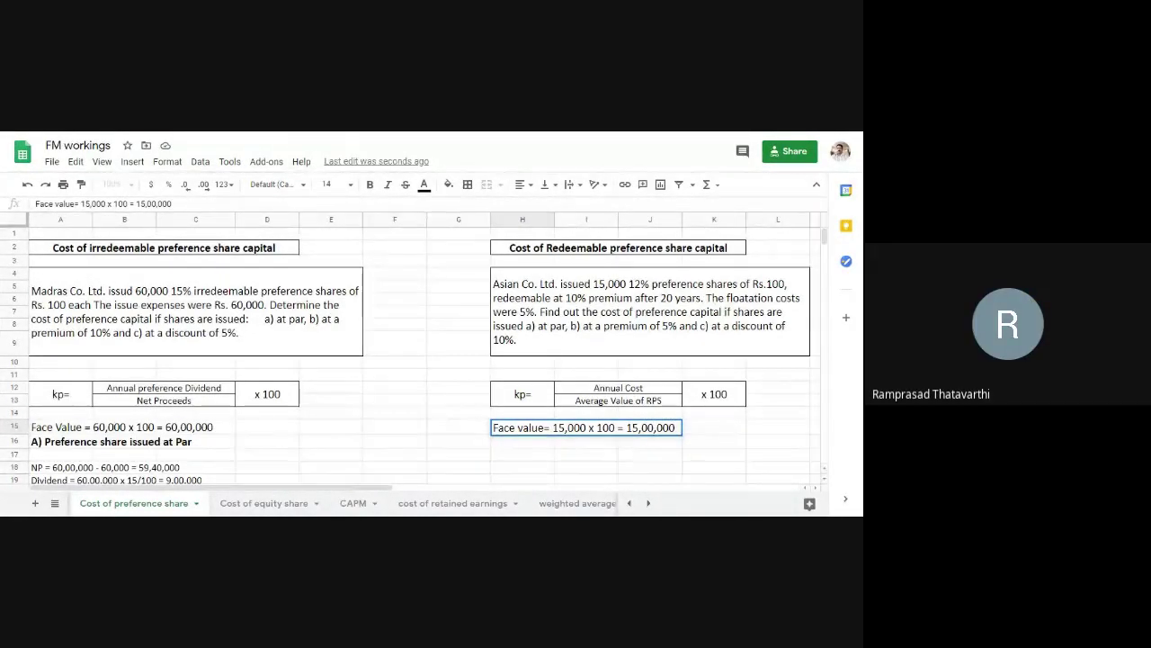
- Enter the dividend working "Dividend = 15,00,000 x 12/100 = 1,80,000" in cell H16
{"action": "left_click", "coordinate": [515, 442]}
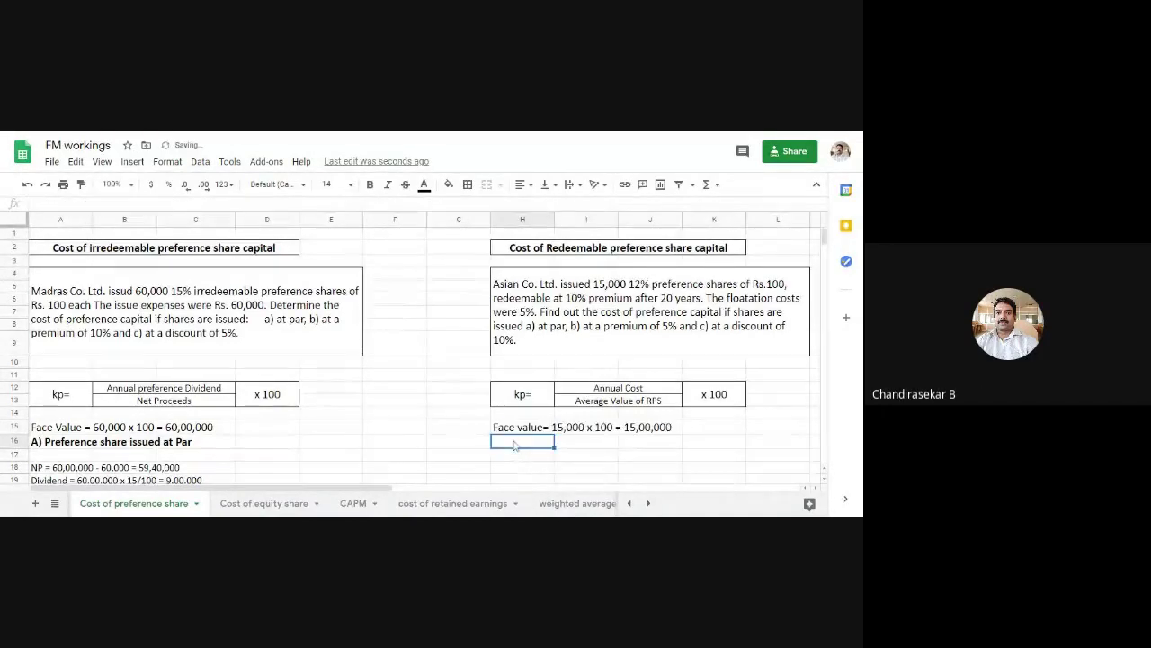
{"action": "type", "text": "Dividend"}
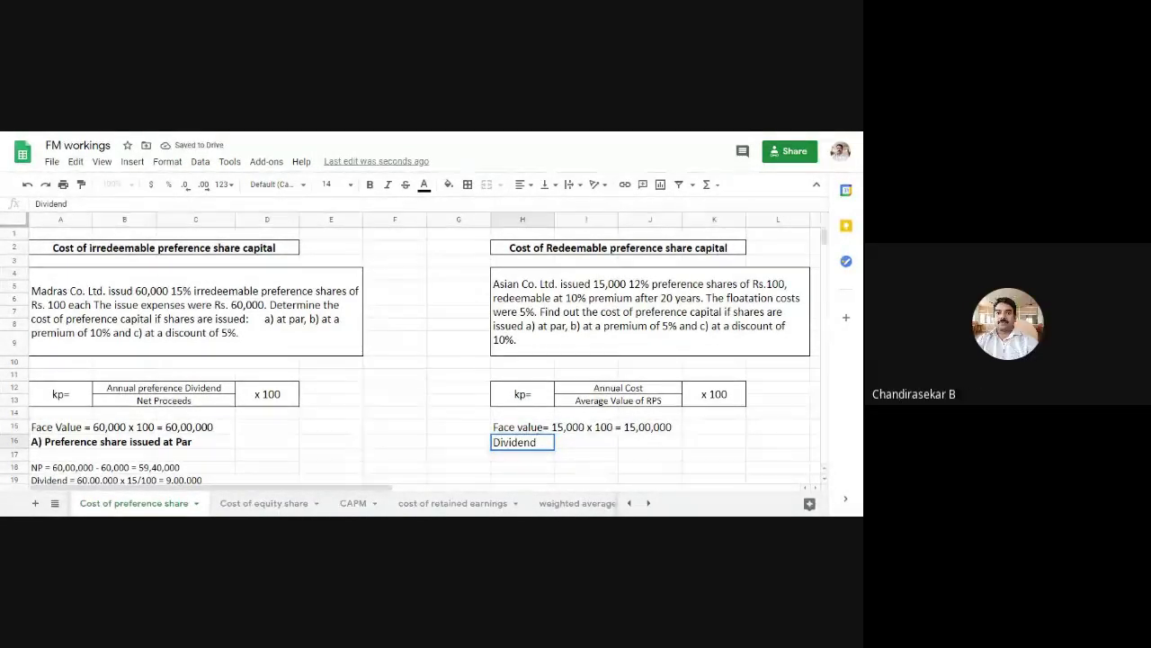
{"action": "type", "text": " = 15,00,000"}
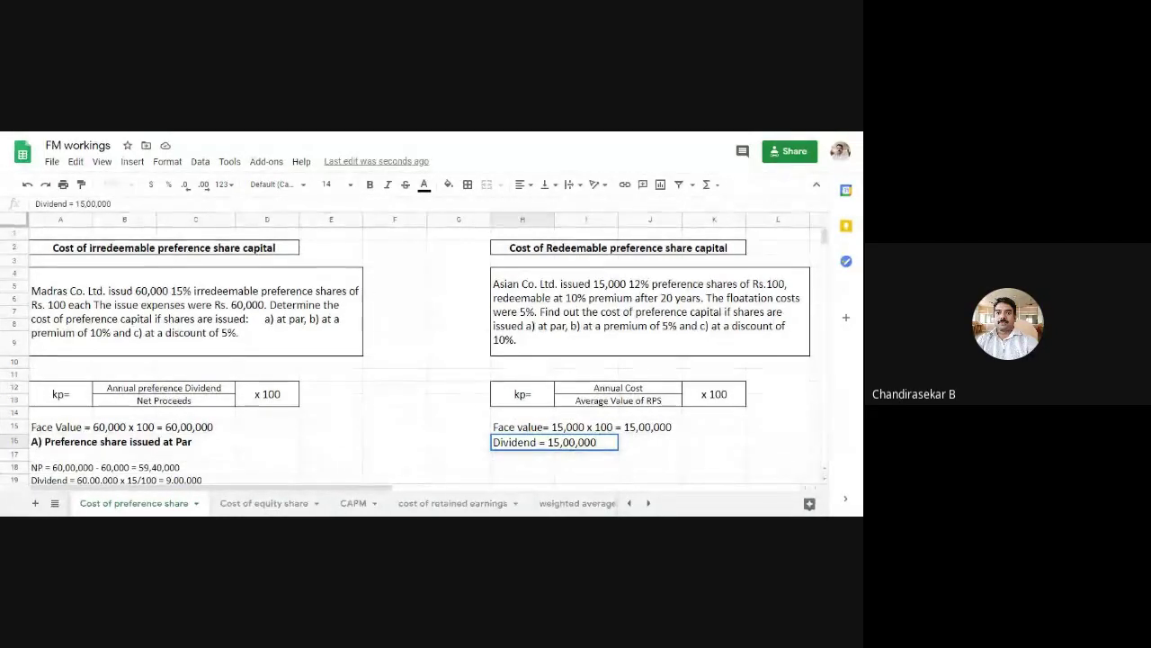
{"action": "type", "text": " x 12"}
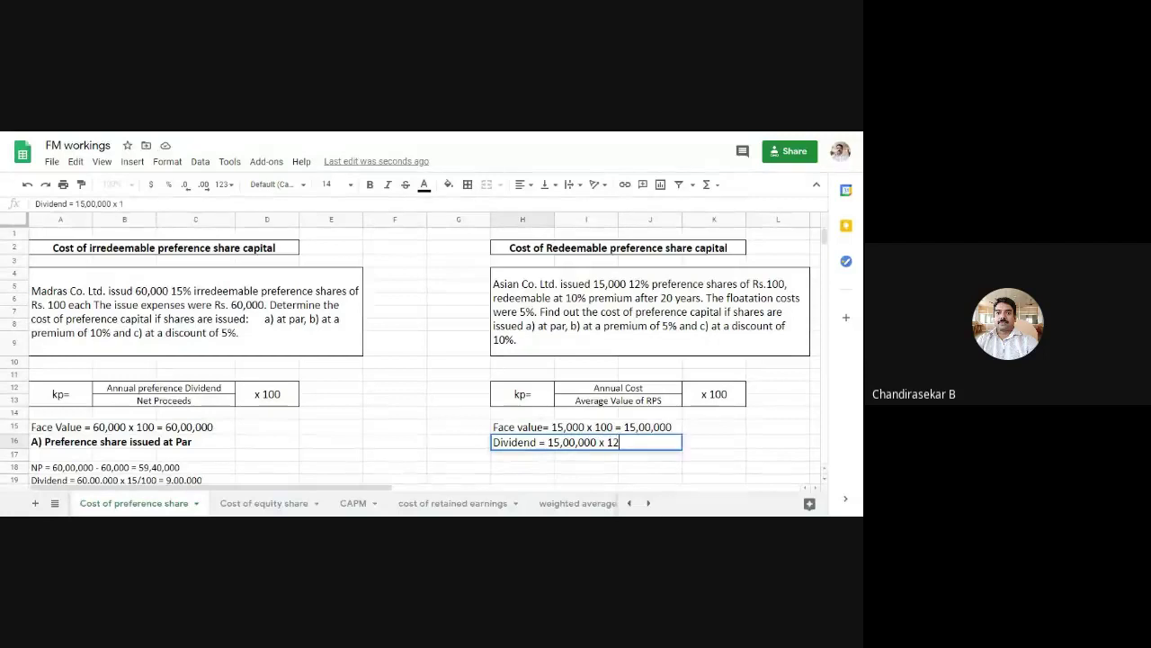
{"action": "type", "text": "/100 ="}
{"action": "type", "text": "1,80,00"}
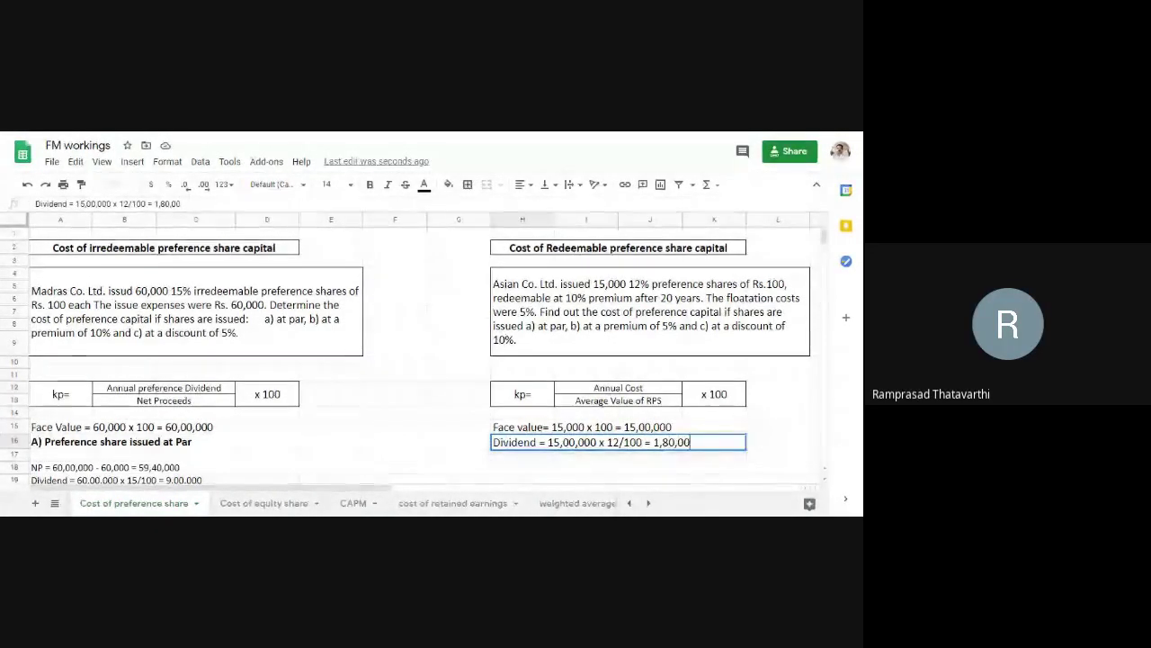
{"action": "type", "text": "0"}
- Enter the case heading "A) Shares issued at par and Redeemed at 10% premium" in cell H18
{"action": "left_click", "coordinate": [546, 469]}
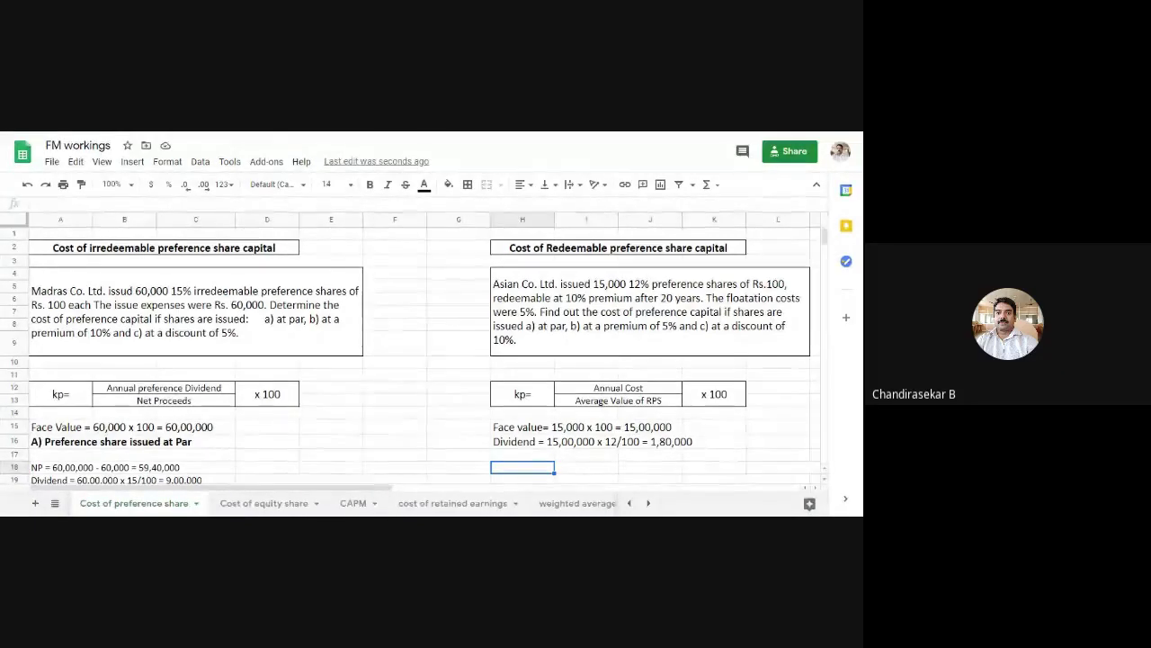
{"action": "type", "text": "A"}
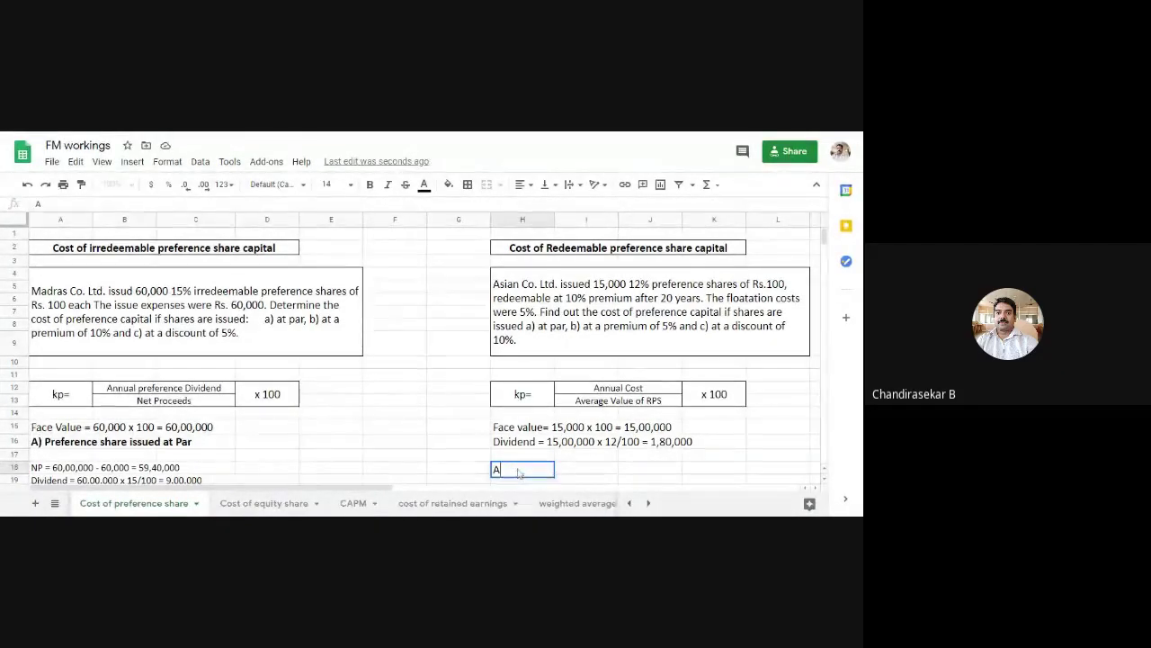
{"action": "type", "text": ") Sh"}
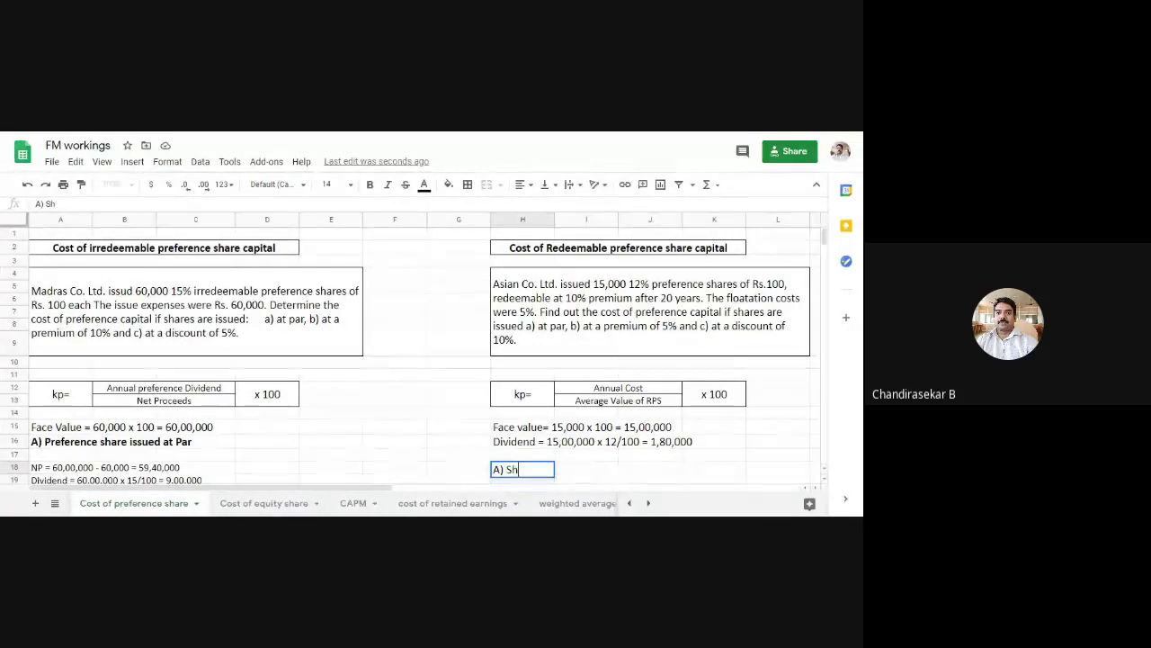
{"action": "type", "text": "ares issue"}
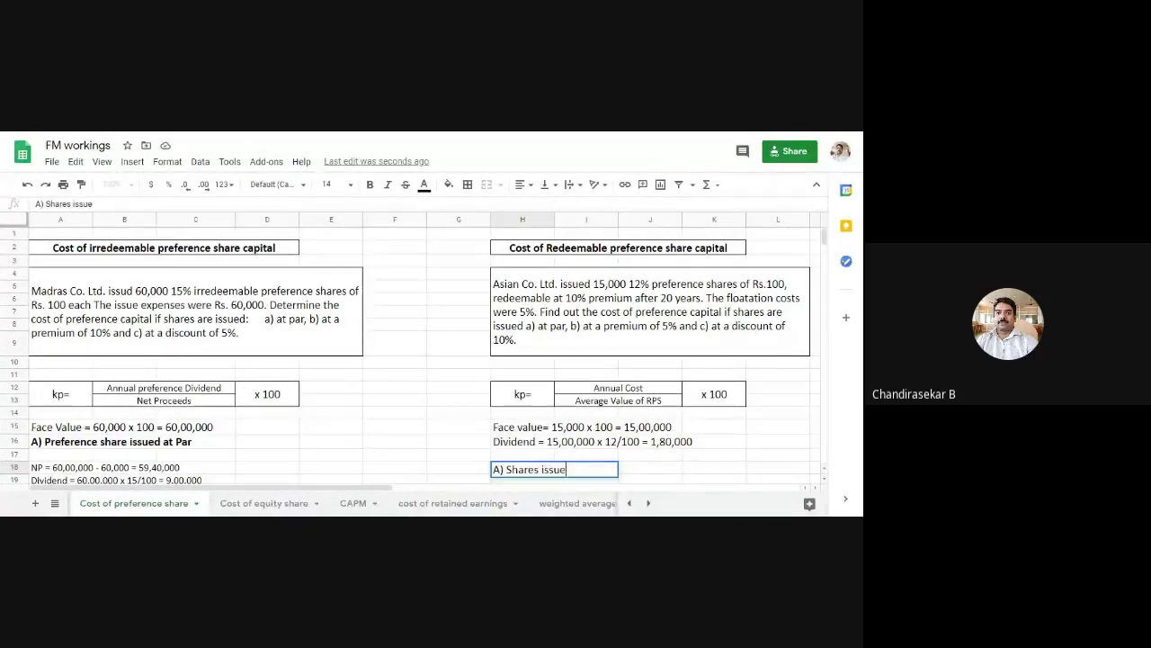
{"action": "type", "text": "d at par"}
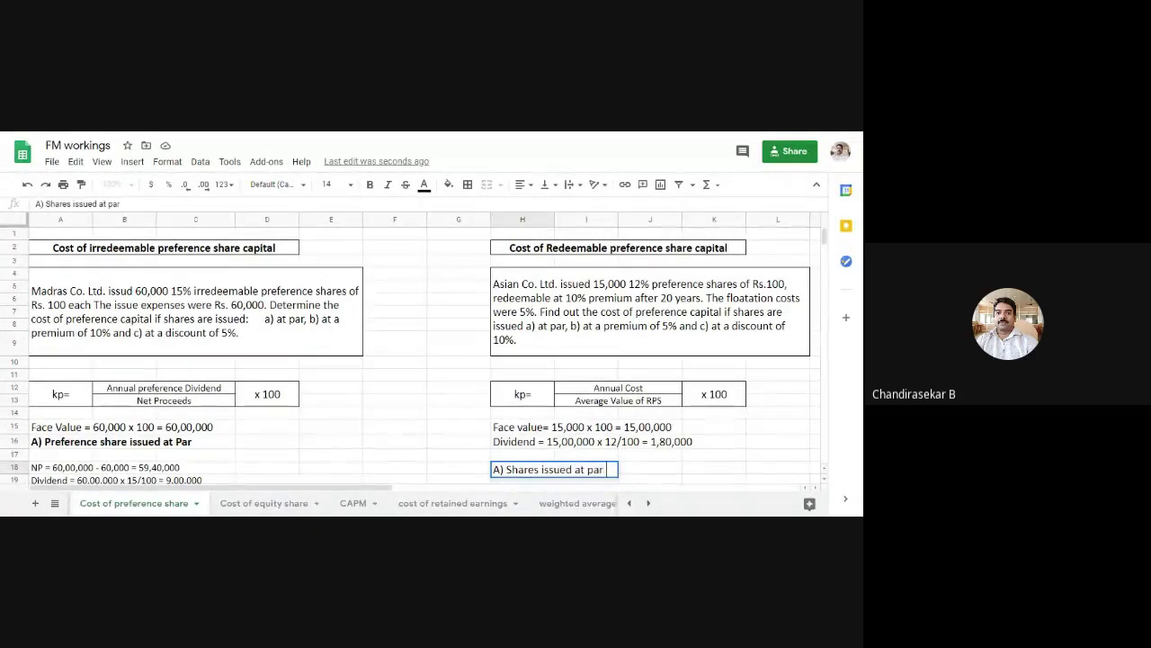
{"action": "type", "text": " and"}
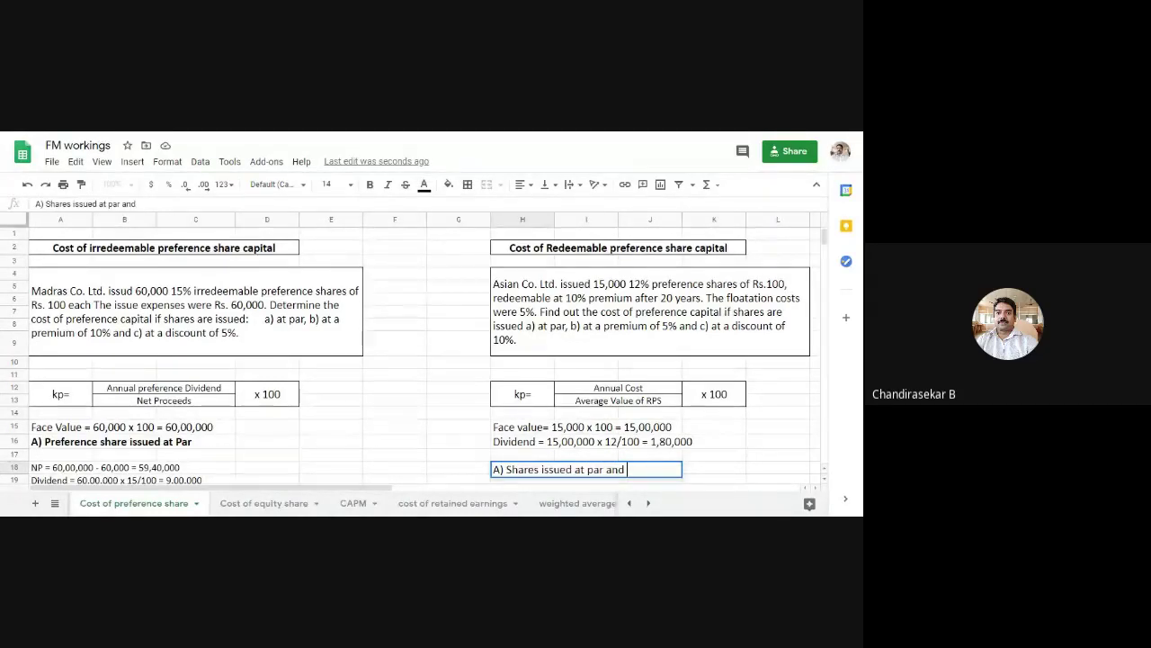
{"action": "type", "text": " Redeeme"}
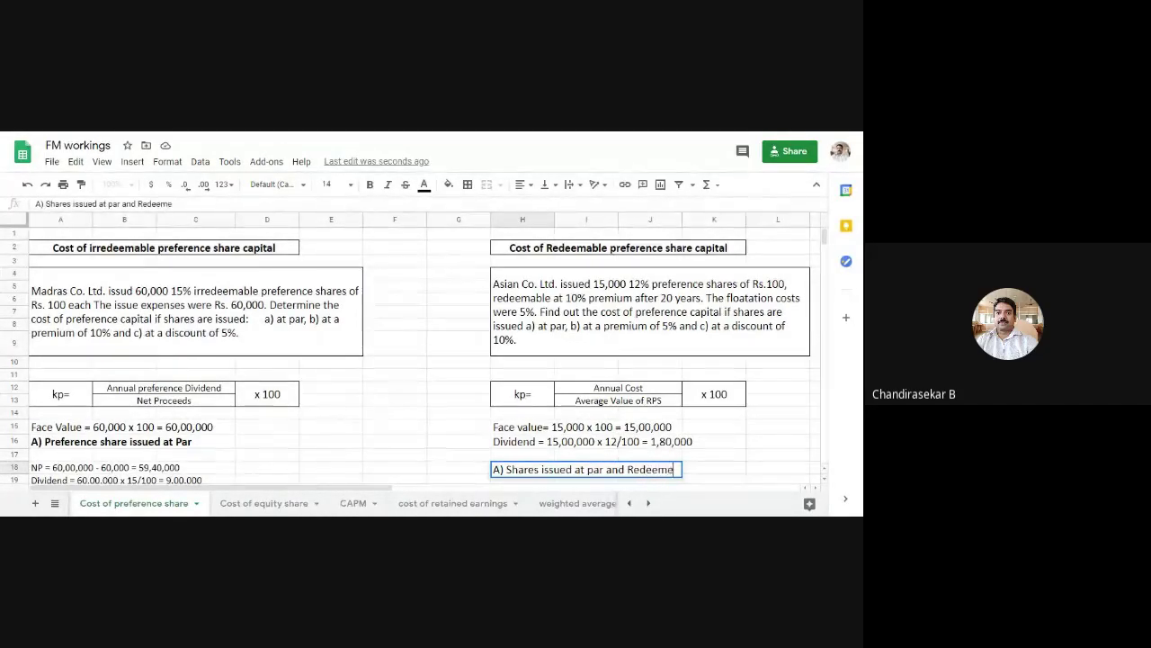
{"action": "type", "text": "d at"}
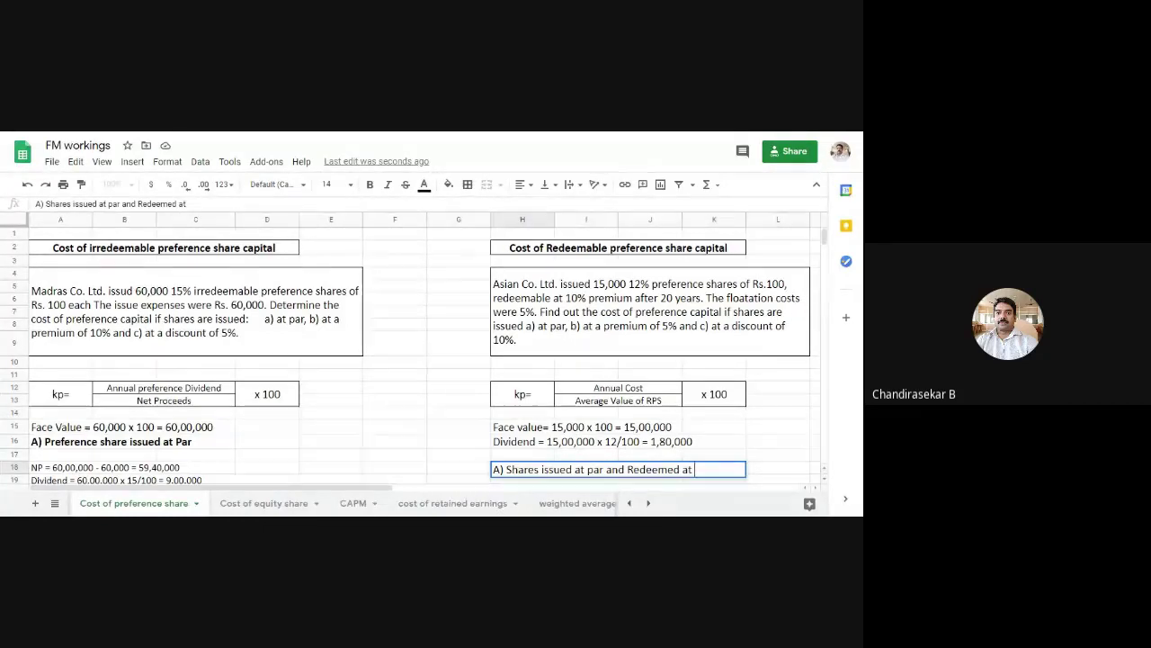
{"action": "type", "text": " 10% premi"}
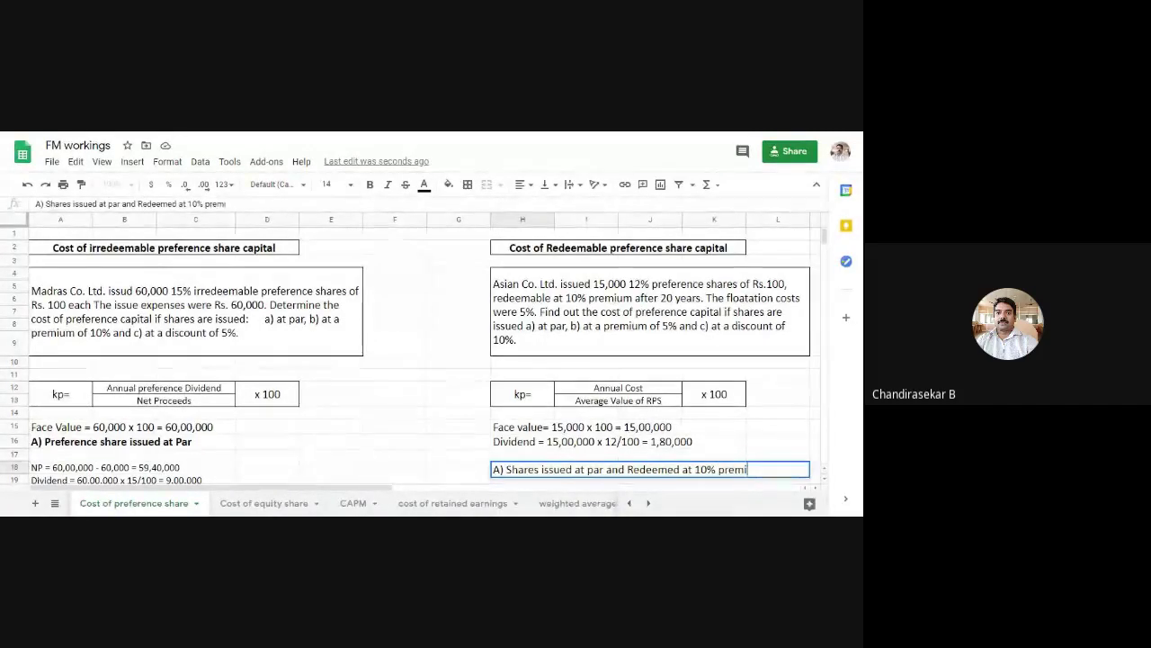
{"action": "type", "text": "um"}
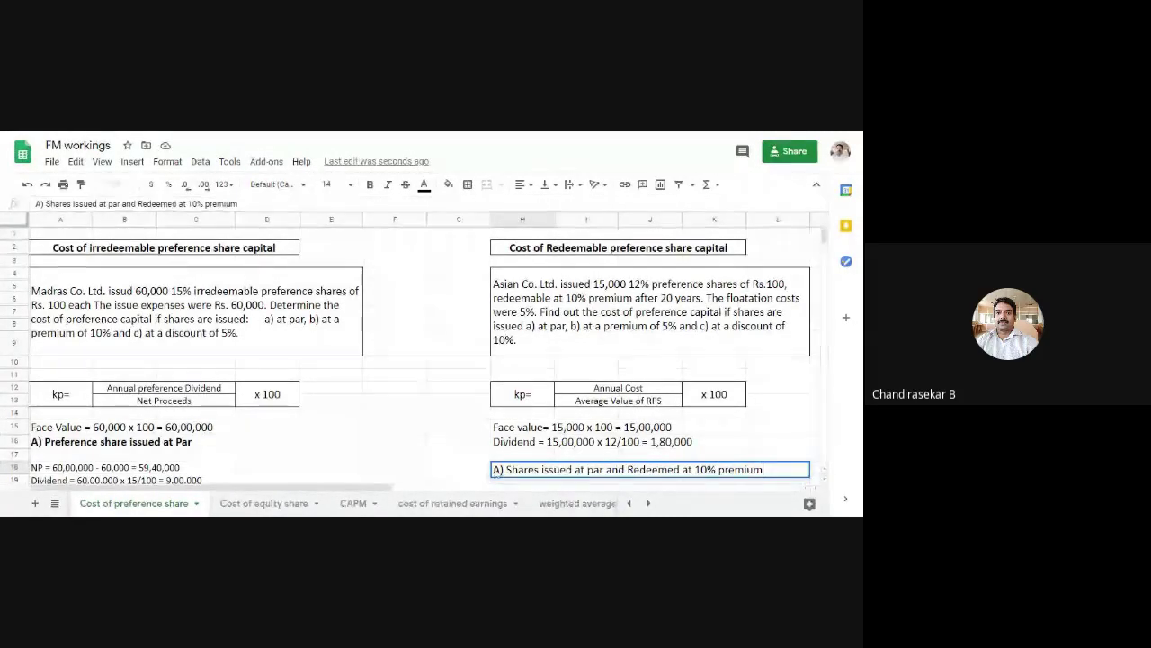
{"action": "left_click", "coordinate": [477, 456]}
- Make the case A heading across H18:L18 bold
{"action": "scroll", "coordinate": [826, 484], "scroll_direction": "down", "scroll_amount": 3}
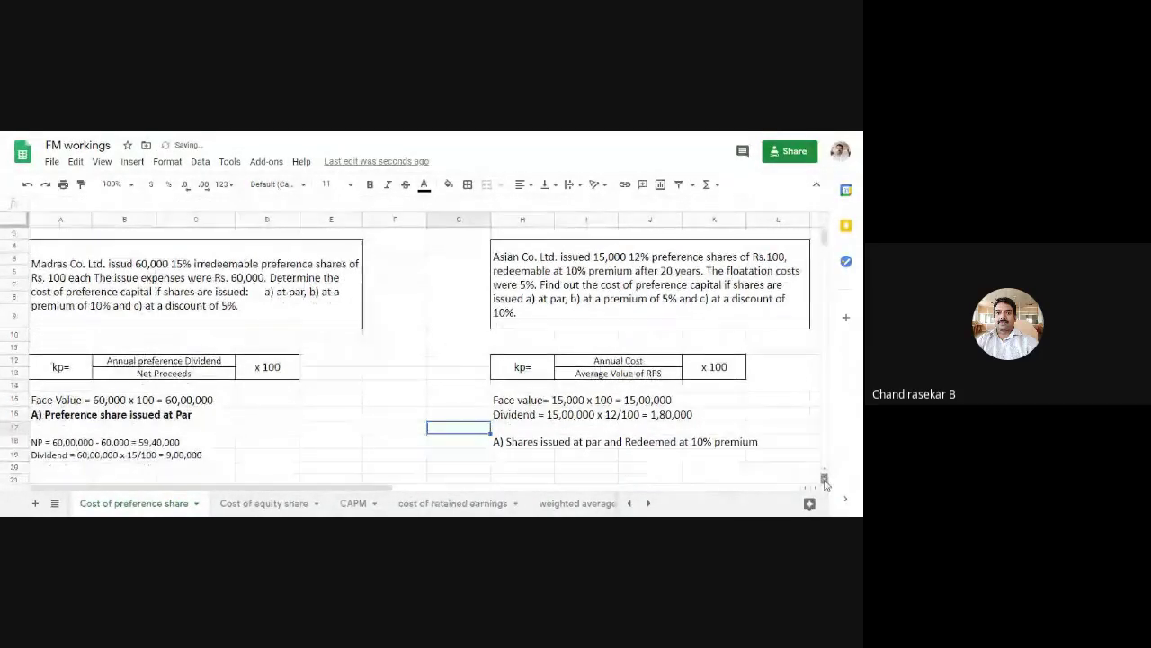
{"action": "left_click_drag", "start_coordinate": [509, 373], "coordinate": [753, 371]}
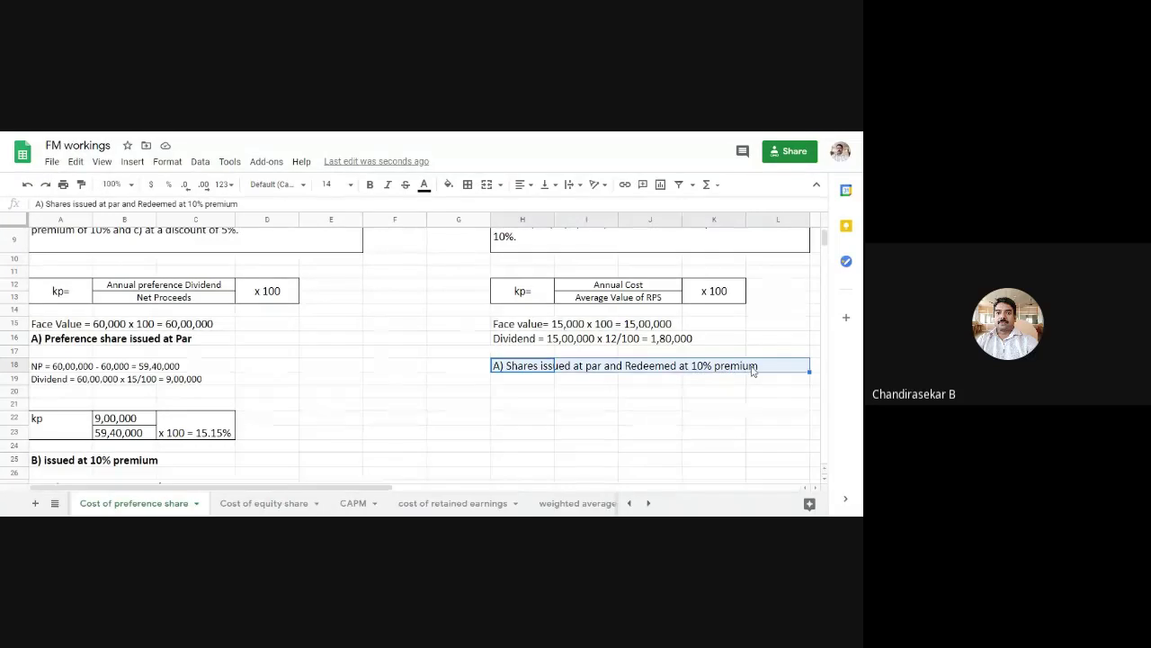
{"action": "key", "text": "ctrl+b"}
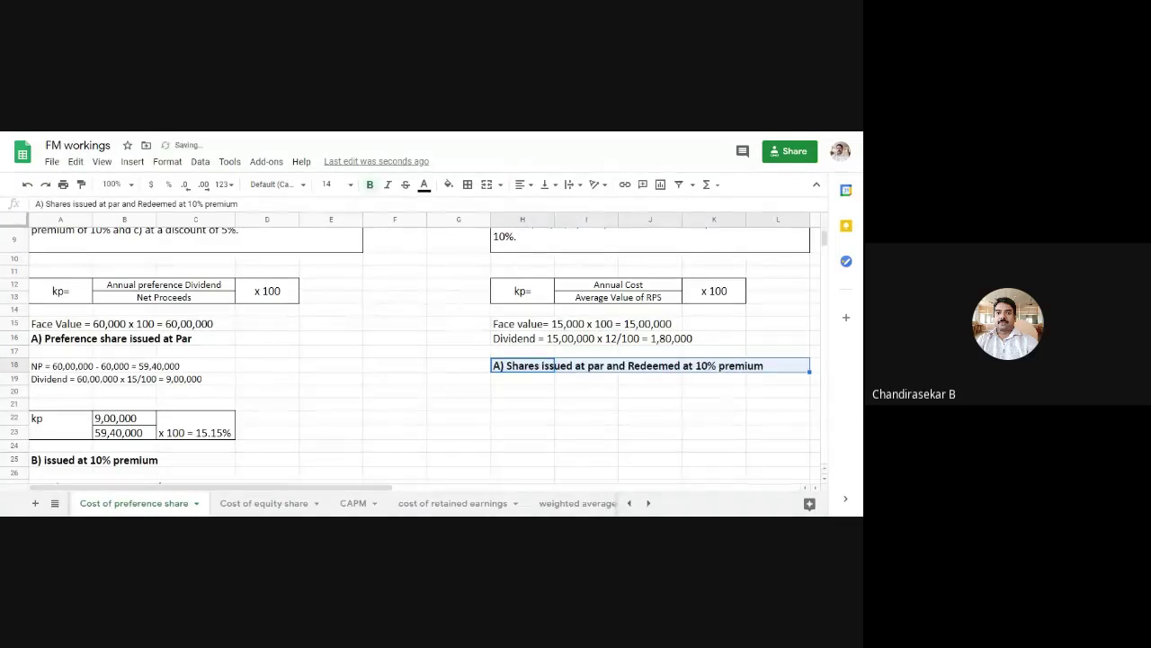
{"action": "left_click", "coordinate": [625, 393]}
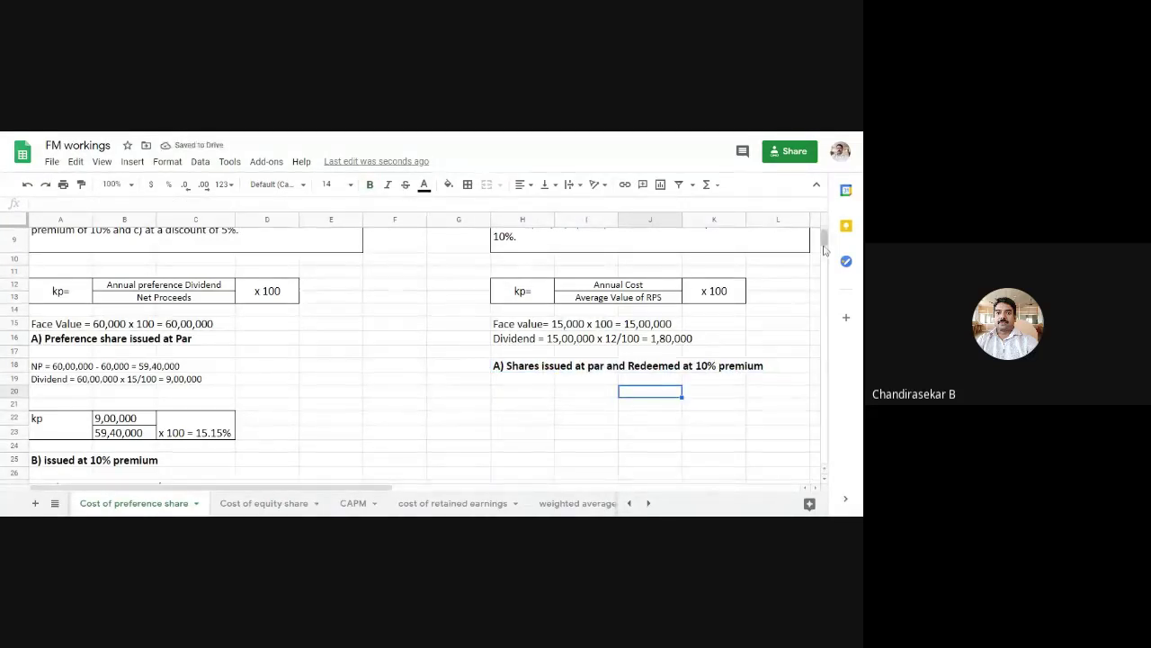
- Merge cells H20:J20 below the case A heading and copy the merged cell
{"action": "left_click_drag", "start_coordinate": [825, 246], "coordinate": [825, 241]}
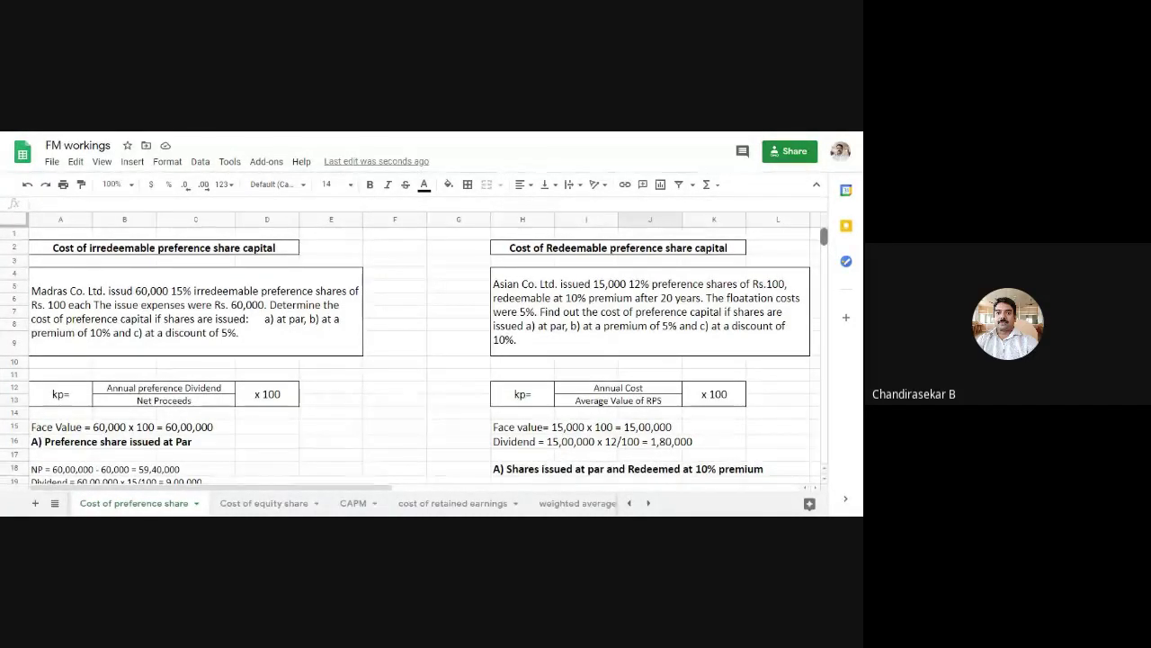
{"action": "scroll", "coordinate": [413, 348], "scroll_direction": "down", "scroll_amount": 4}
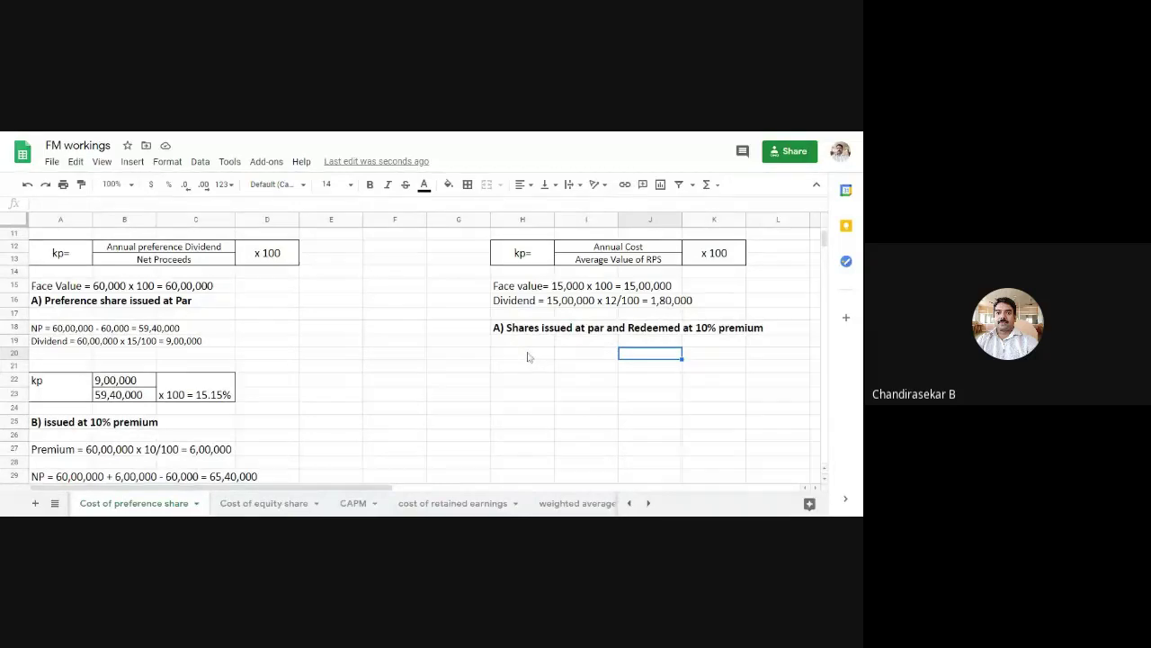
{"action": "left_click_drag", "start_coordinate": [528, 357], "coordinate": [657, 375]}
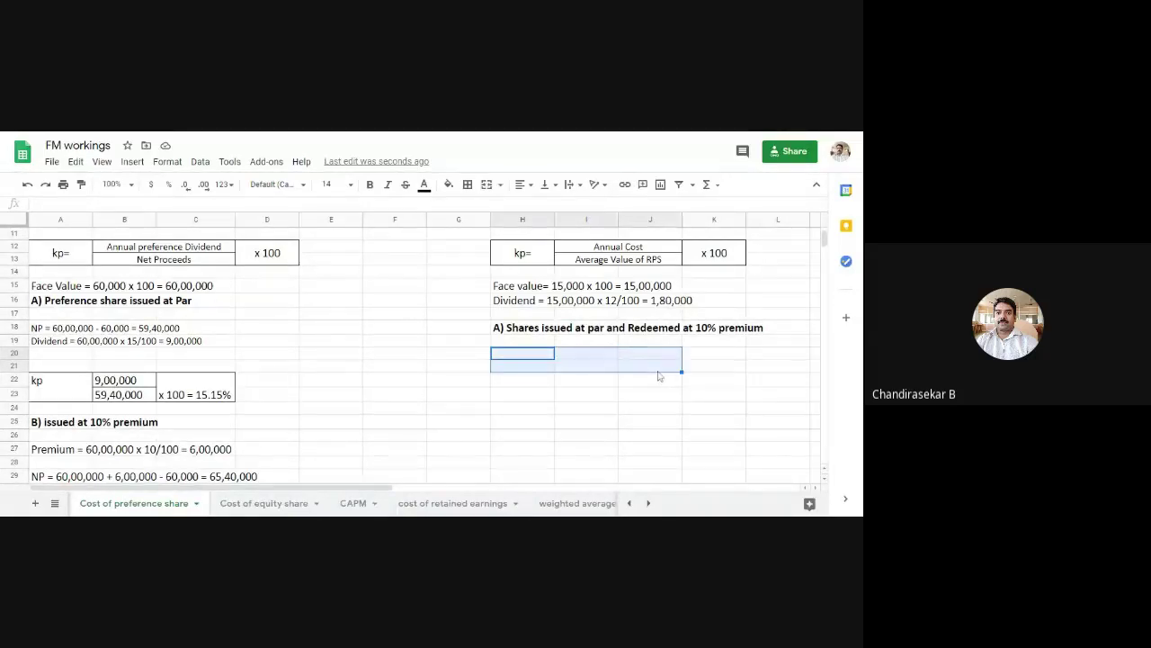
{"action": "left_click_drag", "start_coordinate": [540, 359], "coordinate": [676, 358]}
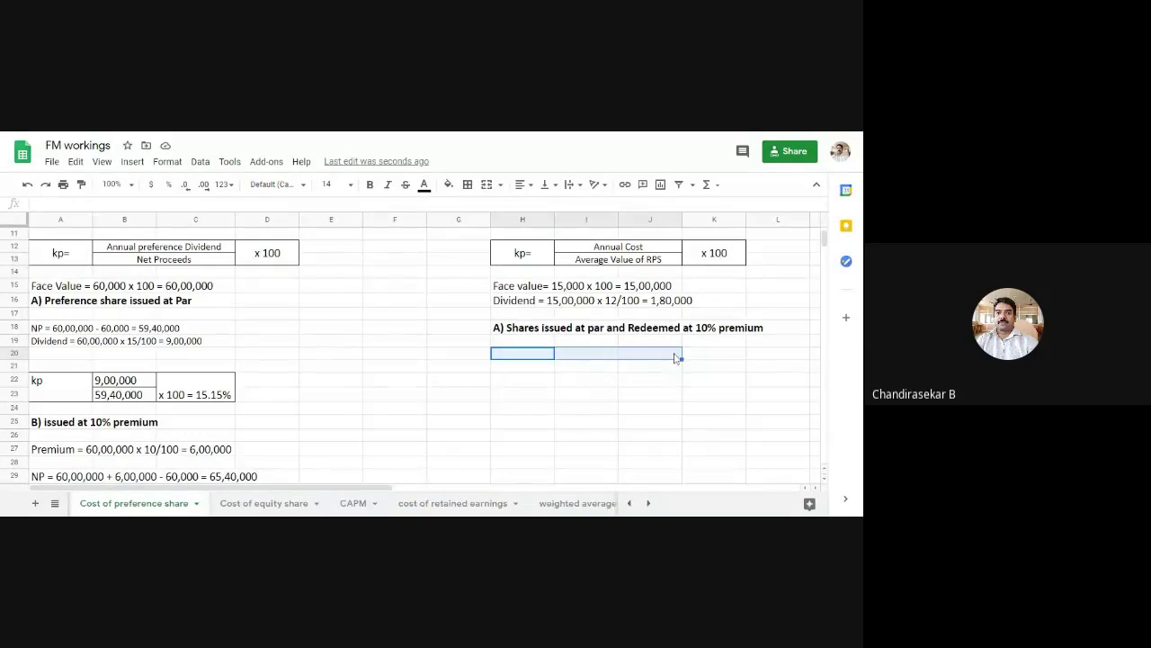
{"action": "left_click", "coordinate": [488, 187]}
{"action": "left_click", "coordinate": [562, 378]}
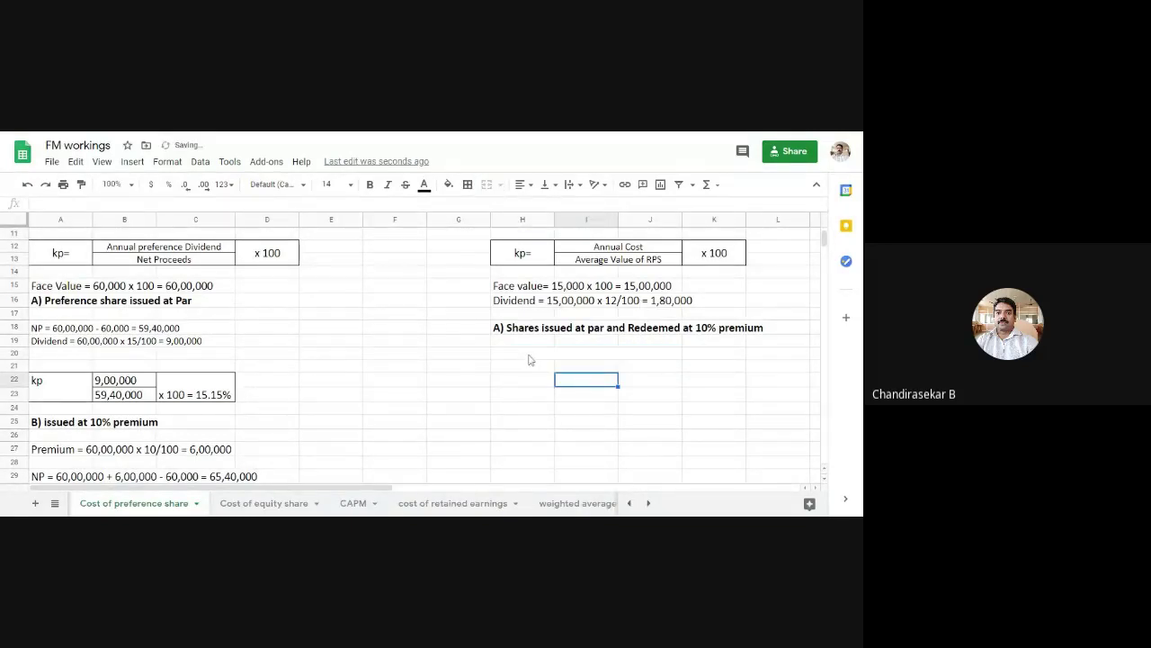
{"action": "left_click", "coordinate": [527, 357]}
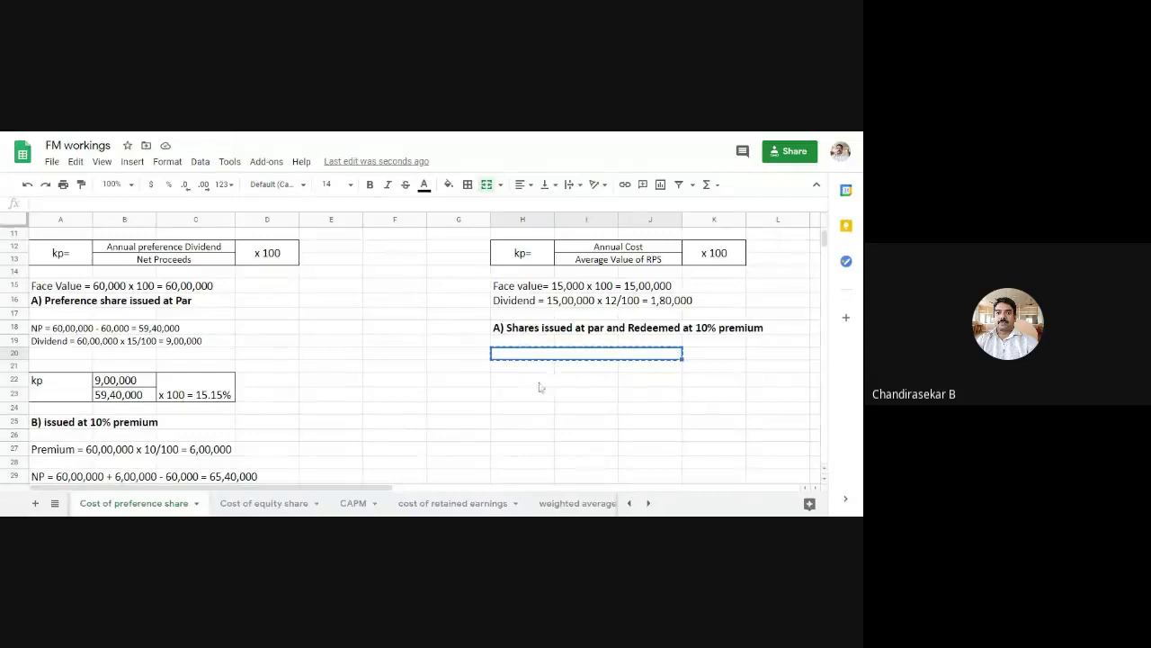
- Extend the merged cell H20:J20 down through row 31, so each row is merged across columns H to J
{"action": "left_click_drag", "start_coordinate": [530, 367], "coordinate": [654, 467]}
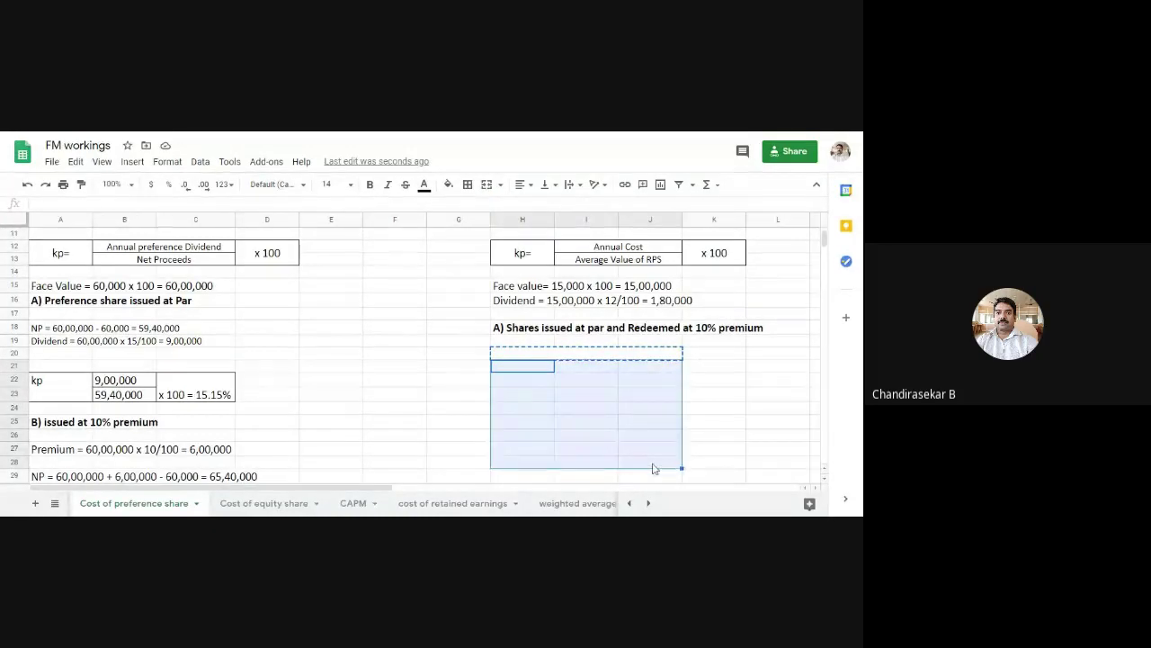
{"action": "left_click", "coordinate": [654, 468]}
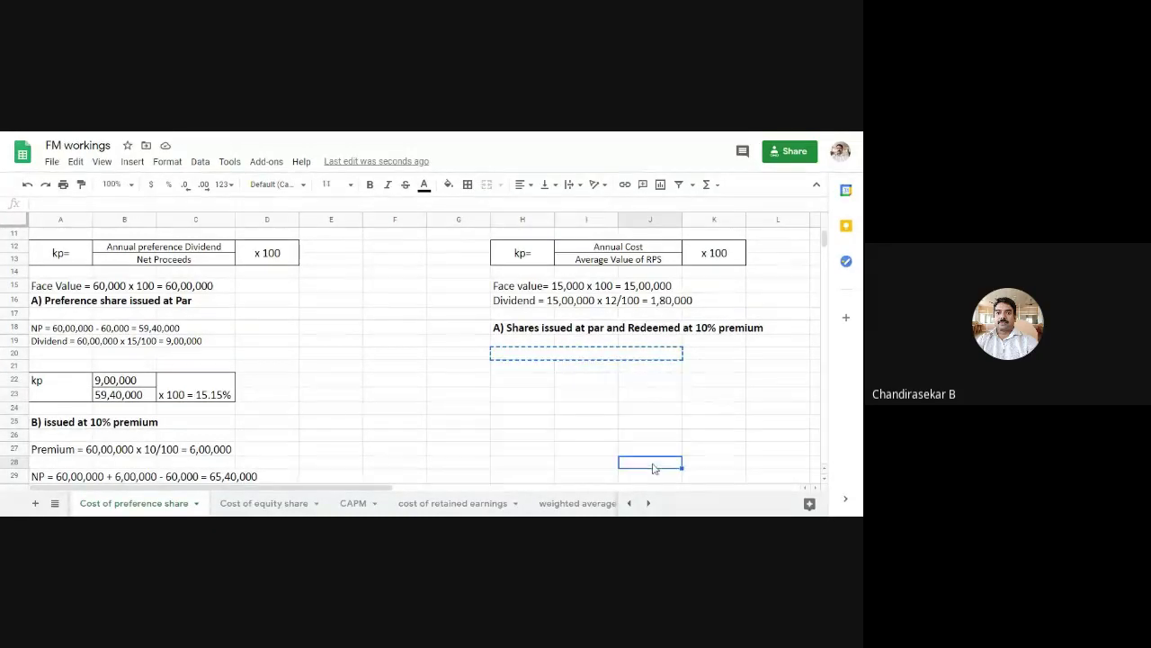
{"action": "left_click", "coordinate": [546, 358]}
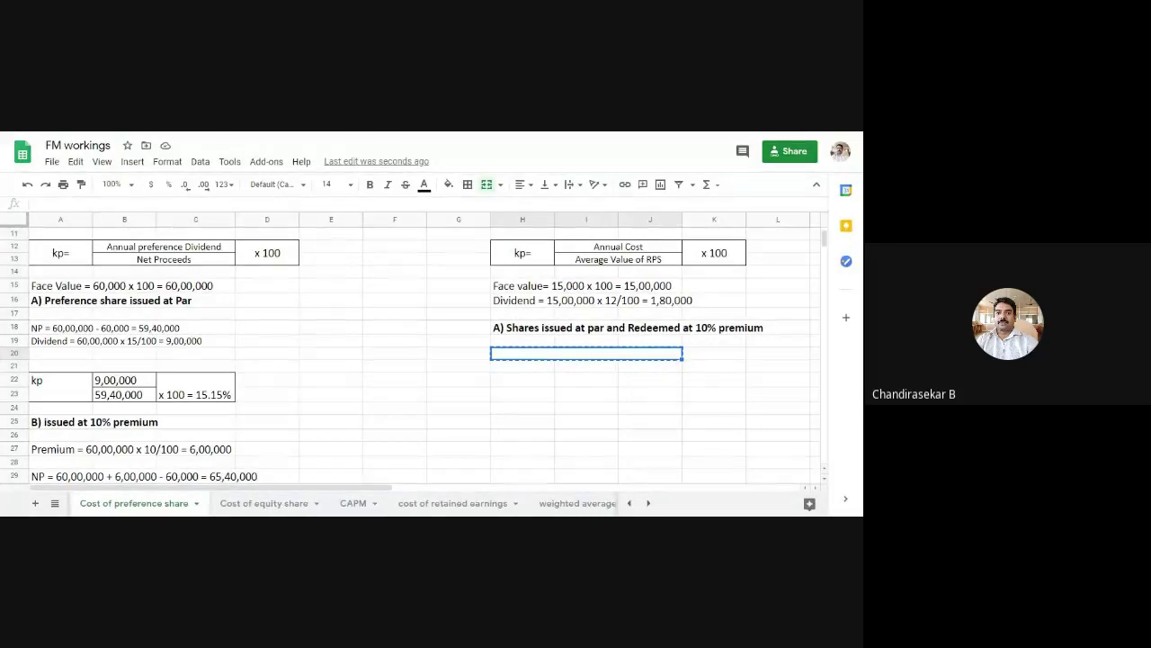
{"action": "left_click_drag", "start_coordinate": [682, 359], "coordinate": [678, 442]}
{"action": "left_click", "coordinate": [591, 297]}
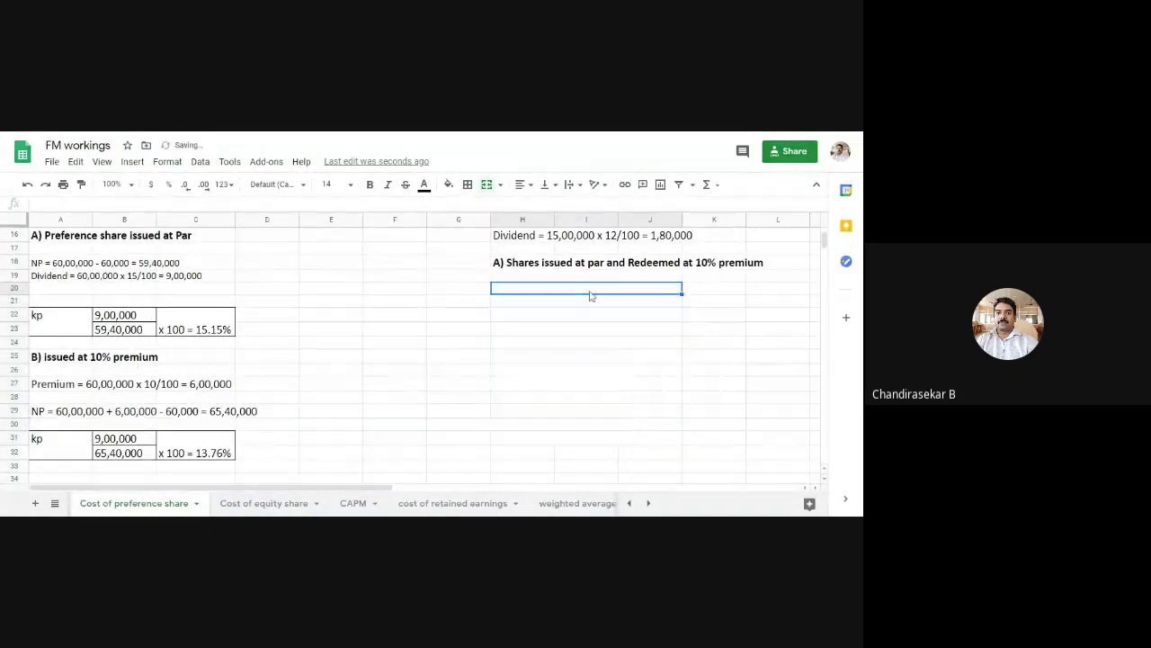
- Merge H20:K20 into one header cell and apply all borders to the range H20:K31
{"action": "left_click_drag", "start_coordinate": [591, 298], "coordinate": [686, 293]}
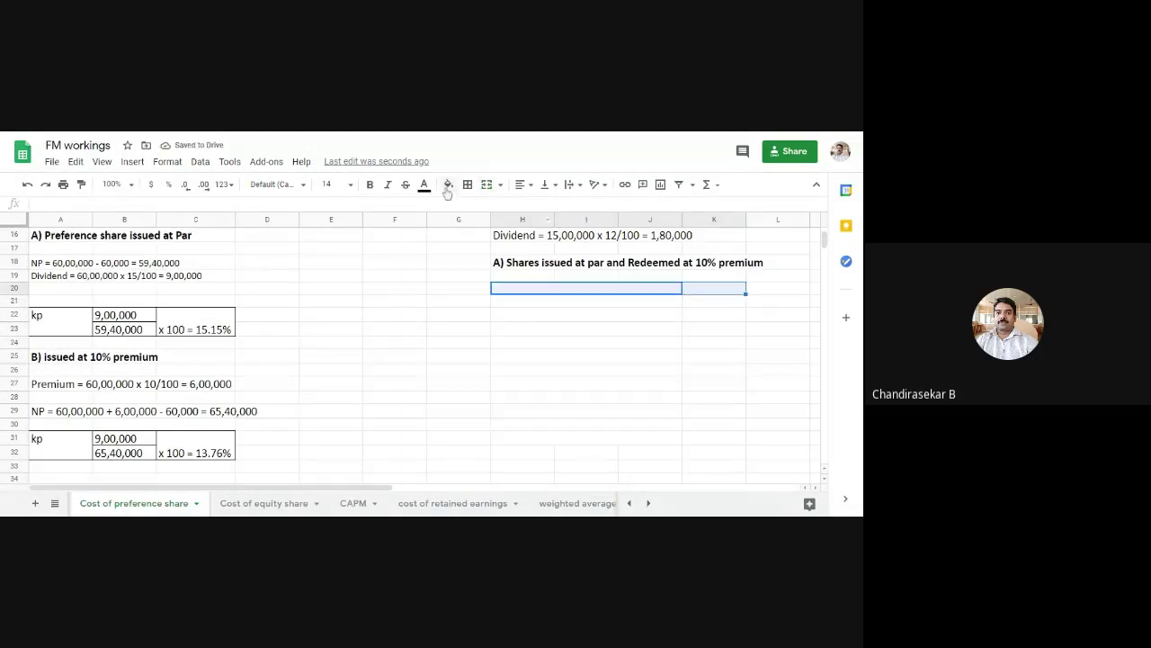
{"action": "left_click", "coordinate": [486, 184]}
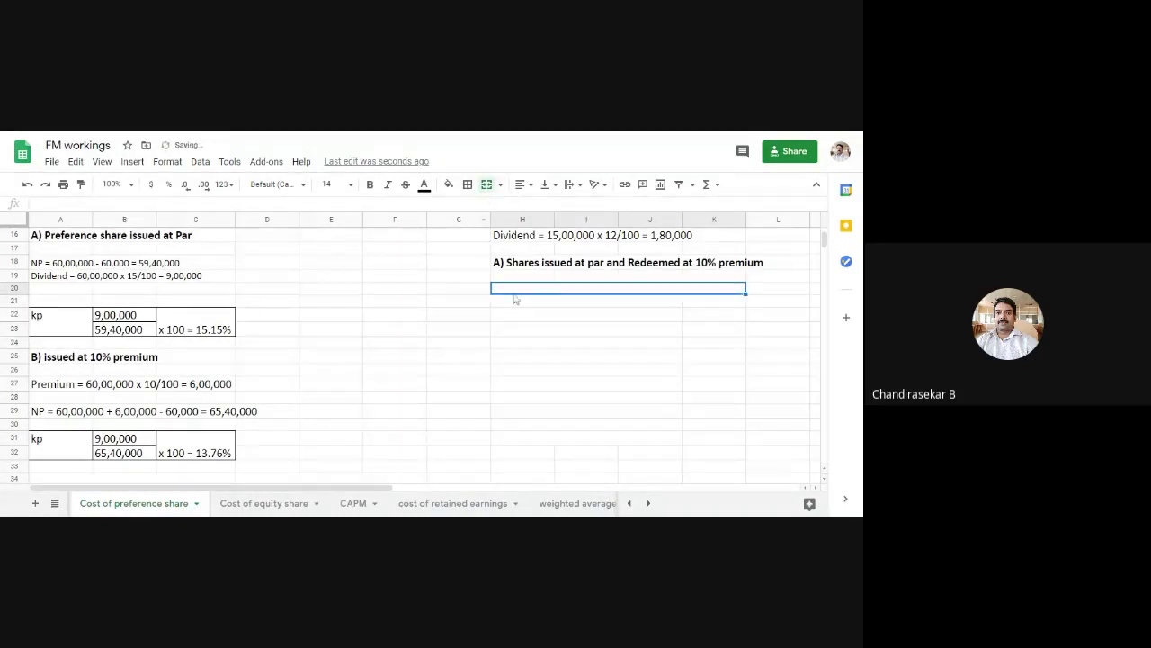
{"action": "left_click_drag", "start_coordinate": [515, 298], "coordinate": [643, 443]}
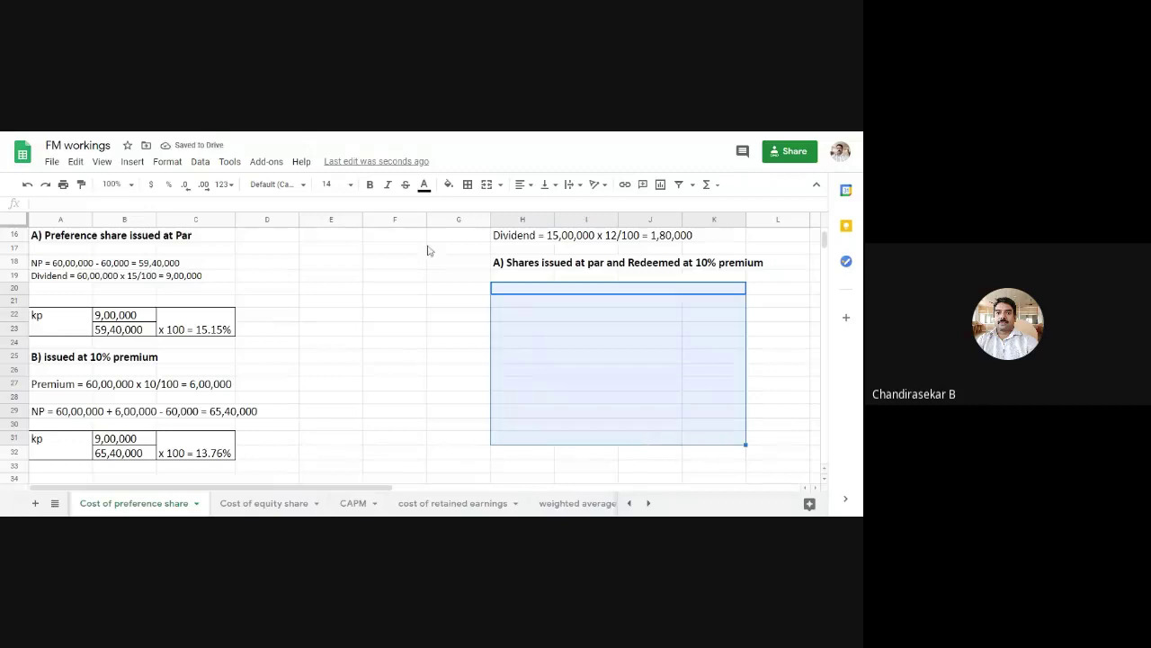
{"action": "left_click", "coordinate": [466, 185]}
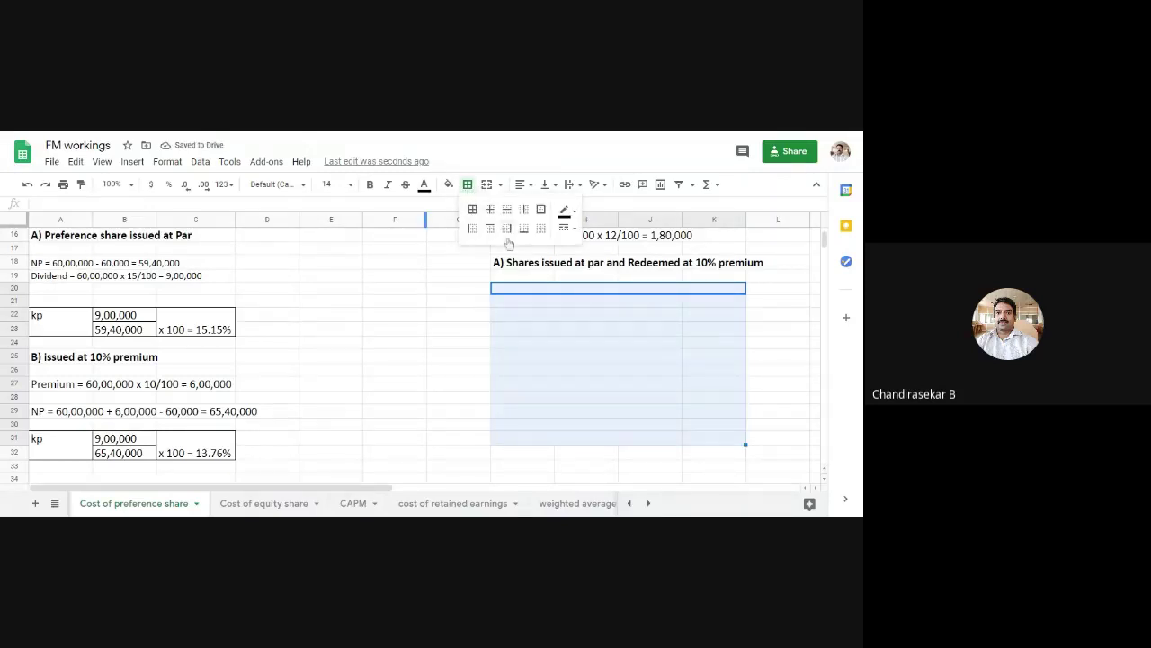
{"action": "left_click", "coordinate": [471, 210]}
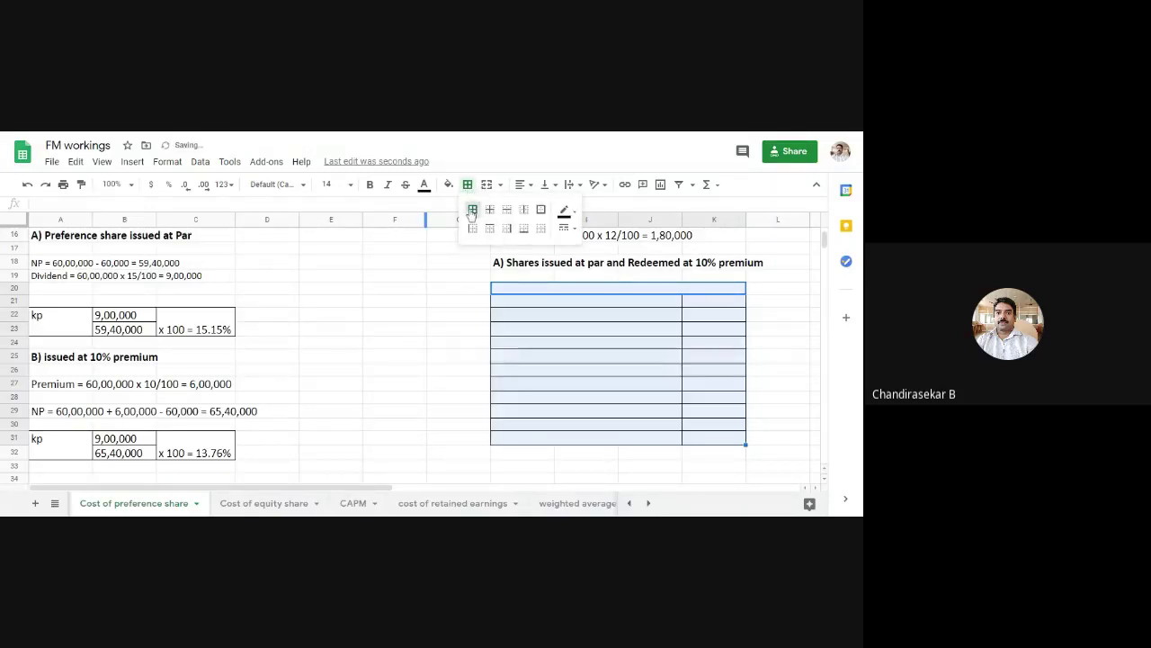
- Enter "Annual Cost" in the merged header cell in row 20, centred horizontally and in bold
{"action": "left_click", "coordinate": [521, 290]}
{"action": "type", "text": "An"}
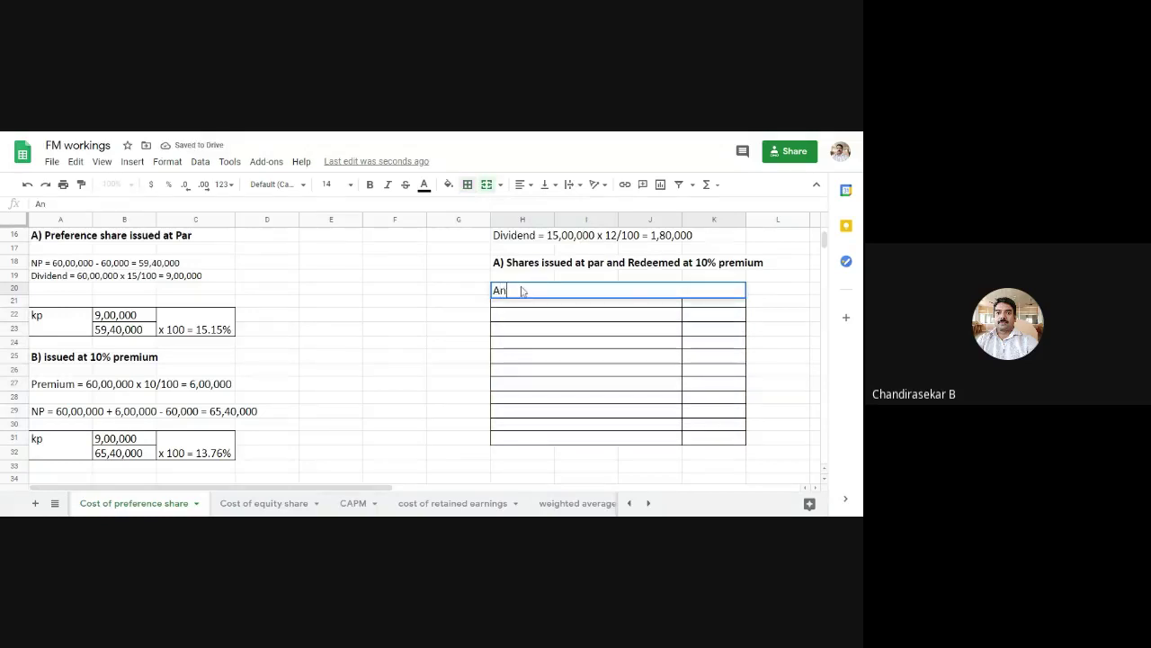
{"action": "type", "text": "nual Cost"}
{"action": "key", "text": "Return"}
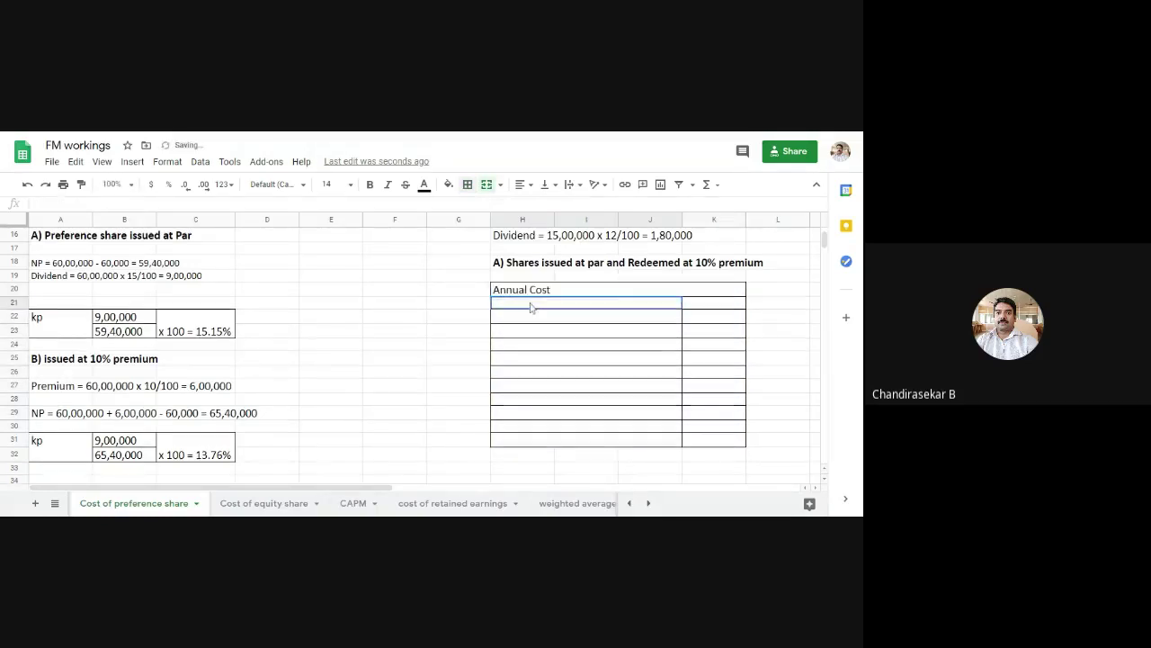
{"action": "left_click", "coordinate": [544, 289]}
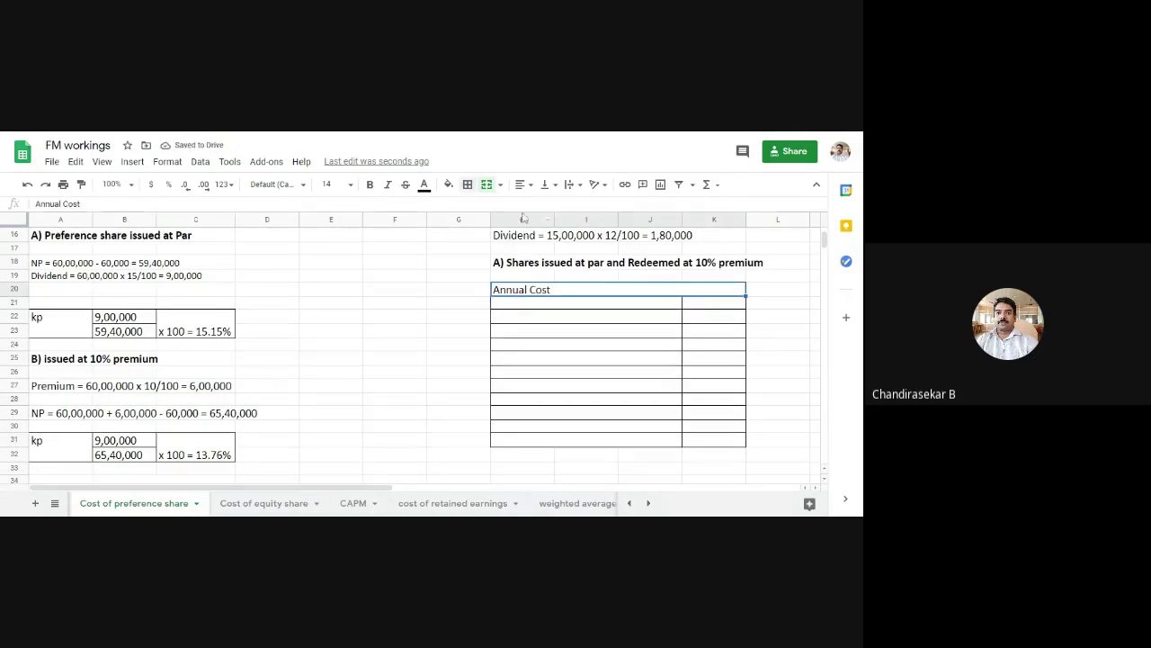
{"action": "left_click", "coordinate": [524, 184]}
{"action": "left_click", "coordinate": [537, 205]}
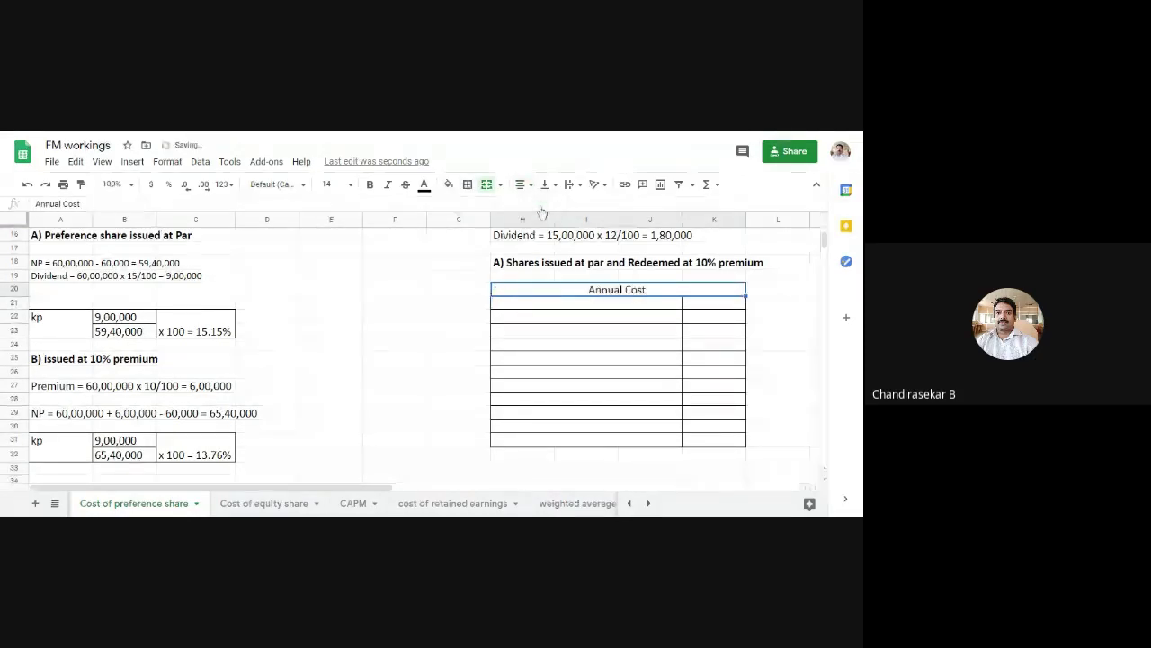
{"action": "key", "text": "ctrl+b"}
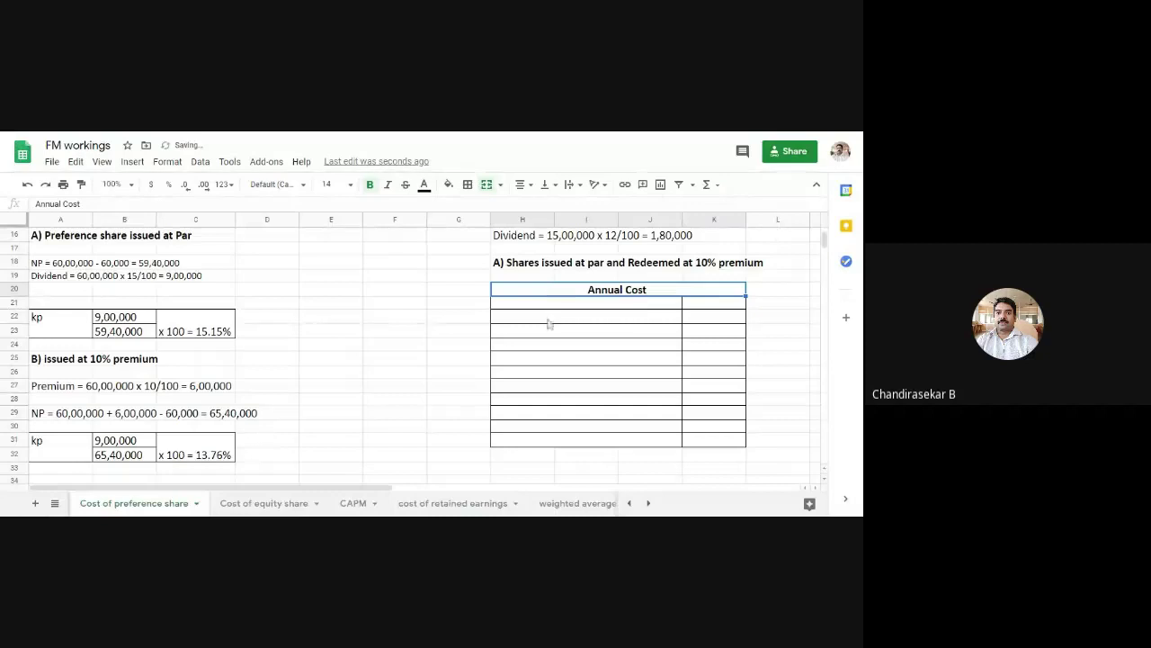
- Enter "Annual Dividend" in row 21 below the Annual Cost header, with the amount 1,80,000 in K21
{"action": "left_click", "coordinate": [549, 308]}
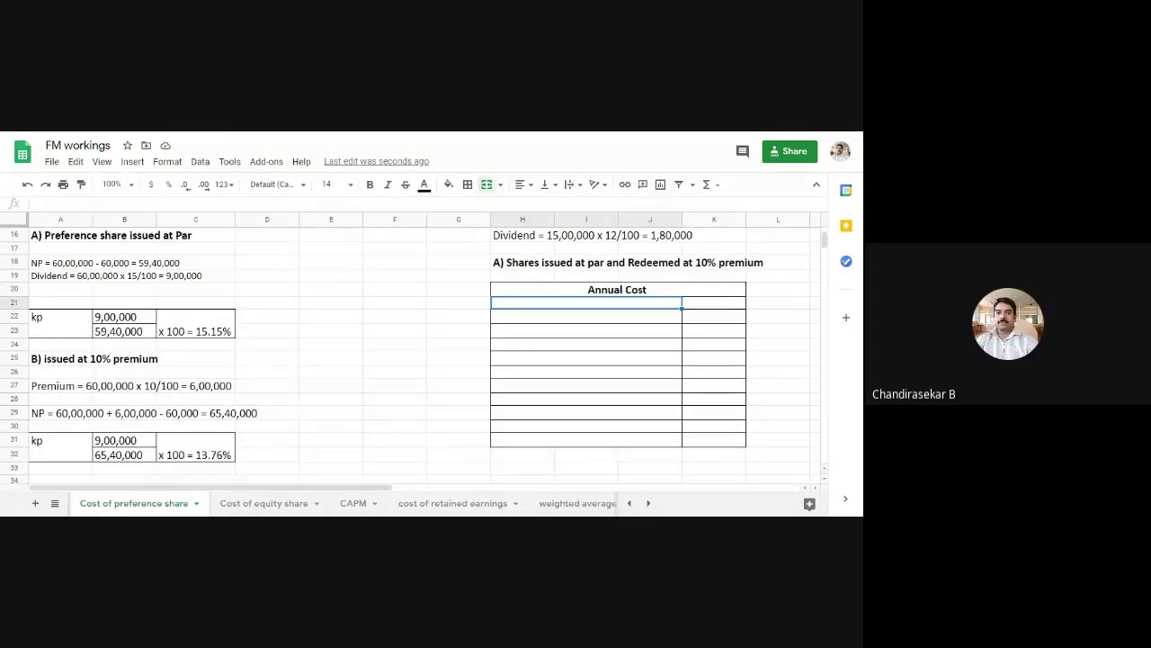
{"action": "type", "text": "di"}
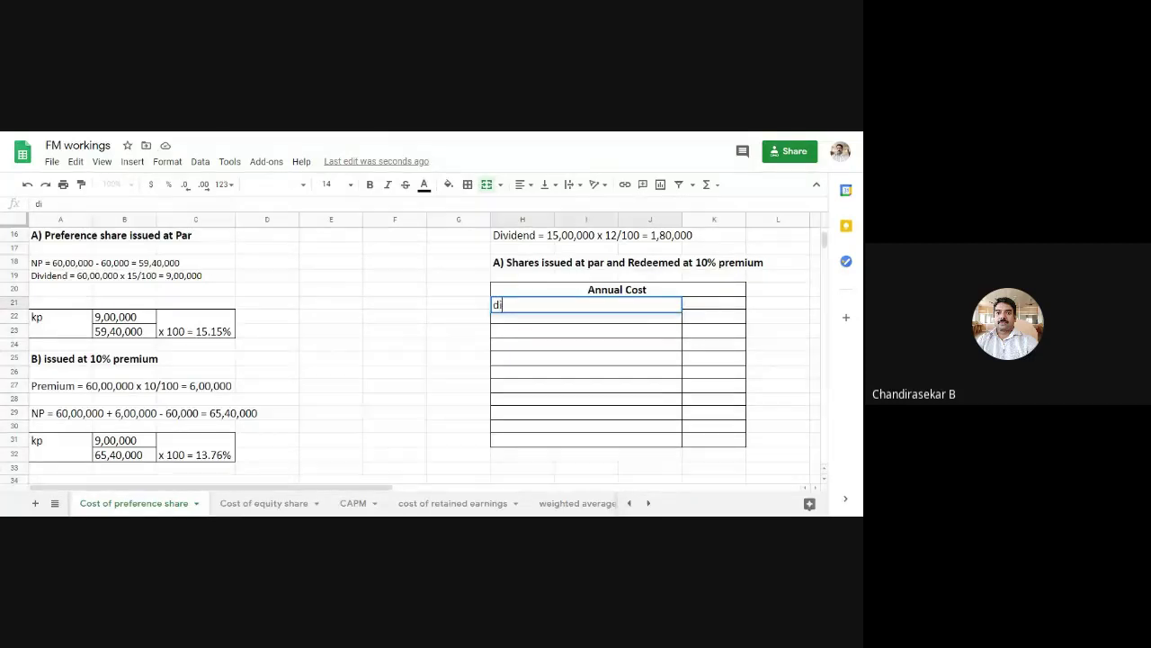
{"action": "key", "text": "BackSpace"}
{"action": "key", "text": "BackSpace"}
{"action": "type", "text": "Annua"}
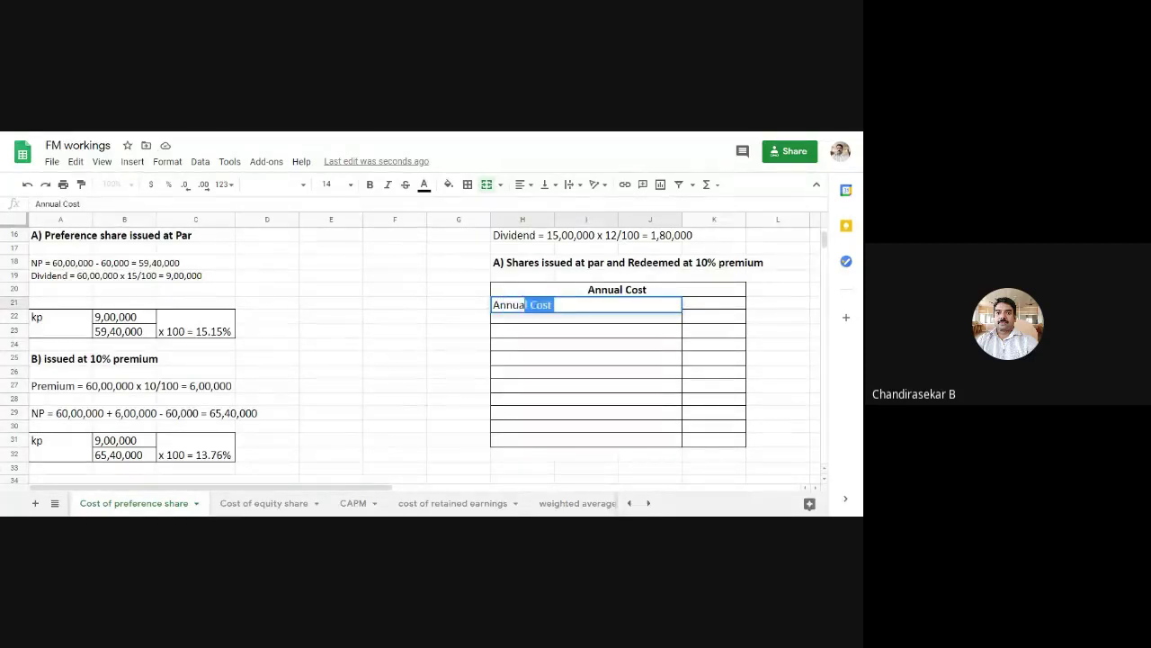
{"action": "type", "text": "l Dividend"}
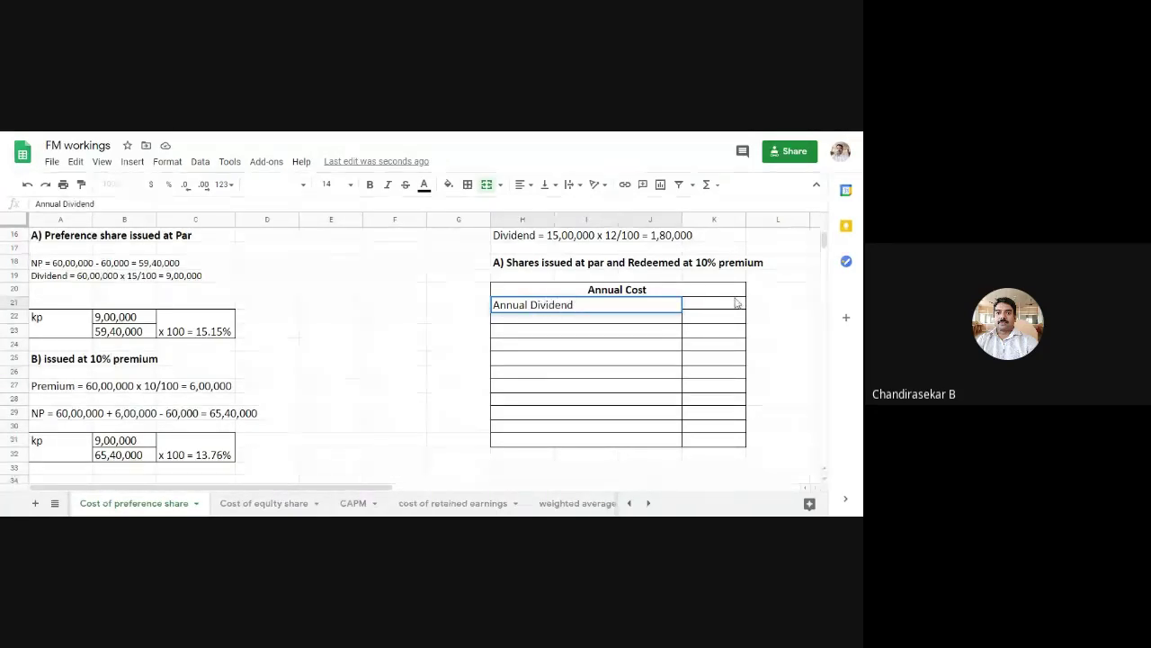
{"action": "key", "text": "Up"}
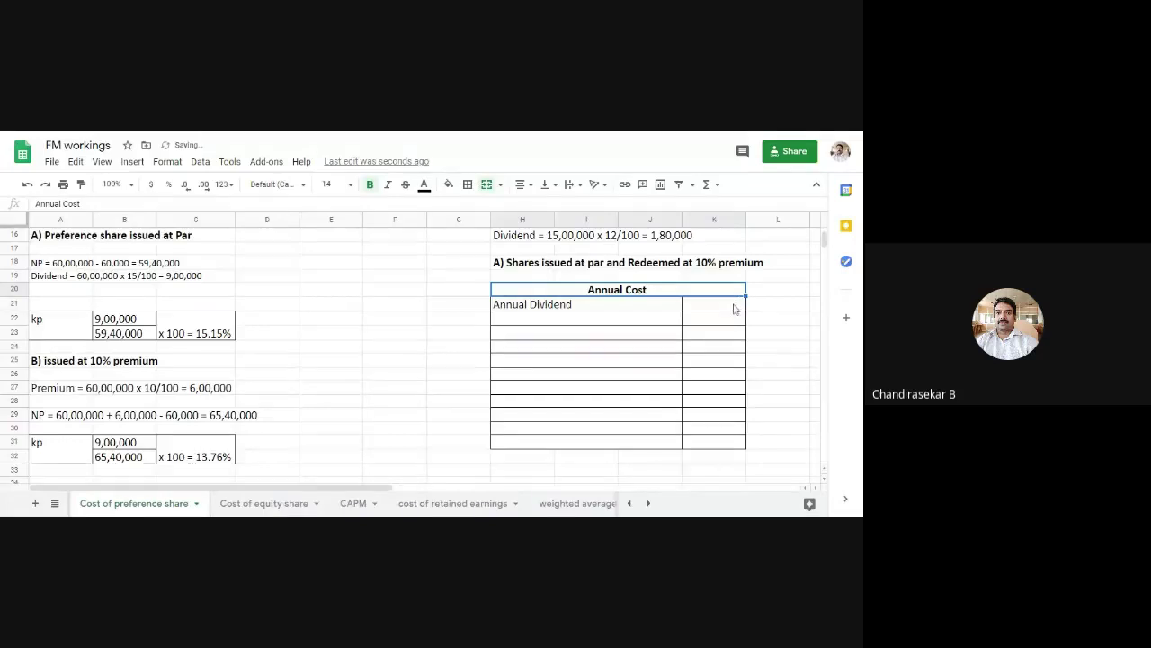
{"action": "left_click", "coordinate": [736, 305]}
{"action": "type", "text": "1,80,000"}
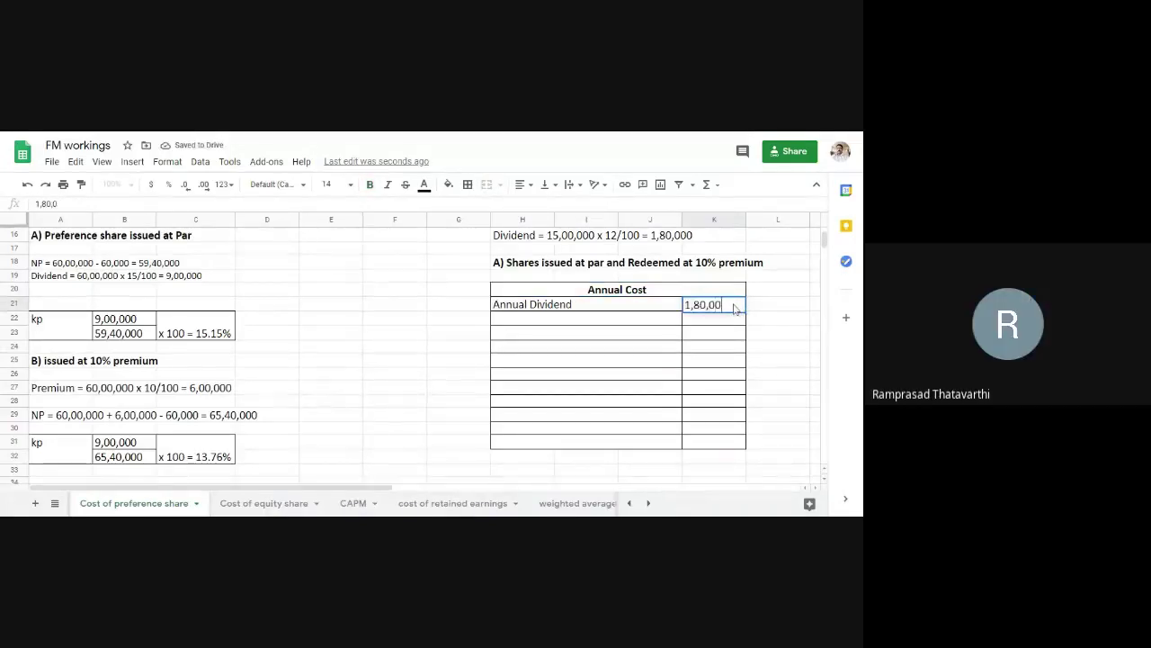
- Enter "(+) Floatation costs 15,00,000 x 5/100" in row 22 below Annual Dividend
{"action": "left_click", "coordinate": [623, 323]}
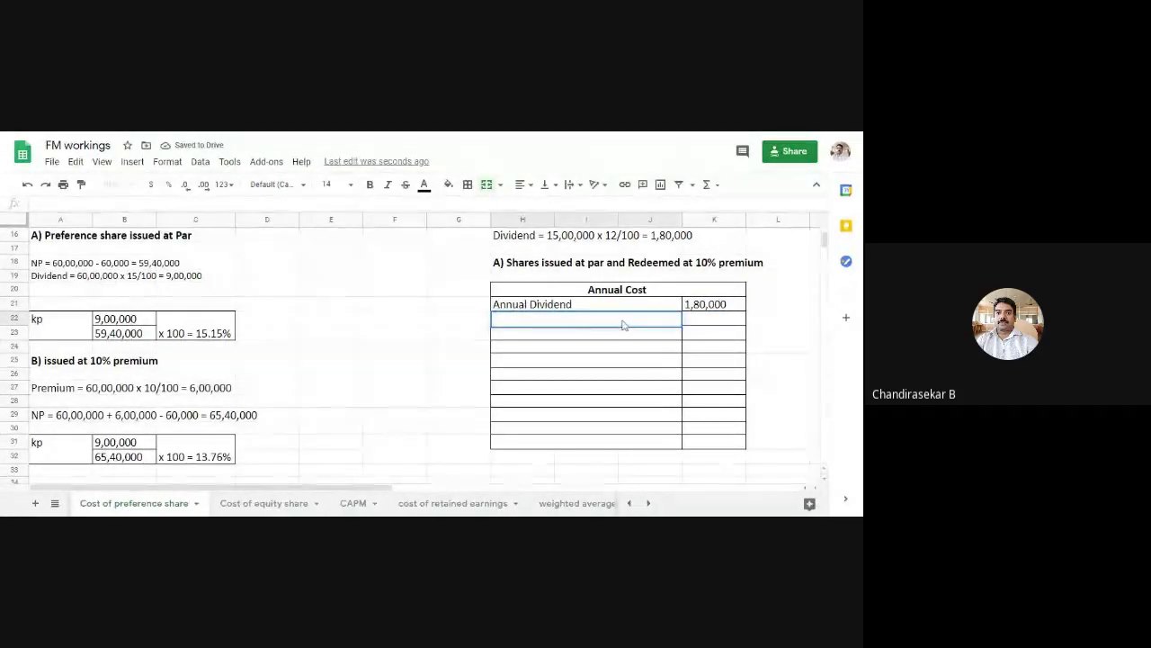
{"action": "type", "text": "(+"}
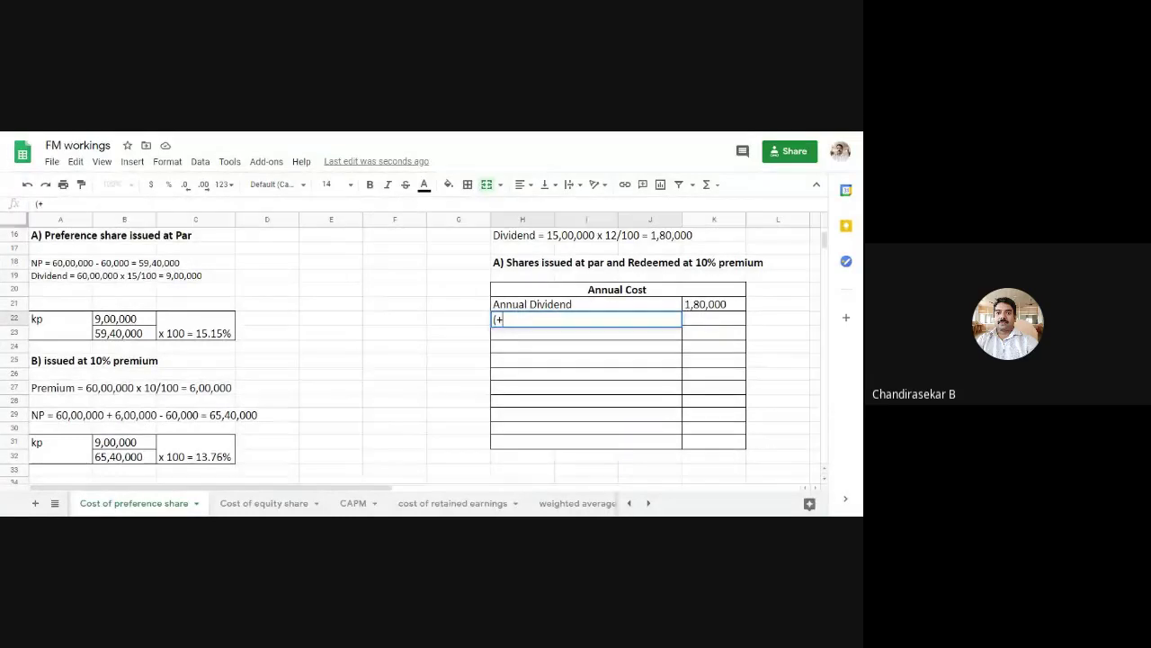
{"action": "type", "text": ") Floatation cost"}
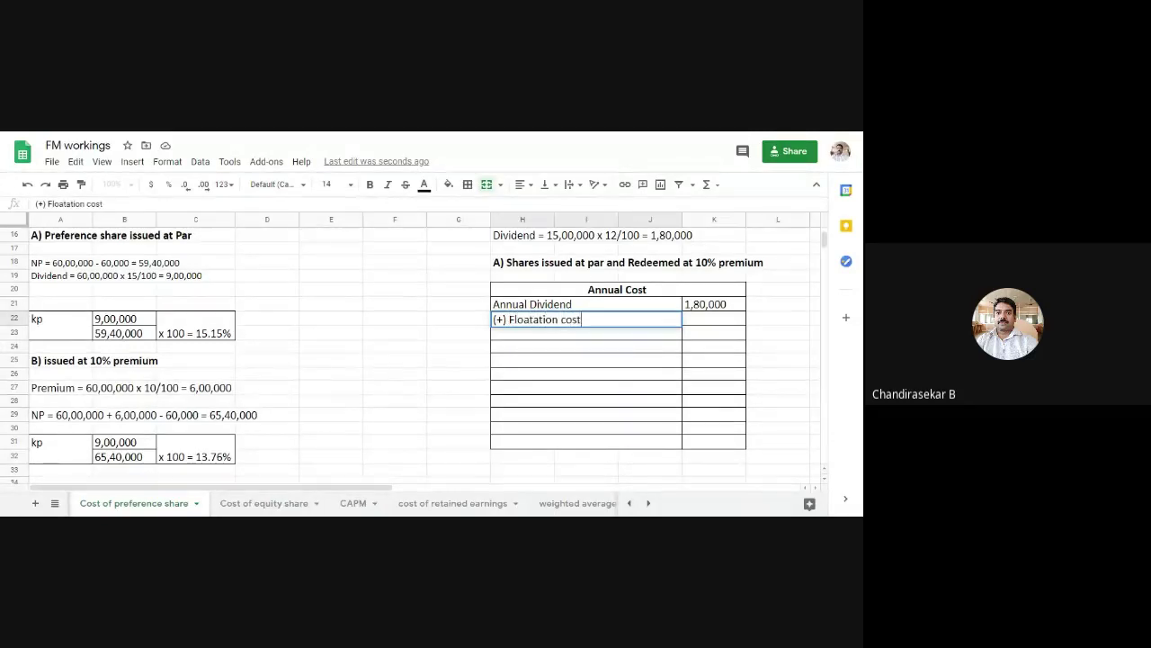
{"action": "type", "text": "s 15,00,00"}
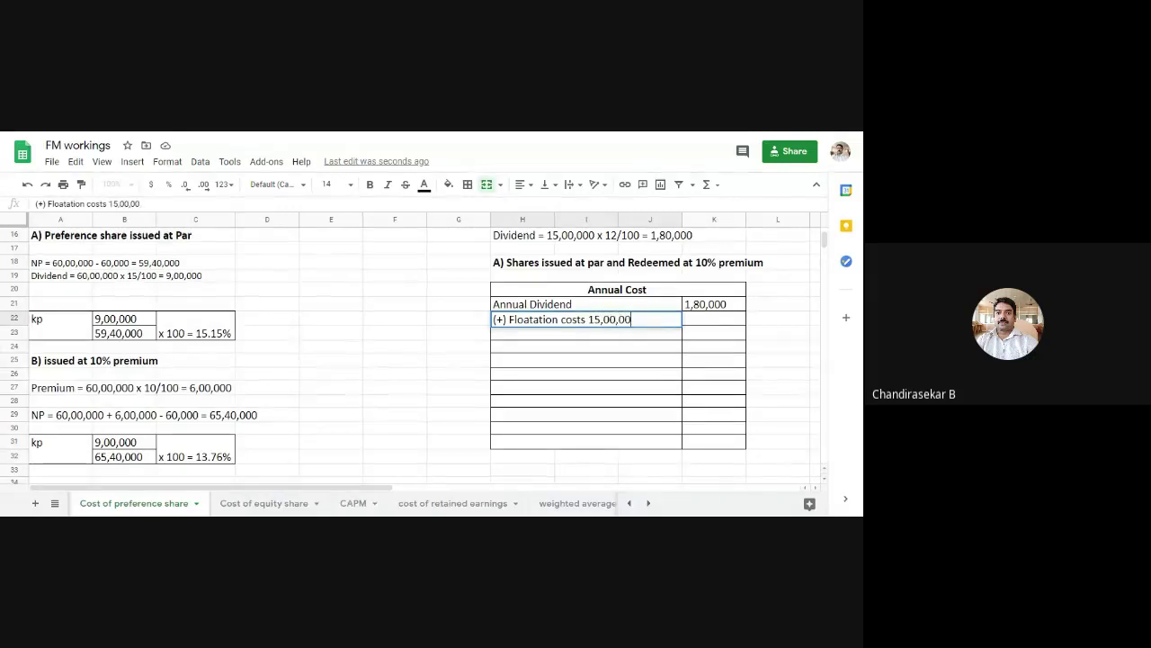
{"action": "type", "text": "0 x 5/100"}
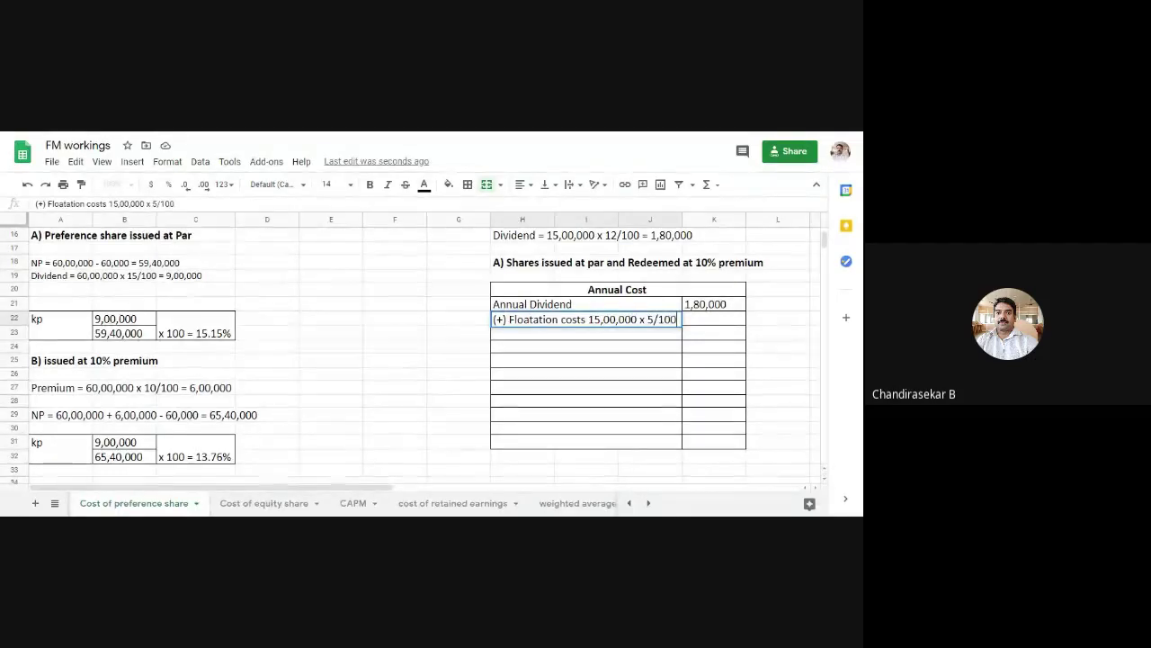
{"action": "left_click", "coordinate": [634, 389]}
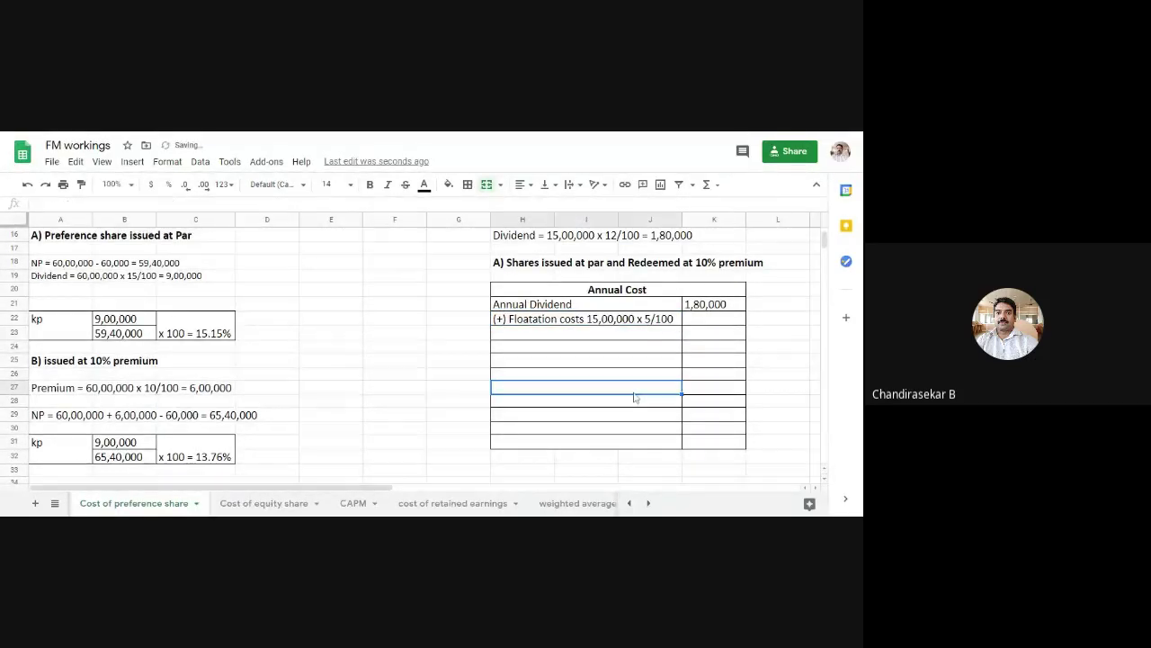
- Widen column J to make more room for the descriptions in the Annual Cost table
{"action": "left_click_drag", "start_coordinate": [821, 251], "coordinate": [823, 247]}
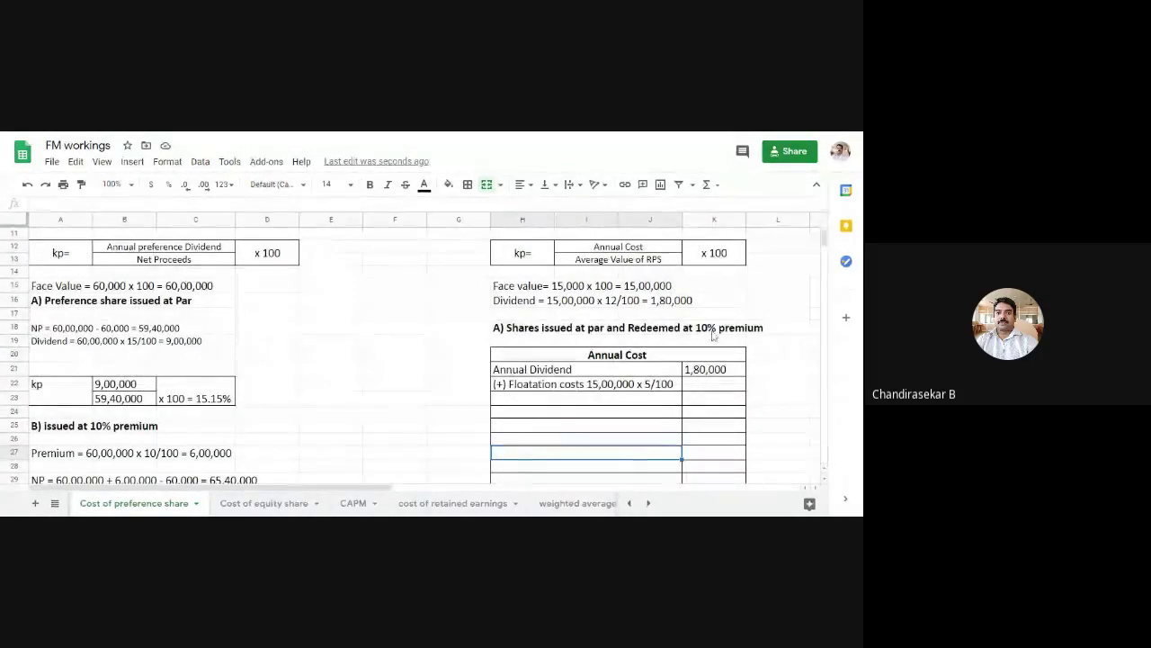
{"action": "left_click", "coordinate": [712, 386]}
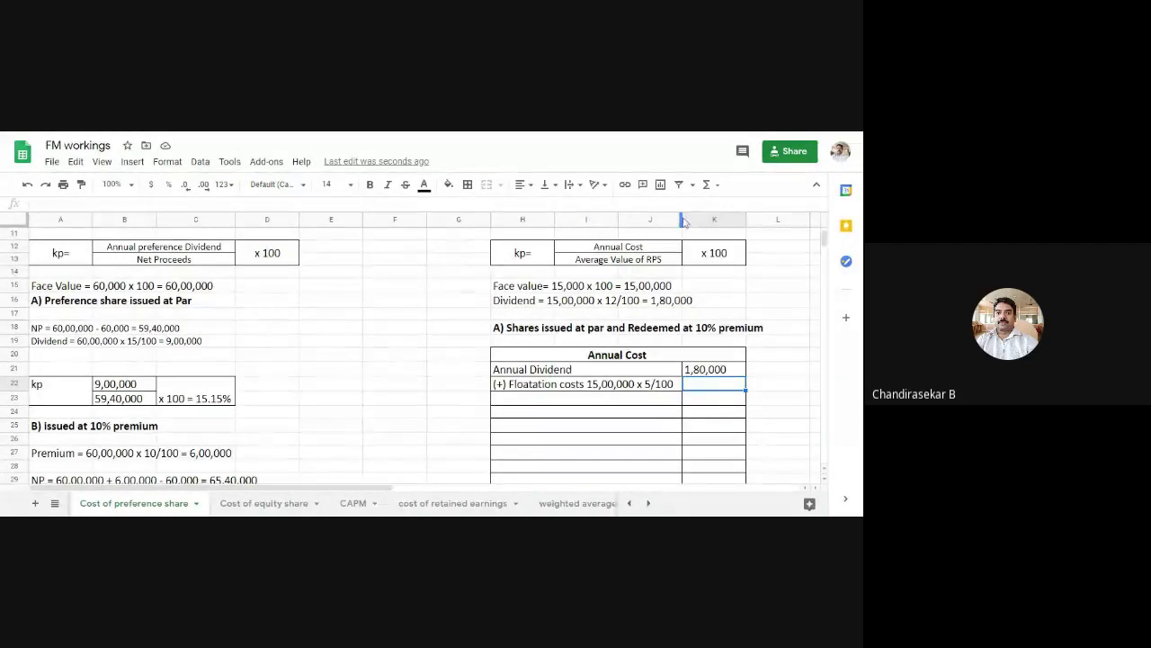
{"action": "left_click_drag", "start_coordinate": [685, 221], "coordinate": [732, 286]}
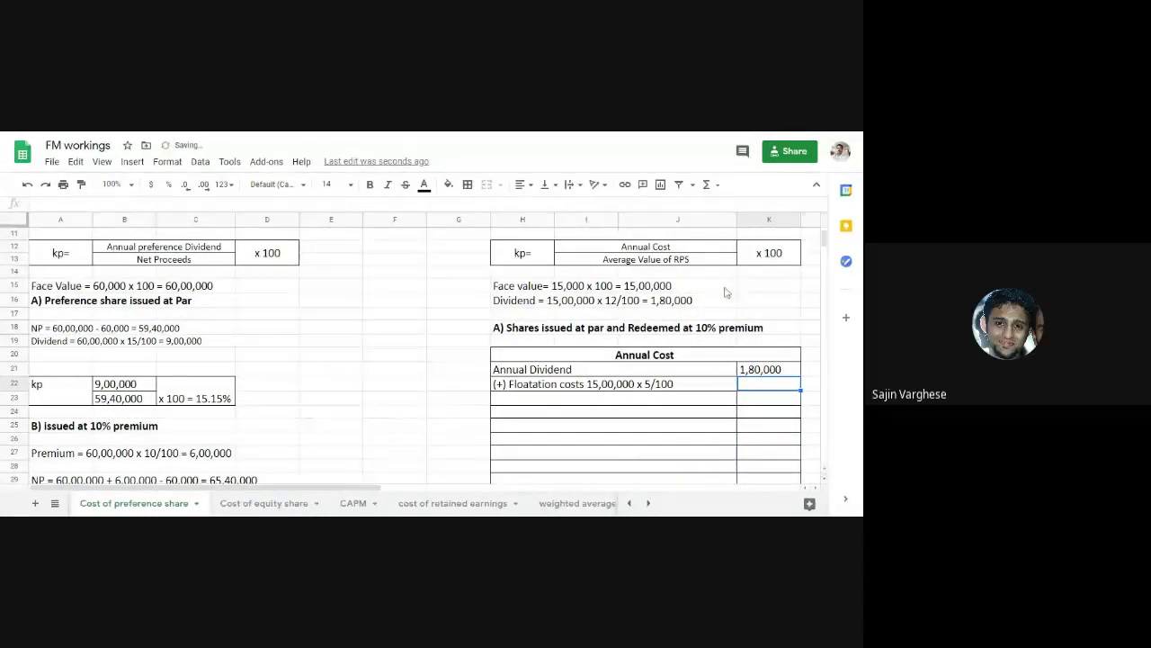
{"action": "left_click", "coordinate": [729, 287]}
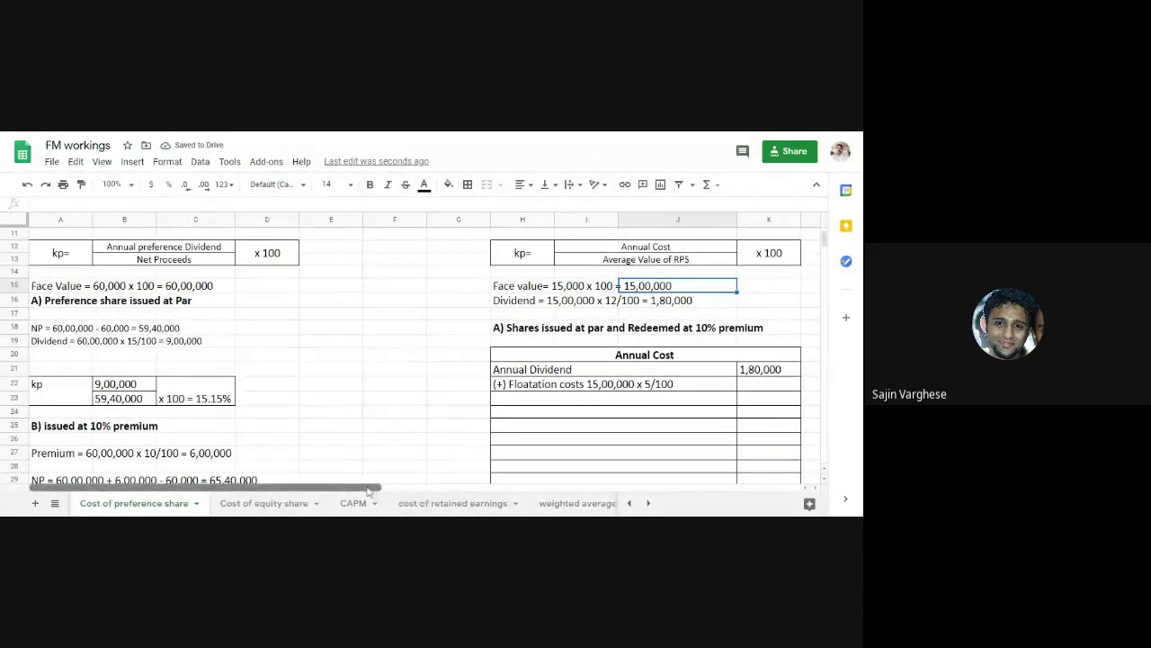
- Append "= 75,000 /20" to the floatation costs entry in row 22
{"action": "left_click_drag", "start_coordinate": [374, 487], "coordinate": [457, 494]}
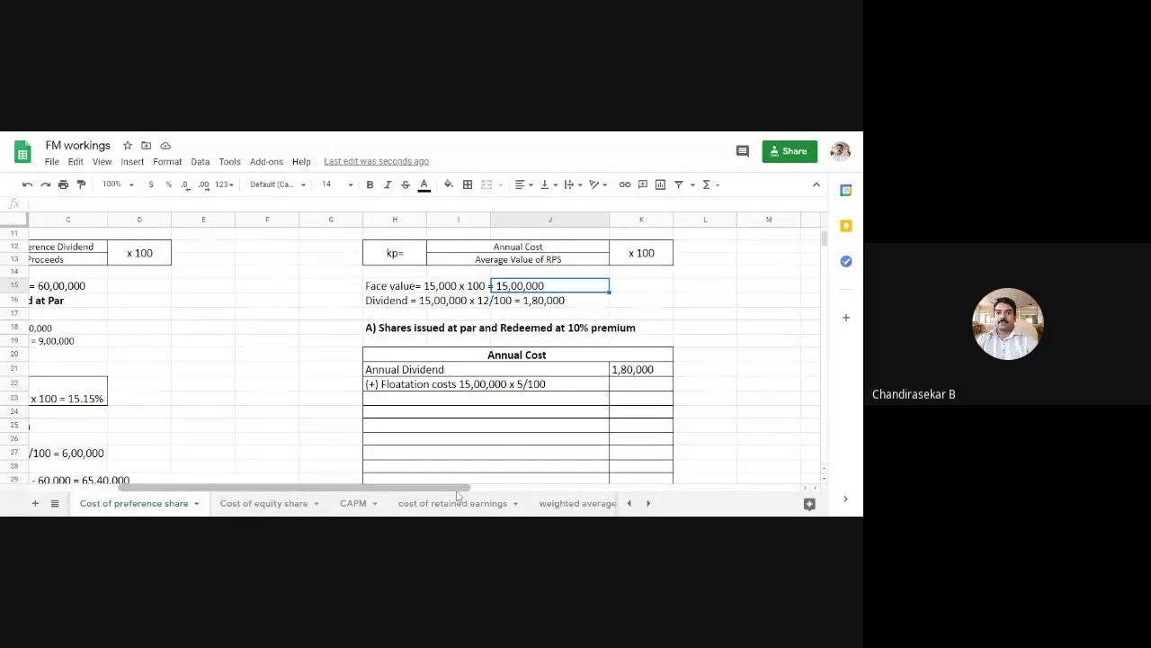
{"action": "left_click", "coordinate": [558, 387]}
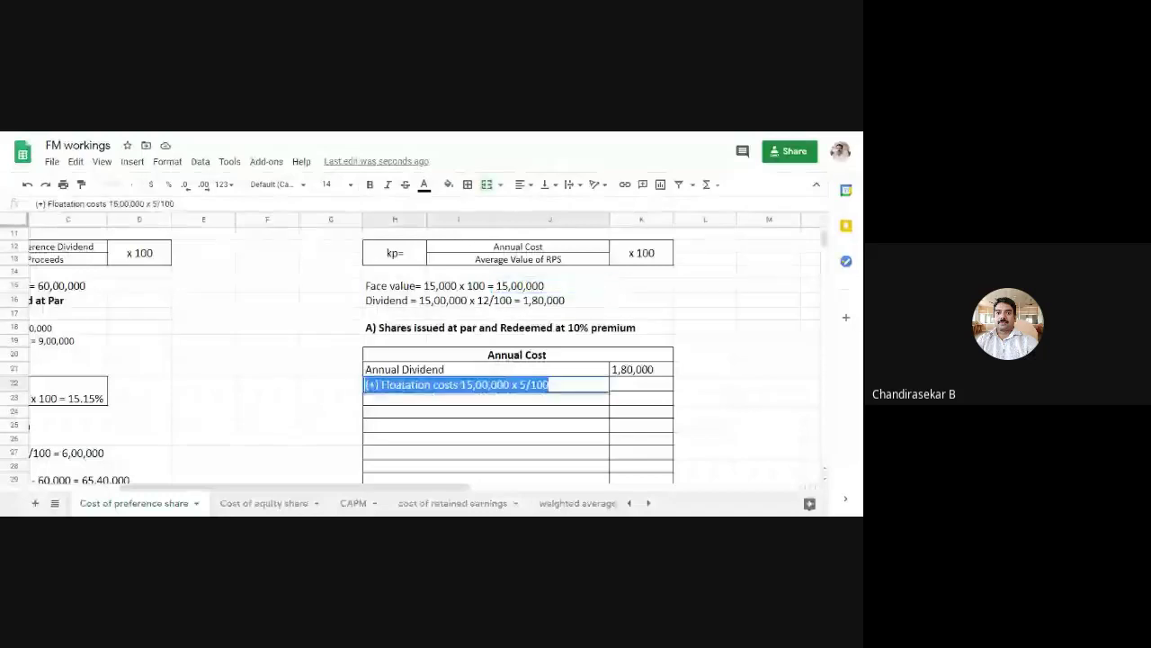
{"action": "double_click", "coordinate": [557, 387]}
{"action": "type", "text": "="}
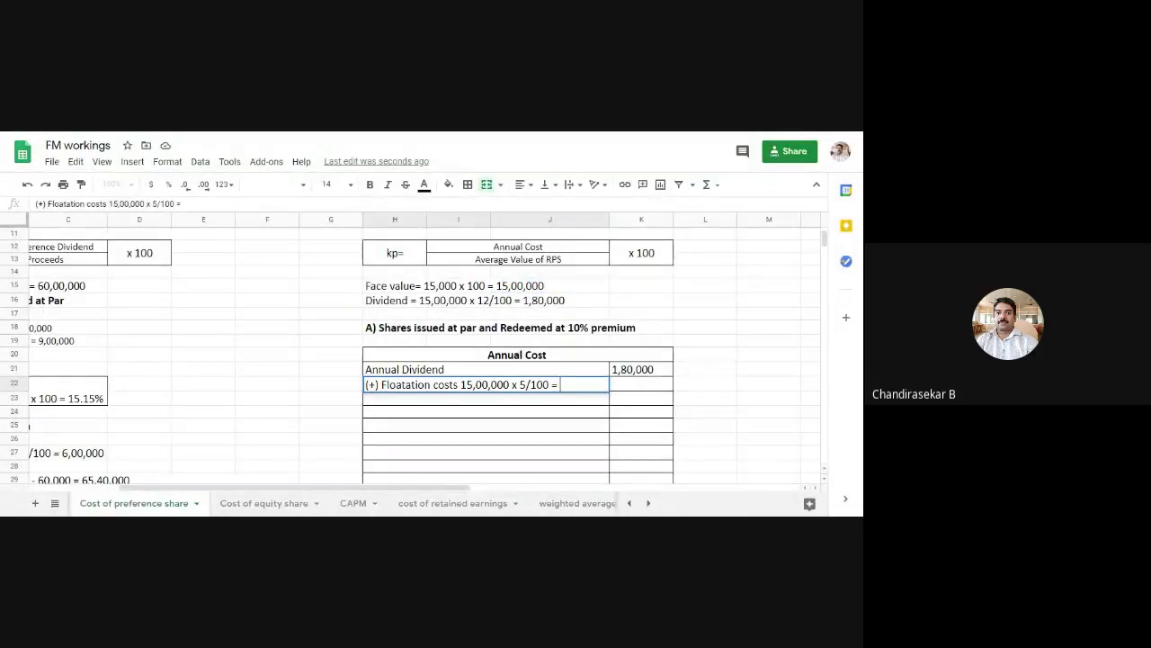
{"action": "type", "text": " 75,00,"}
{"action": "type", "text": "0 /20"}
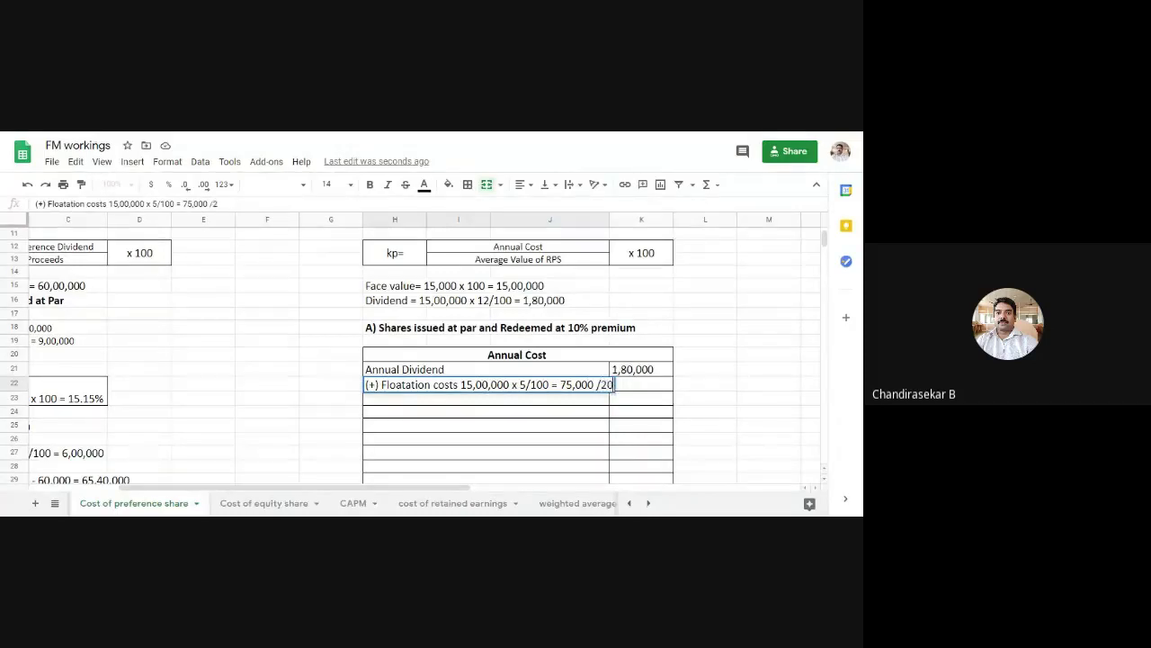
{"action": "left_click", "coordinate": [729, 364]}
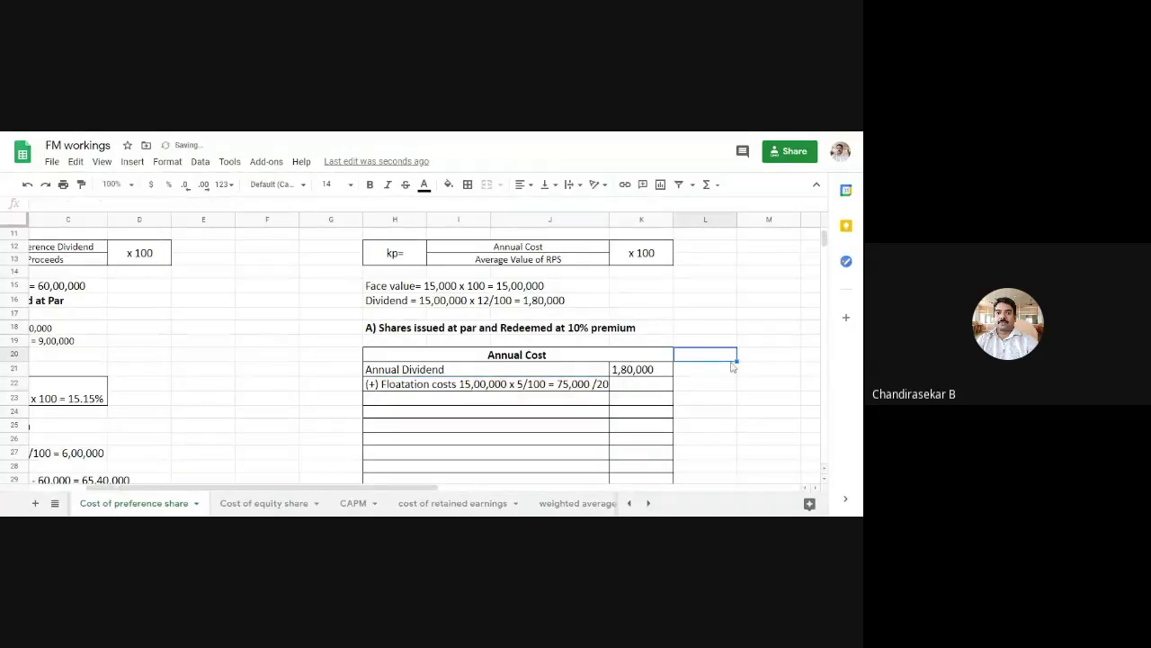
- Widen column J slightly and enter 3,750 in K22 as the annual floatation cost
{"action": "left_click_drag", "start_coordinate": [609, 219], "coordinate": [615, 220]}
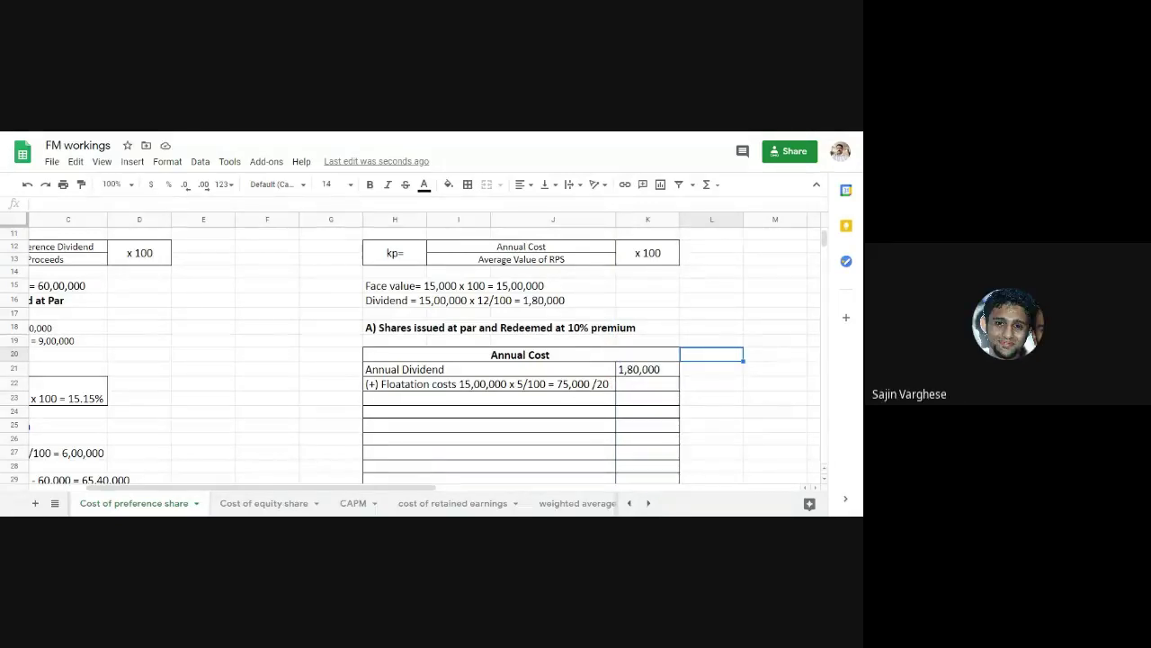
{"action": "left_click", "coordinate": [636, 387]}
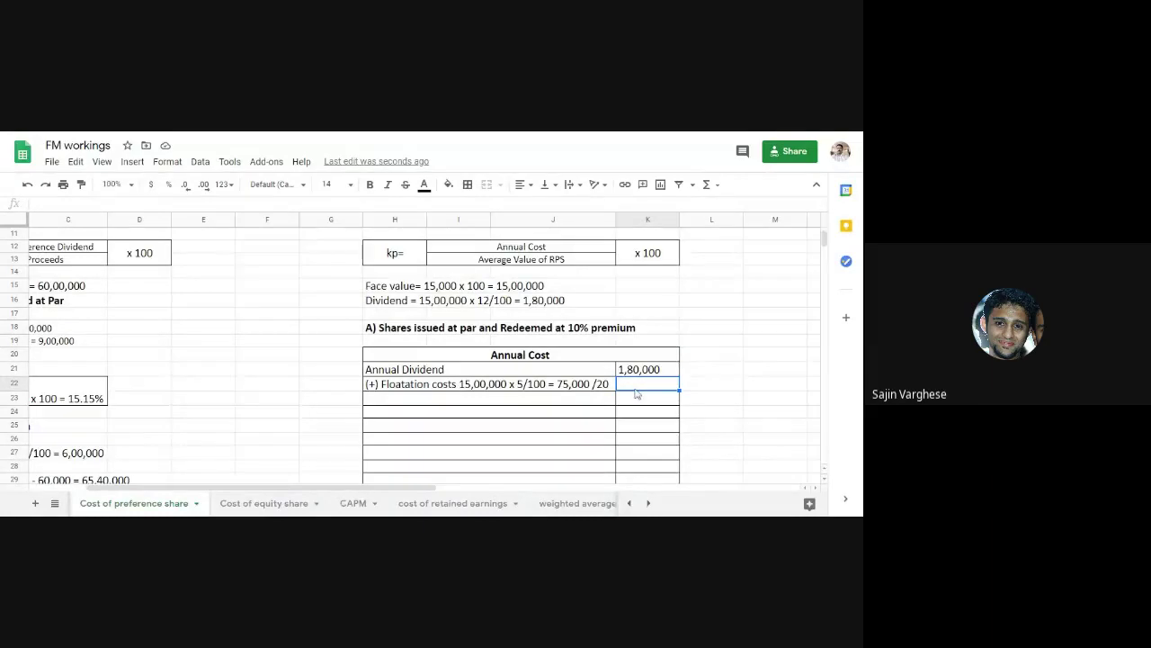
{"action": "type", "text": "3,75,0"}
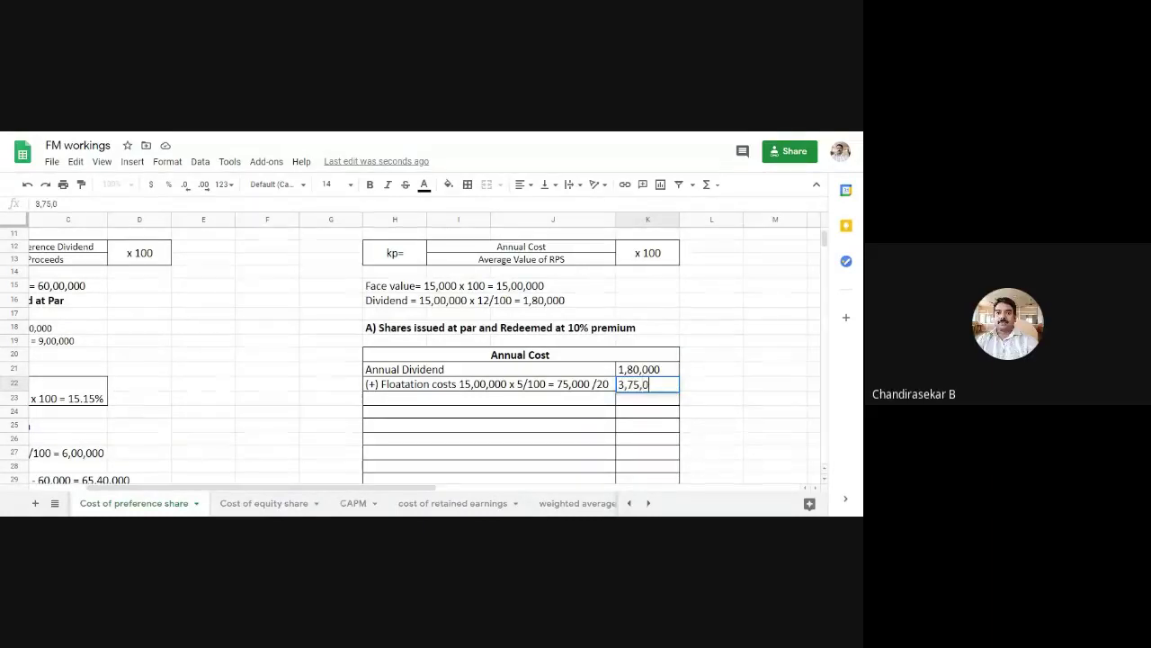
{"action": "key", "text": "BackSpace"}
{"action": "key", "text": "BackSpace"}
{"action": "type", "text": "0"}
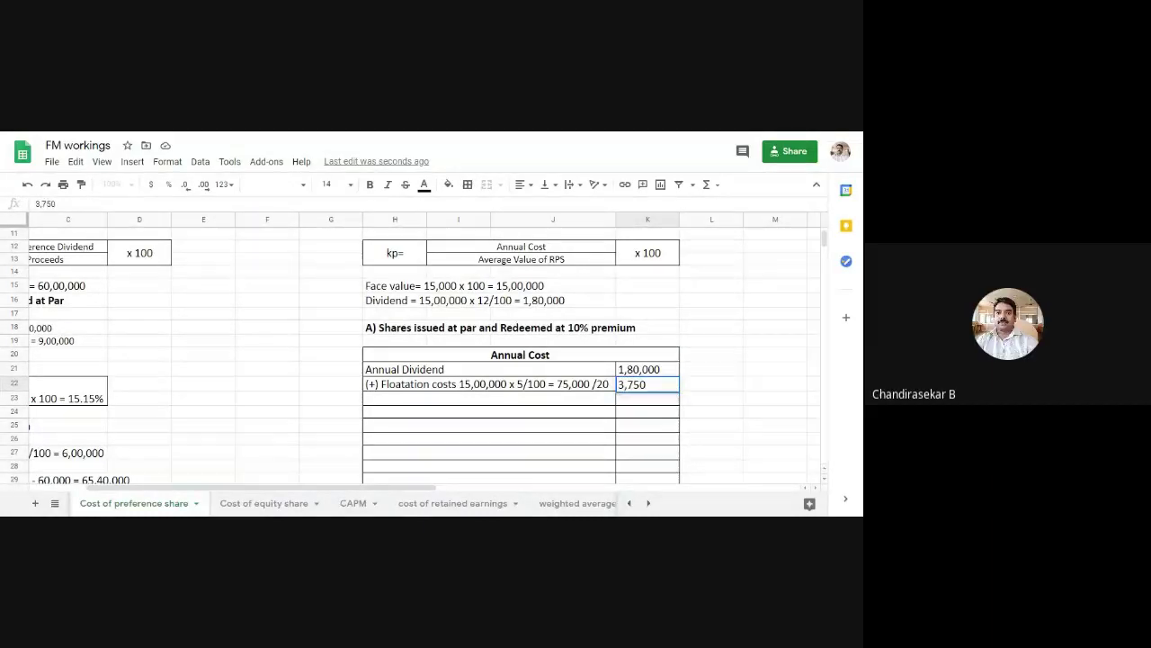
{"action": "left_click", "coordinate": [656, 428]}
- Right-align the Annual Dividend amount in K21
{"action": "left_click", "coordinate": [638, 372]}
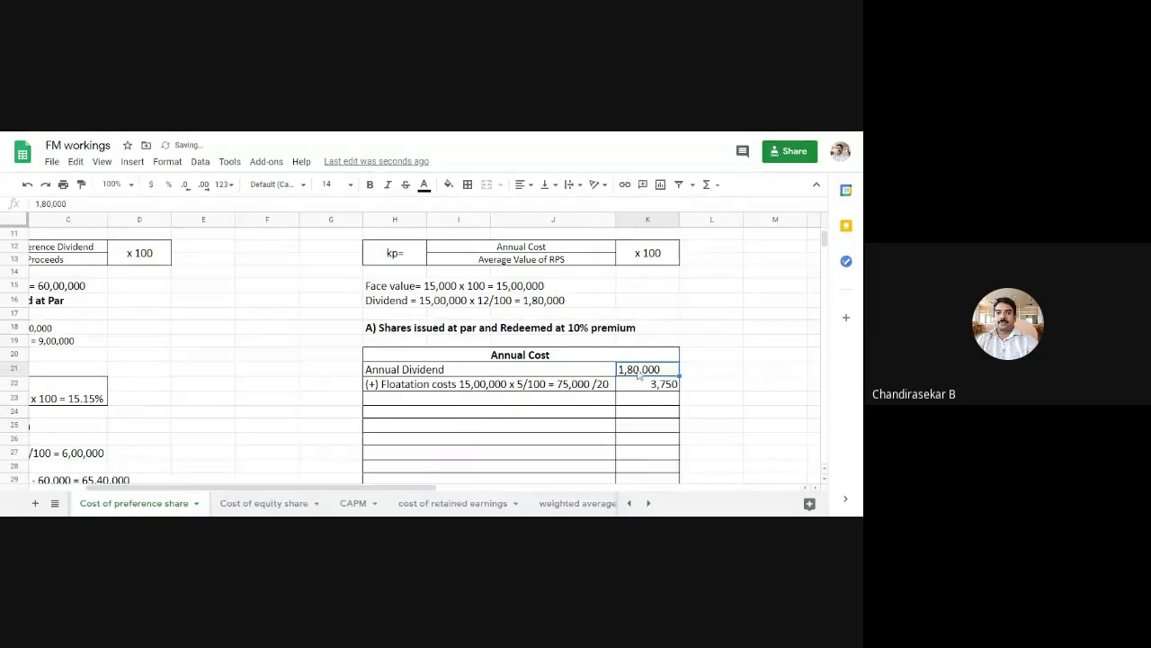
{"action": "left_click", "coordinate": [529, 184]}
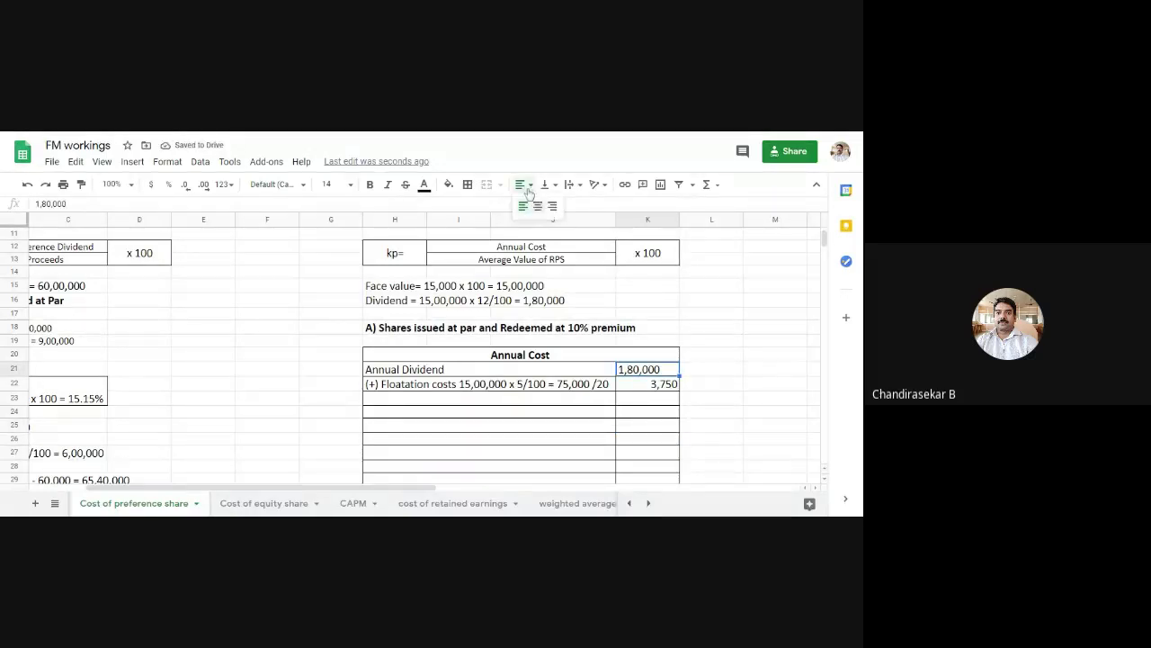
{"action": "left_click", "coordinate": [553, 211]}
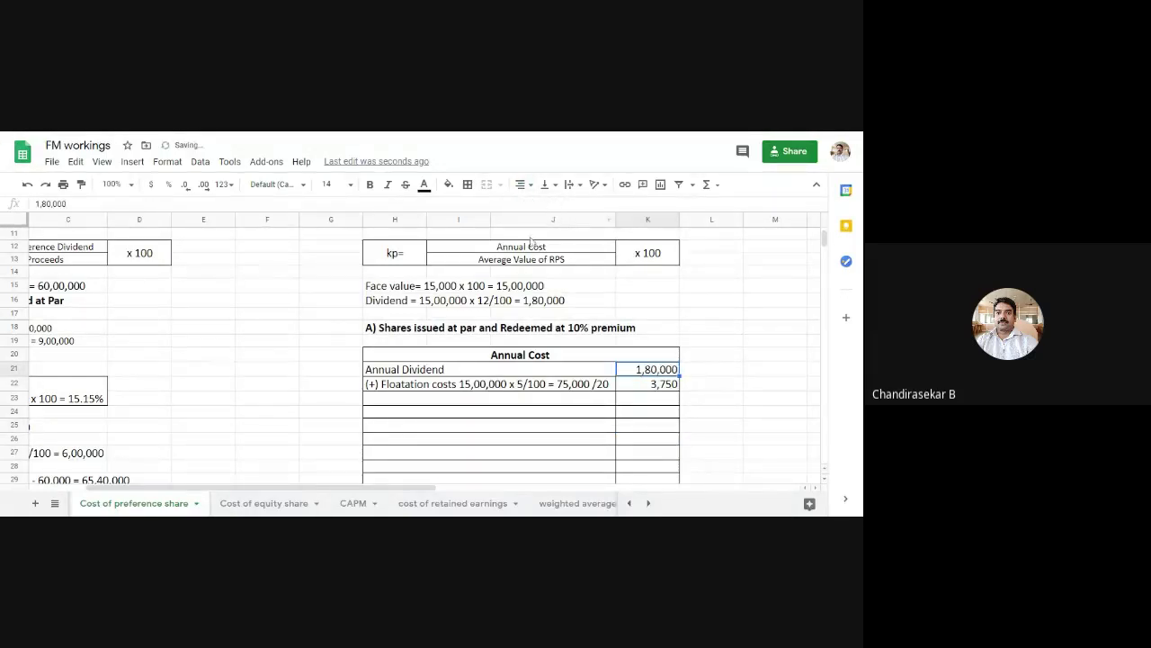
- Enter "(+)10% Premium on redemption =" in row 23, with "15,00,000 x 10/100 = 1,50,000/20" on a second line of the same cell
{"action": "left_click", "coordinate": [454, 405]}
{"action": "type", "text": "(+) Floatation costs 15,00,000 x 5/100 = 75,000 /20"}
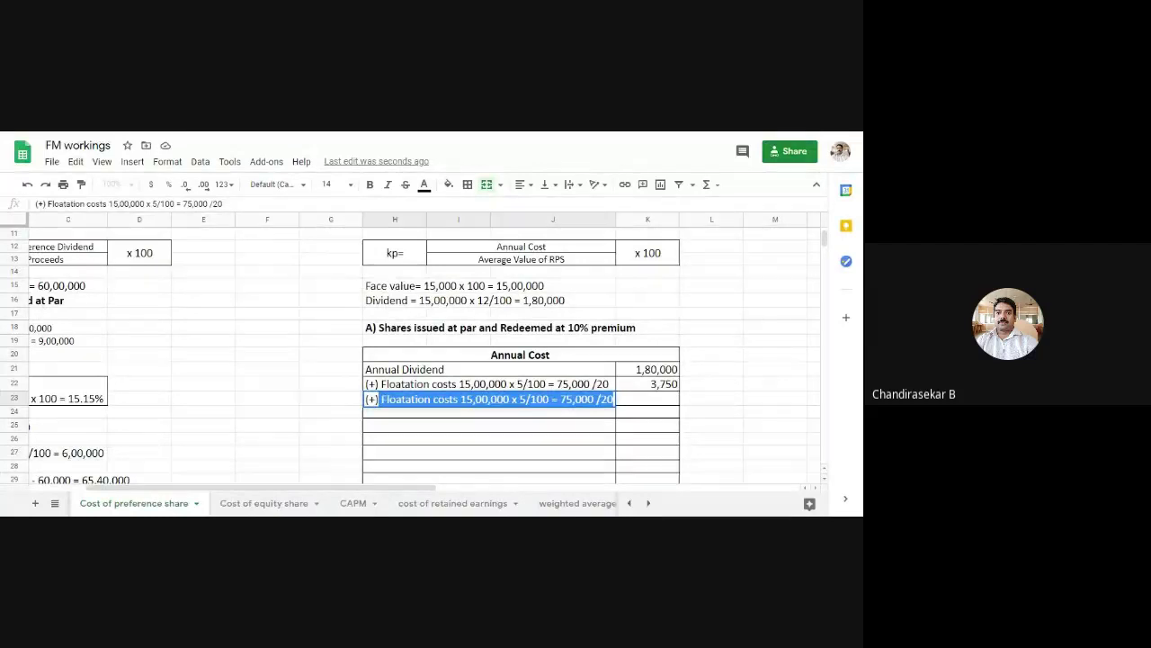
{"action": "key", "text": "BackSpace"}
{"action": "type", "text": "10"}
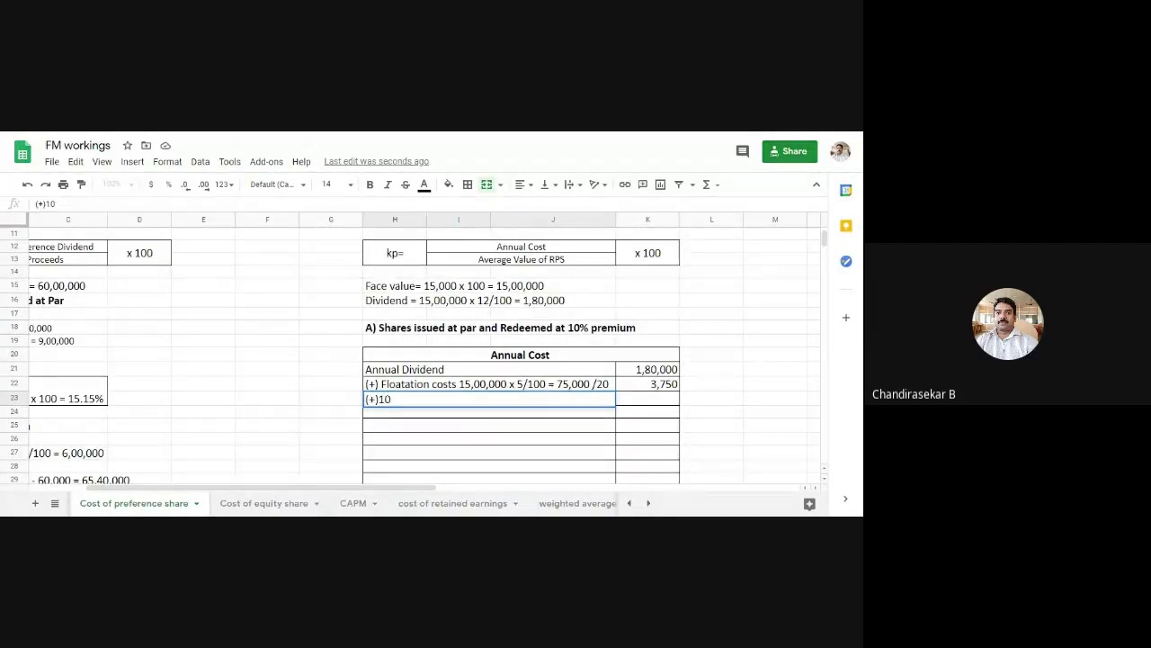
{"action": "type", "text": "% Premium on rede"}
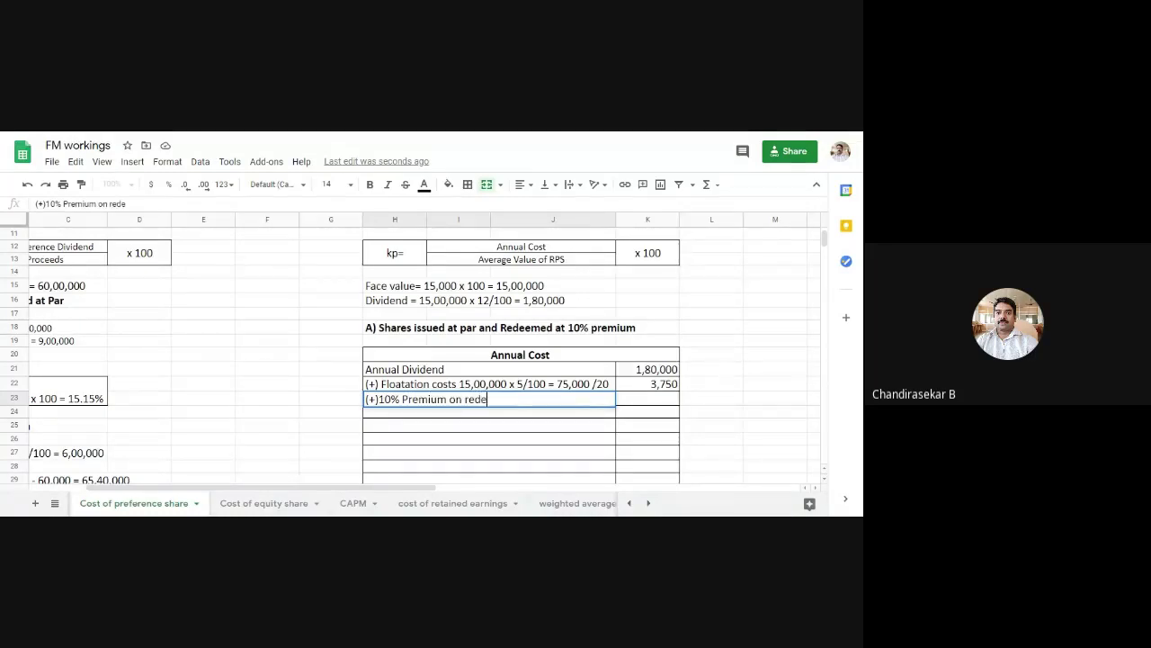
{"action": "type", "text": "mption ="}
{"action": "key", "text": "alt+Return"}
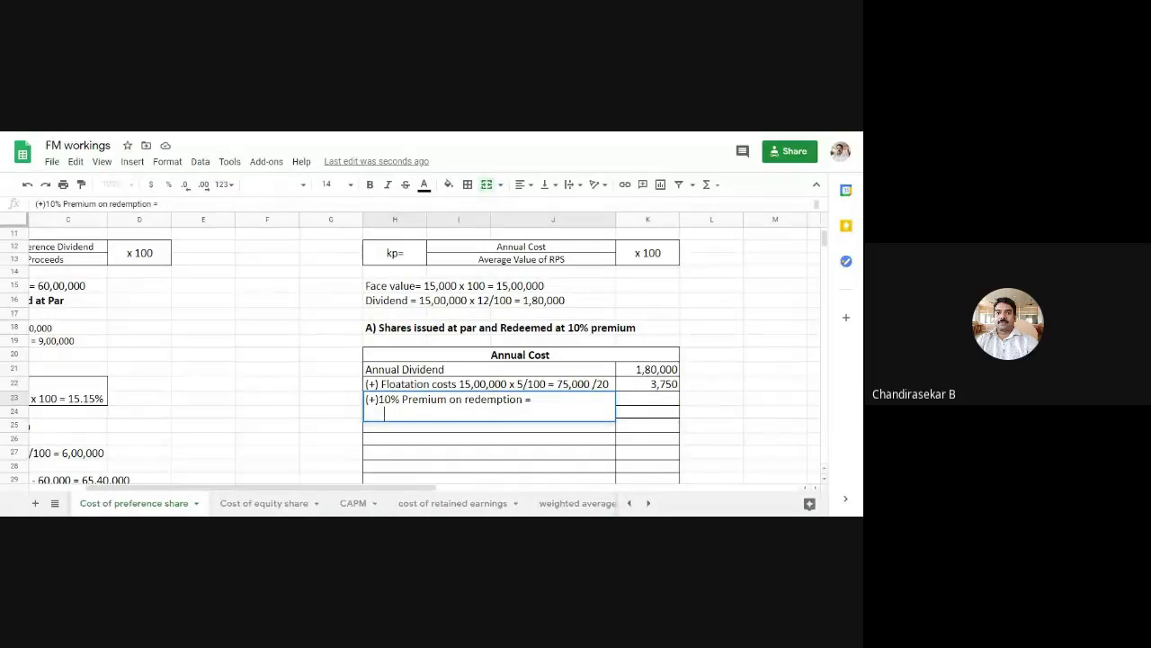
{"action": "type", "text": "15,00,000 x 10/1"}
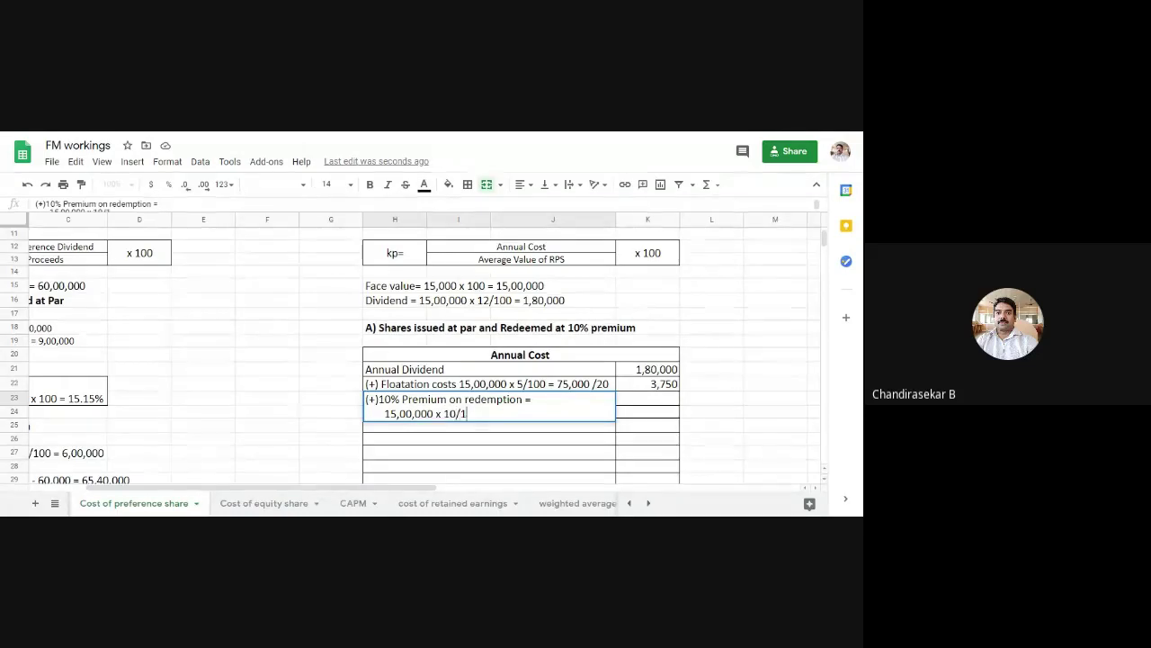
{"action": "type", "text": "00 = 1,50,0"}
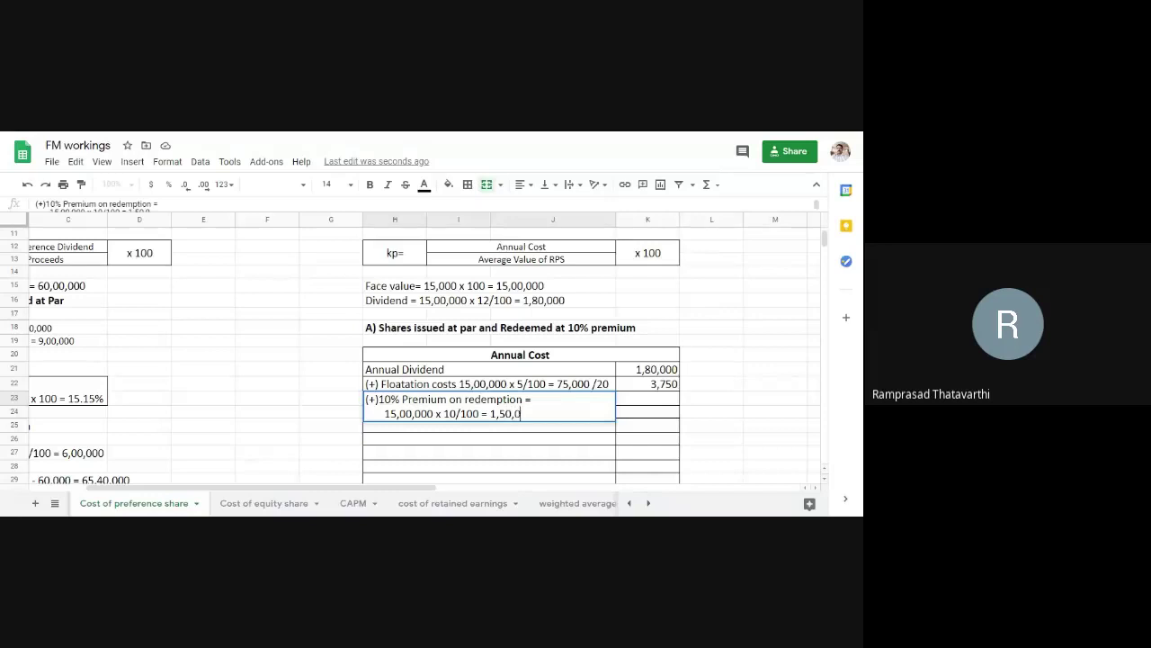
{"action": "type", "text": "00/20"}
{"action": "left_click", "coordinate": [656, 453]}
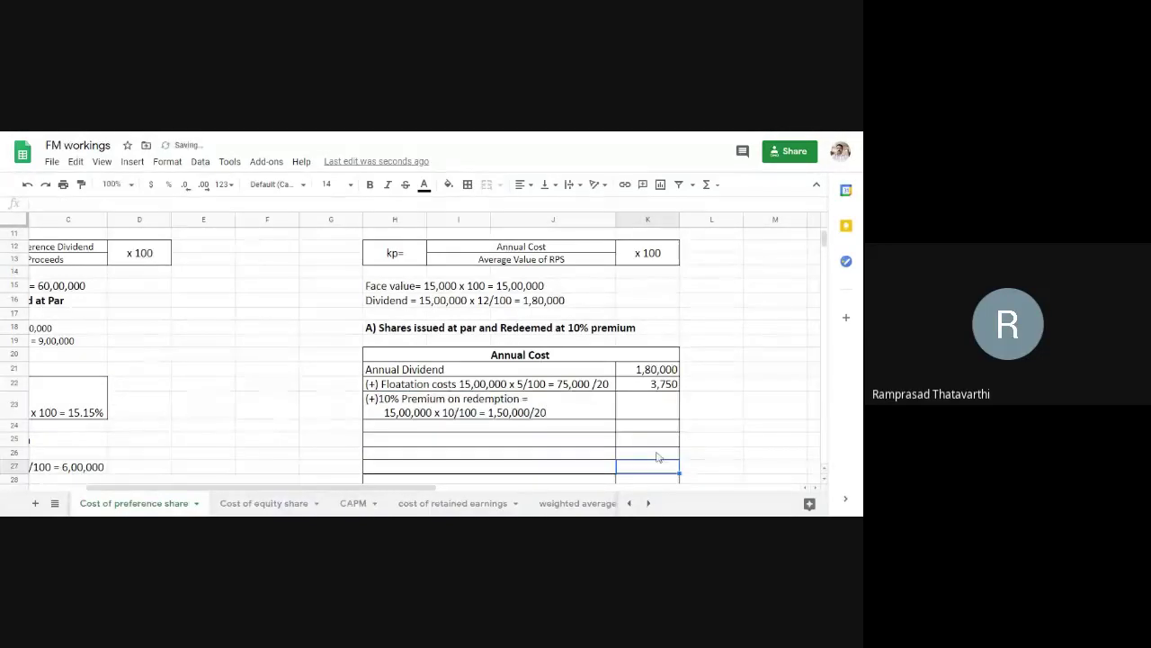
- Enter 7,500 in K23 as the annual amount for the premium on redemption
{"action": "double_click", "coordinate": [641, 410]}
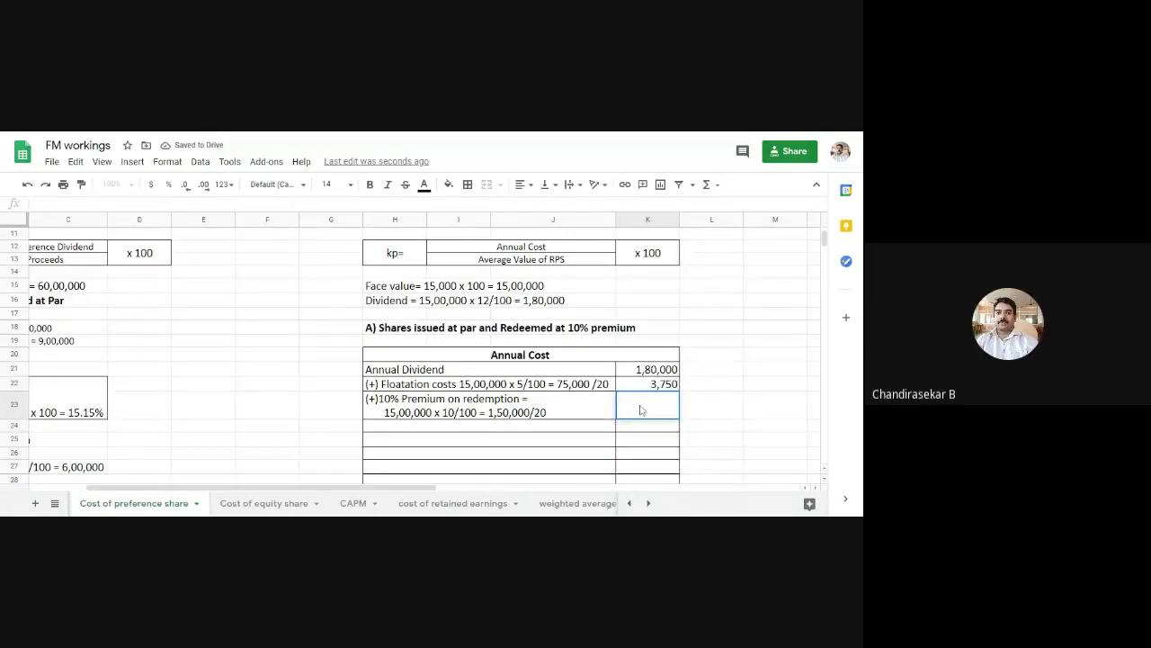
{"action": "type", "text": "7,500"}
{"action": "left_click", "coordinate": [729, 442]}
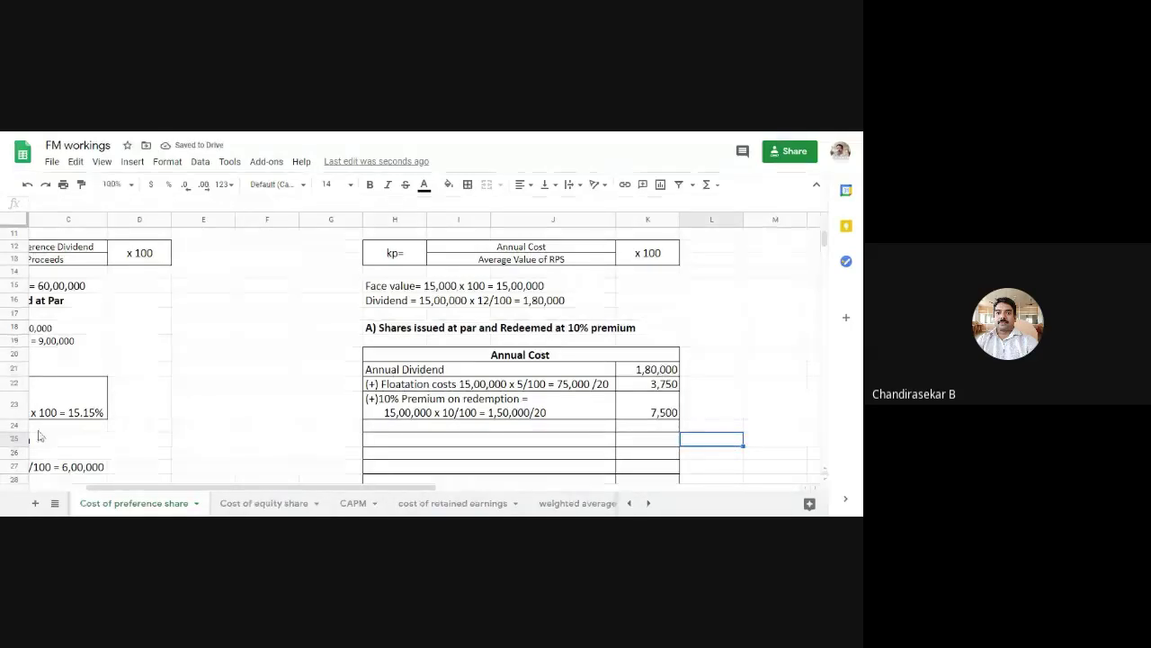
- Make row 24 taller and fill it with the total, labelled "Annual Cost", with 1,91,250 in K24
{"action": "left_click_drag", "start_coordinate": [26, 433], "coordinate": [27, 441]}
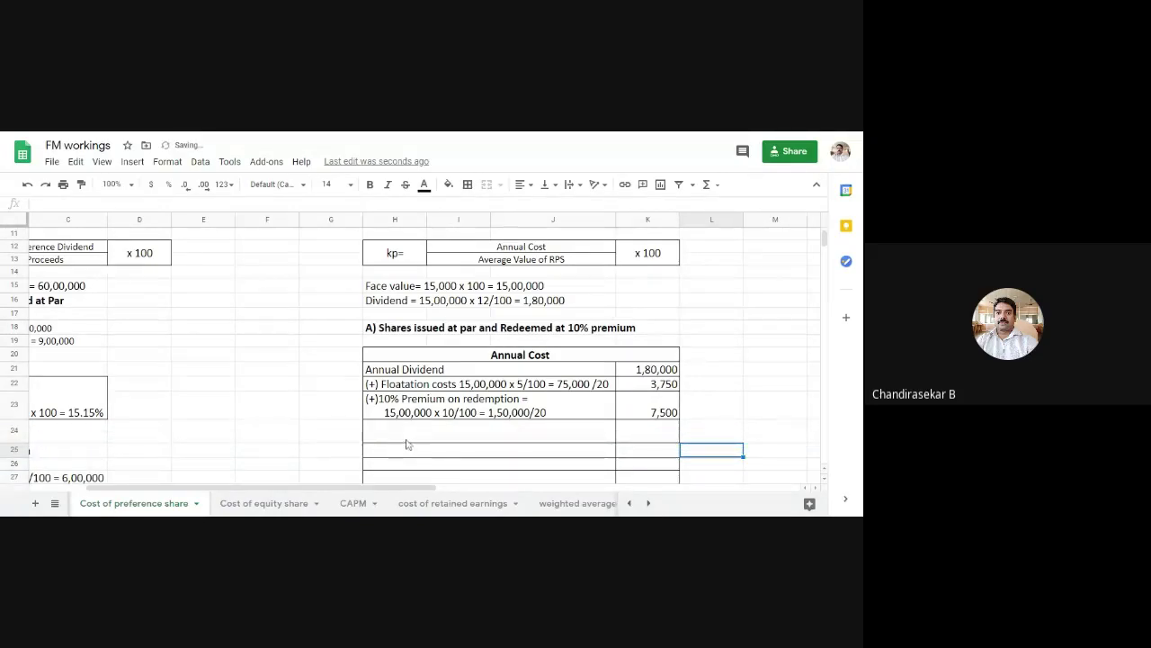
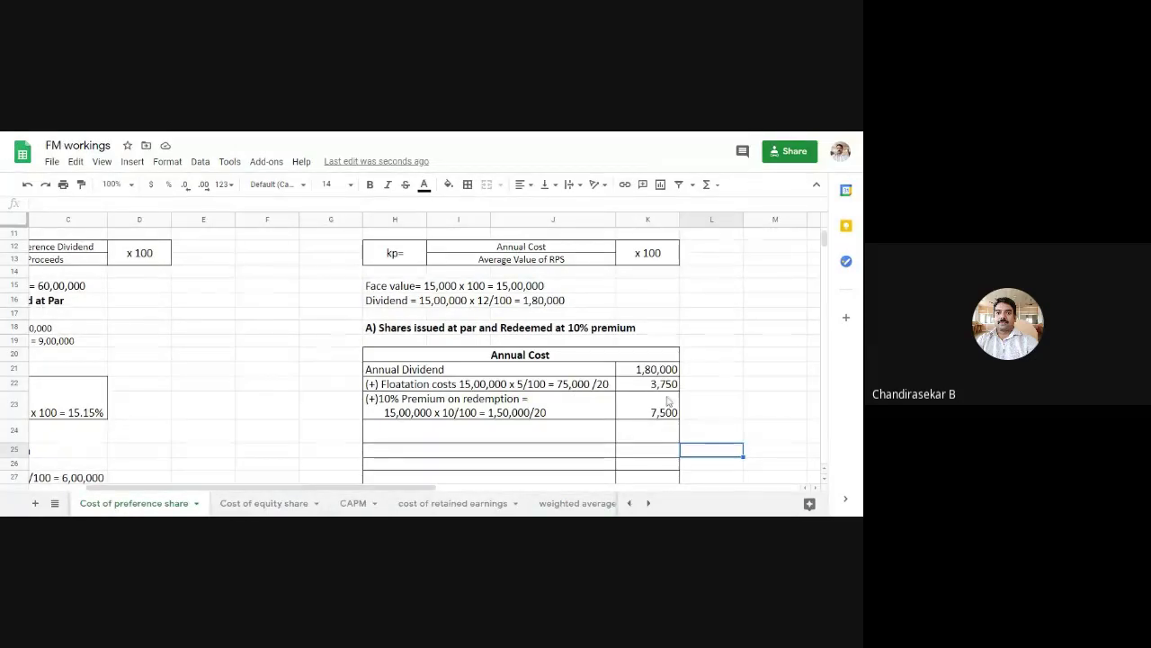
{"action": "left_click", "coordinate": [654, 436]}
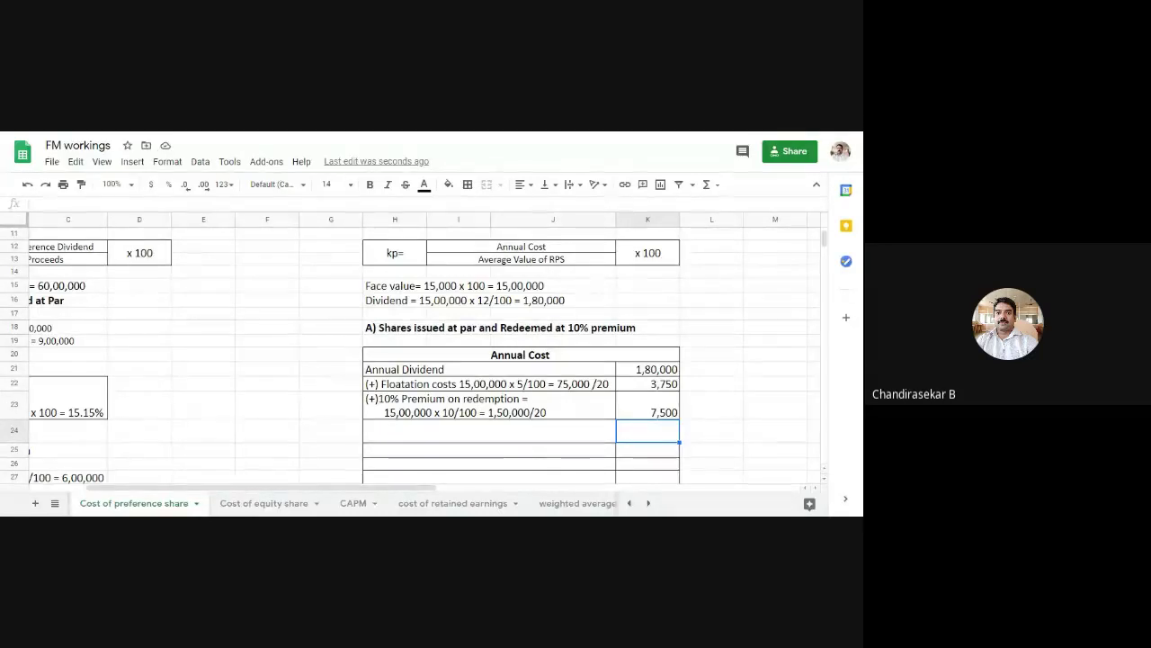
{"action": "type", "text": "1"}
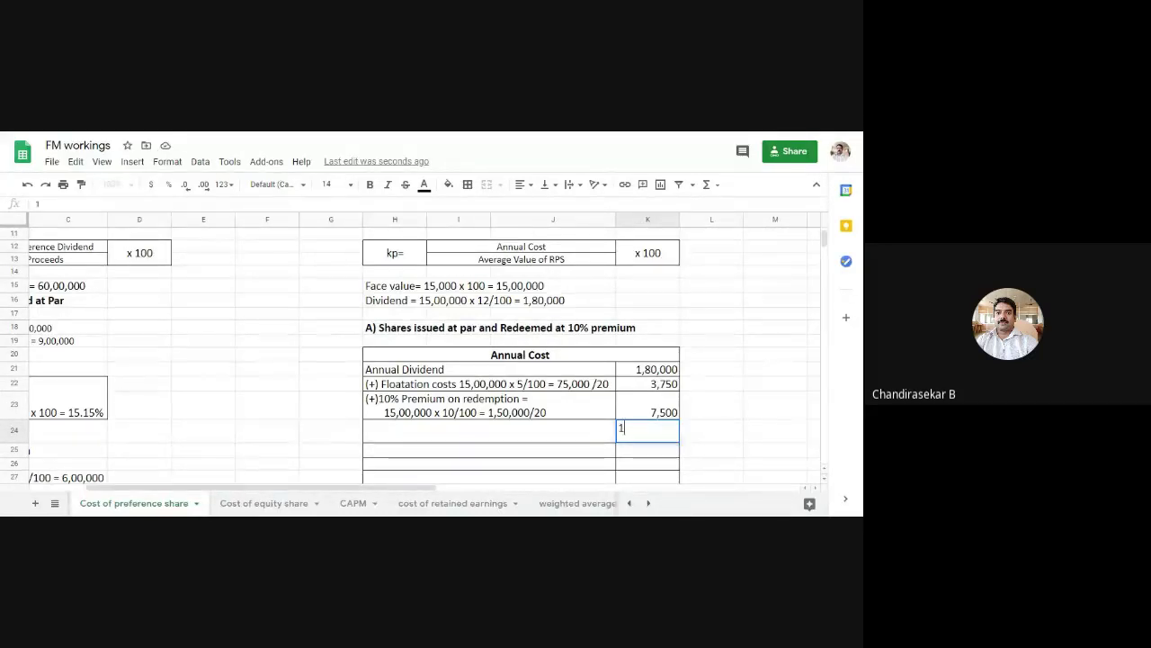
{"action": "type", "text": ",91,250"}
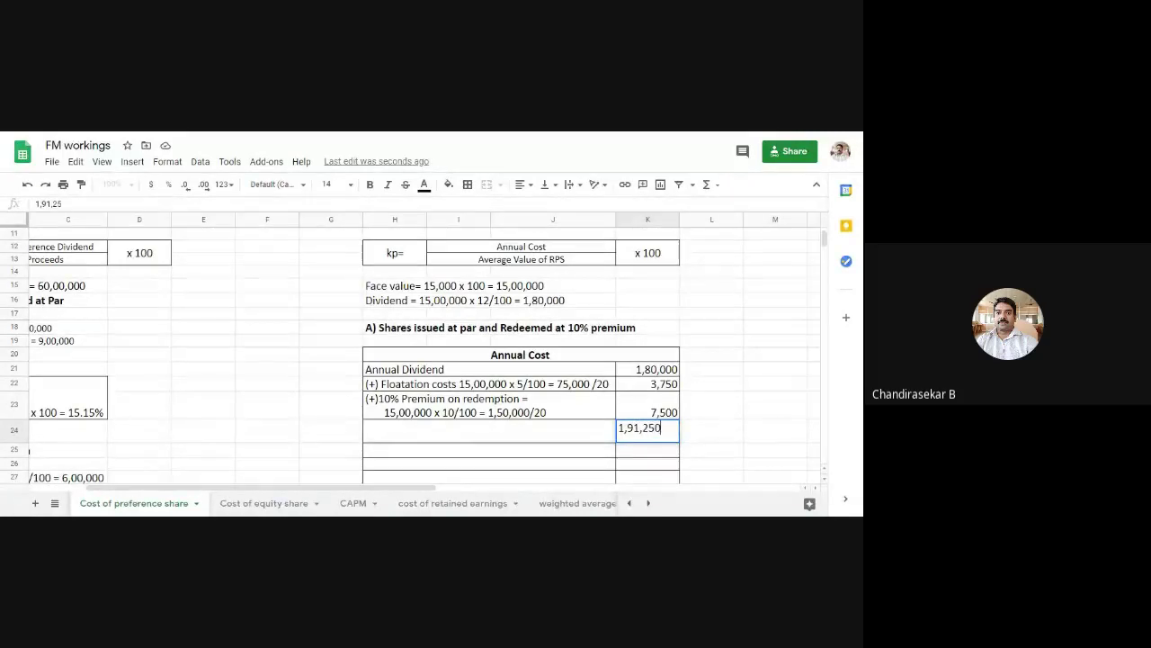
{"action": "left_click", "coordinate": [572, 437]}
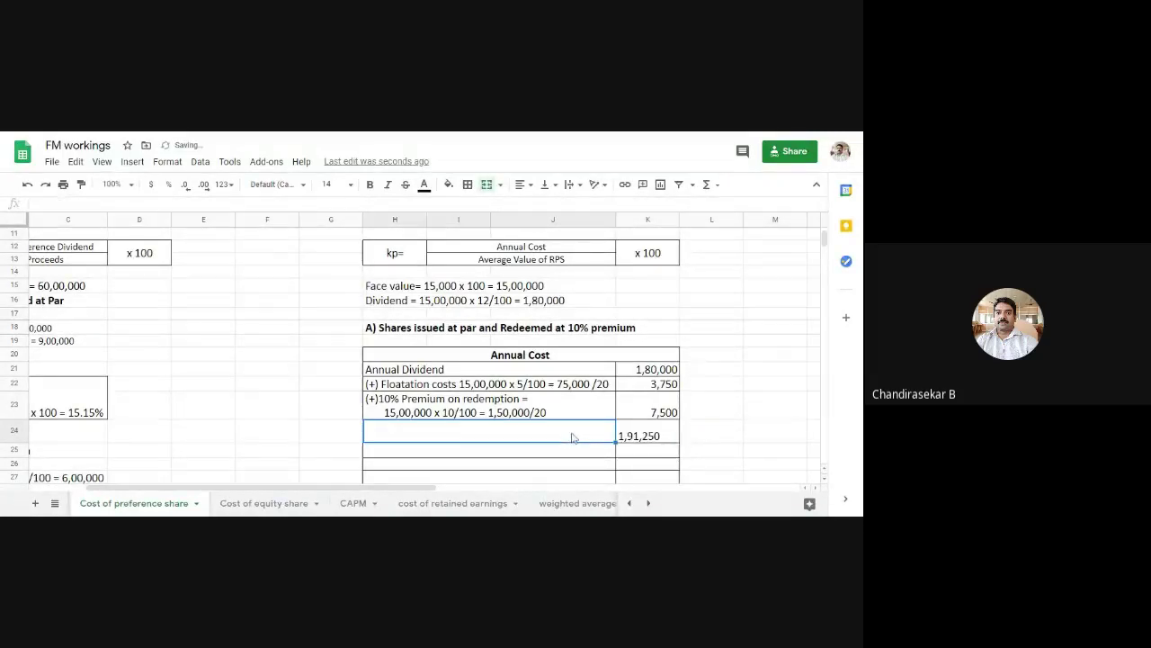
{"action": "type", "text": "Annual Cos"}
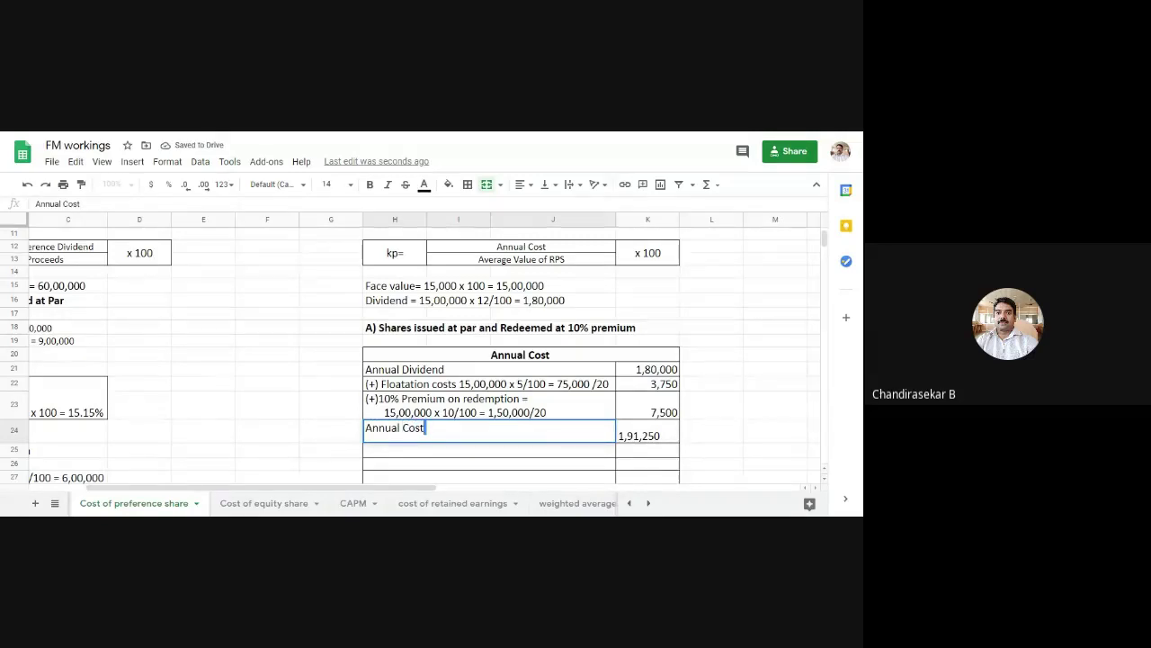
{"action": "type", "text": "t"}
{"action": "left_click", "coordinate": [559, 477]}
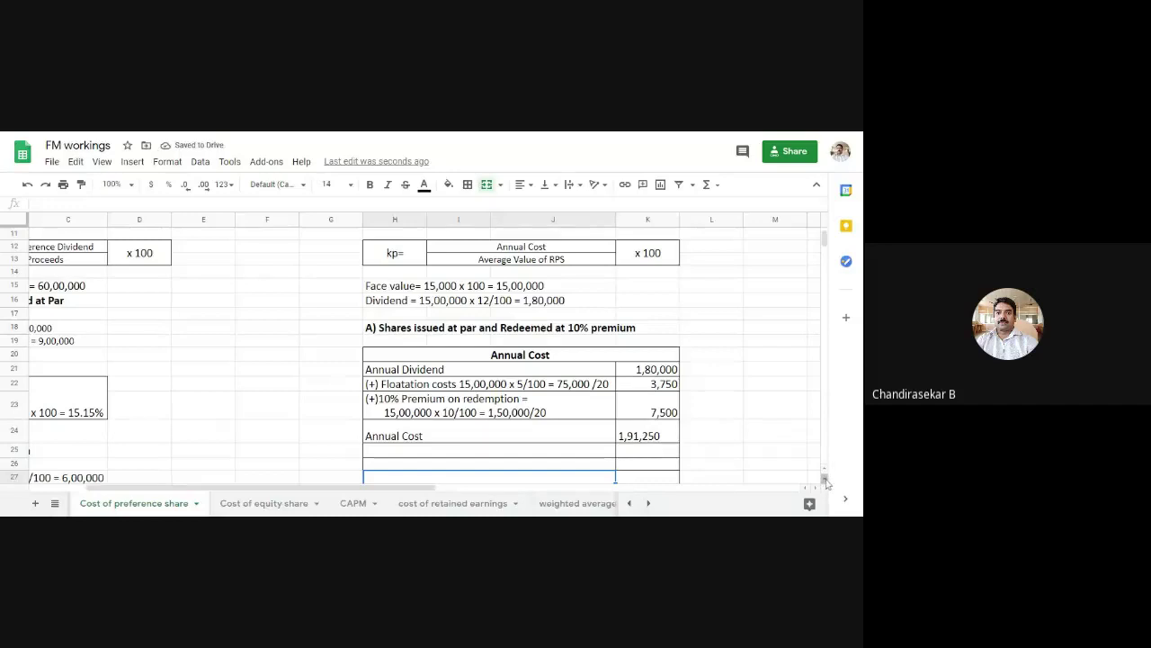
- Remove all borders from the unused table rows 26 to 31, columns H to K
{"action": "scroll", "coordinate": [828, 483], "scroll_direction": "down", "scroll_amount": 1}
{"action": "scroll", "coordinate": [824, 483], "scroll_direction": "down", "scroll_amount": 1}
{"action": "left_click", "coordinate": [776, 400]}
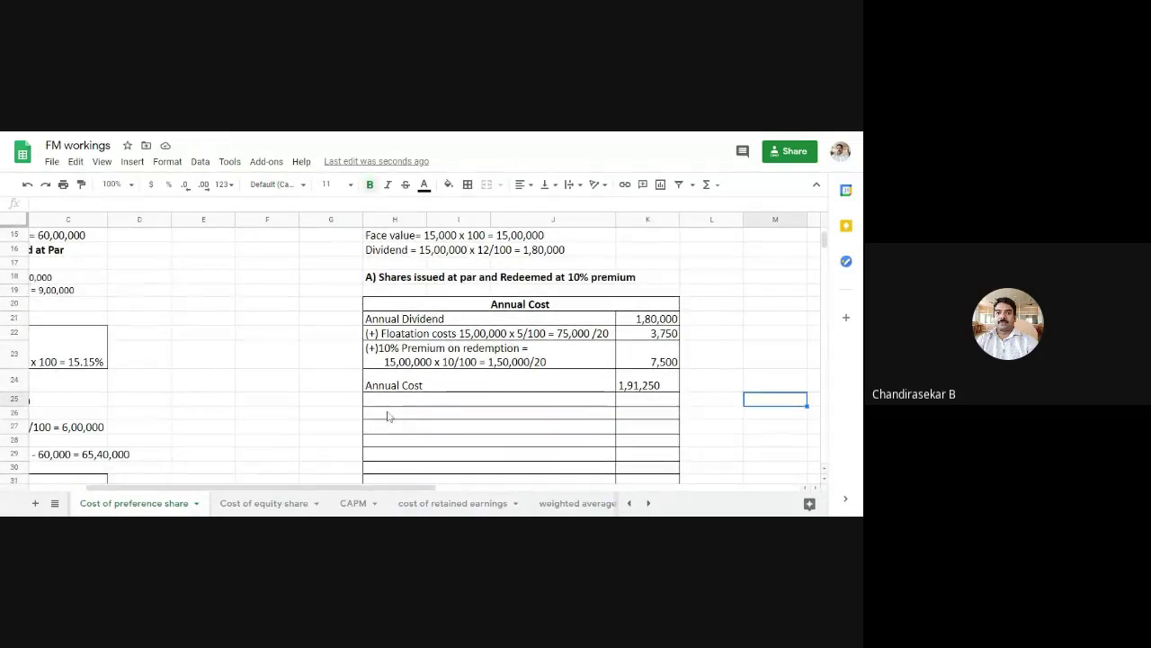
{"action": "left_click_drag", "start_coordinate": [389, 416], "coordinate": [663, 384]}
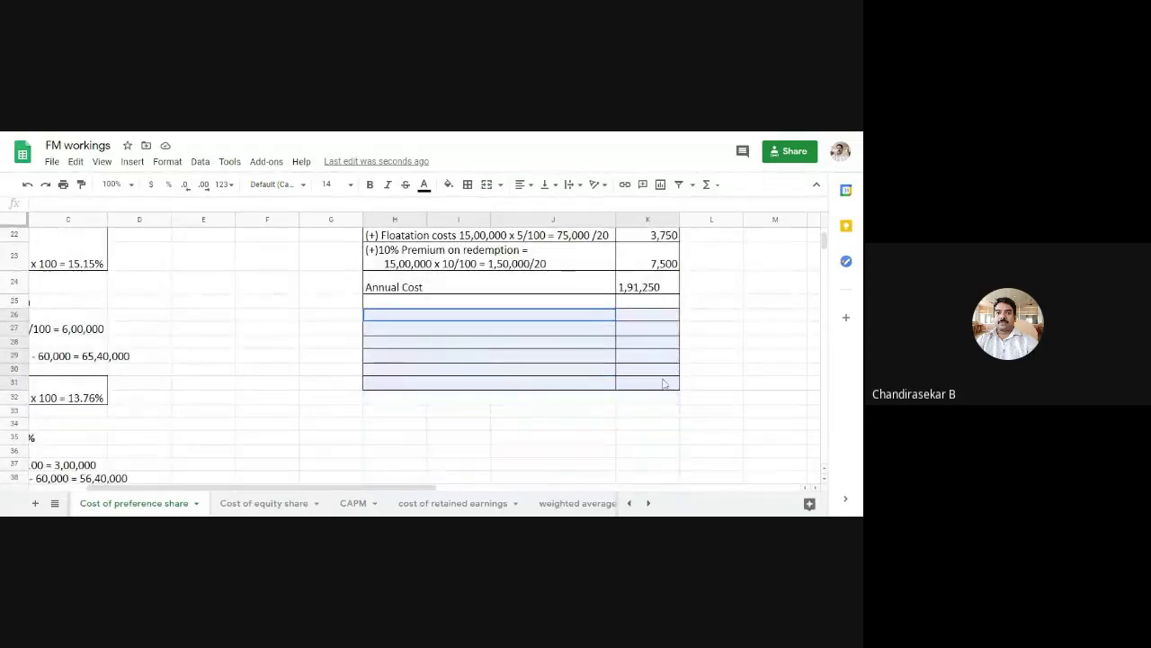
{"action": "left_click", "coordinate": [468, 184]}
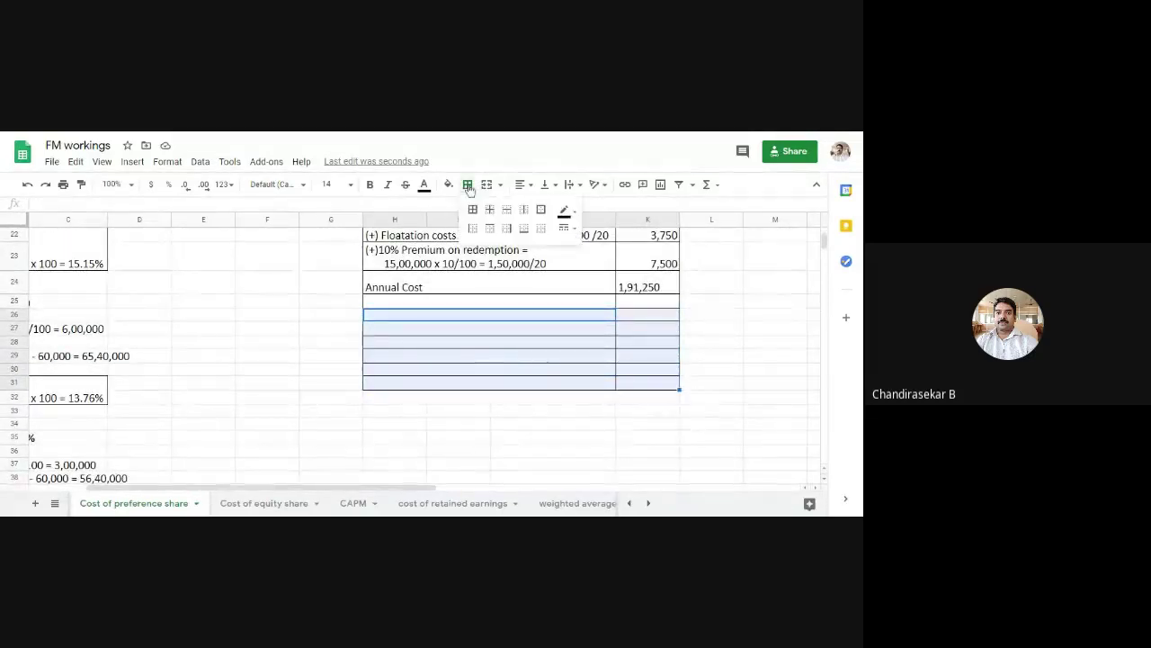
{"action": "left_click", "coordinate": [541, 230]}
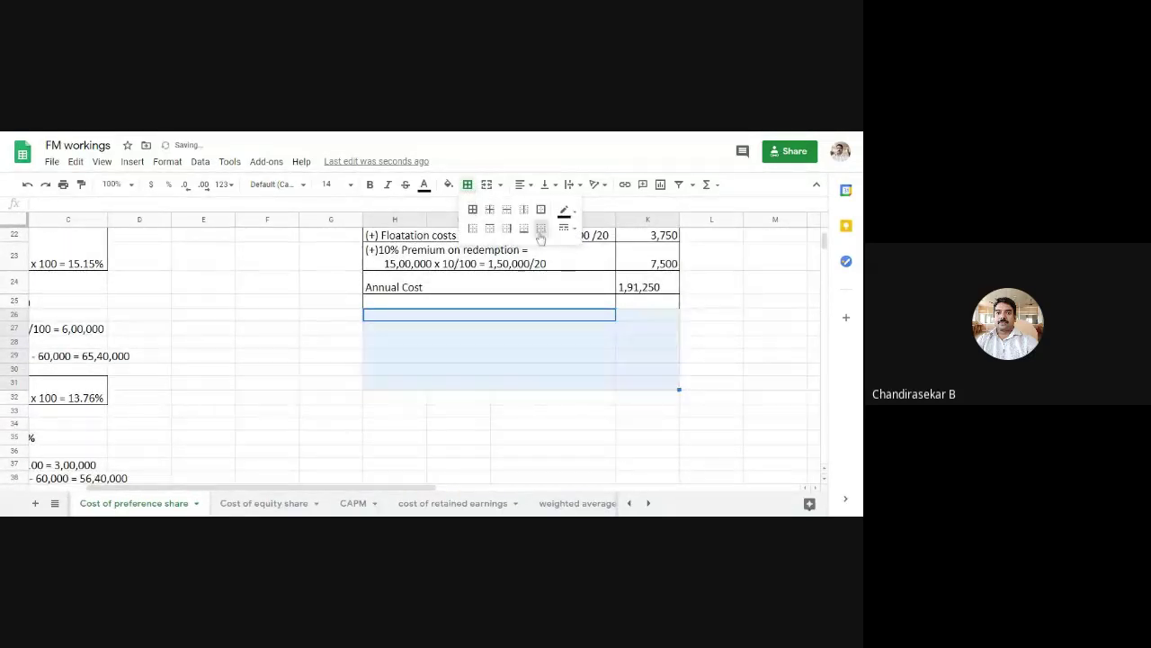
{"action": "left_click", "coordinate": [499, 358]}
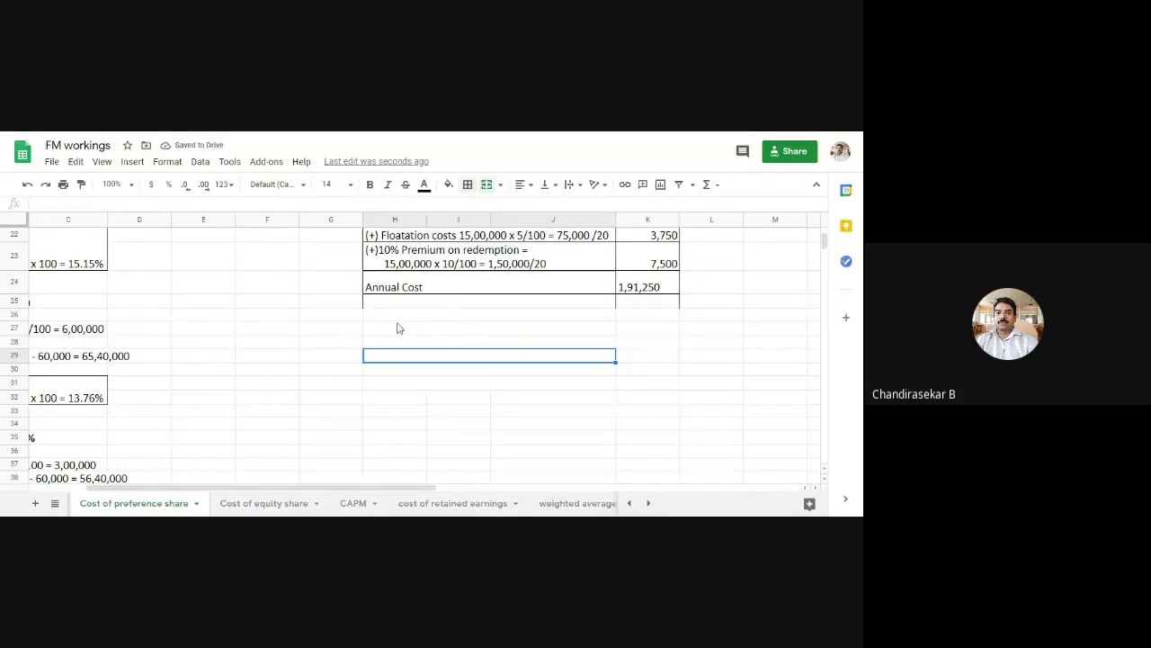
- Enter the formula text "Average value of RPS = NP + RV" in row 27 below the Annual Cost table
{"action": "left_click", "coordinate": [399, 329]}
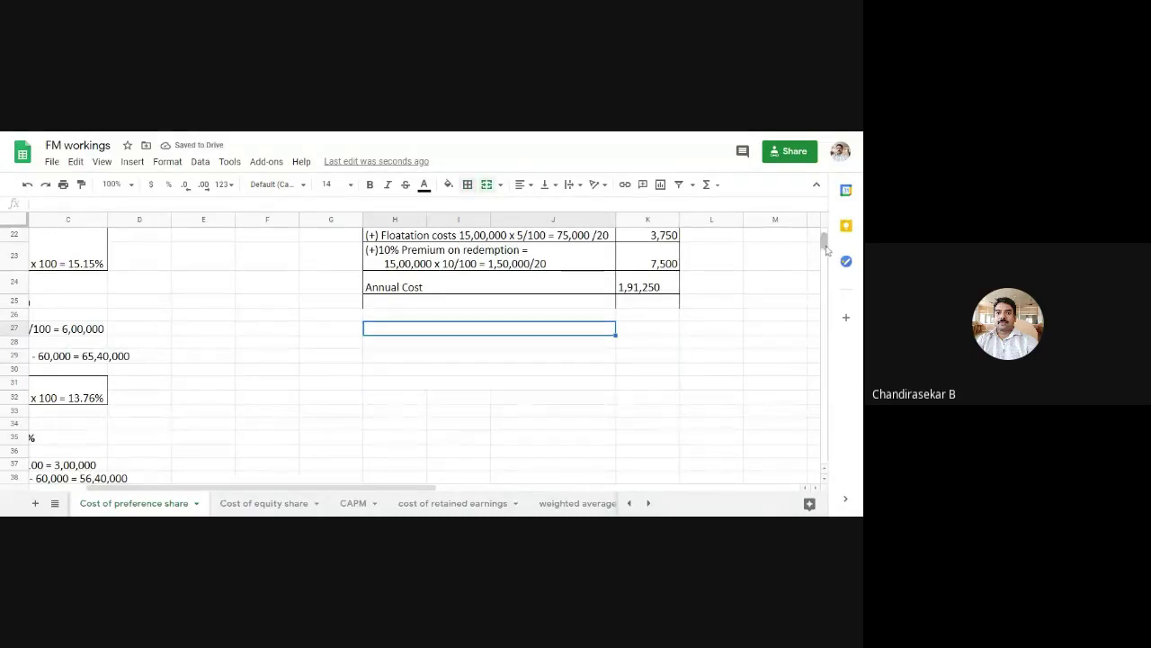
{"action": "left_click_drag", "start_coordinate": [826, 250], "coordinate": [823, 238]}
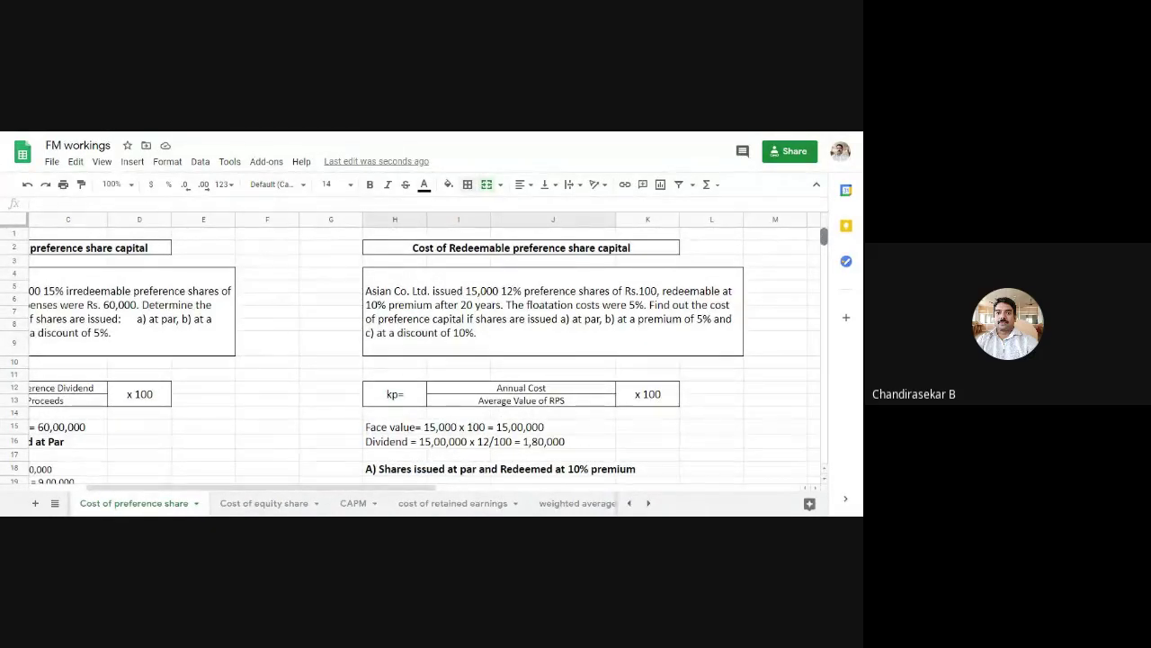
{"action": "left_click_drag", "start_coordinate": [823, 237], "coordinate": [824, 252]}
{"action": "double_click", "coordinate": [452, 266]}
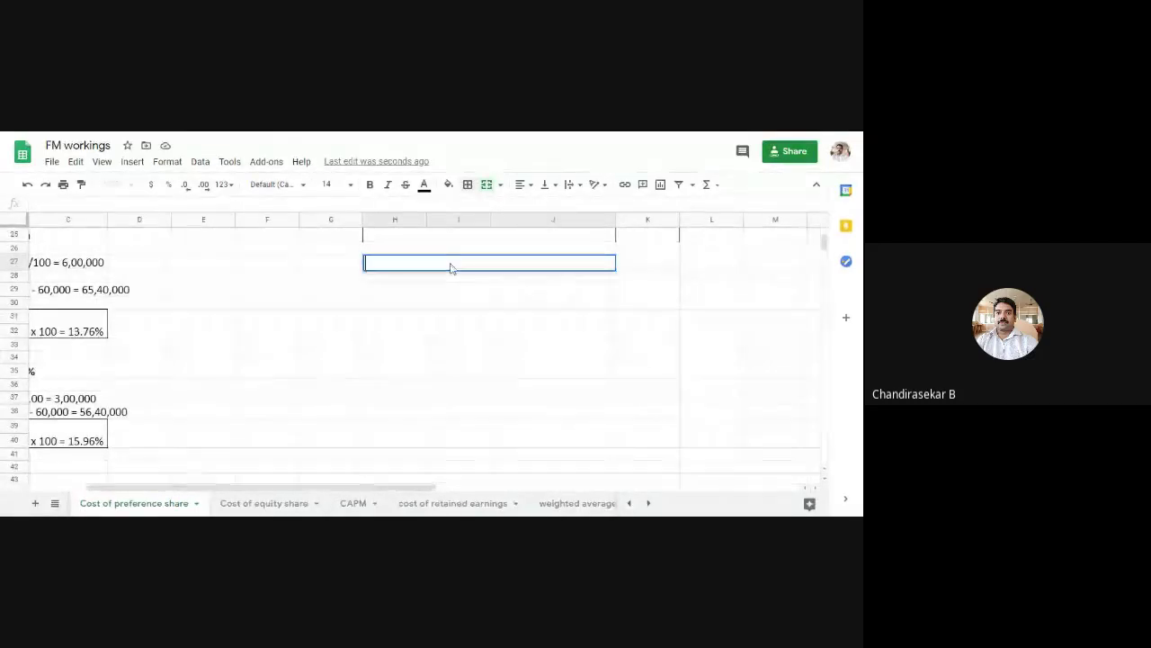
{"action": "type", "text": "Av"}
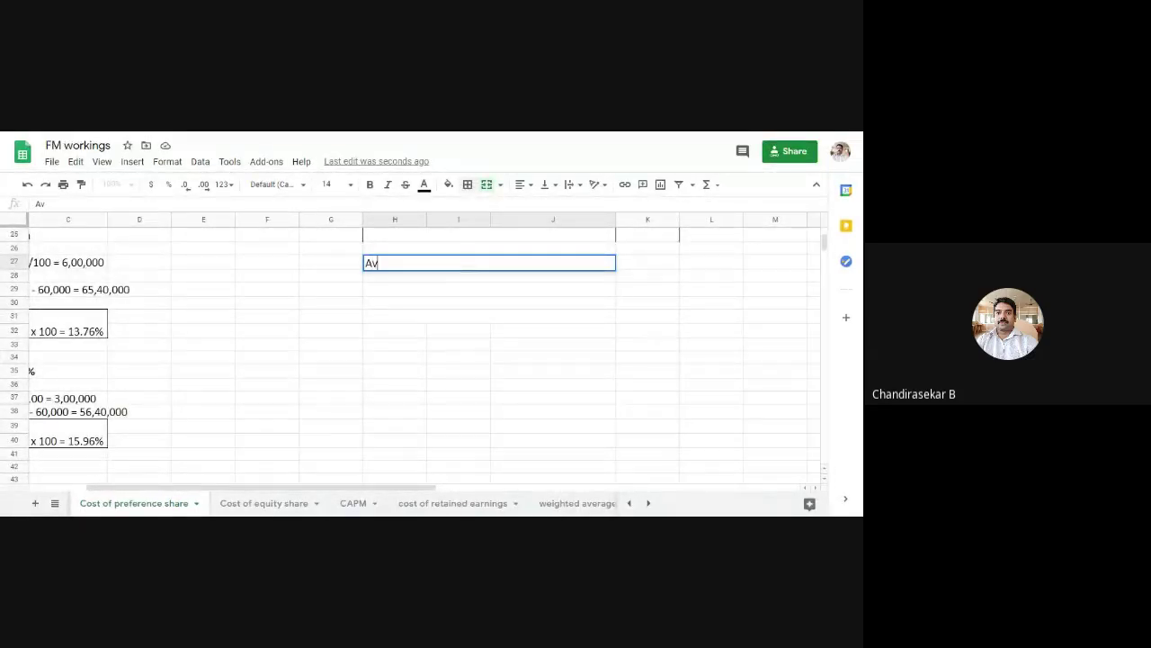
{"action": "type", "text": "erage value of RPS"}
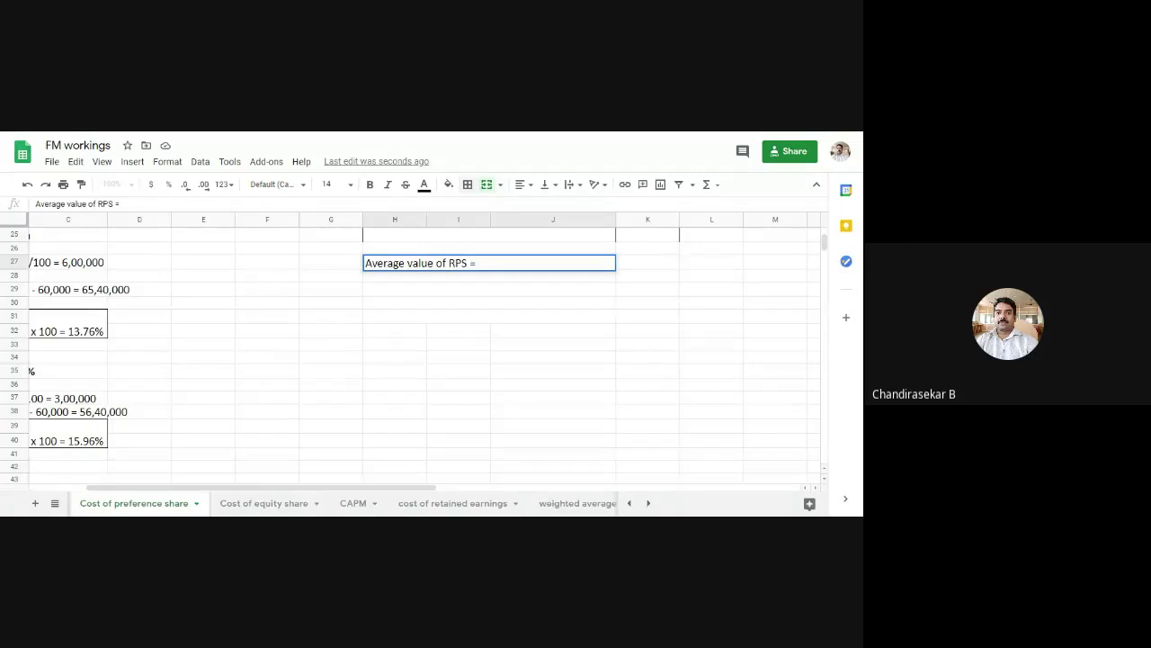
{"action": "type", "text": " = NP + RV"}
{"action": "left_click", "coordinate": [467, 293]}
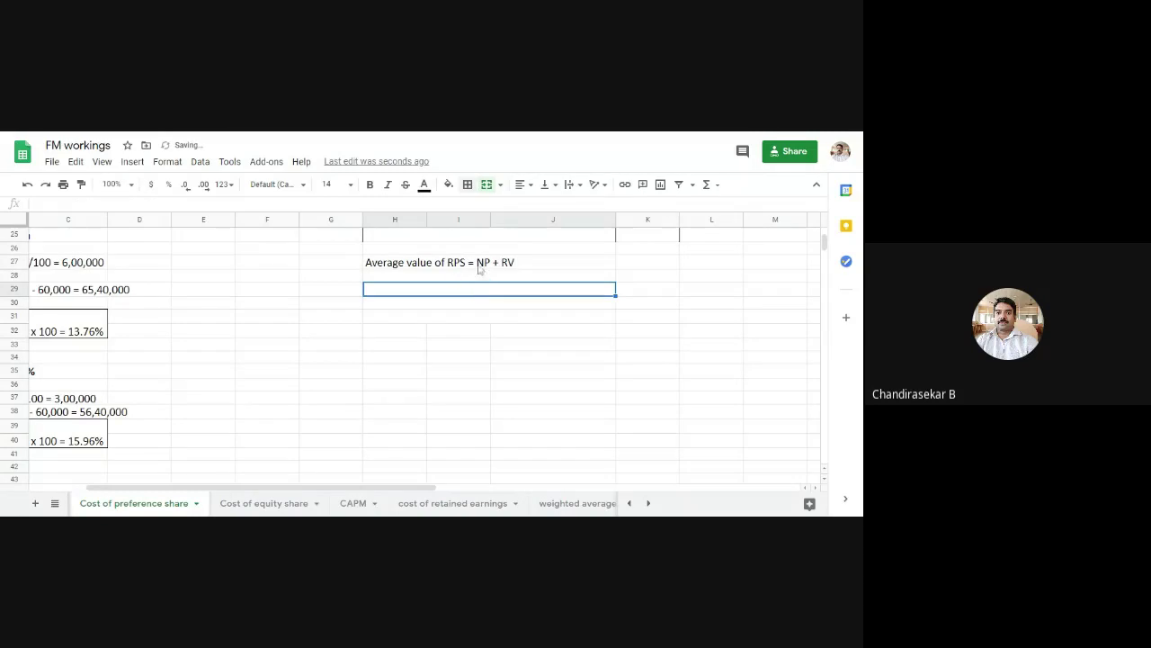
- Move the text "NP + RV" out of the row 27 label into K27, leaving "Average value of RPS =" in the label
{"action": "left_click", "coordinate": [474, 266]}
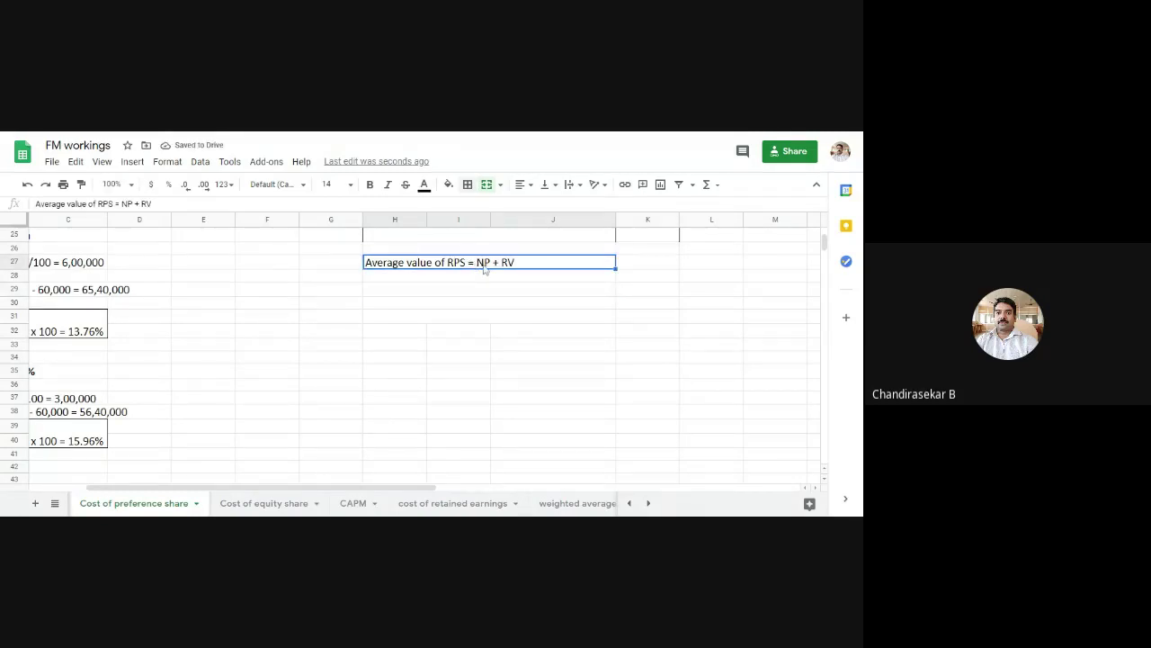
{"action": "double_click", "coordinate": [483, 265]}
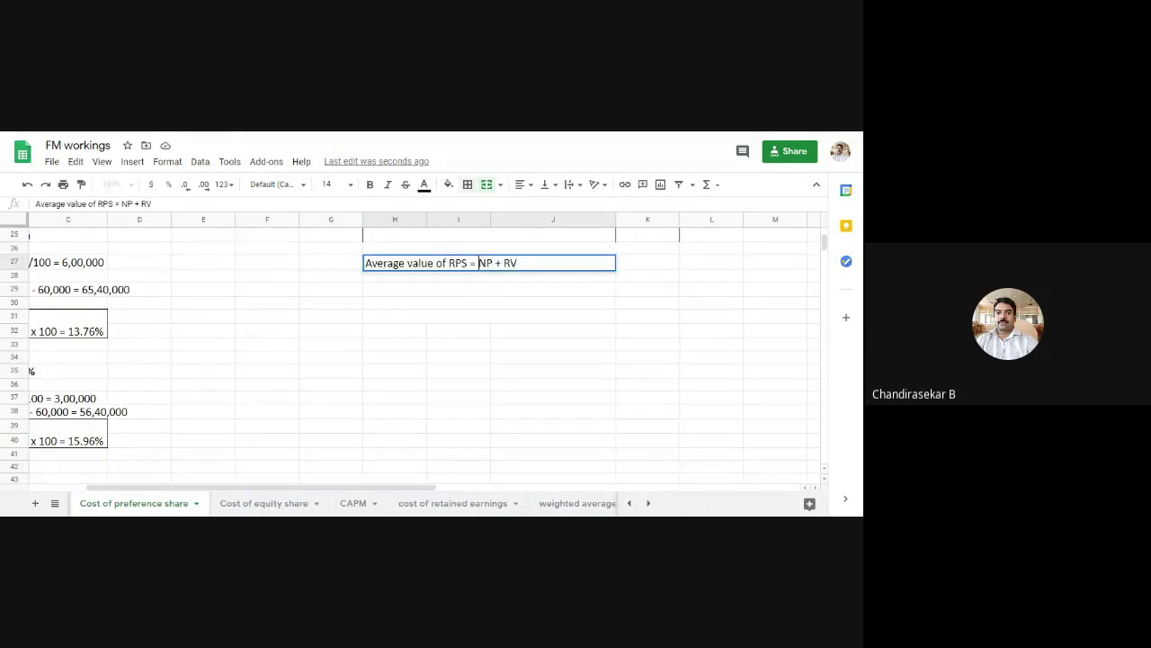
{"action": "left_click_drag", "start_coordinate": [479, 263], "coordinate": [518, 263]}
{"action": "key", "text": "ctrl+x"}
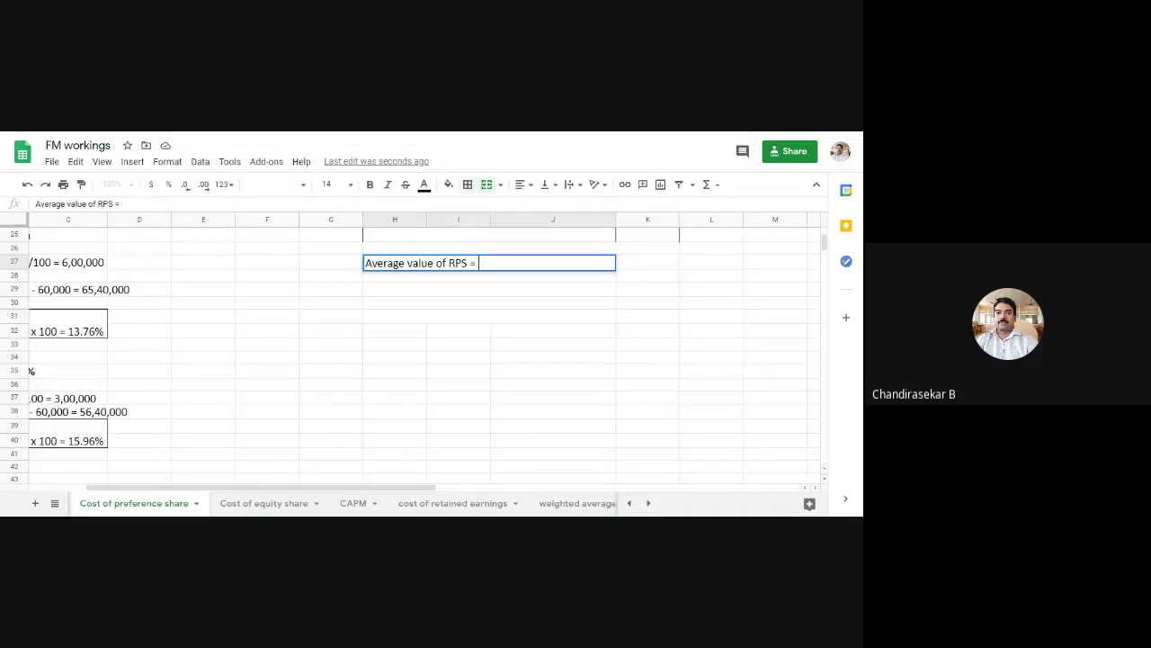
{"action": "left_click", "coordinate": [654, 265]}
{"action": "key", "text": "ctrl+v"}
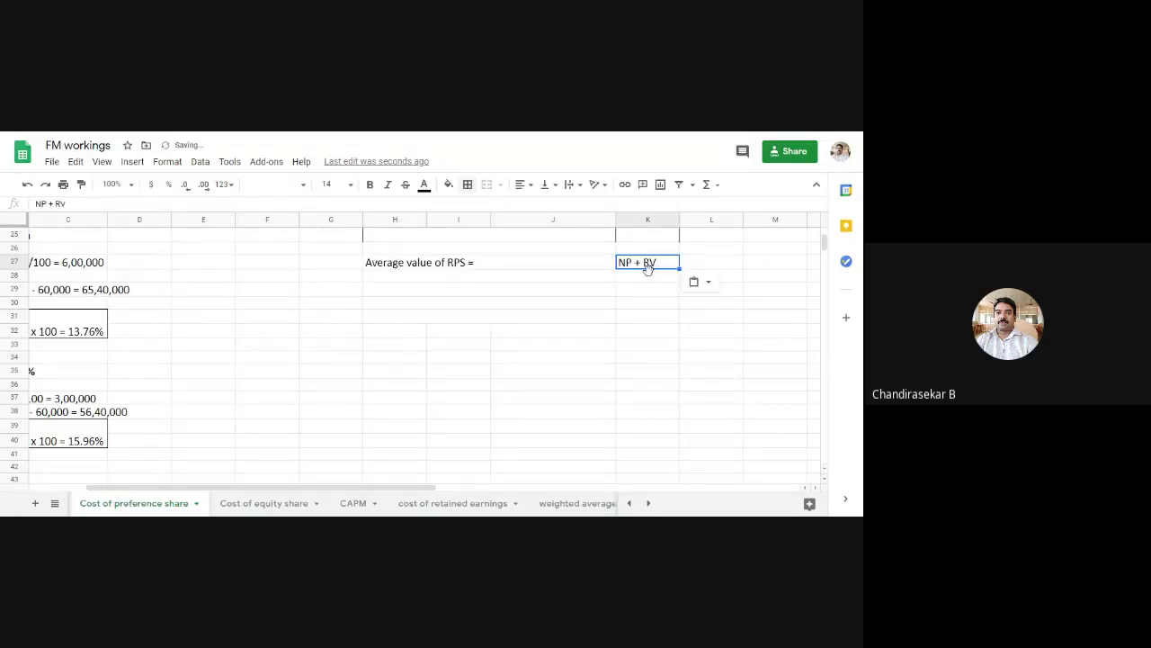
- Add top and inner horizontal borders to K27:K28 and enter 2 in K28 as the divisor under "NP + RV"
{"action": "left_click_drag", "start_coordinate": [648, 269], "coordinate": [652, 281]}
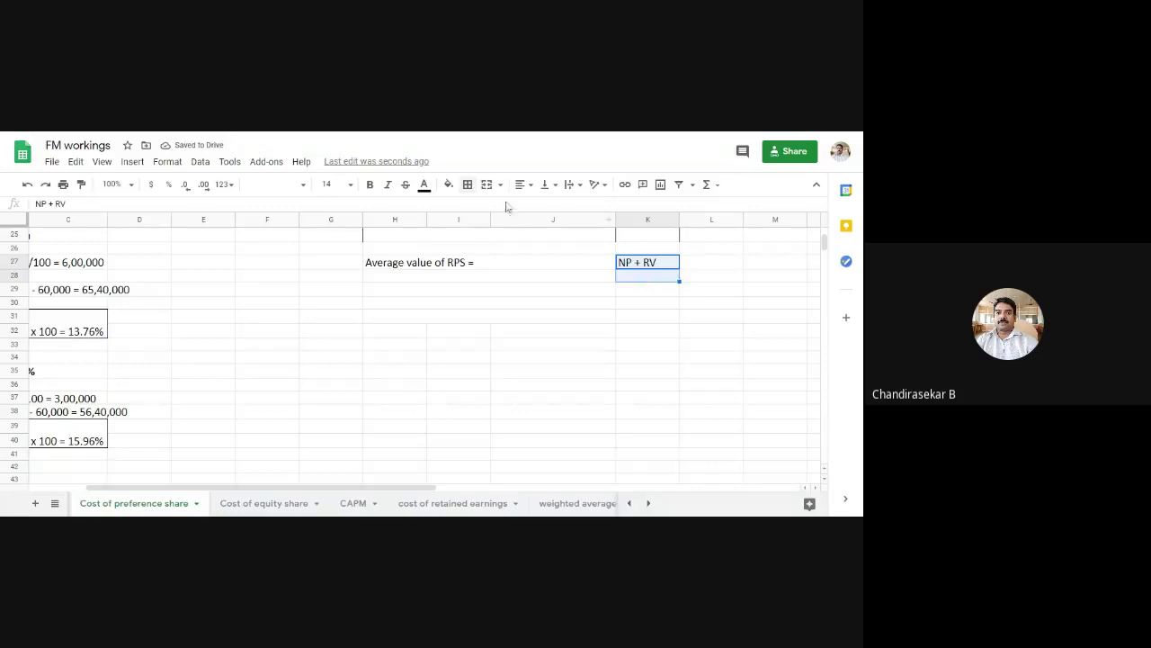
{"action": "left_click", "coordinate": [467, 183]}
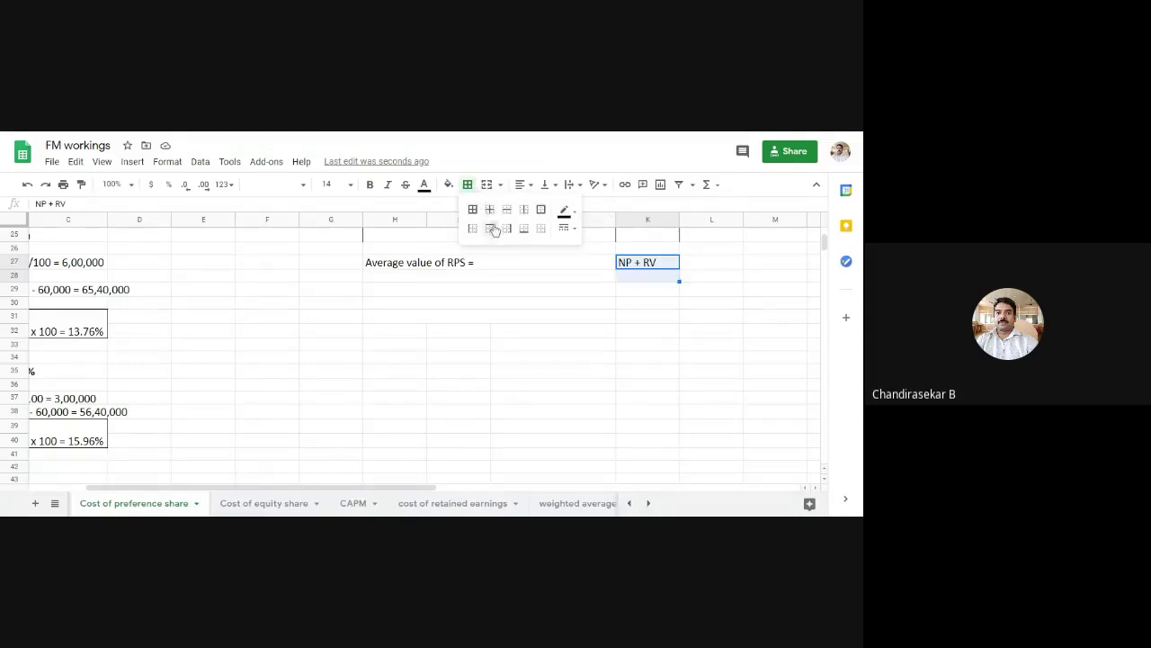
{"action": "left_click", "coordinate": [492, 230]}
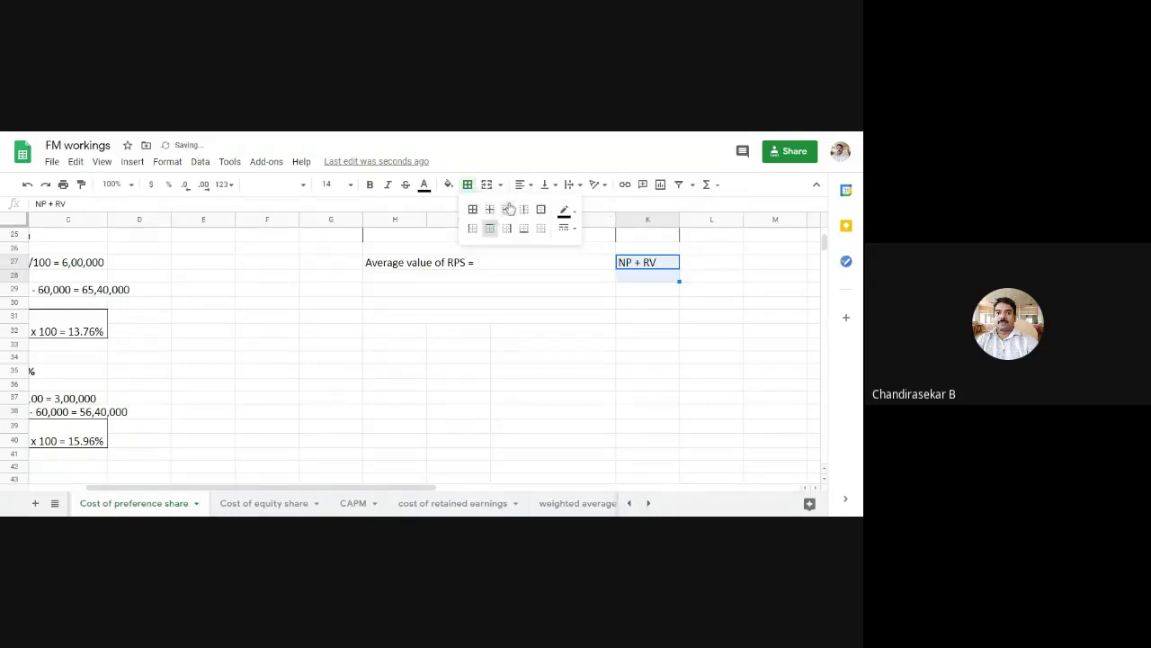
{"action": "left_click", "coordinate": [507, 209]}
{"action": "left_click", "coordinate": [622, 279]}
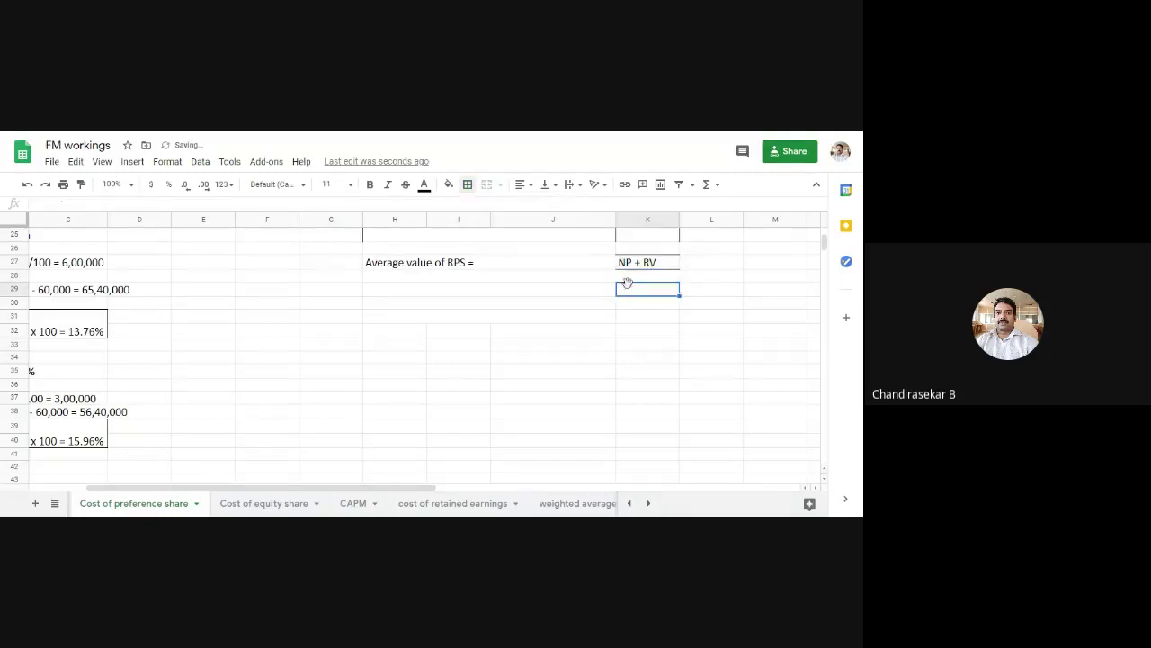
{"action": "type", "text": "2"}
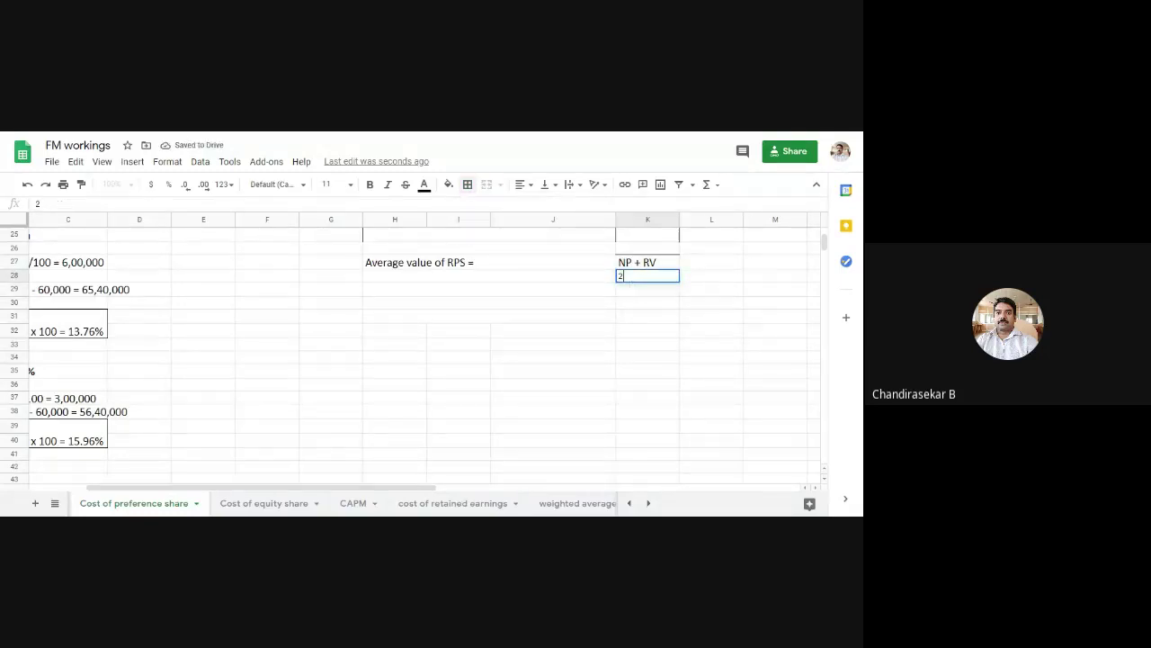
{"action": "left_click", "coordinate": [569, 344]}
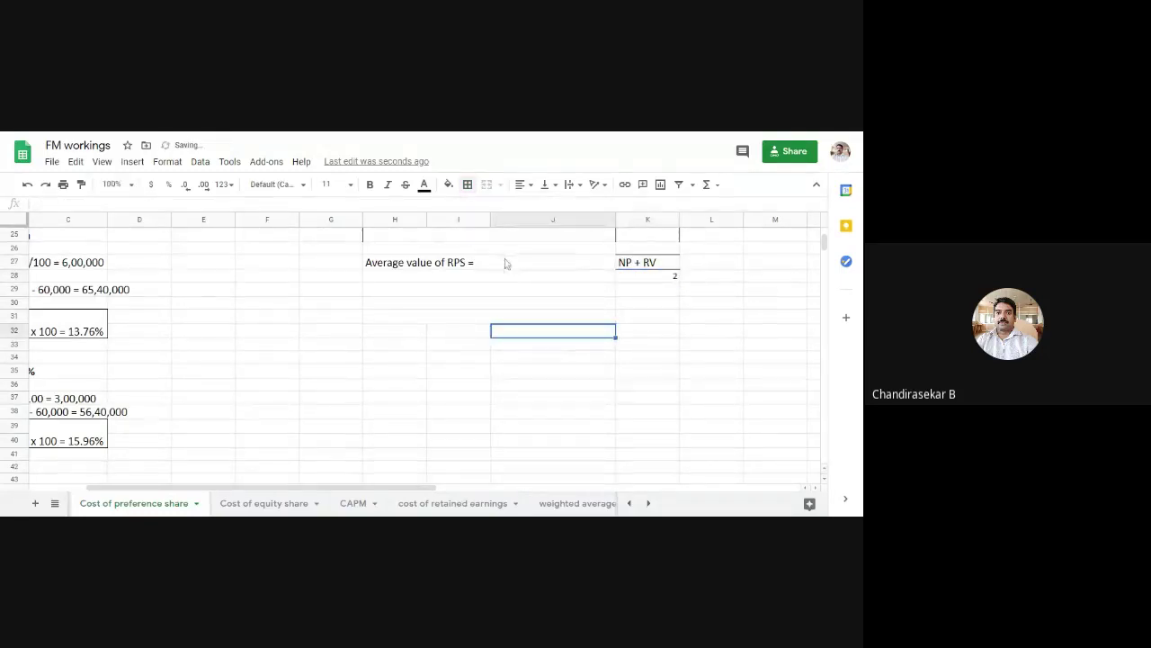
- Right-align the "Average value of RPS =" label in row 27 and centre the divisor in K28
{"action": "left_click", "coordinate": [506, 264]}
{"action": "left_click", "coordinate": [531, 184]}
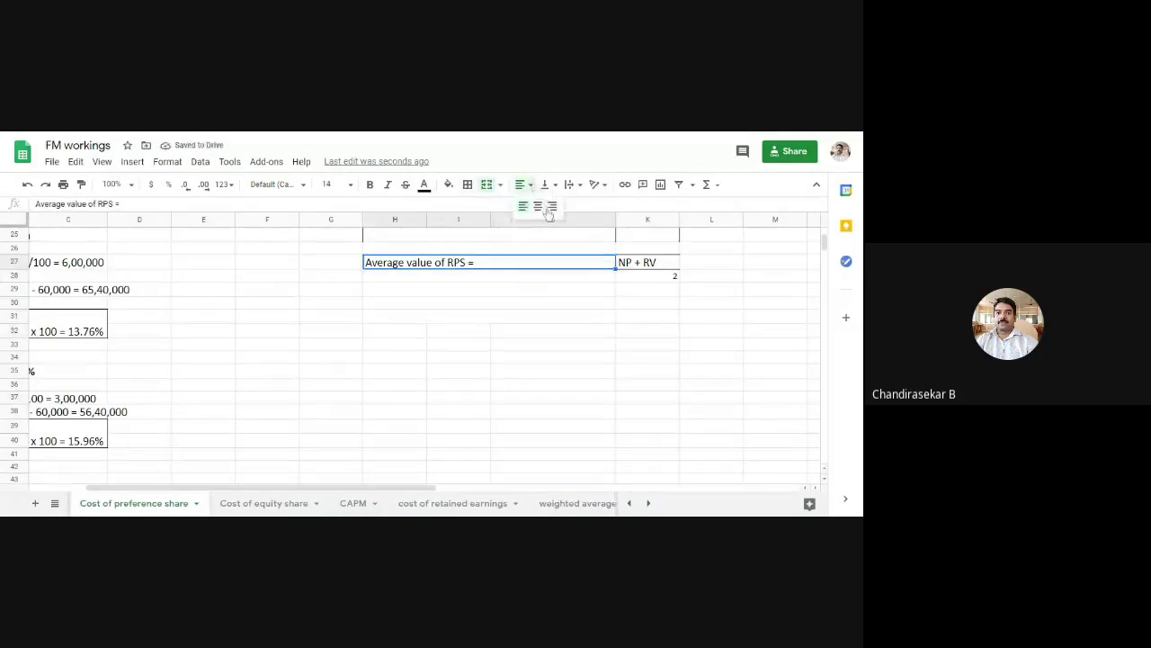
{"action": "left_click", "coordinate": [553, 205]}
{"action": "left_click", "coordinate": [620, 282]}
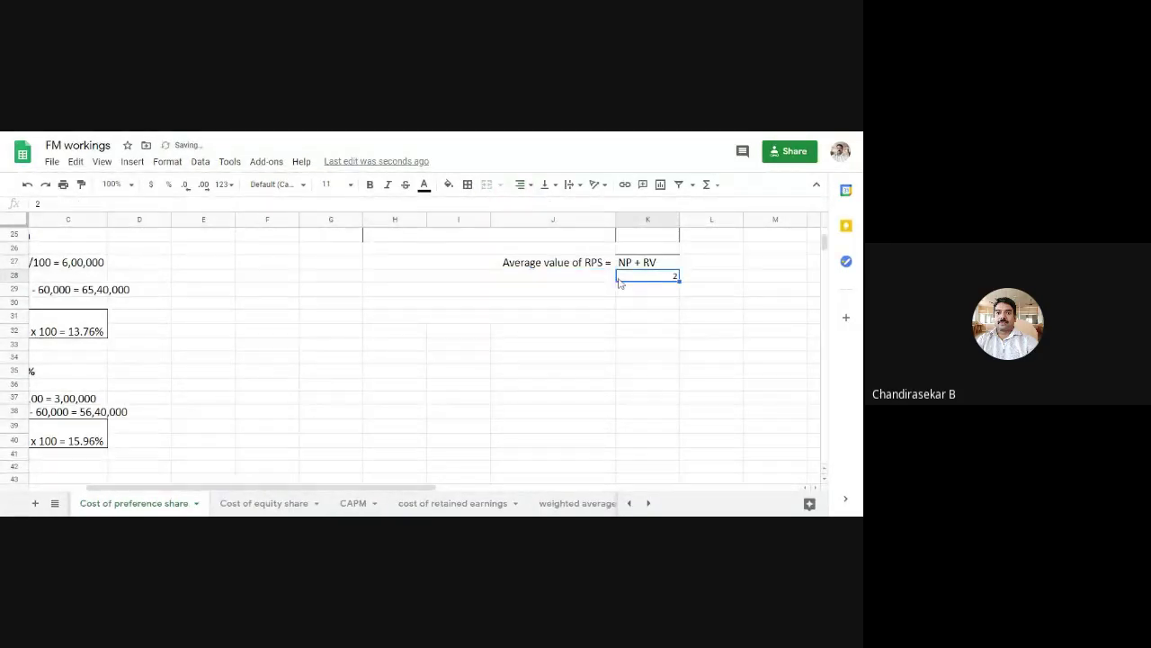
{"action": "left_click", "coordinate": [524, 185]}
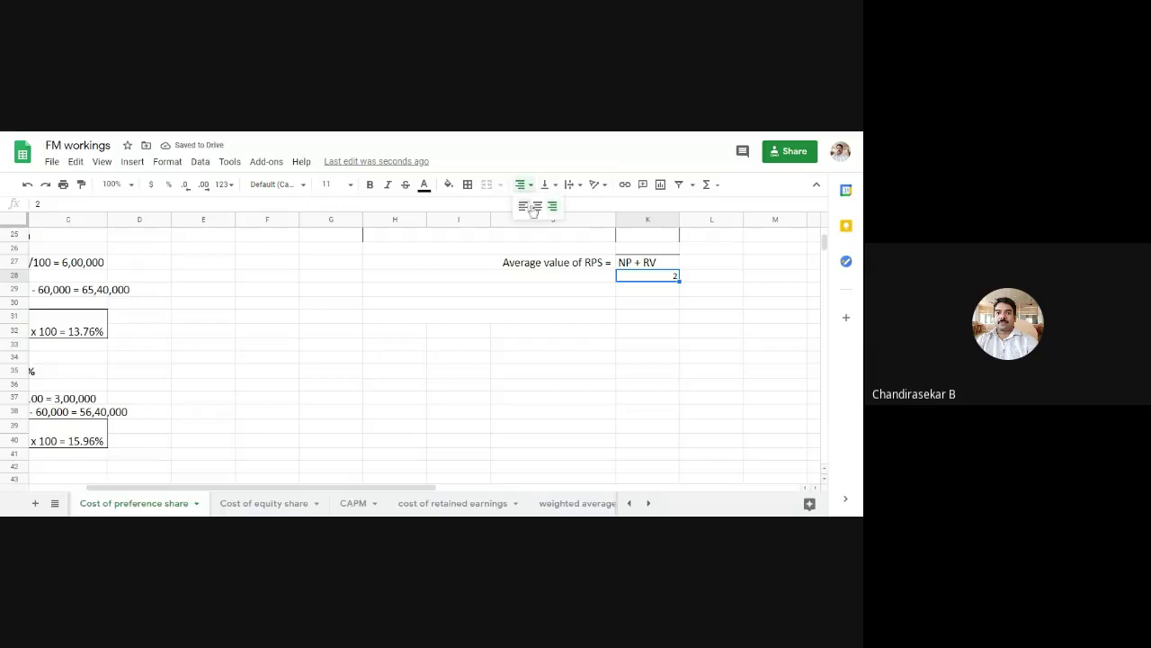
{"action": "left_click", "coordinate": [537, 207]}
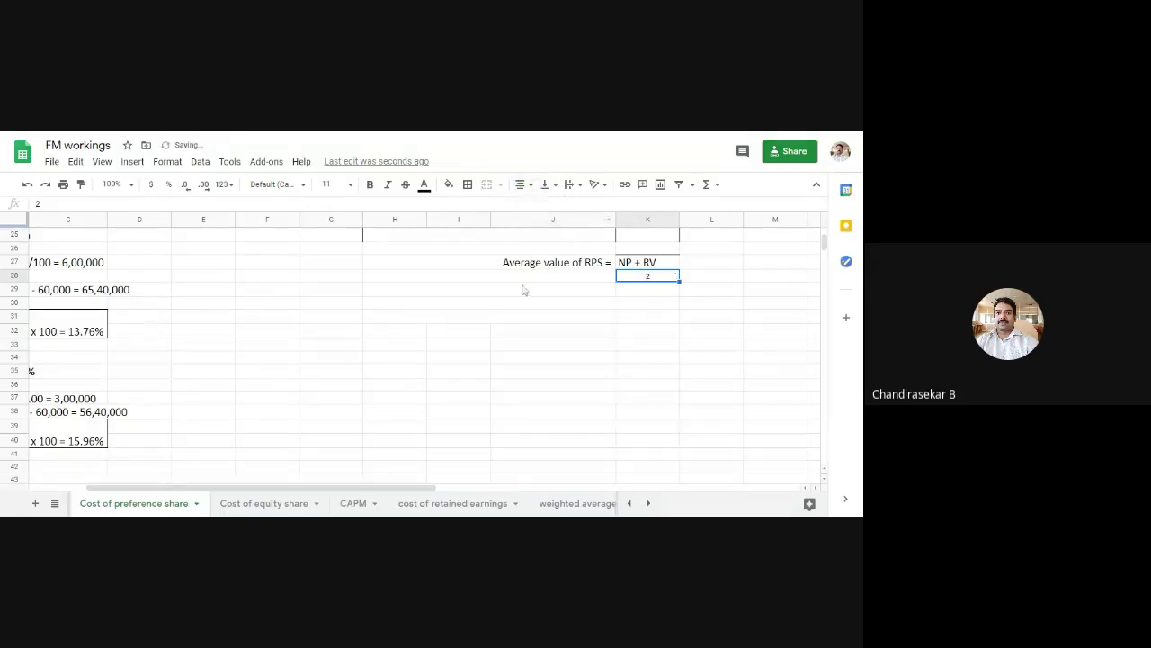
- Enter "RV = 15,00,000 + 10 % Premium on redemption" in row 29 below the average value formula
{"action": "left_click", "coordinate": [463, 294]}
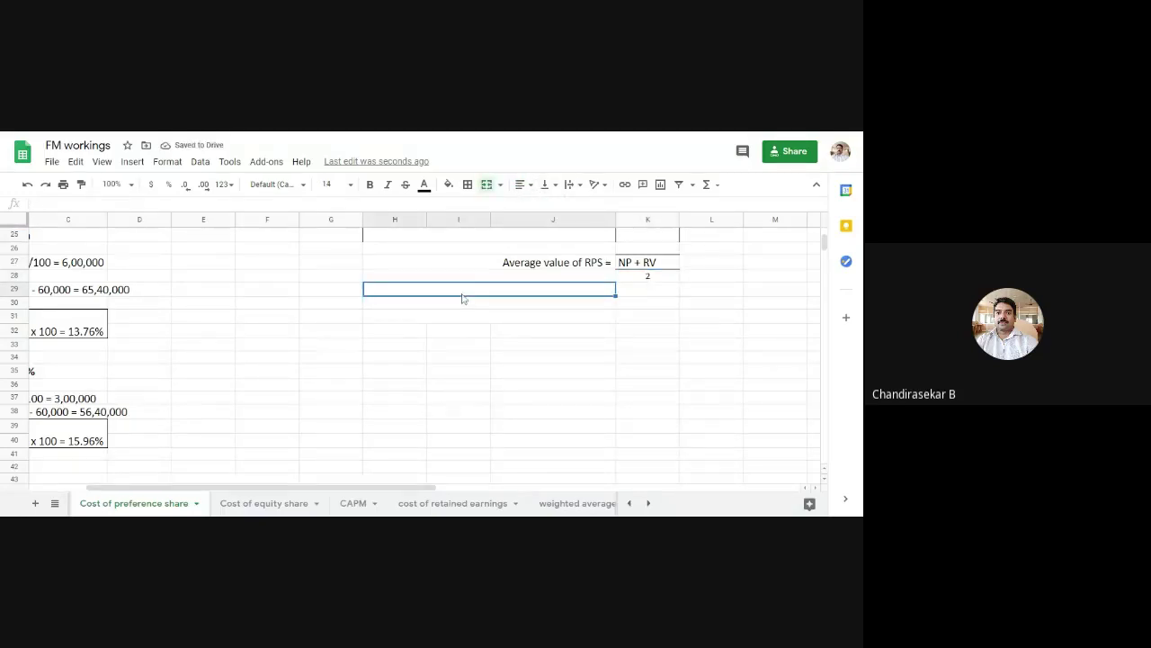
{"action": "type", "text": "R"}
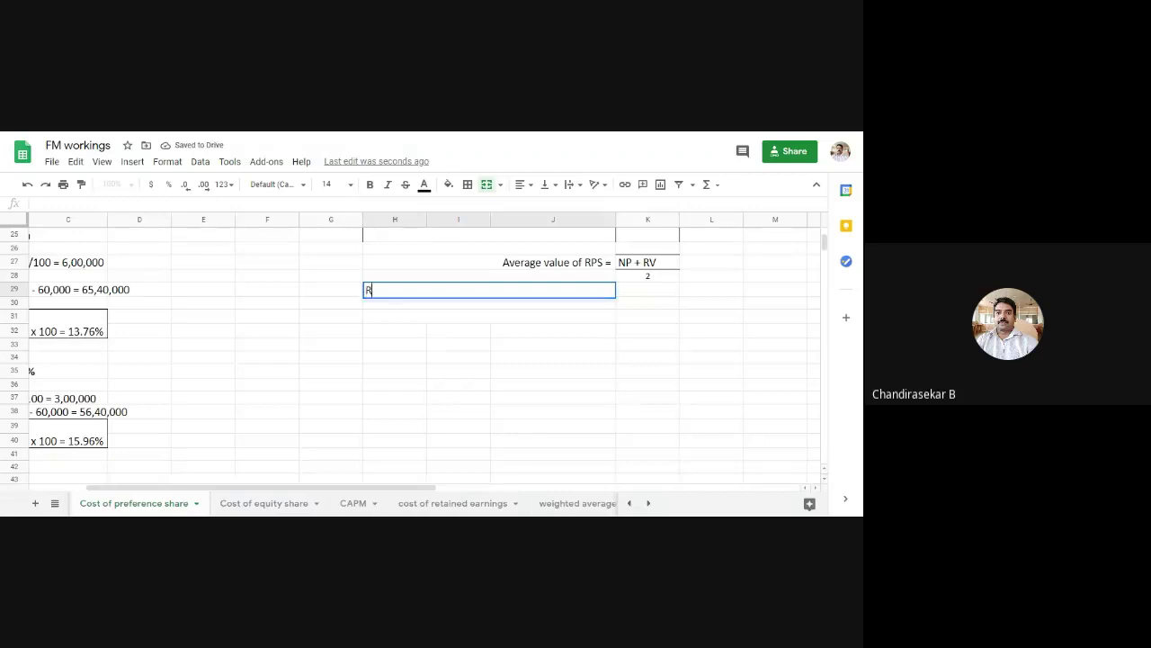
{"action": "key", "text": "BackSpace"}
{"action": "type", "text": "R"}
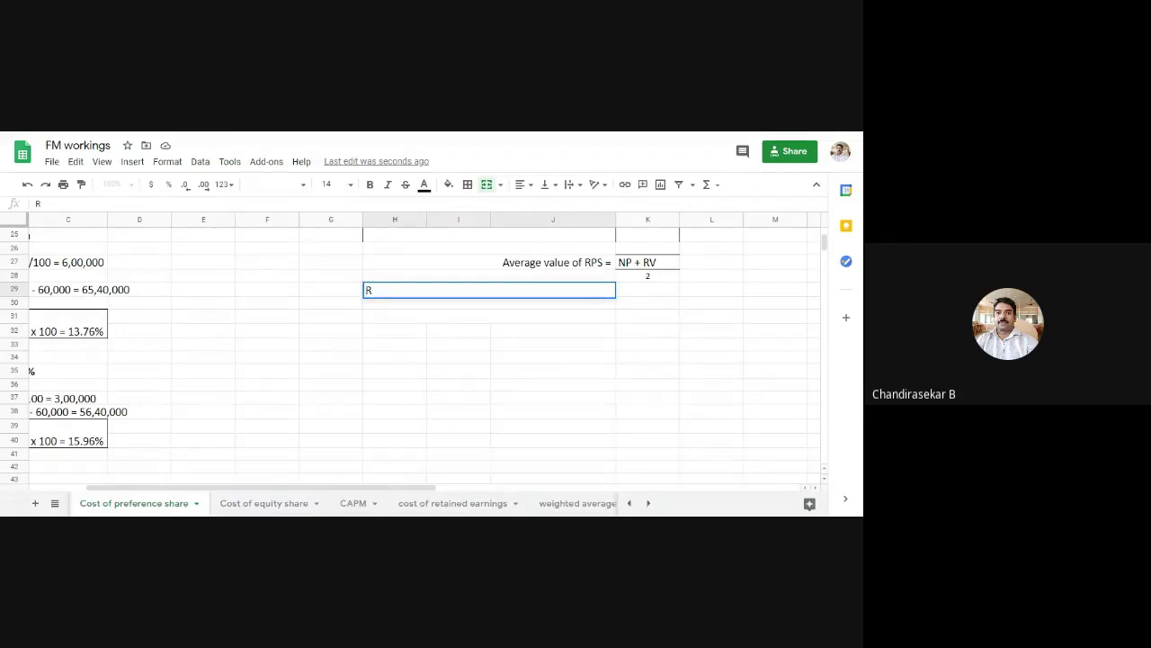
{"action": "type", "text": "V ="}
{"action": "type", "text": "15,00,000 + 10"}
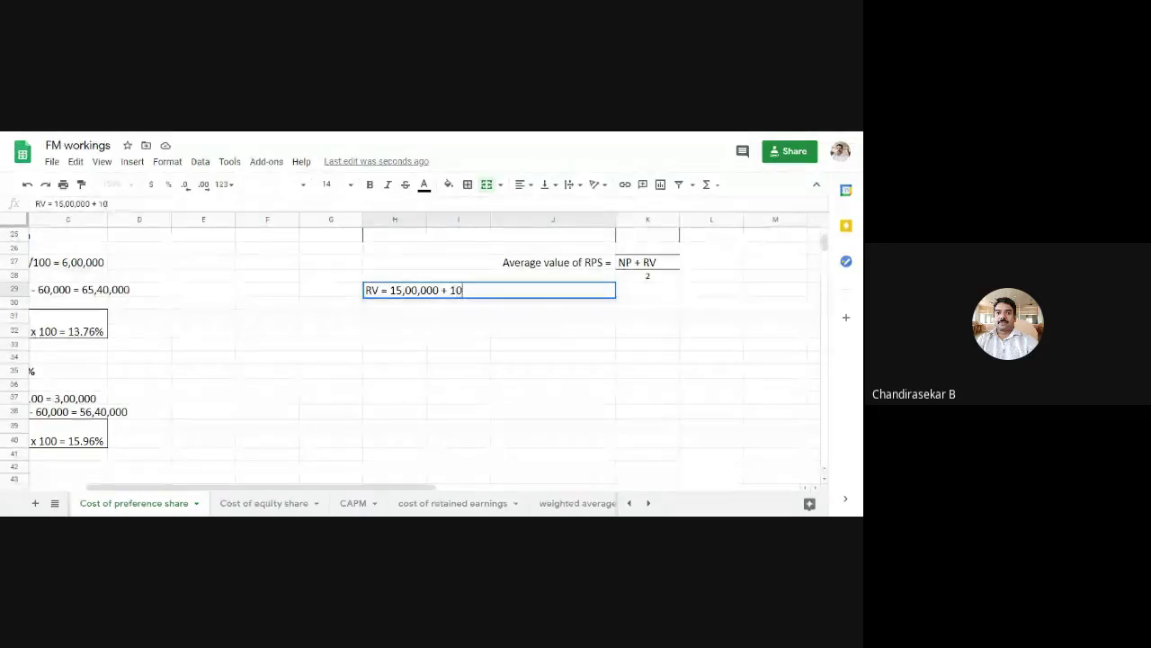
{"action": "type", "text": " % "}
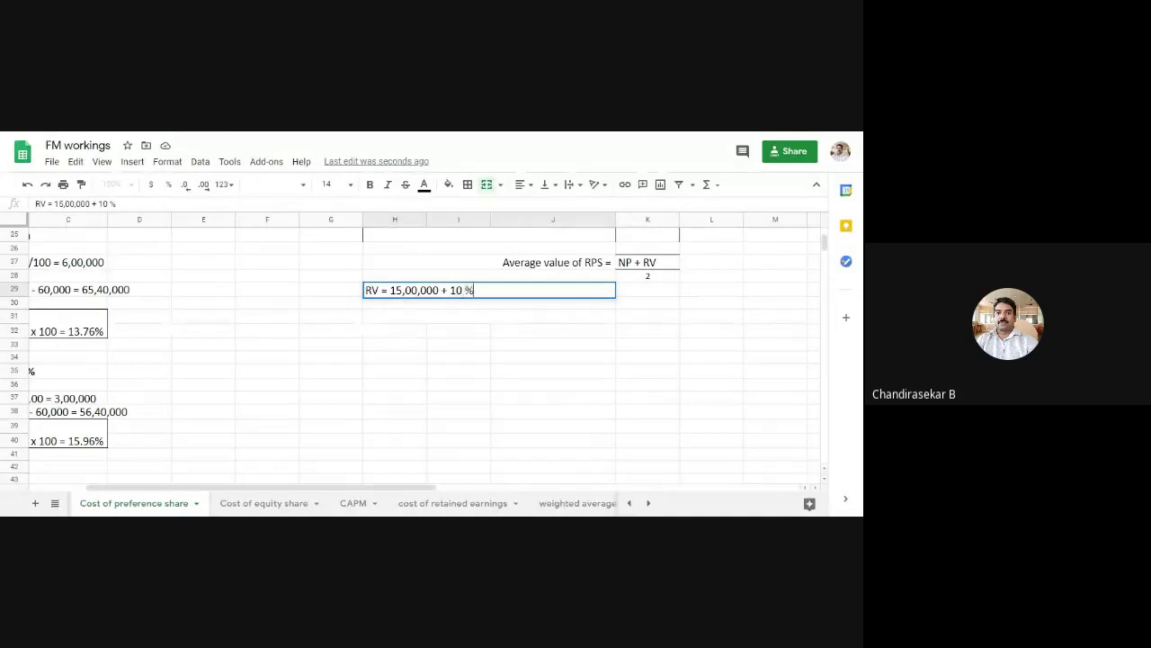
{"action": "type", "text": "Premium on red"}
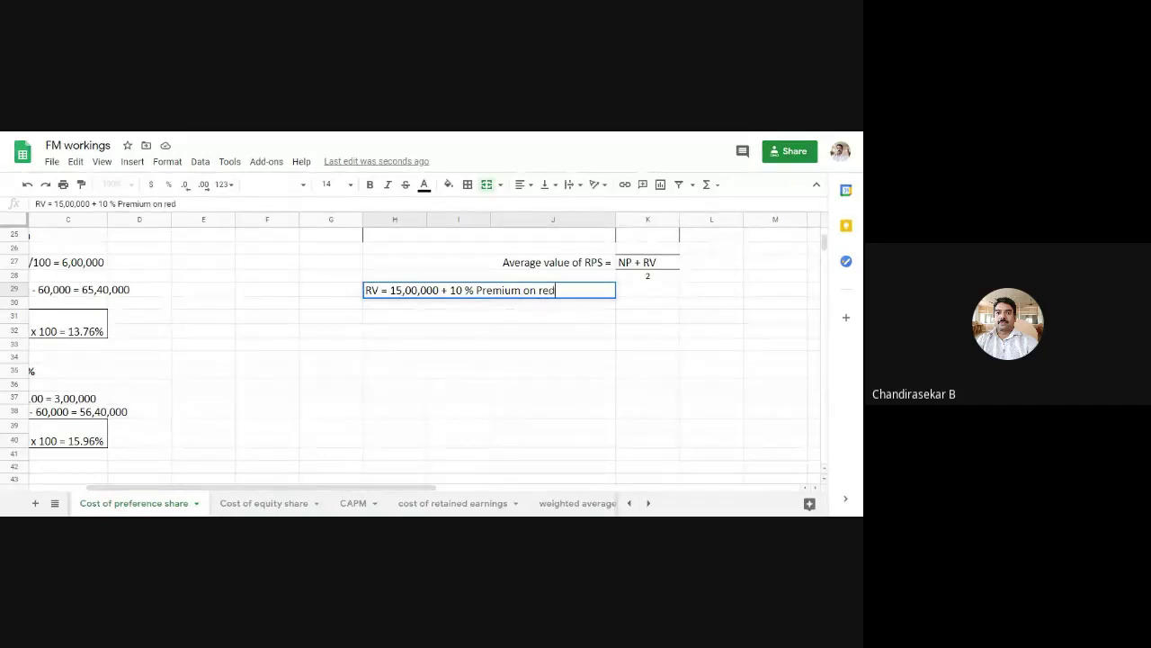
{"action": "type", "text": "enption"}
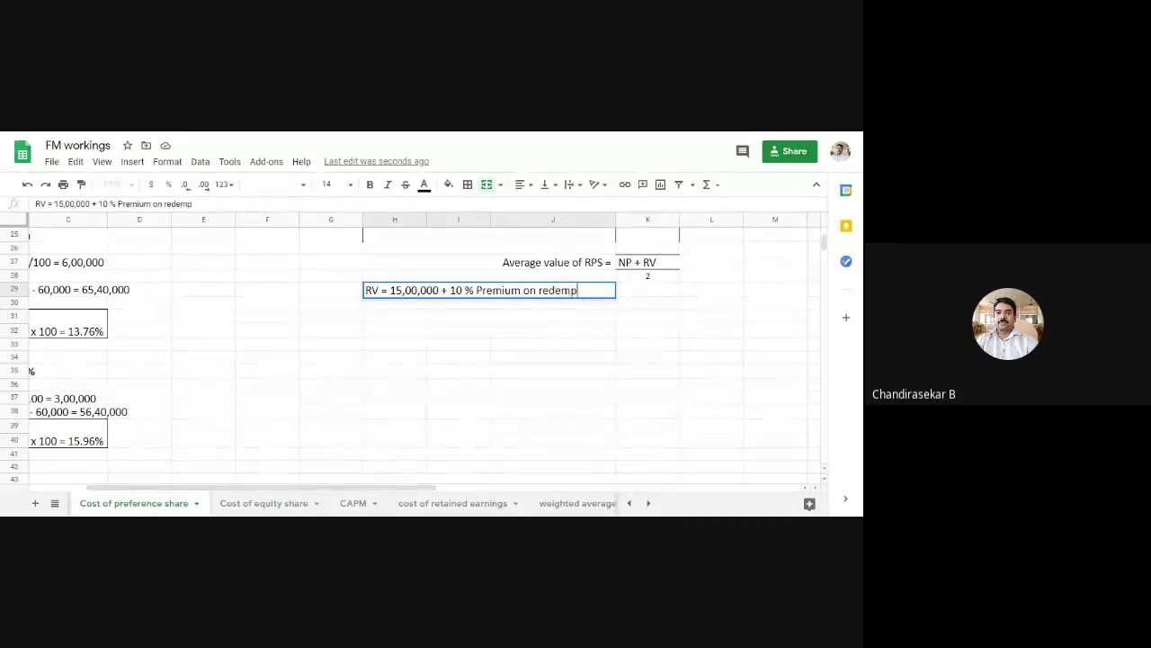
{"action": "left_click", "coordinate": [483, 361]}
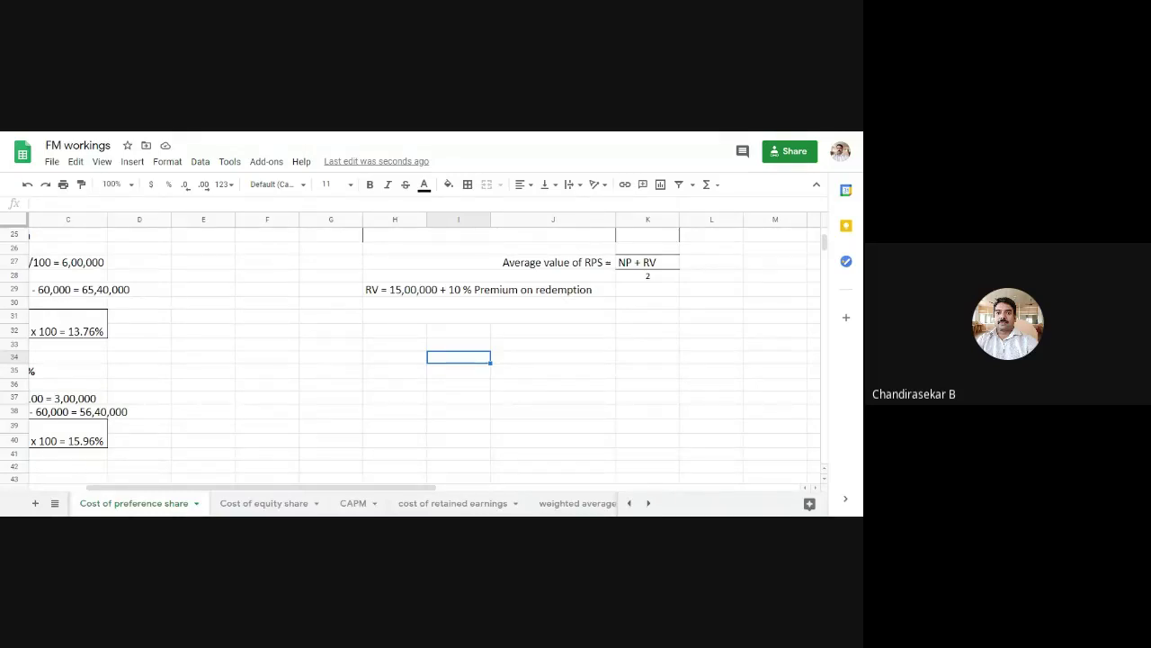
- Enter 16,50,000 in K29 as the redemption value
{"action": "left_click", "coordinate": [626, 295]}
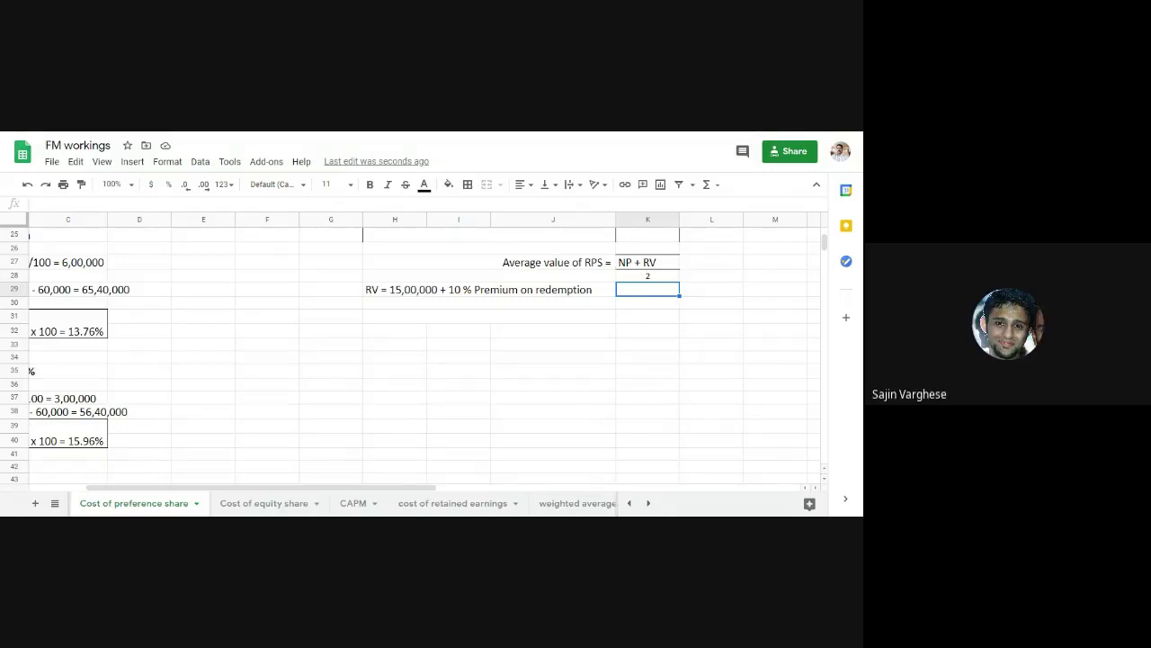
{"action": "type", "text": "16,"}
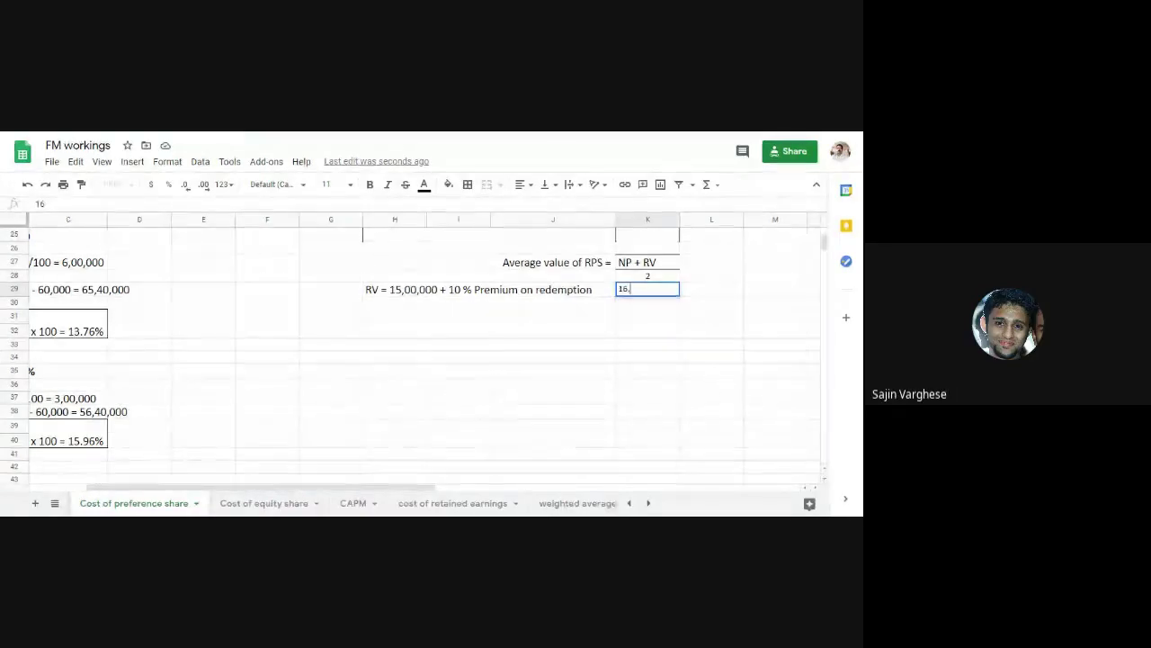
{"action": "type", "text": "50,000"}
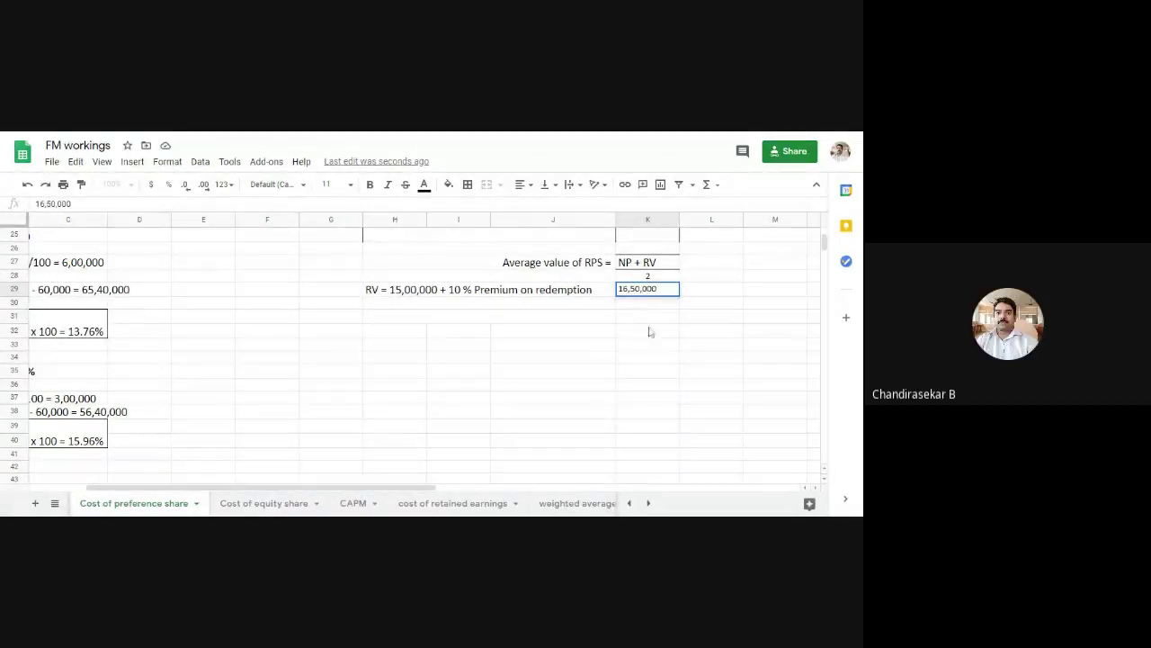
{"action": "left_click", "coordinate": [657, 345]}
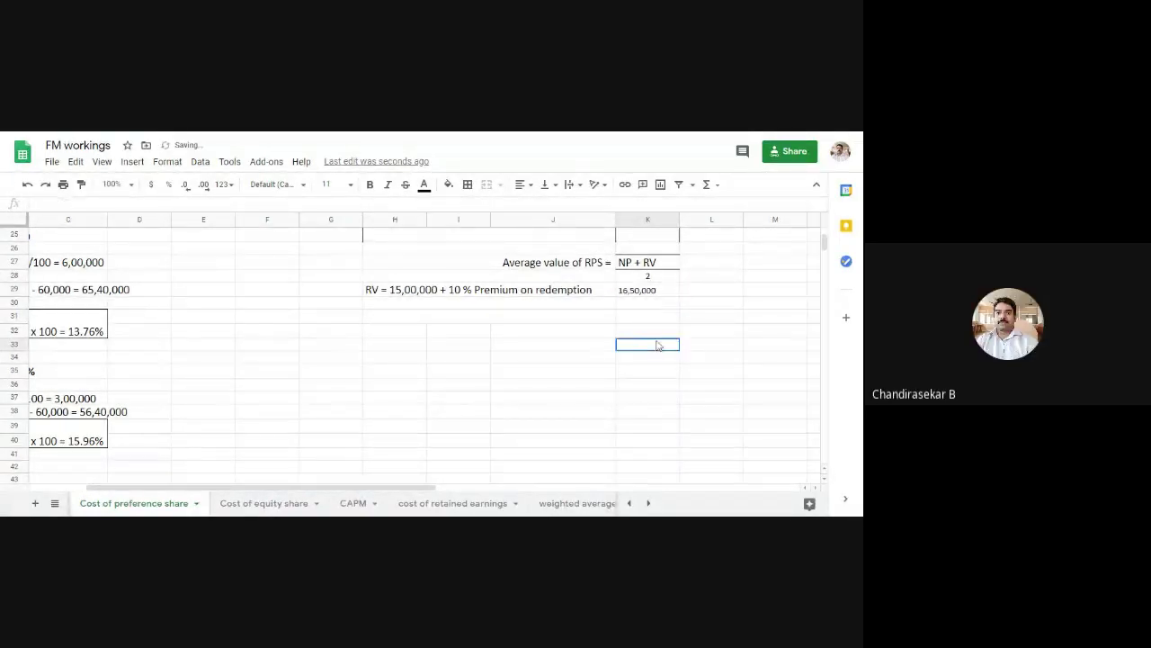
- Enter the label "AVE . RPS =" in row 31 below the redemption value line
{"action": "left_click", "coordinate": [556, 322]}
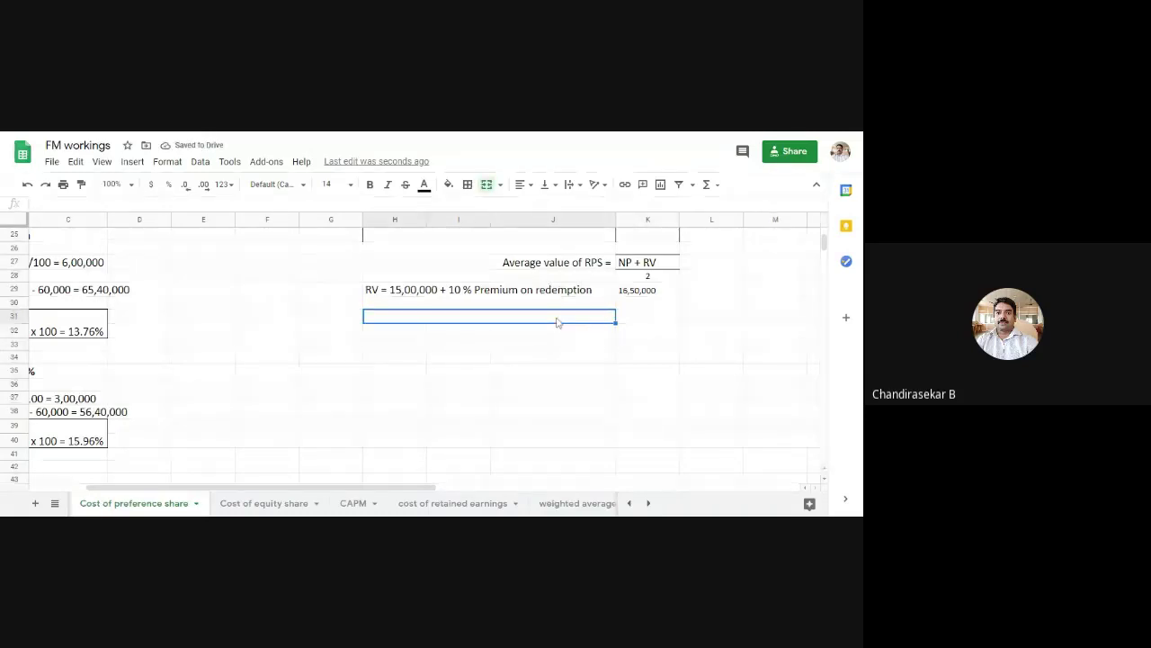
{"action": "type", "text": "V"}
{"action": "key", "text": "BackSpace"}
{"action": "type", "text": "AVE "}
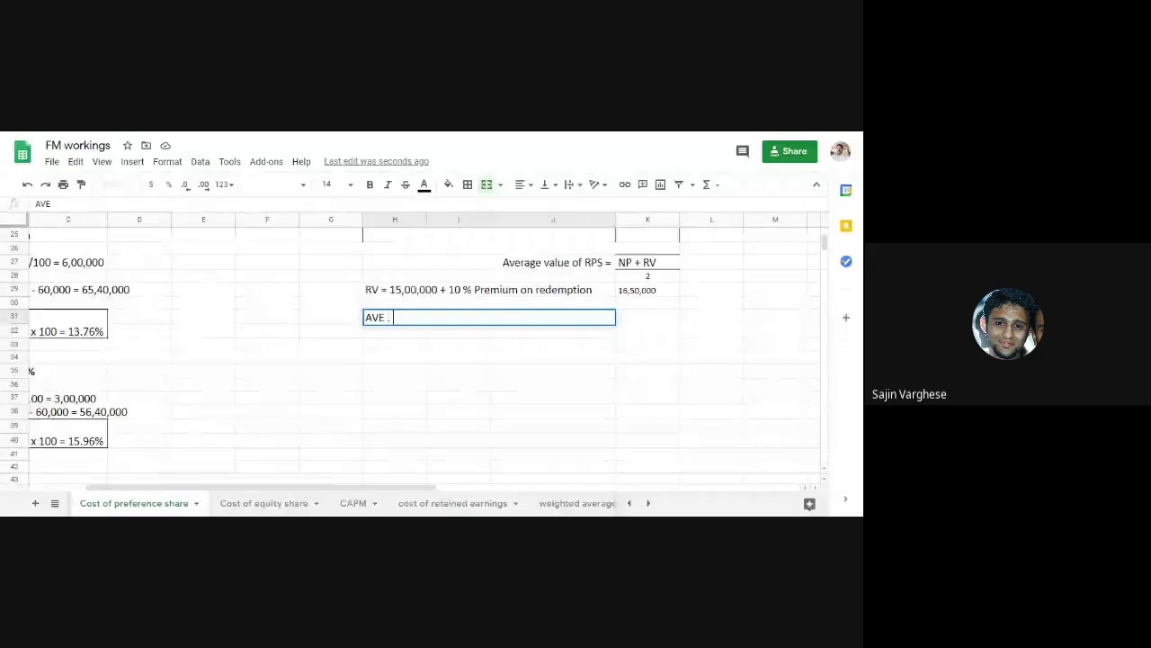
{"action": "type", "text": ". RPS"}
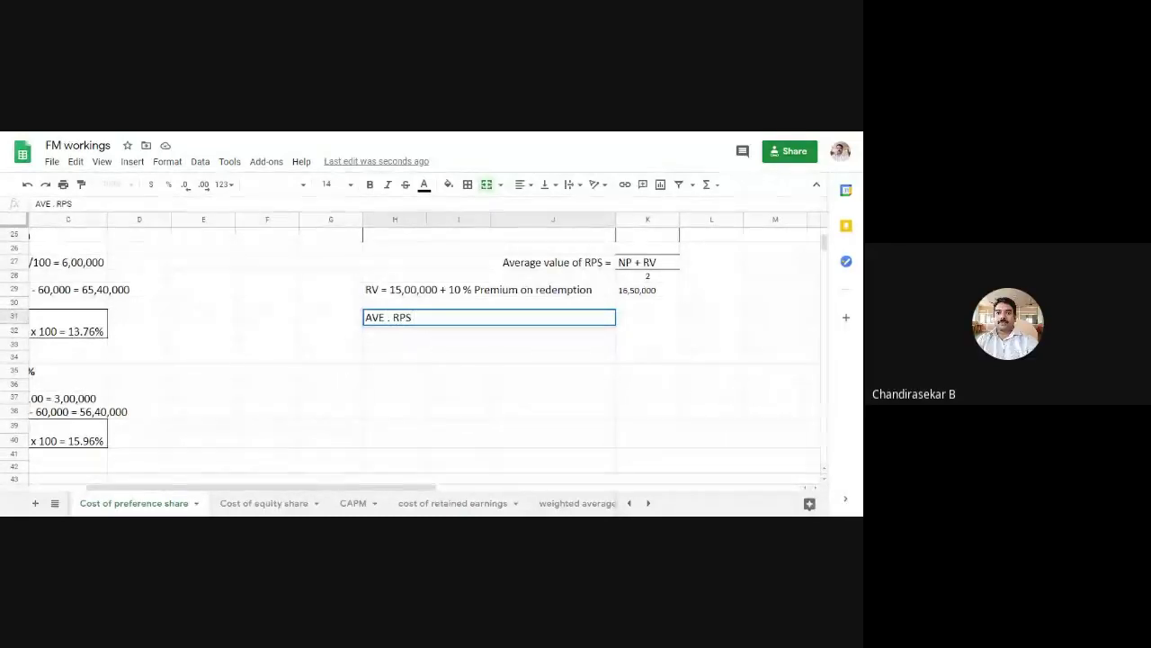
{"action": "type", "text": " ="}
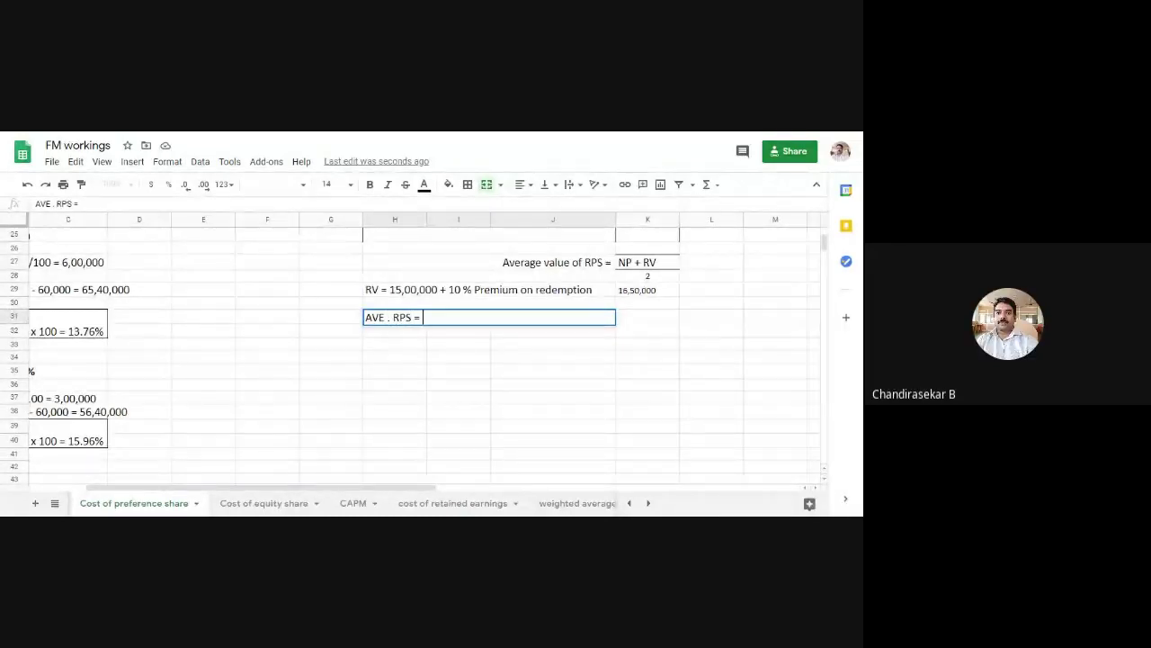
{"action": "left_click", "coordinate": [657, 321]}
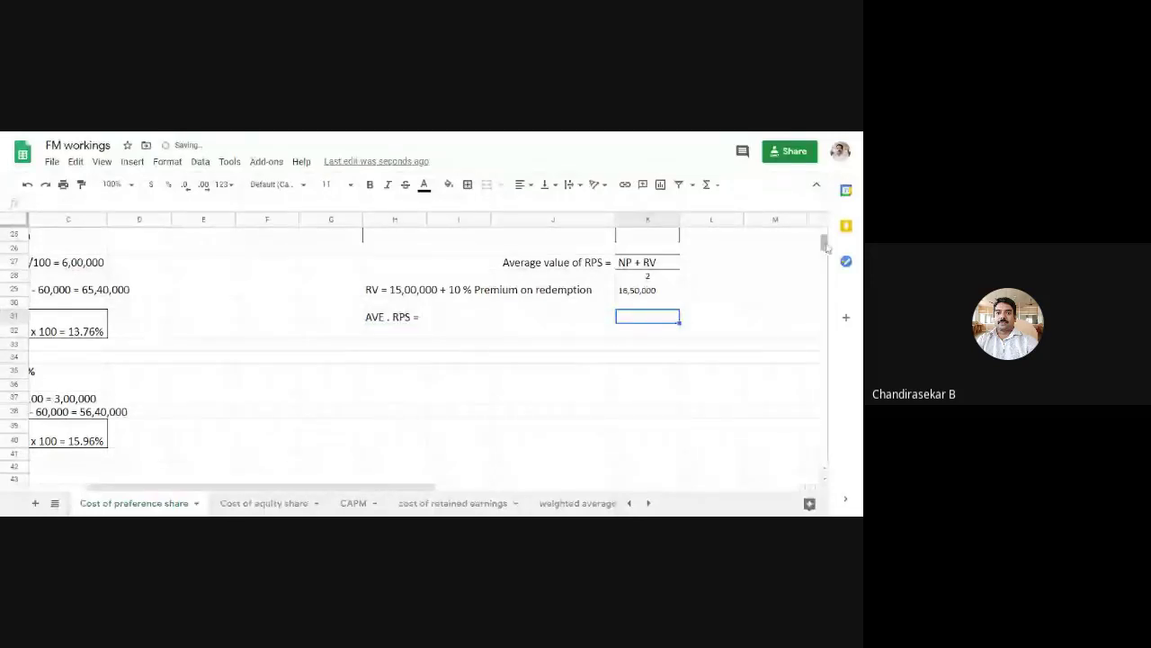
- Enter "NP = 15,00,000 - 75,000 = 14,25,000" in row 25 directly below the Annual Cost line
{"action": "scroll", "coordinate": [814, 260], "scroll_direction": "up", "scroll_amount": 6}
{"action": "scroll", "coordinate": [824, 236], "scroll_direction": "down", "scroll_amount": 1}
{"action": "scroll", "coordinate": [824, 236], "scroll_direction": "down", "scroll_amount": 3}
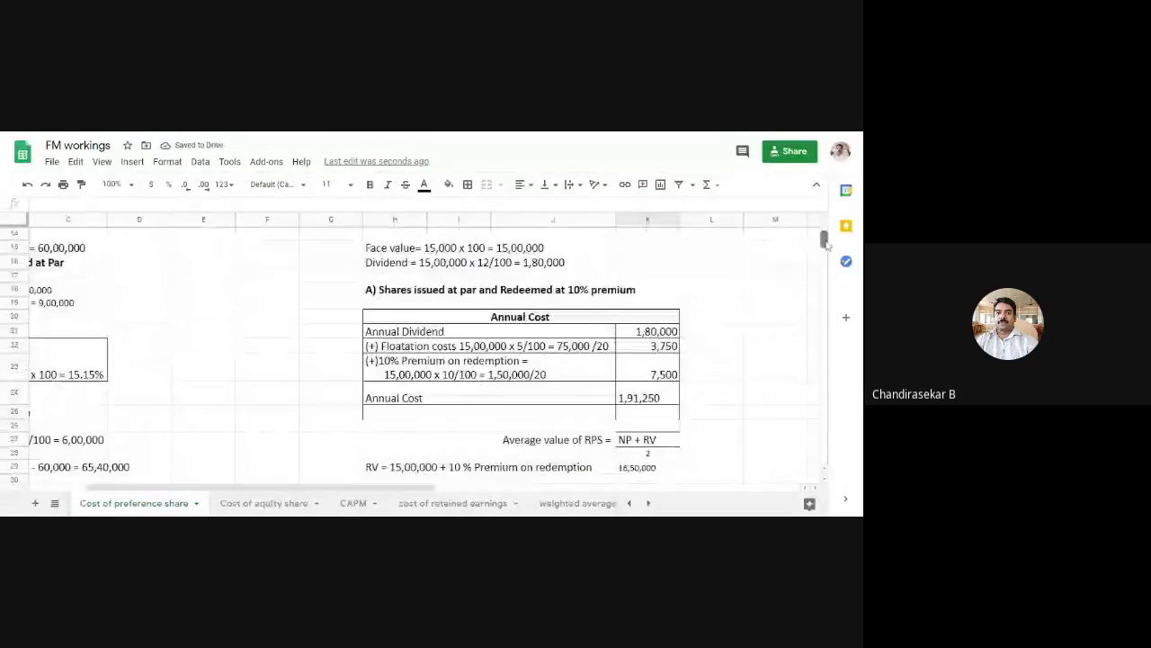
{"action": "scroll", "coordinate": [825, 241], "scroll_direction": "down", "scroll_amount": 1}
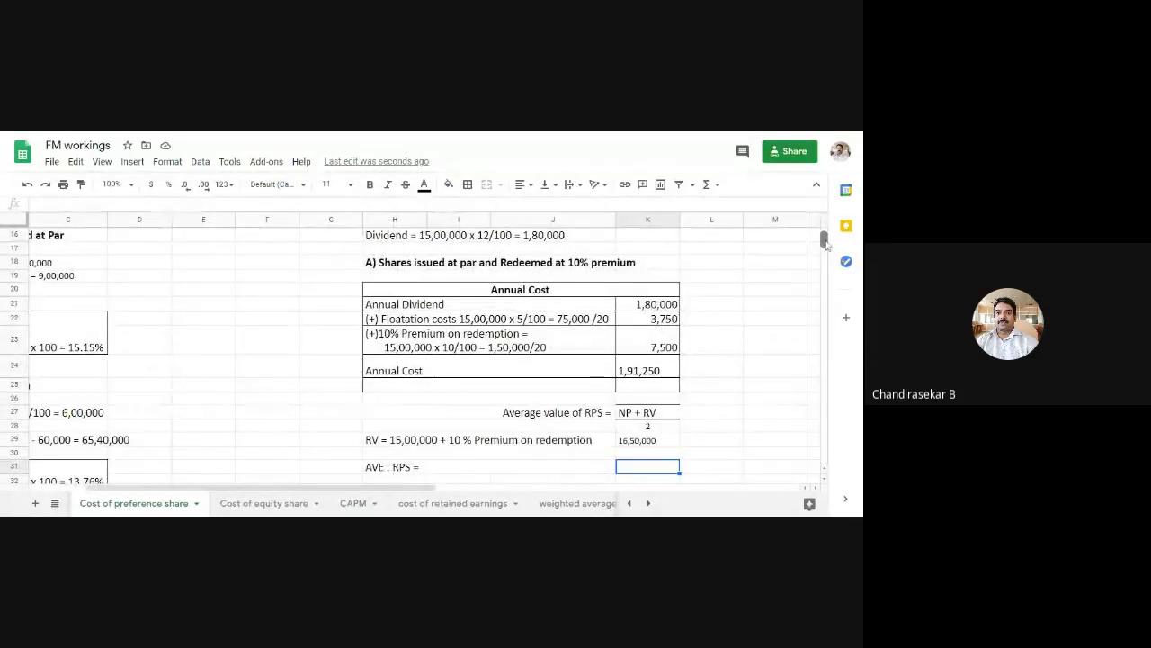
{"action": "scroll", "coordinate": [826, 244], "scroll_direction": "up", "scroll_amount": 2}
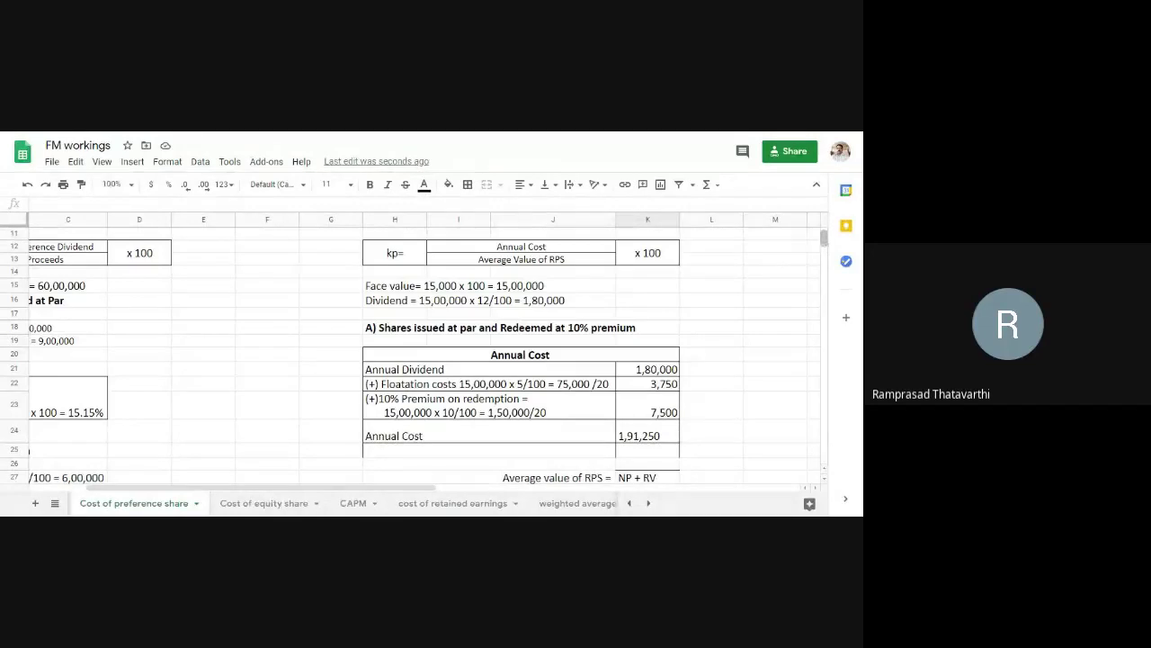
{"action": "left_click", "coordinate": [418, 455]}
{"action": "type", "text": "NP"}
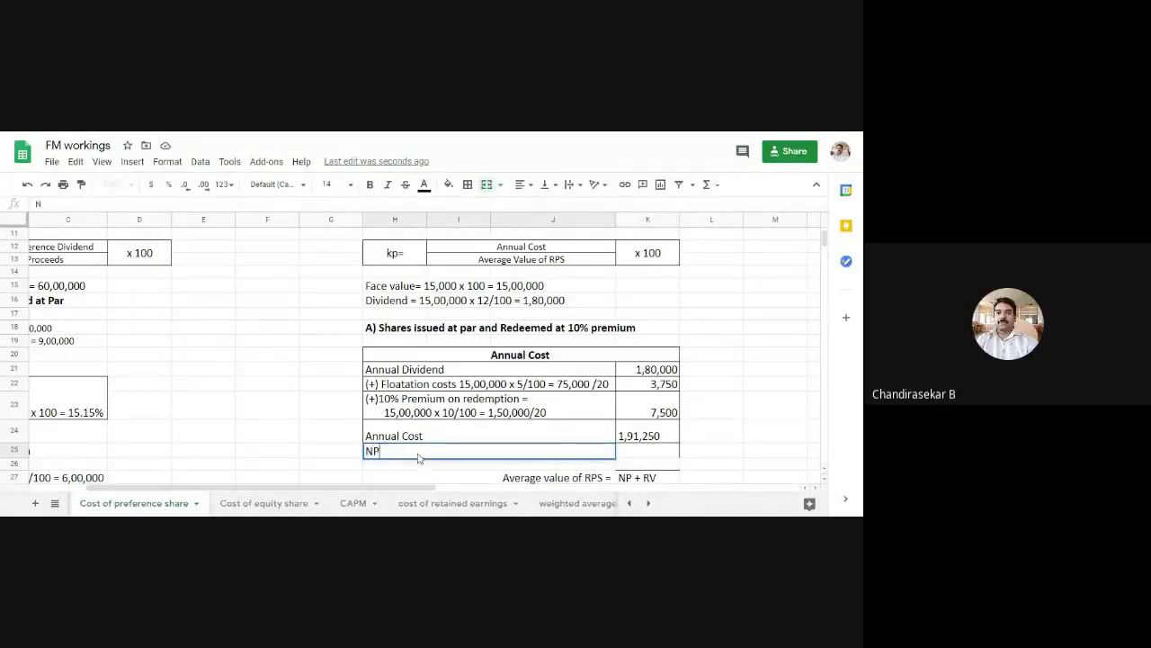
{"action": "type", "text": " = 15,00,00"}
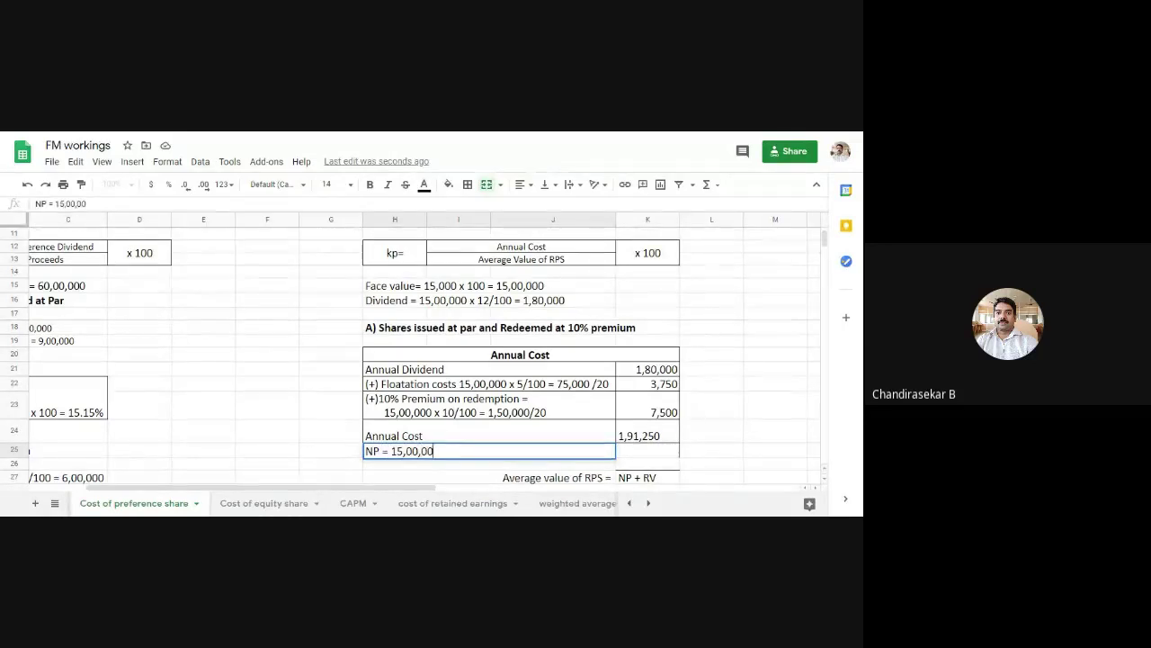
{"action": "type", "text": "0"}
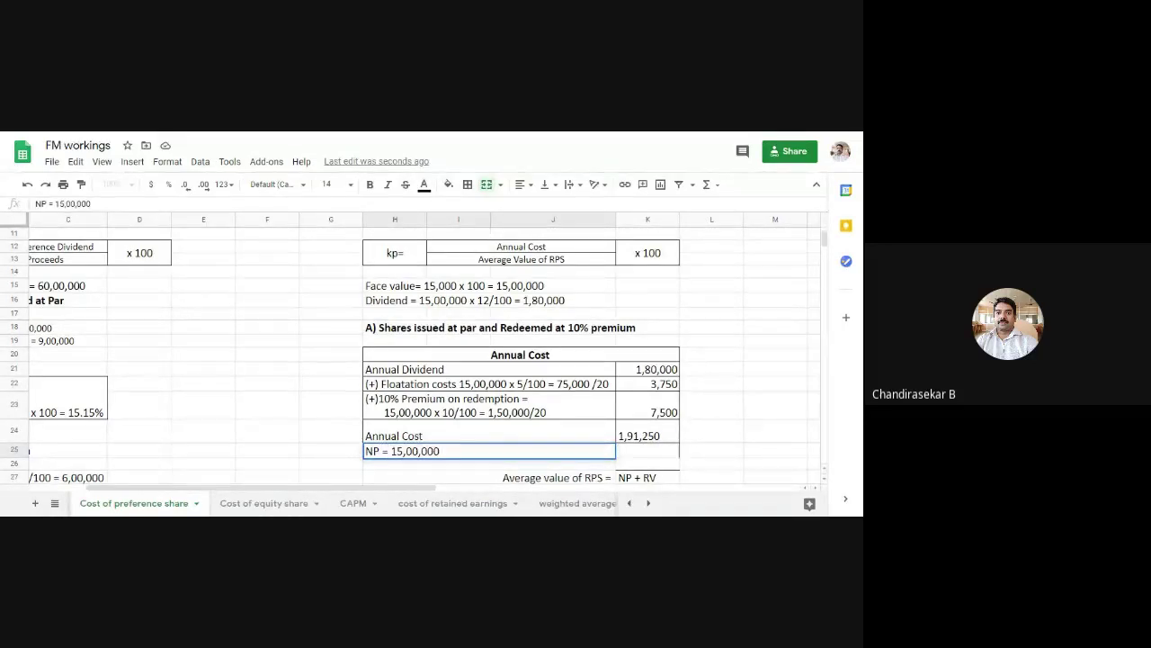
{"action": "type", "text": " - 75"}
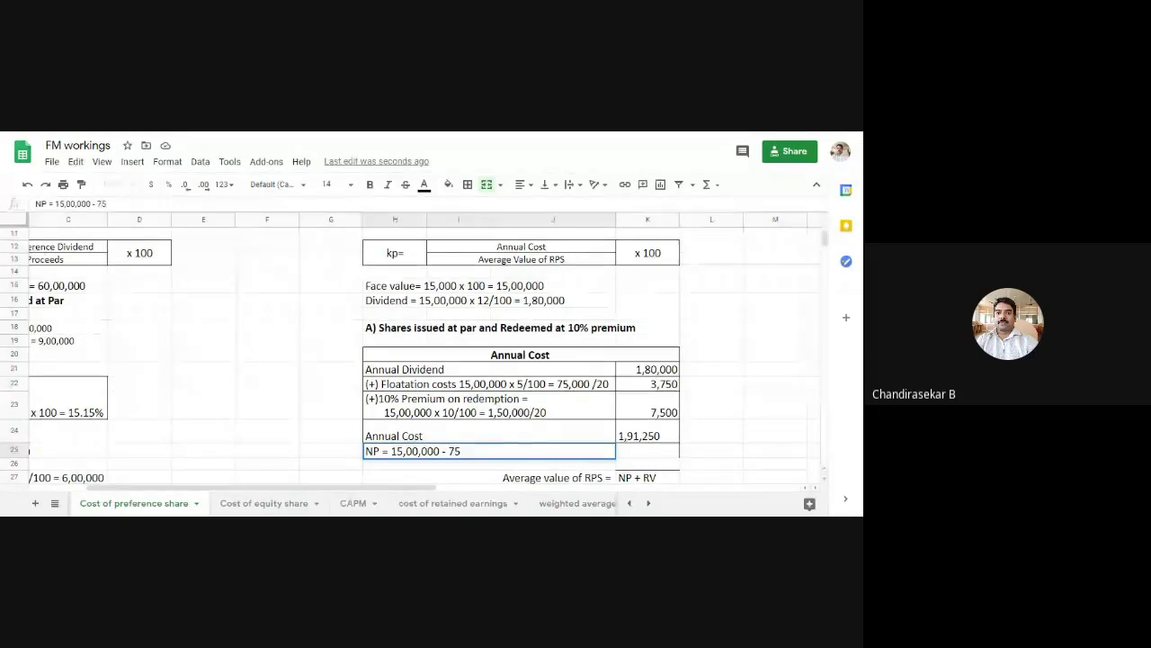
{"action": "type", "text": ",00"}
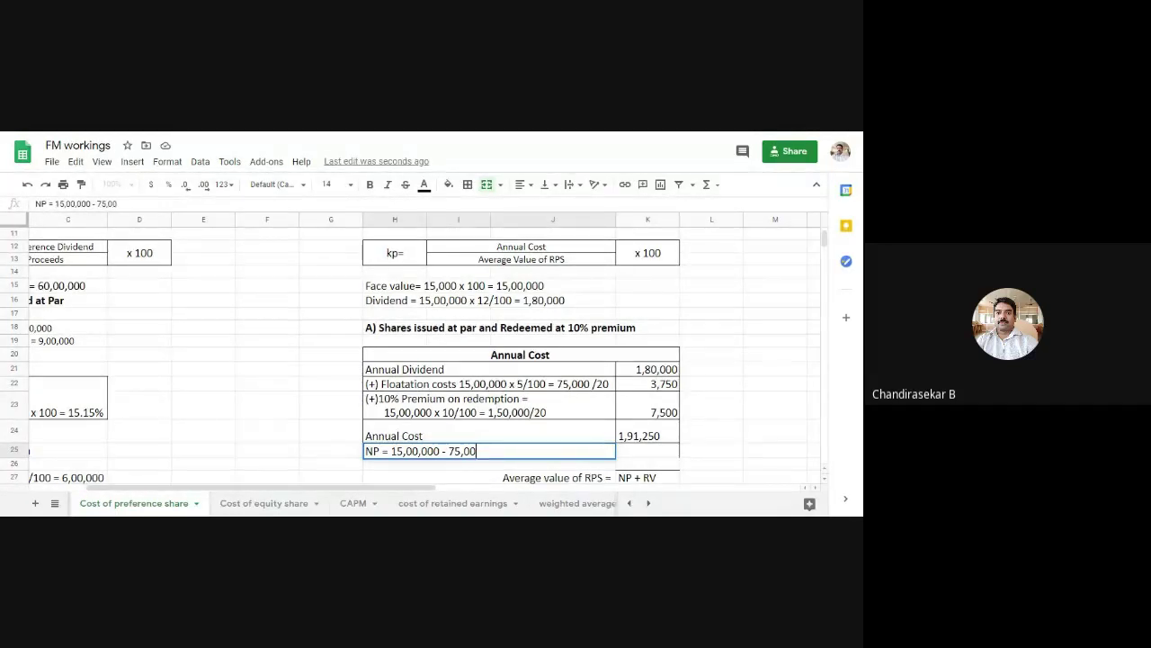
{"action": "type", "text": "0 ="}
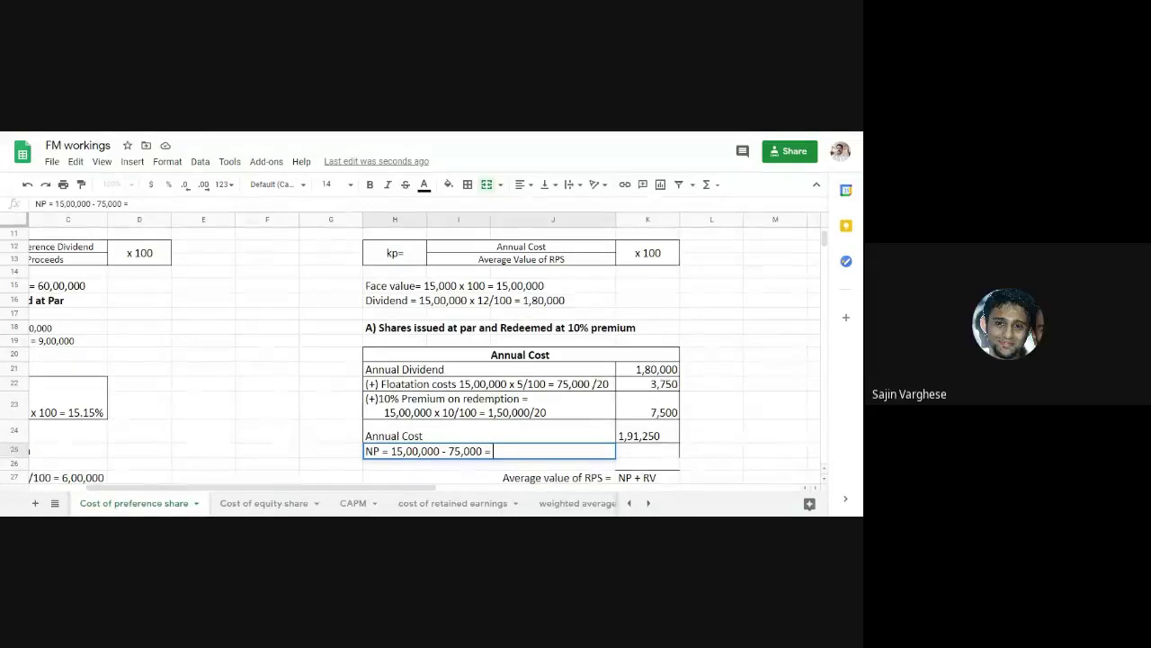
{"action": "type", "text": "14"}
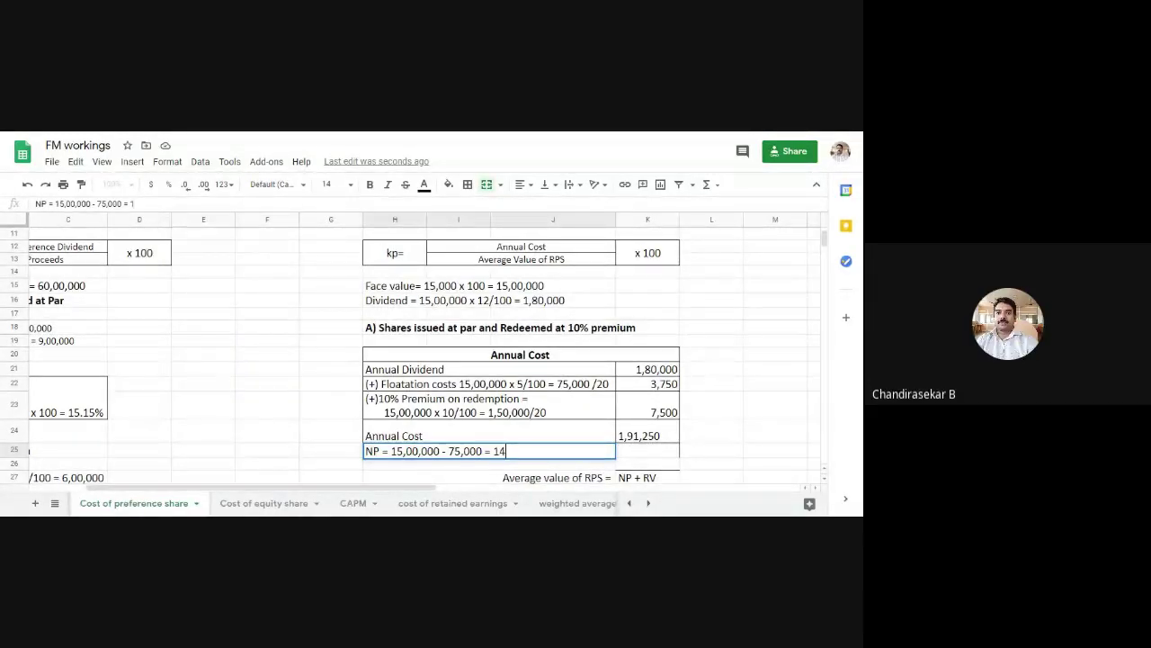
{"action": "type", "text": ",25,000"}
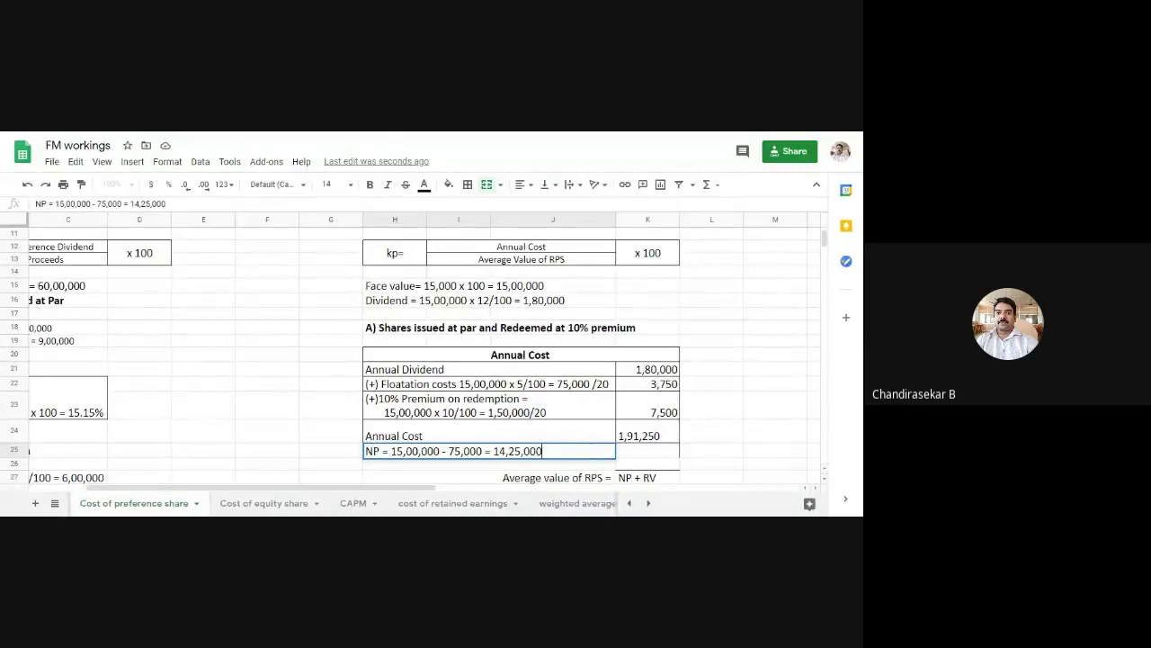
{"action": "left_click", "coordinate": [726, 455]}
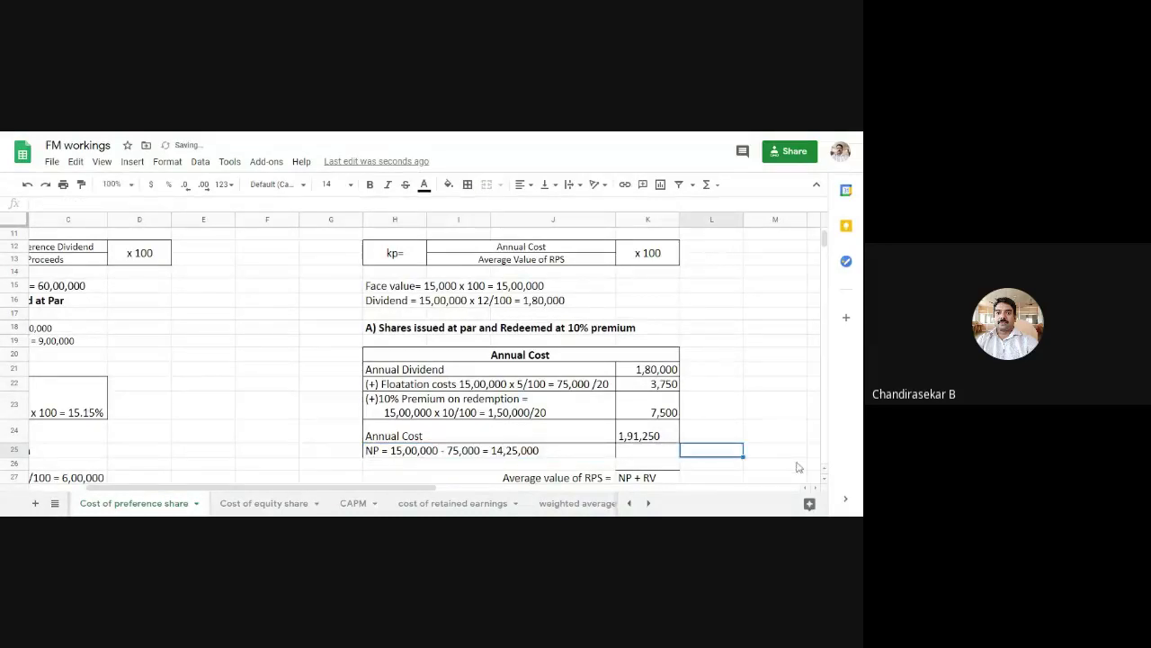
- Apply all borders to the range H31:K32 around the "AVE . RPS =" label
{"action": "scroll", "coordinate": [823, 479], "scroll_direction": "down", "scroll_amount": 5}
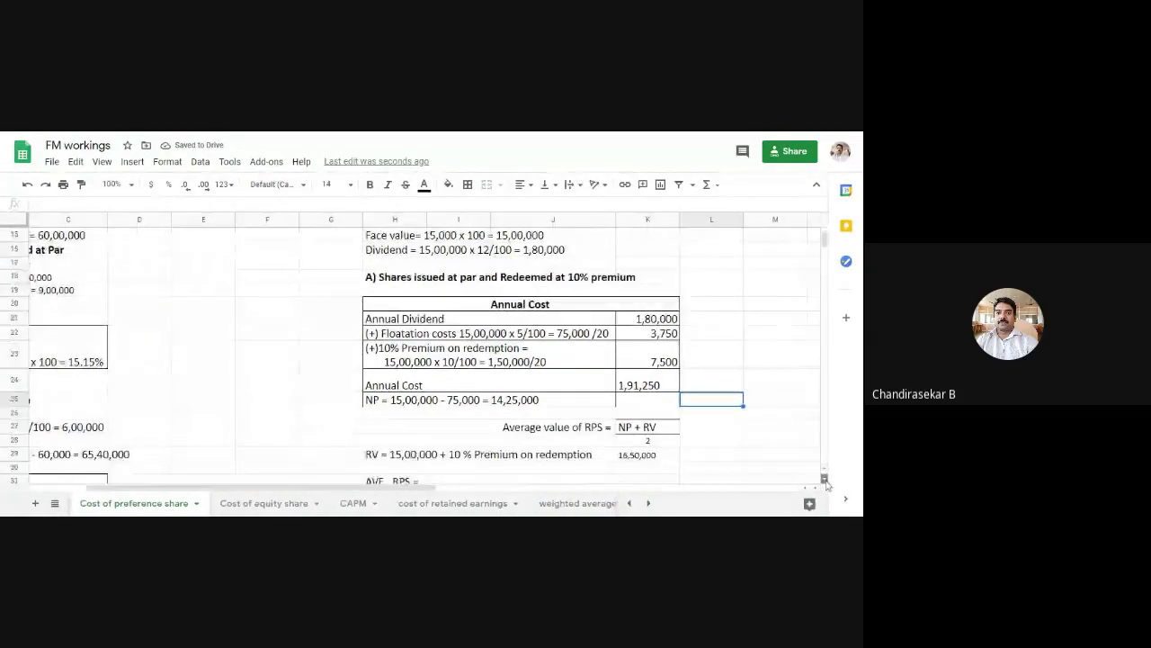
{"action": "scroll", "coordinate": [824, 479], "scroll_direction": "down", "scroll_amount": 1}
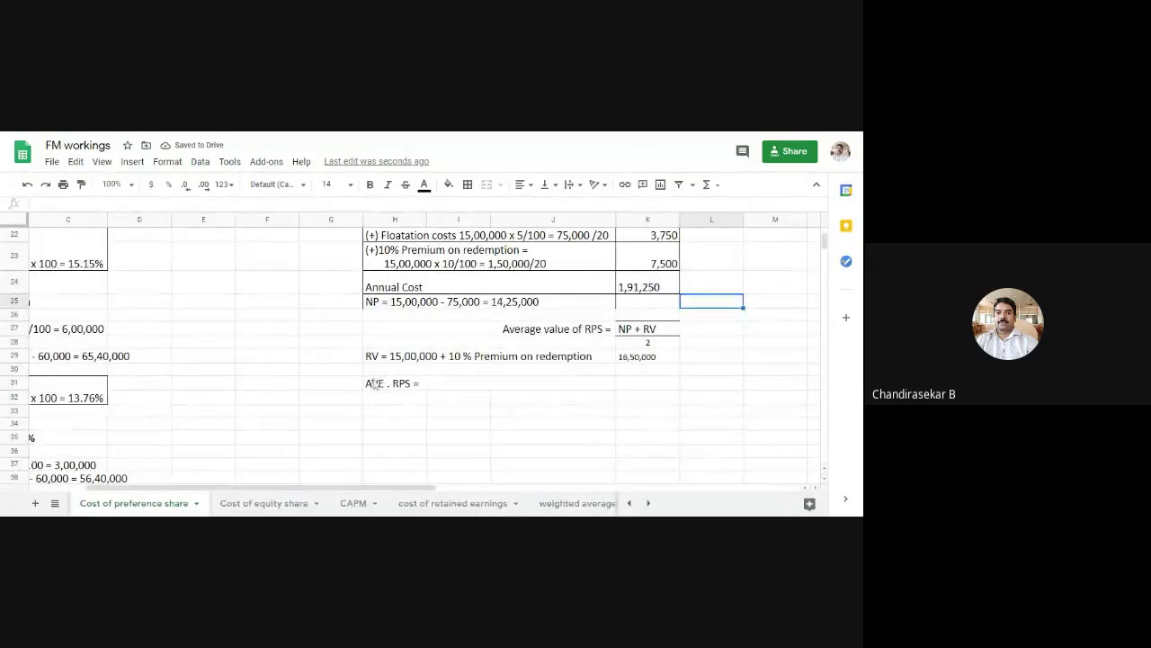
{"action": "left_click", "coordinate": [407, 384]}
{"action": "left_click_drag", "start_coordinate": [408, 384], "coordinate": [657, 401]}
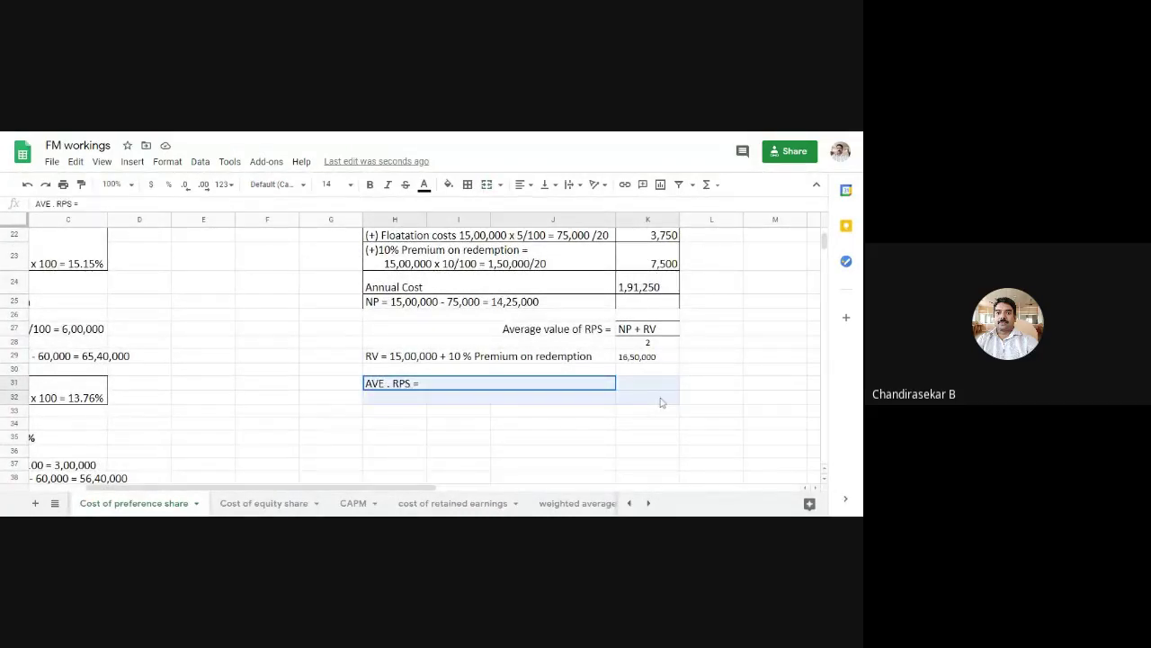
{"action": "left_click", "coordinate": [469, 191]}
{"action": "left_click", "coordinate": [473, 210]}
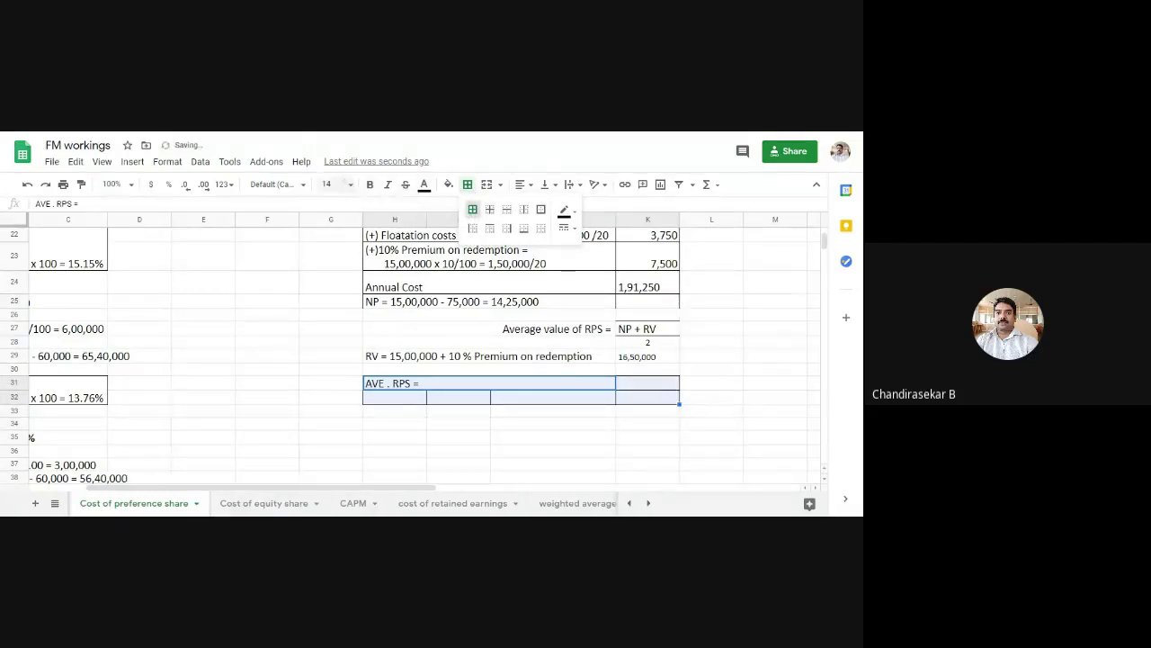
{"action": "left_click", "coordinate": [623, 425]}
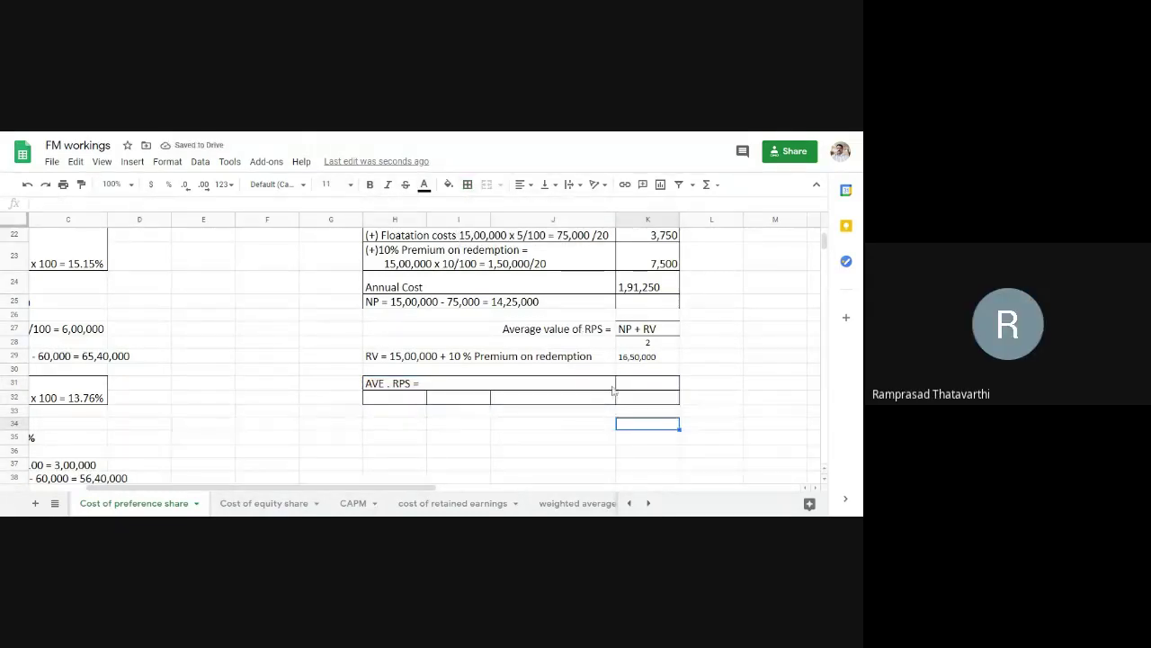
- Enter "14,25,000 + 16,50,000" in K31 as the numerator and widen column K to fit it
{"action": "left_click", "coordinate": [628, 389]}
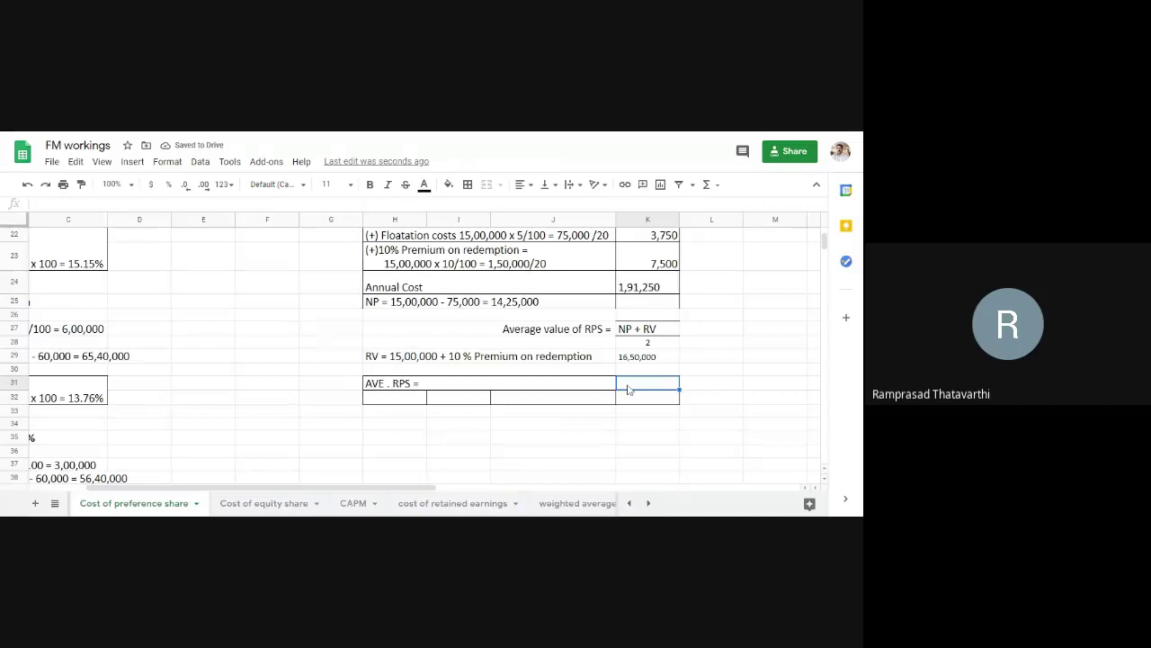
{"action": "type", "text": "14,25,00"}
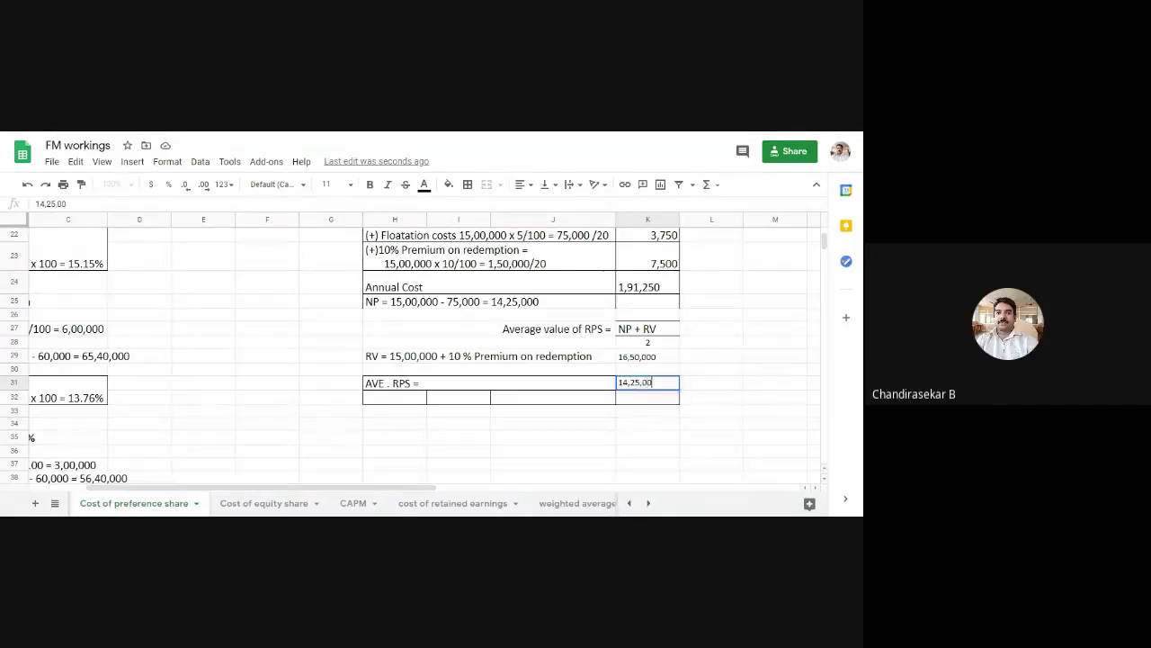
{"action": "type", "text": "0 +"}
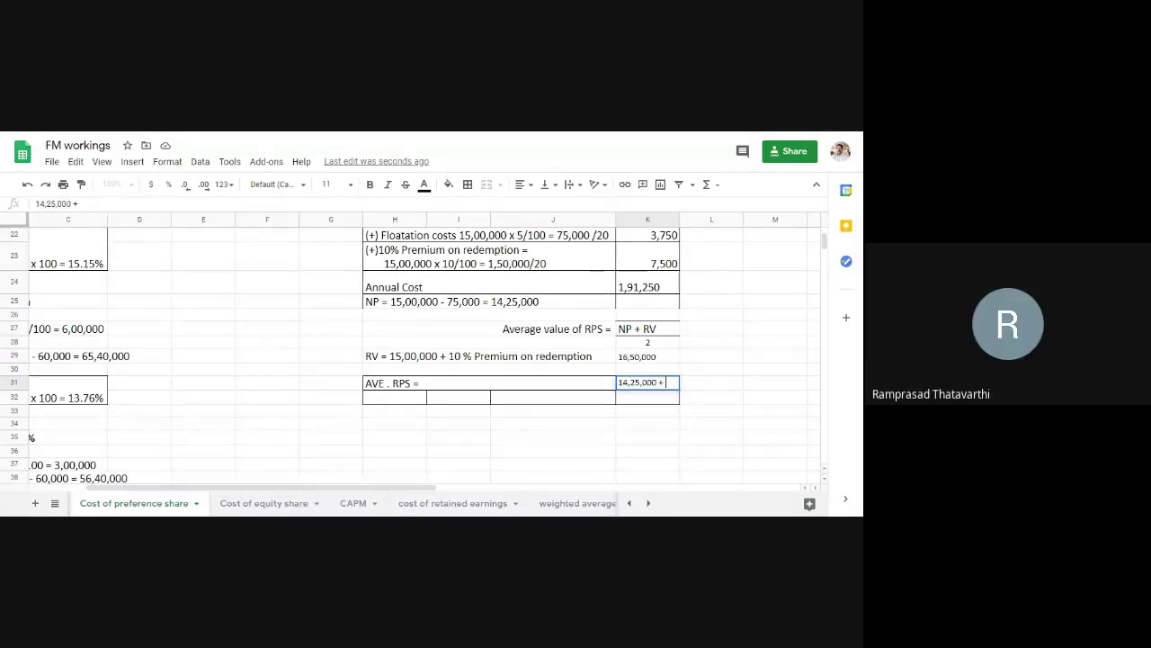
{"action": "type", "text": " 16,5"}
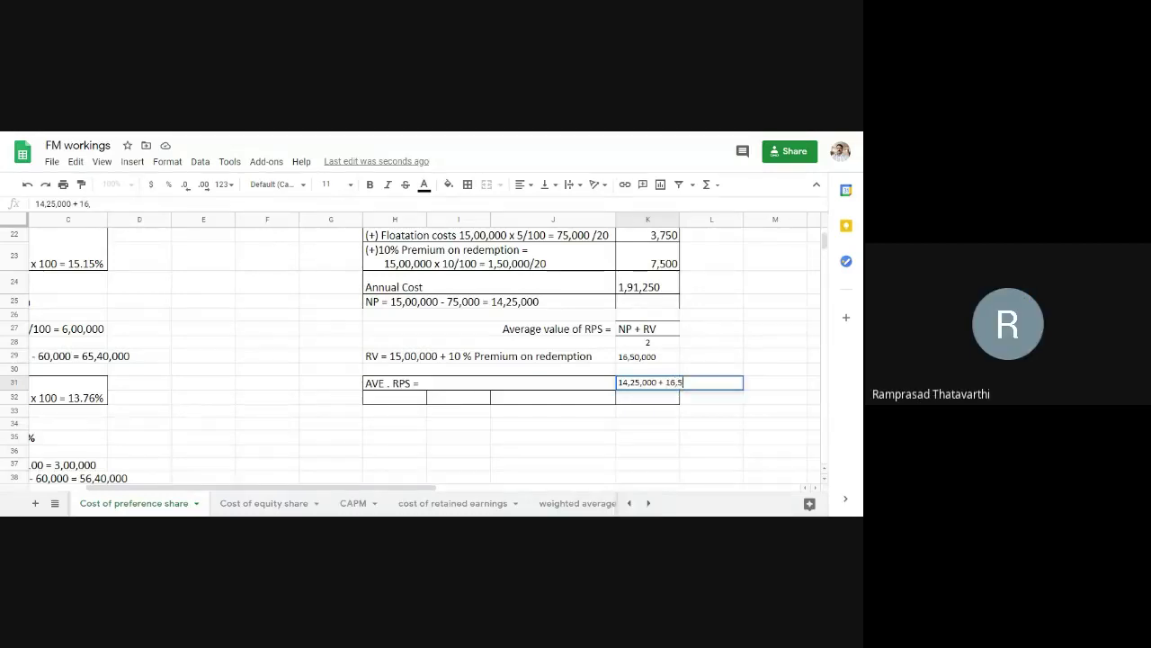
{"action": "type", "text": "0,000"}
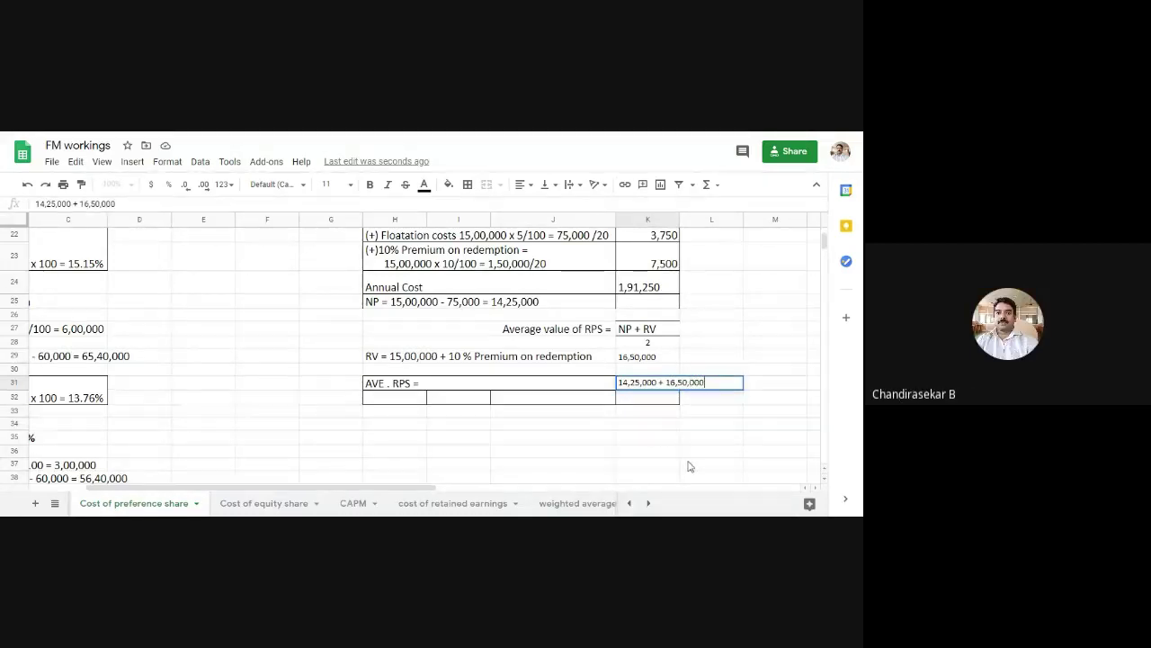
{"action": "left_click", "coordinate": [690, 466]}
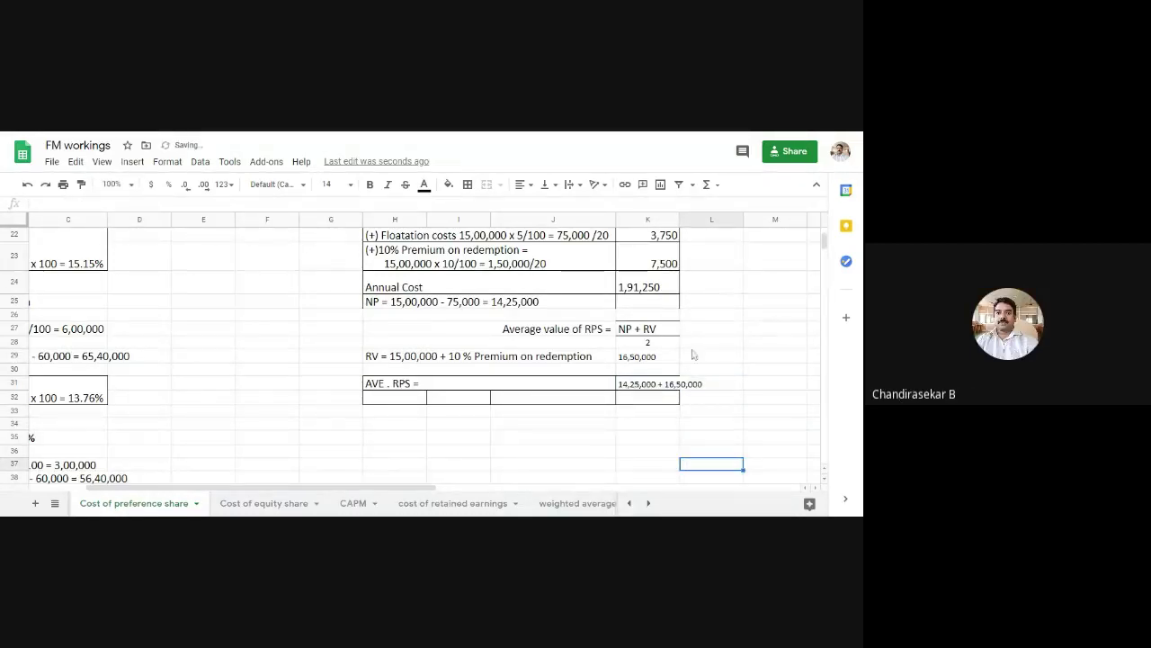
{"action": "left_click_drag", "start_coordinate": [680, 219], "coordinate": [706, 219]}
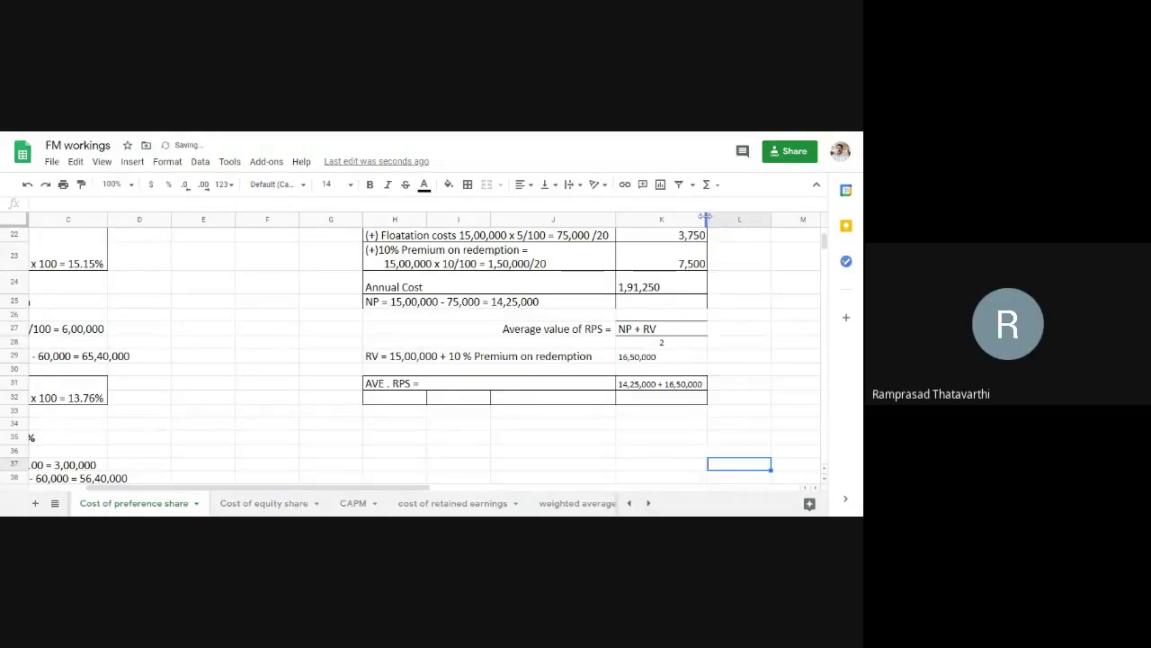
- Merge H31:J32 into one cell and vertically centre the "AVE . RPS =" label in it
{"action": "left_click", "coordinate": [417, 389]}
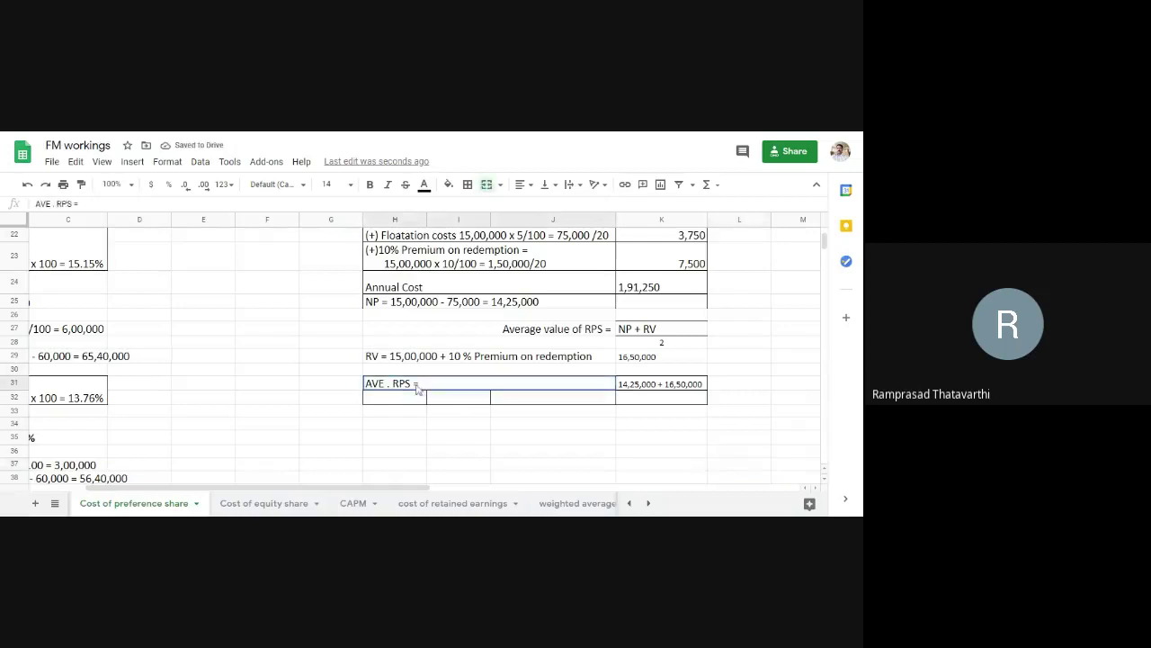
{"action": "left_click_drag", "start_coordinate": [417, 389], "coordinate": [540, 399]}
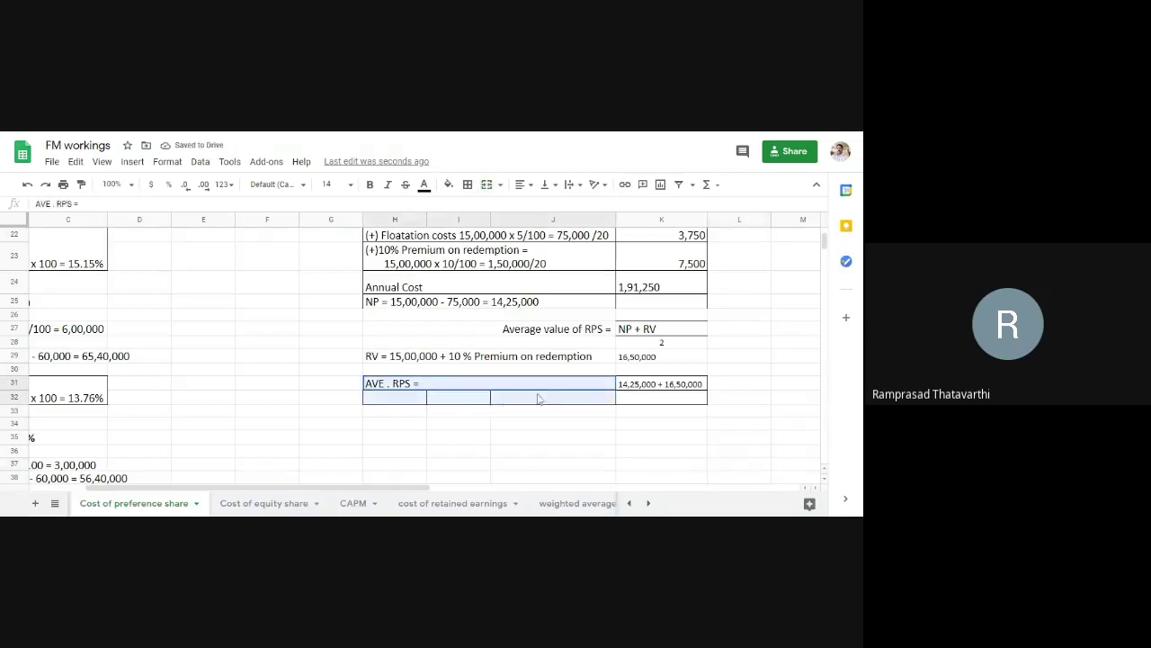
{"action": "left_click", "coordinate": [491, 187]}
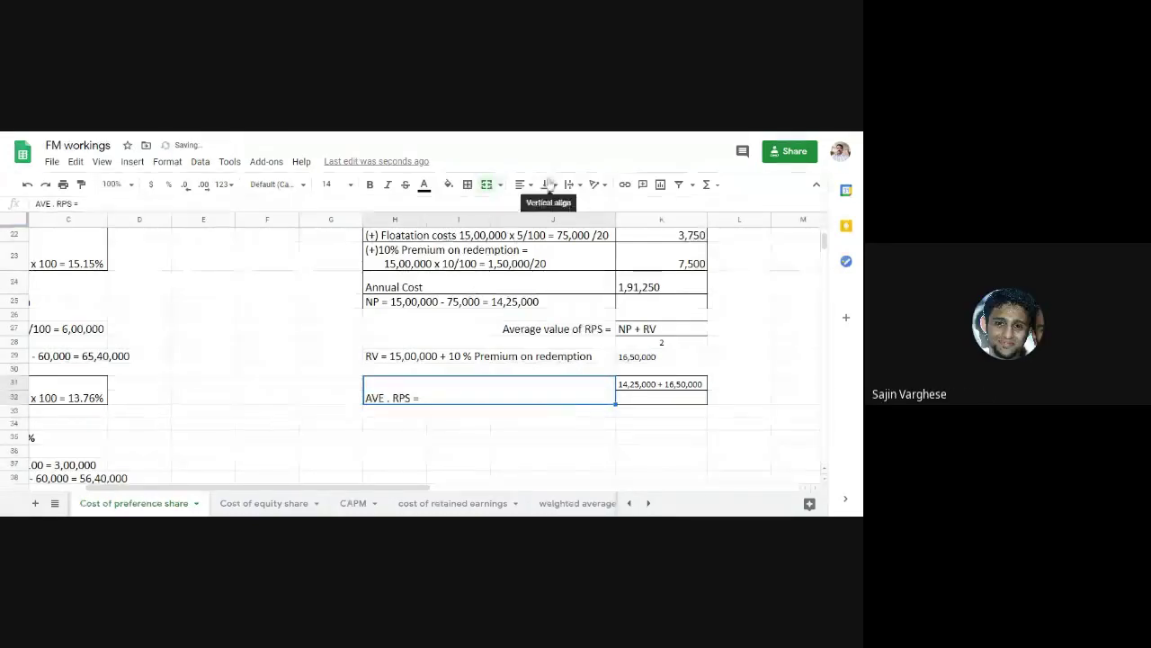
{"action": "left_click", "coordinate": [549, 184]}
{"action": "left_click", "coordinate": [565, 219]}
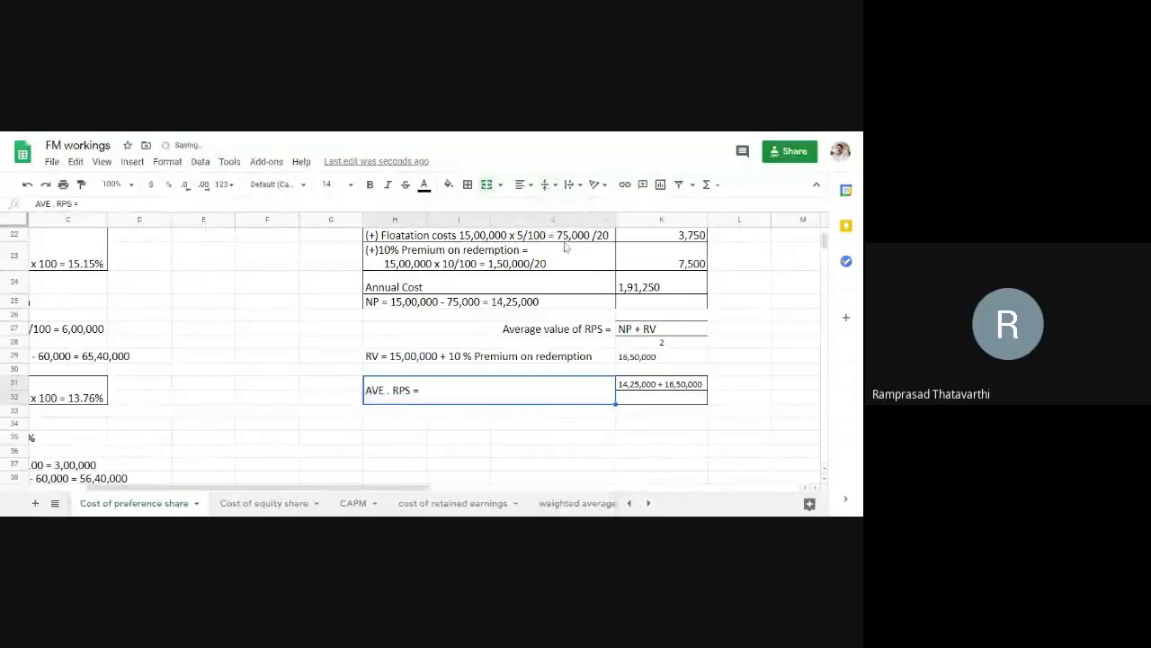
- Complete the average value calculation with the divisor 2 in K32 and "= 15,37,500" in L31
{"action": "left_click", "coordinate": [621, 396]}
{"action": "type", "text": "2"}
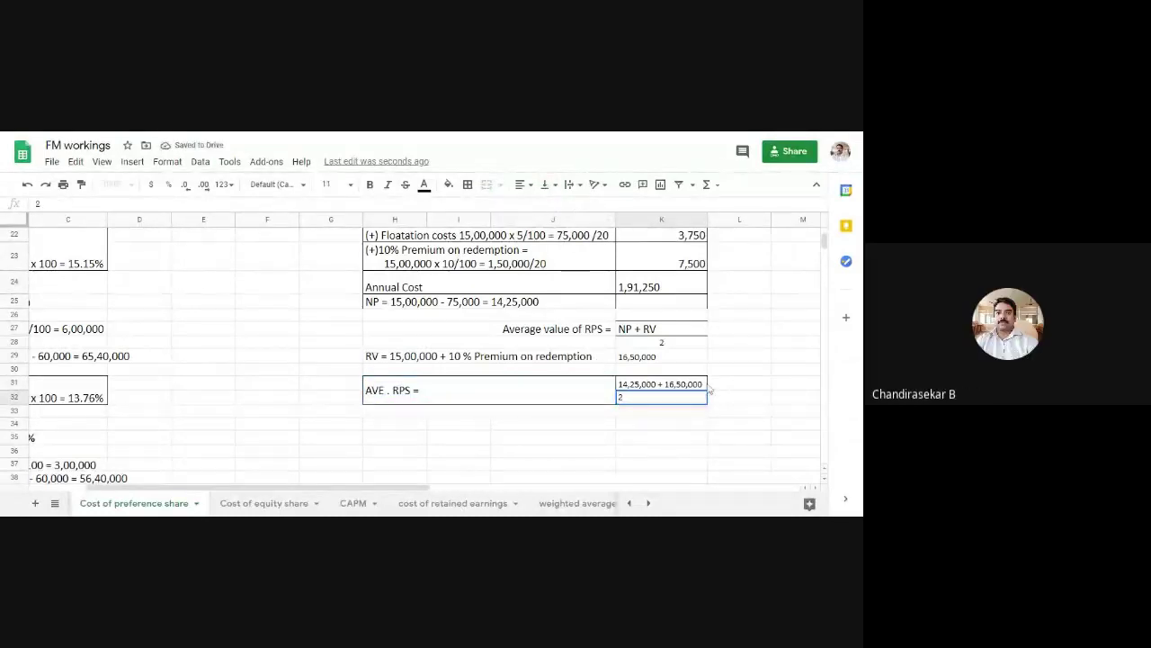
{"action": "left_click", "coordinate": [731, 386]}
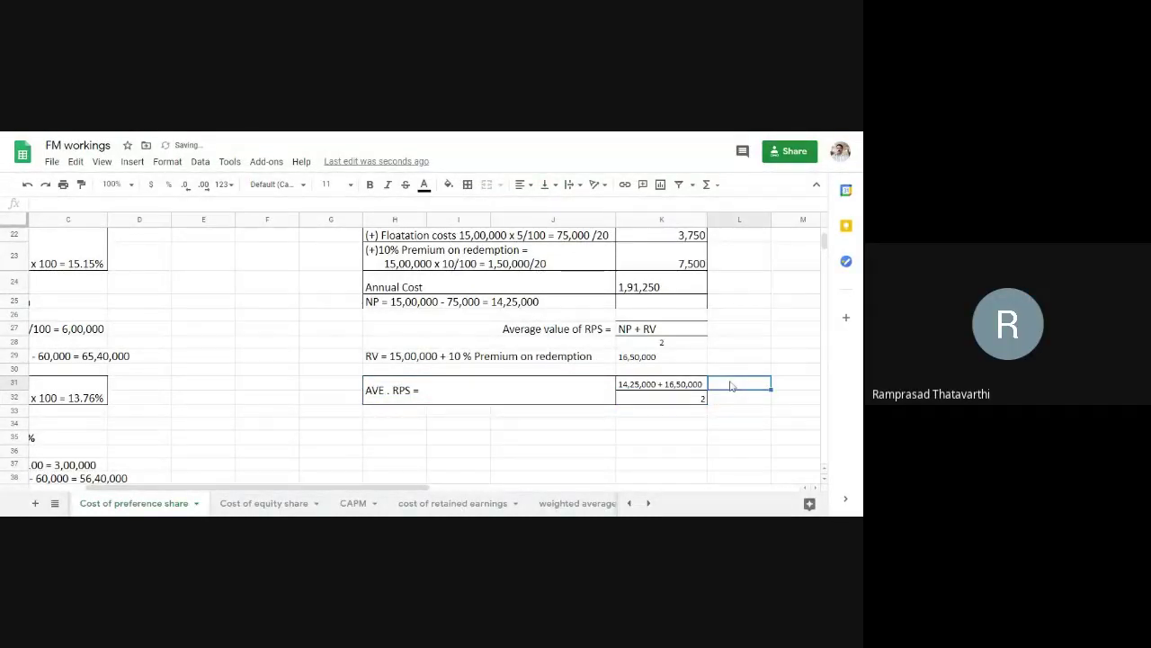
{"action": "double_click", "coordinate": [731, 385]}
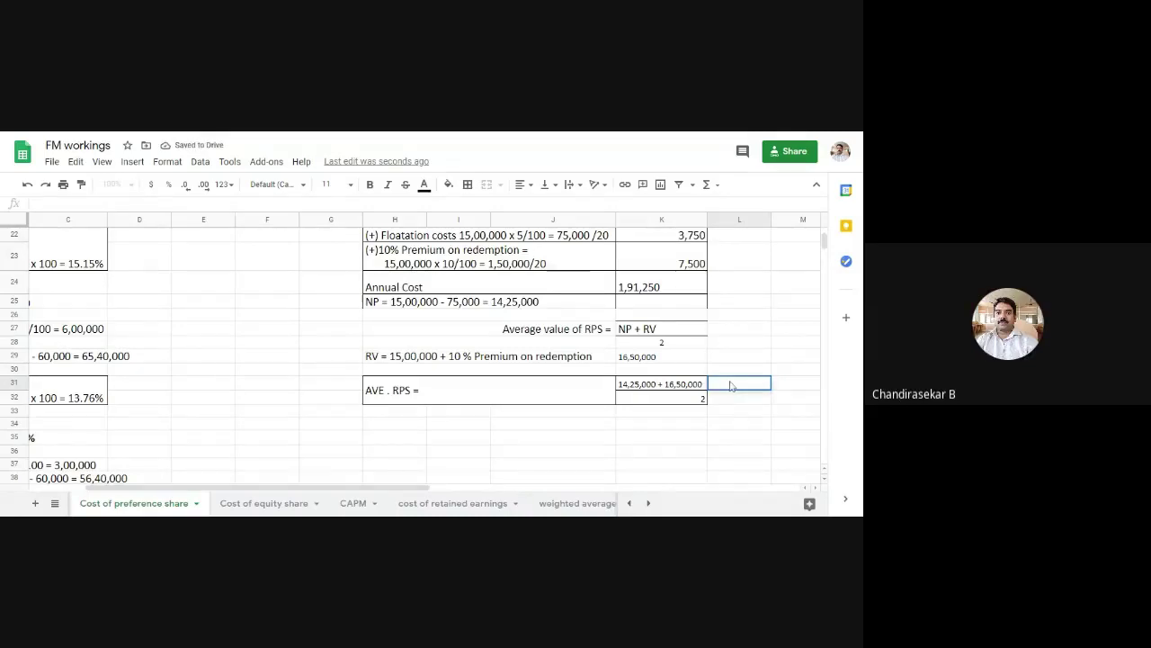
{"action": "type", "text": "= 15,37,50"}
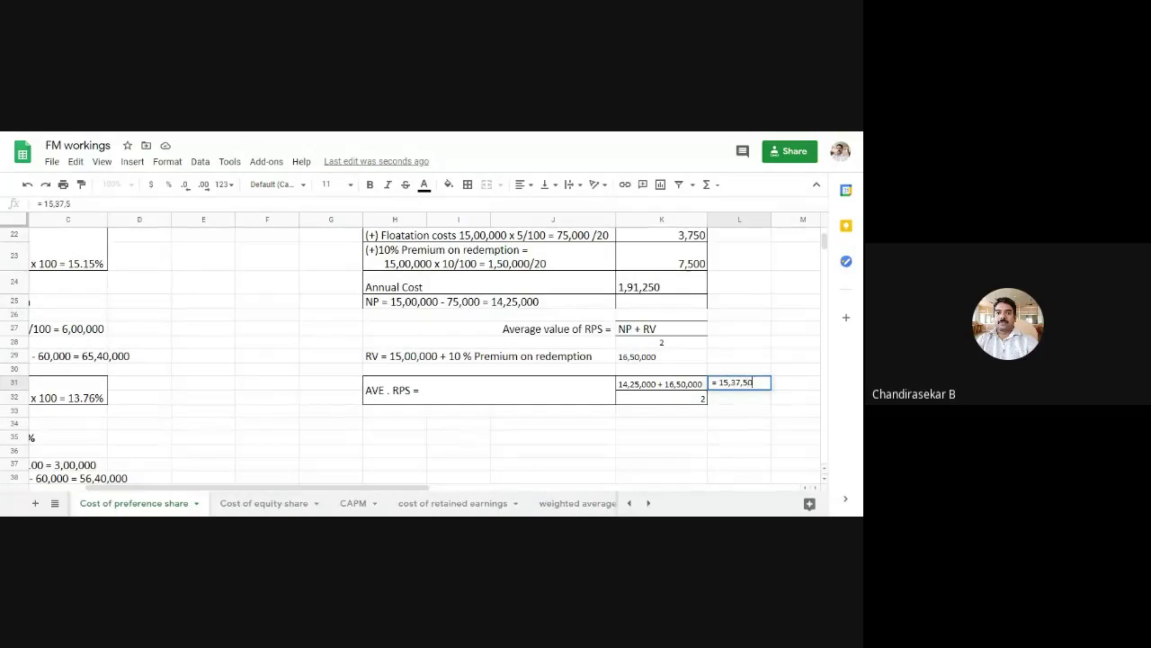
{"action": "left_click", "coordinate": [741, 441]}
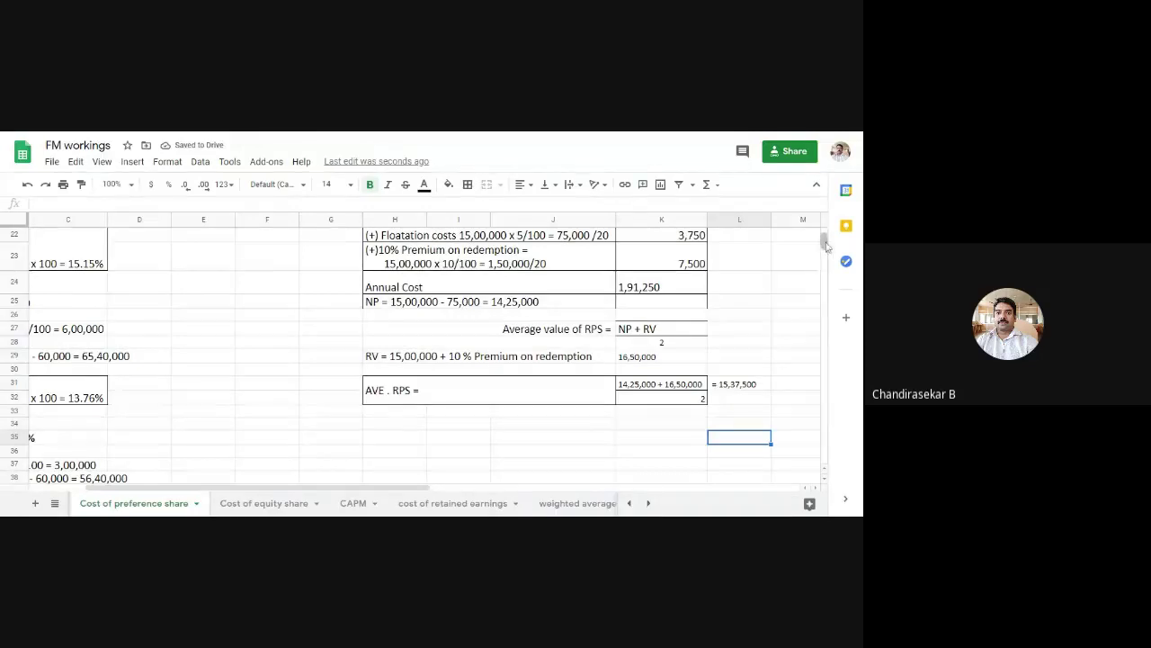
- Enter the cost formula below the average value table: "kp =" in I34, numerator 1,91,250 in J34 and denominator 15,37,500 in J35
{"action": "left_click_drag", "start_coordinate": [825, 245], "coordinate": [825, 243]}
{"action": "left_click", "coordinate": [436, 428]}
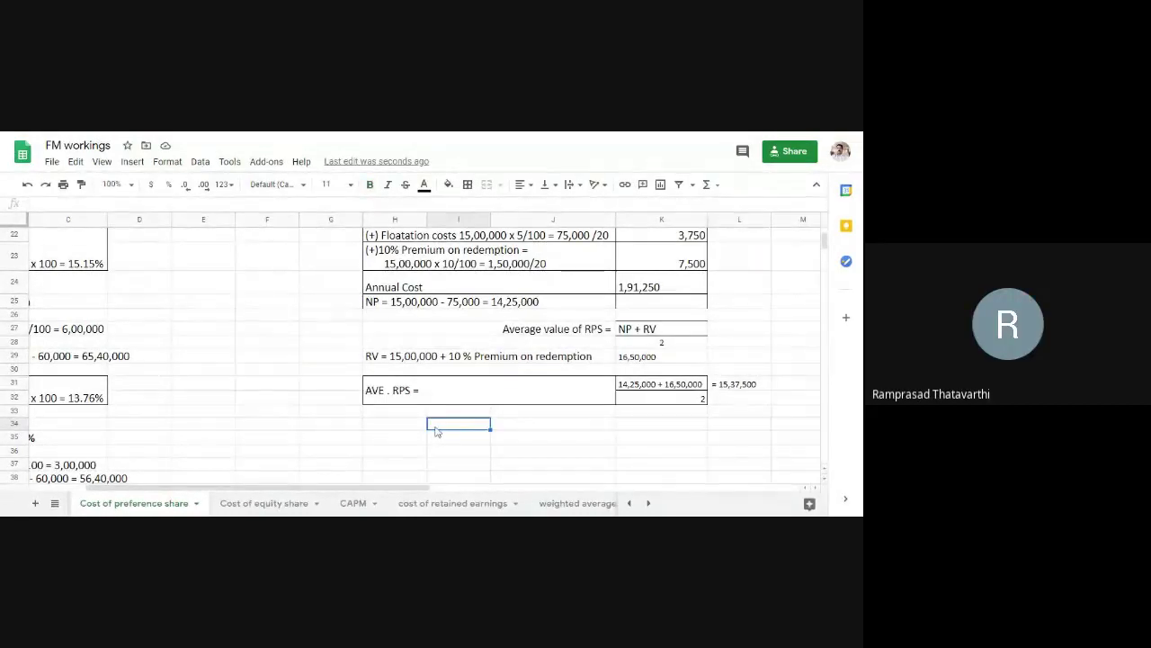
{"action": "type", "text": "kp ="}
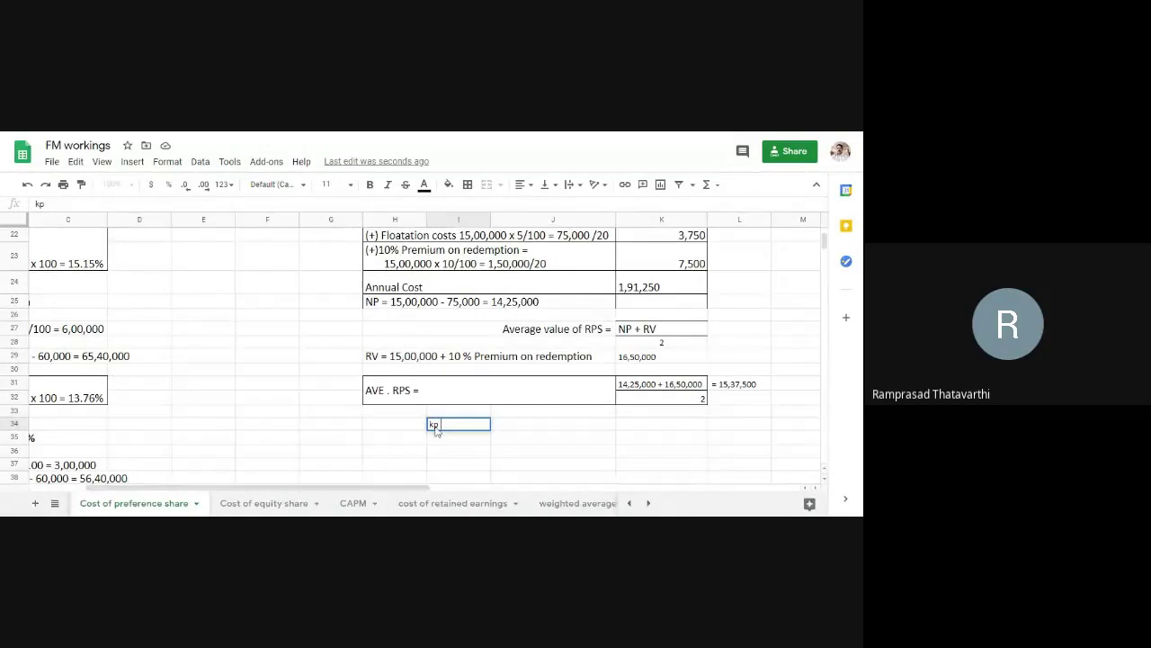
{"action": "left_click", "coordinate": [522, 430]}
{"action": "type", "text": "1"}
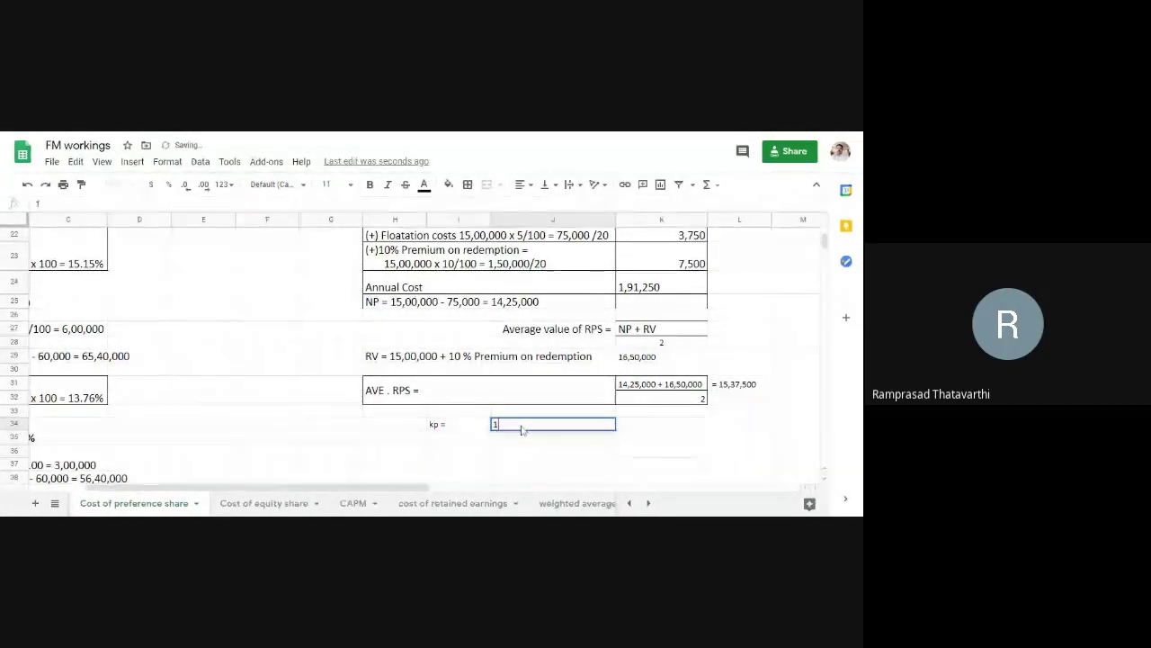
{"action": "type", "text": ",91,"}
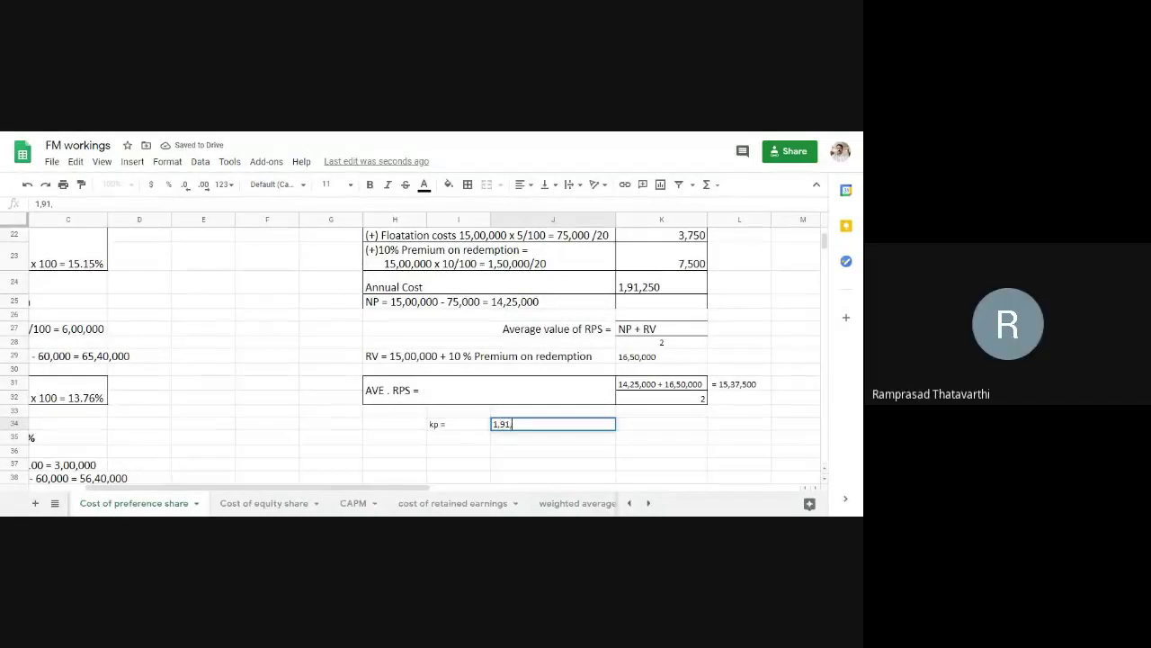
{"action": "type", "text": "250"}
{"action": "left_click", "coordinate": [527, 437]}
{"action": "type", "text": "15"}
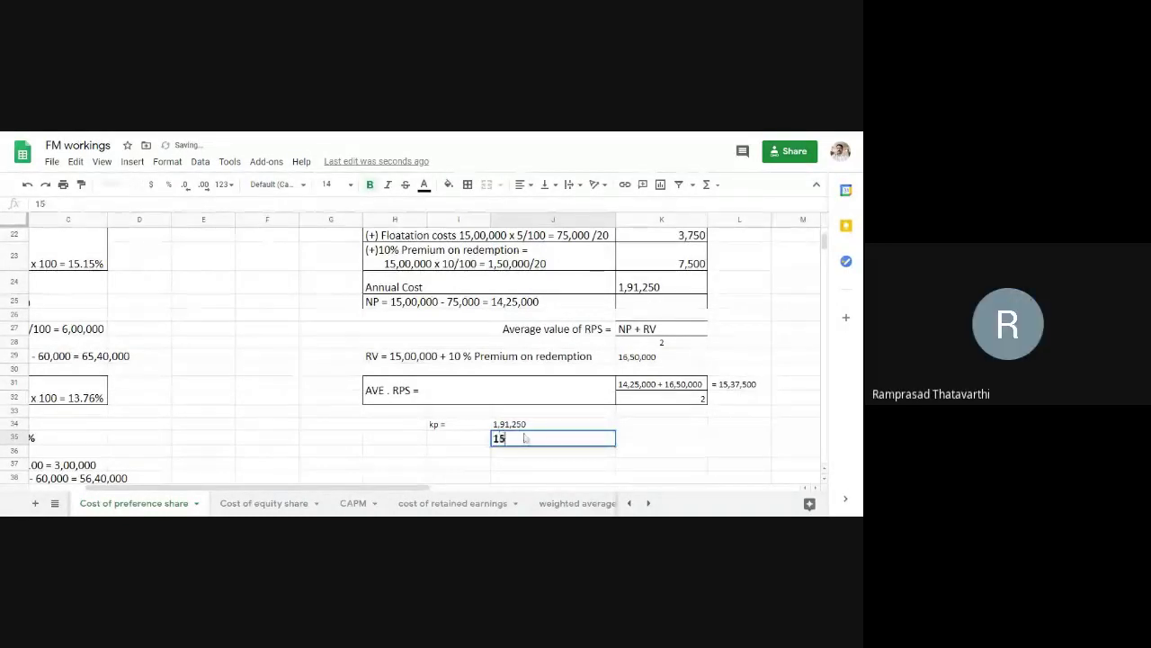
{"action": "type", "text": ",37,500"}
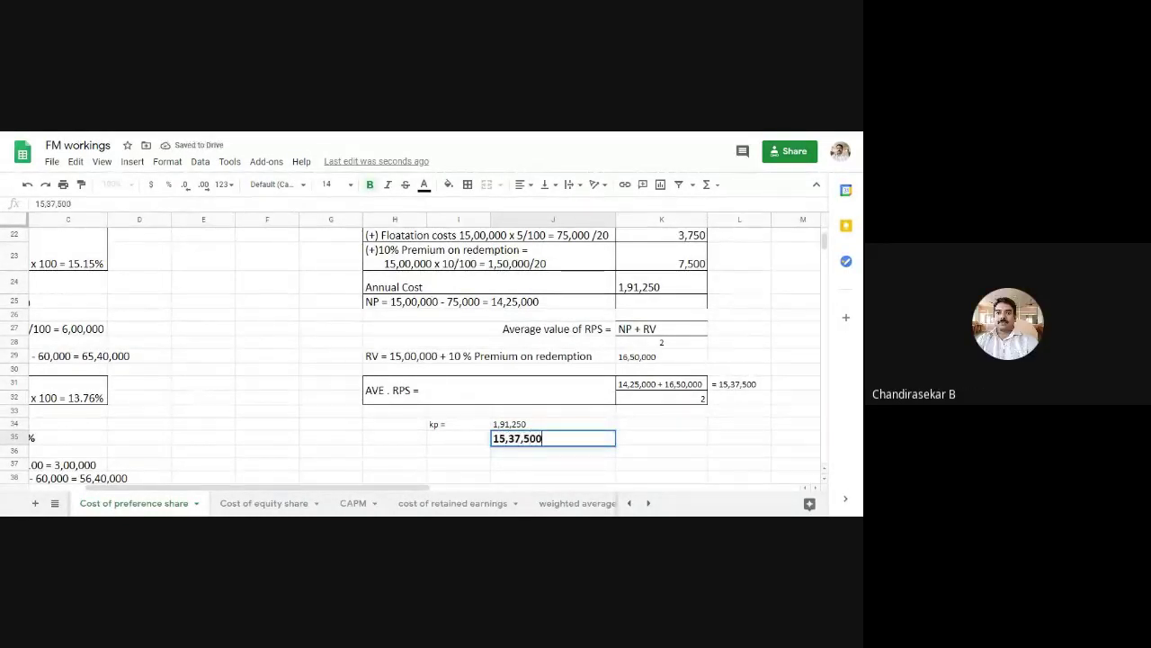
- Merge K34:K35 into one cell and enter "x100 = 12.44%" in it
{"action": "left_click", "coordinate": [552, 428]}
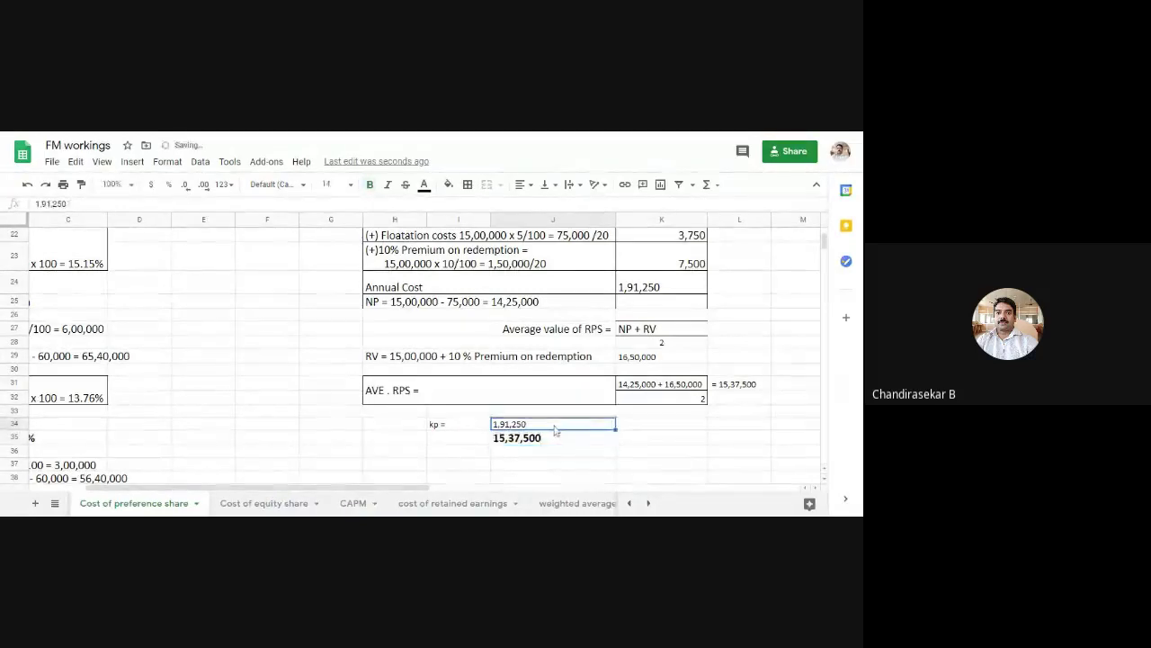
{"action": "left_click", "coordinate": [623, 425]}
{"action": "left_click_drag", "start_coordinate": [623, 430], "coordinate": [626, 438]}
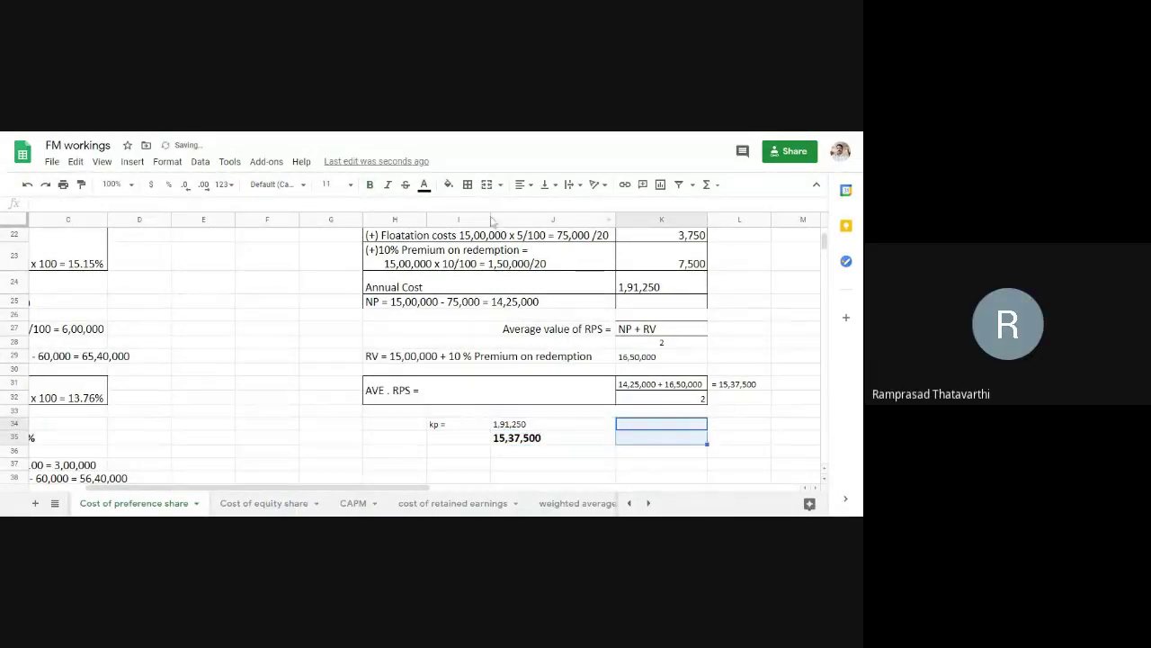
{"action": "left_click", "coordinate": [486, 185]}
{"action": "type", "text": "x"}
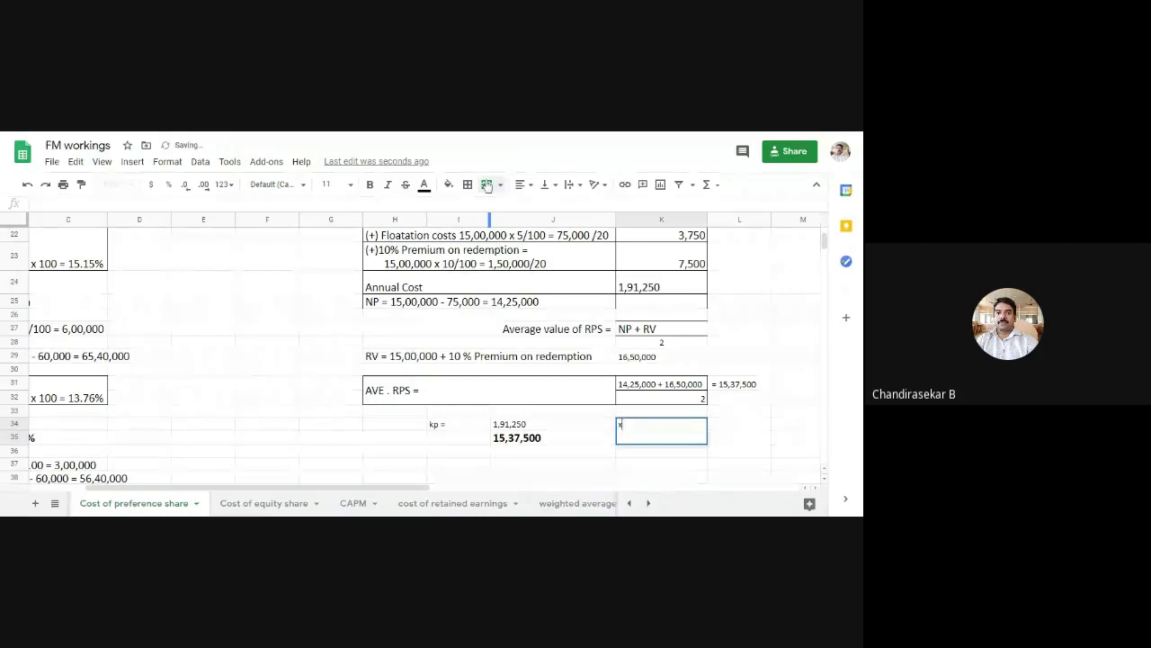
{"action": "type", "text": "100 ="}
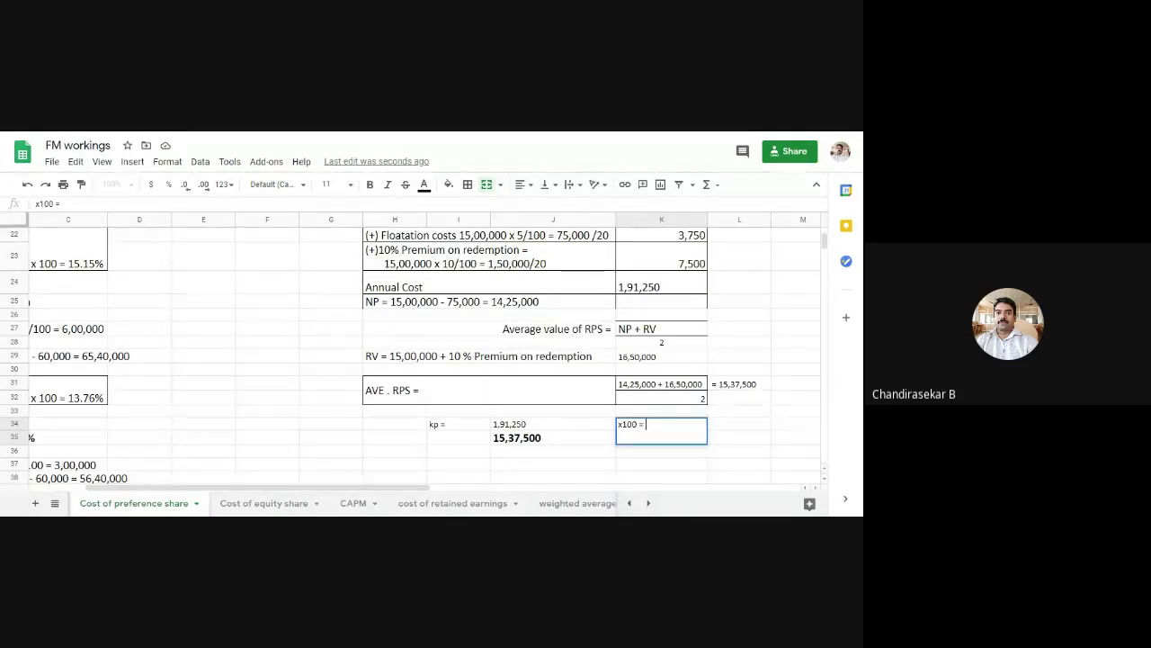
{"action": "type", "text": "12.44"}
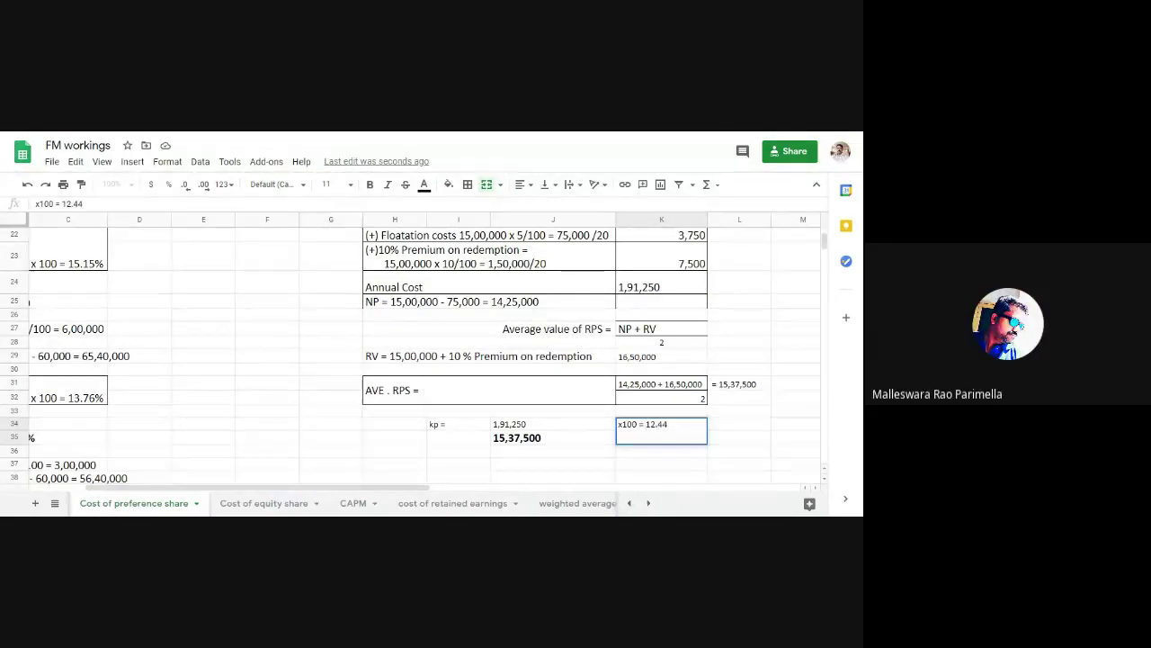
{"action": "type", "text": "%"}
{"action": "left_click", "coordinate": [666, 457]}
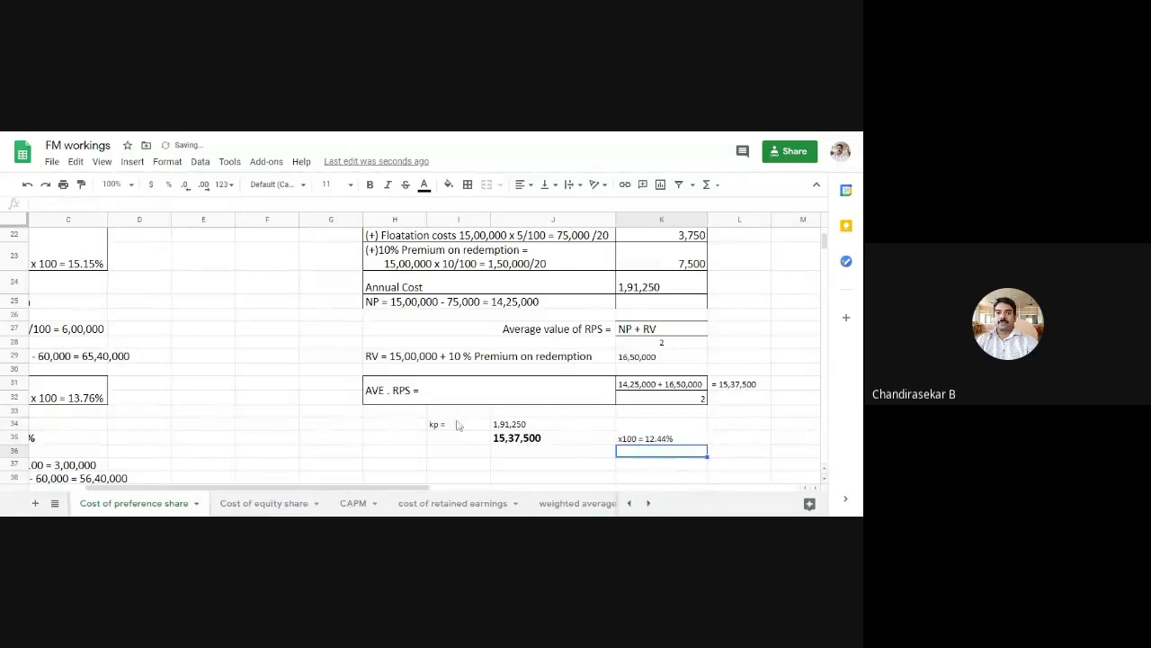
- Set the kp calculation in I34:K35 to font size 18 and apply all borders to it
{"action": "left_click_drag", "start_coordinate": [458, 411], "coordinate": [619, 439]}
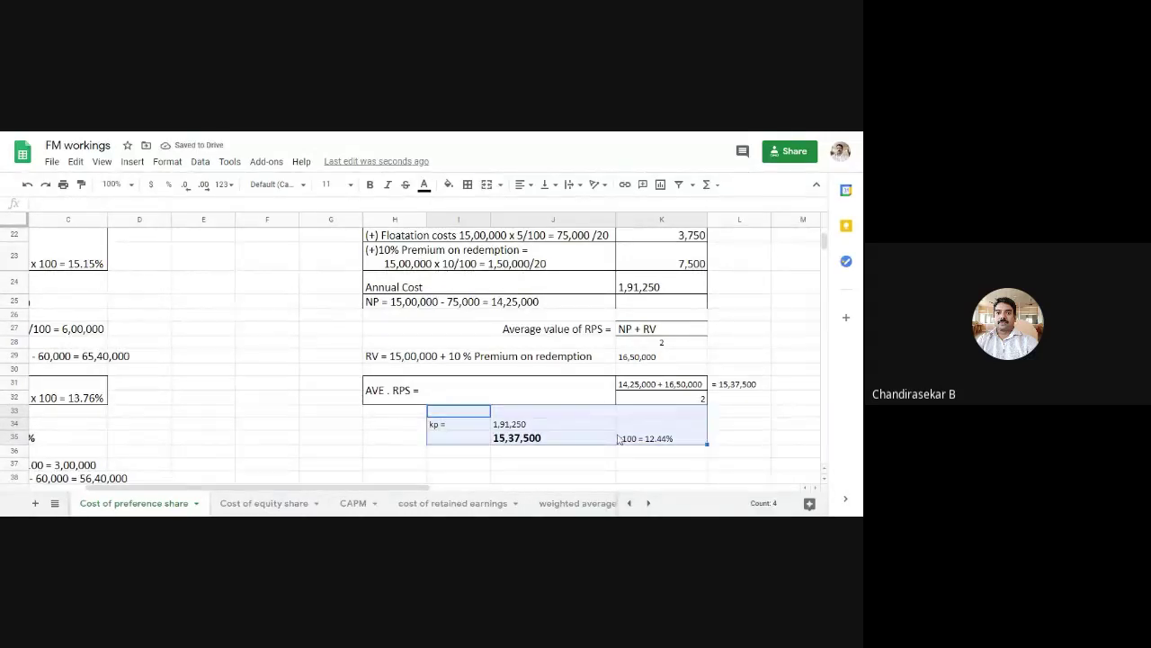
{"action": "left_click", "coordinate": [619, 439]}
{"action": "left_click_drag", "start_coordinate": [459, 423], "coordinate": [634, 439]}
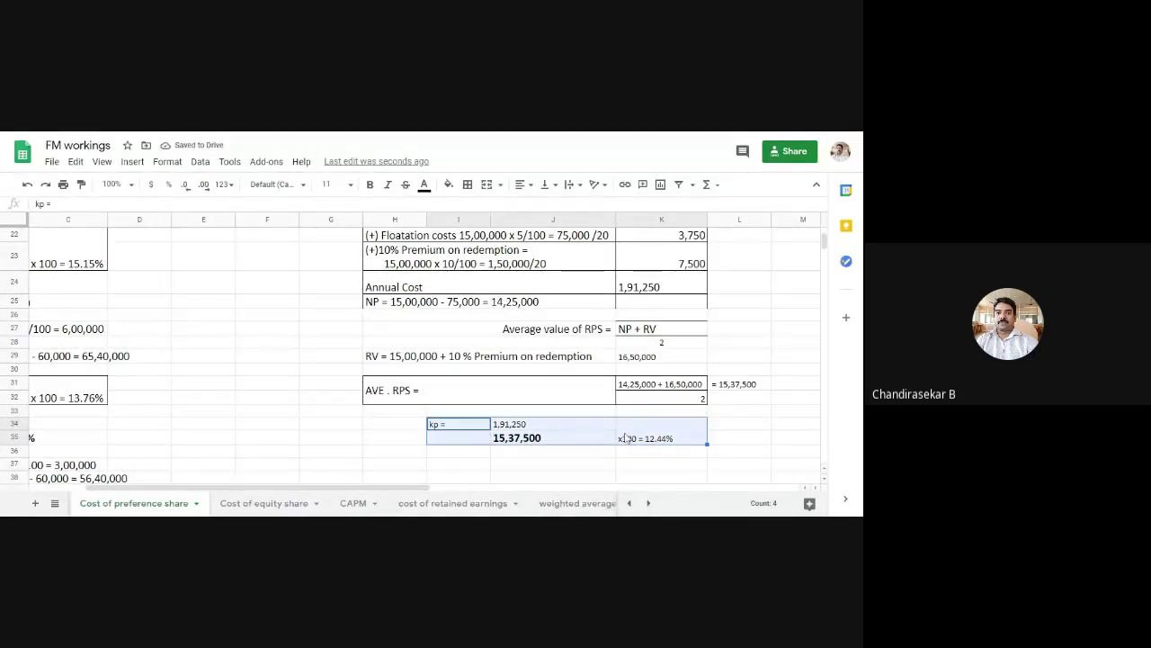
{"action": "left_click", "coordinate": [351, 185]}
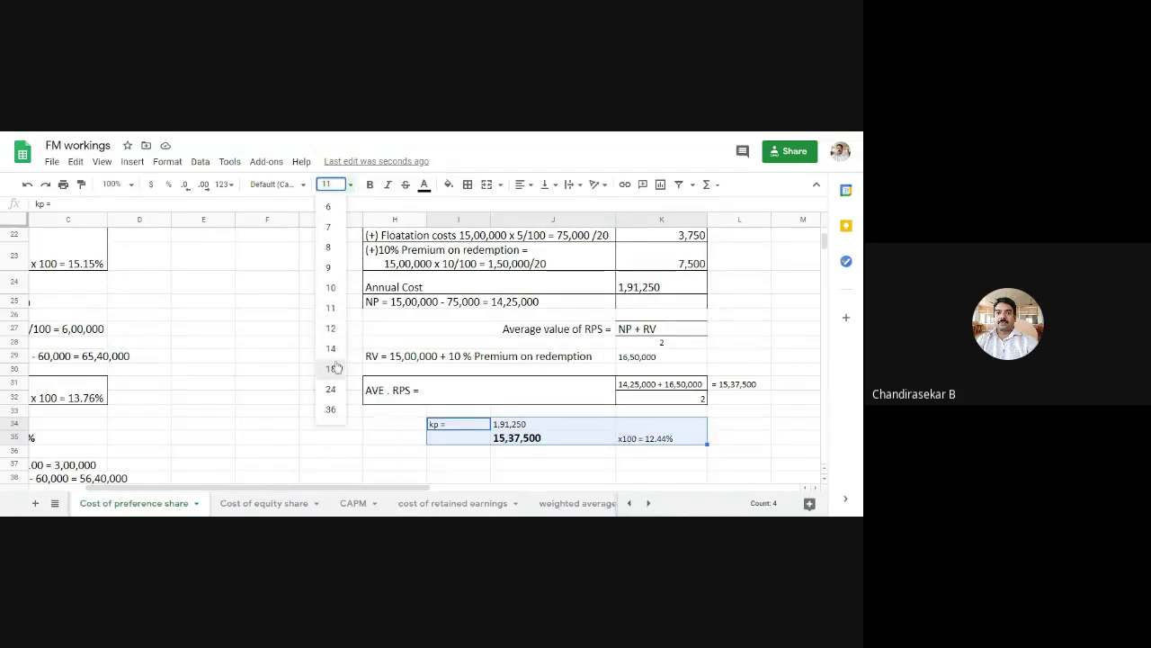
{"action": "left_click", "coordinate": [331, 368]}
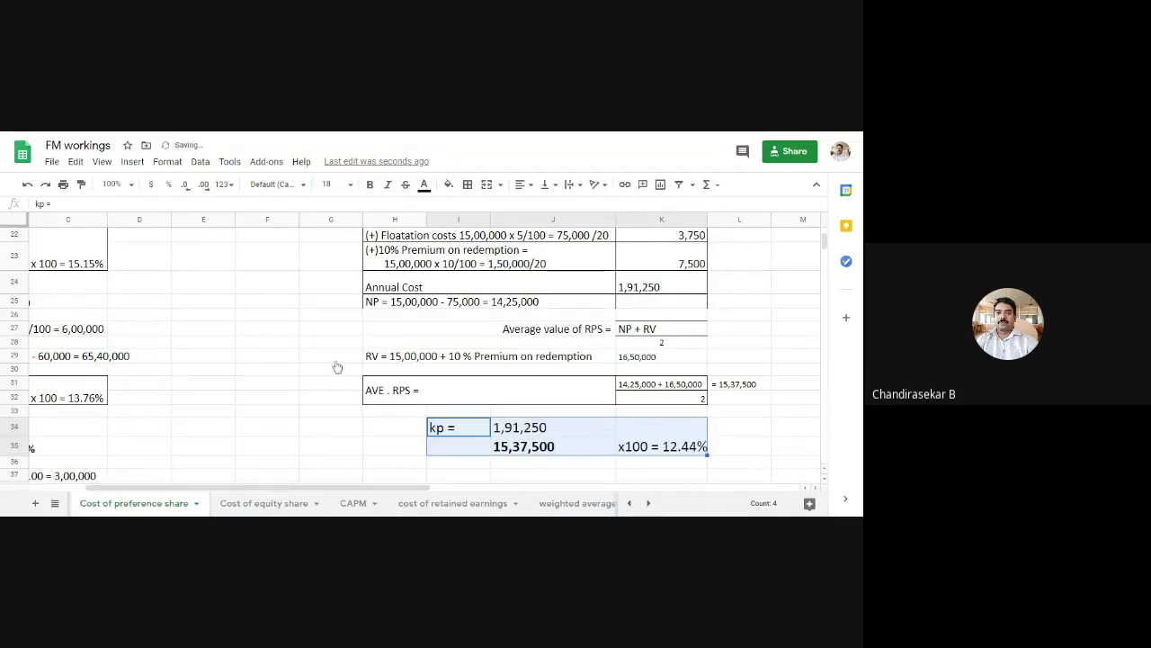
{"action": "left_click", "coordinate": [468, 185]}
{"action": "left_click", "coordinate": [473, 211]}
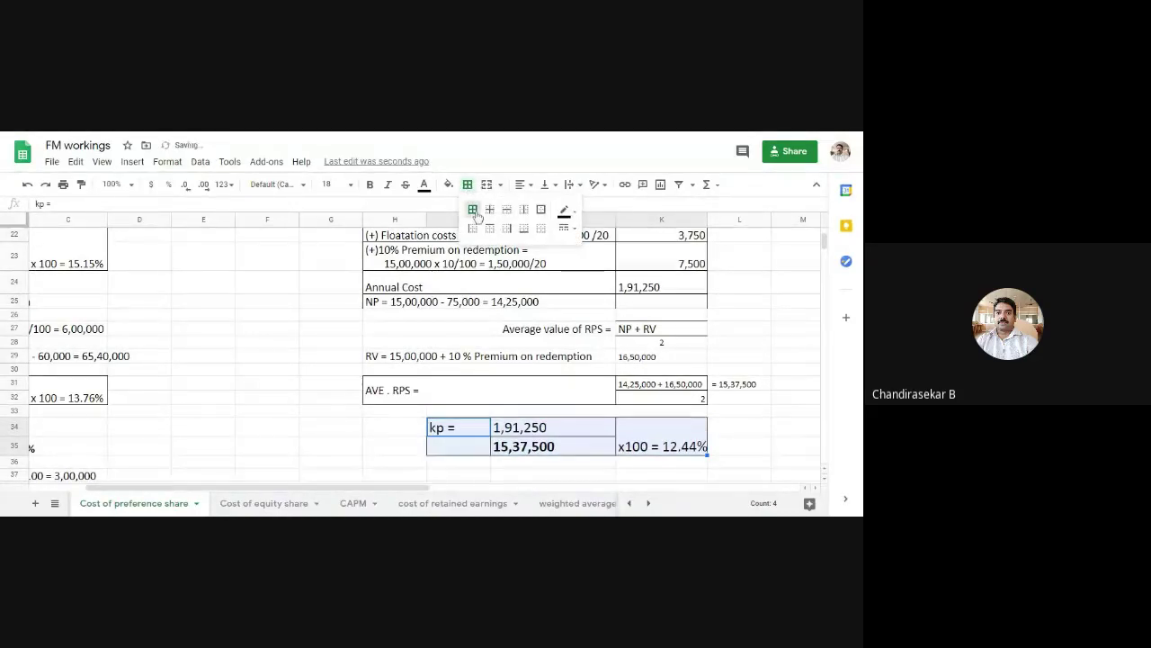
{"action": "left_click", "coordinate": [525, 477]}
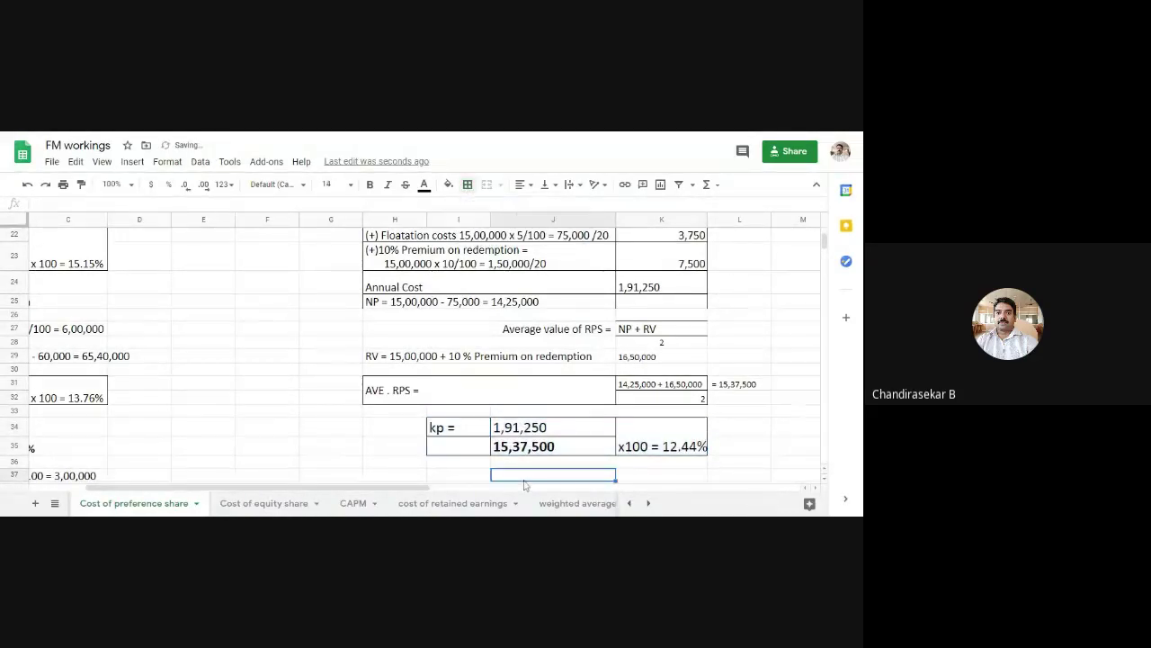
- Merge I34:I35 into one cell and vertically centre the "kp =" label in it
{"action": "left_click_drag", "start_coordinate": [459, 428], "coordinate": [459, 447]}
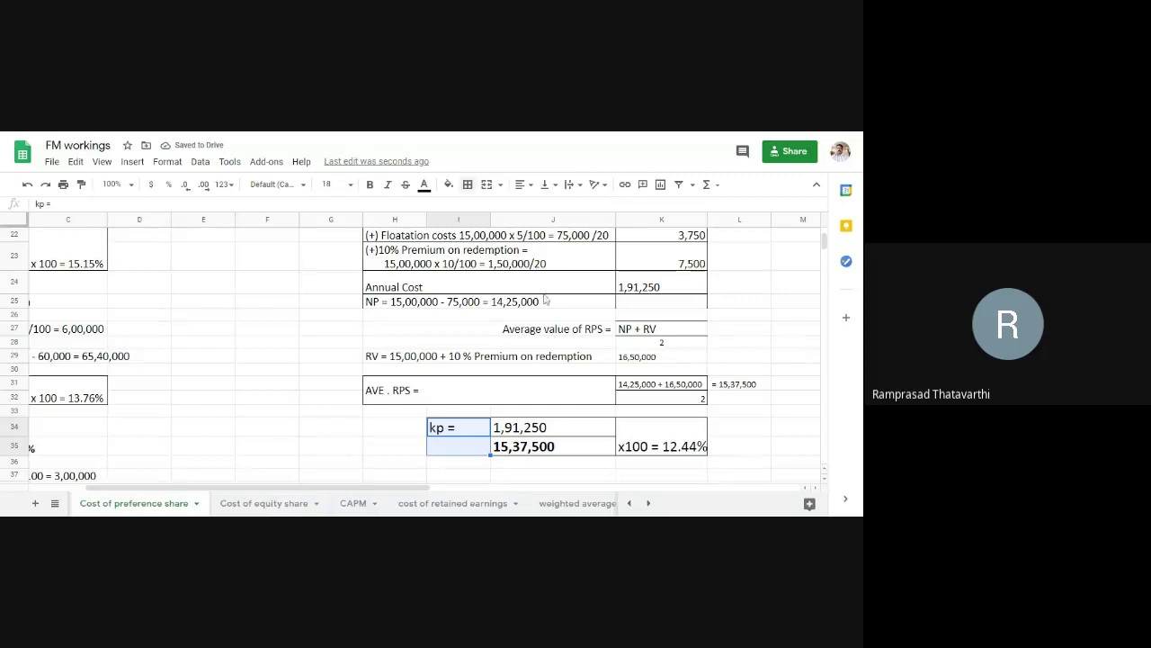
{"action": "left_click", "coordinate": [556, 185]}
{"action": "left_click", "coordinate": [574, 206]}
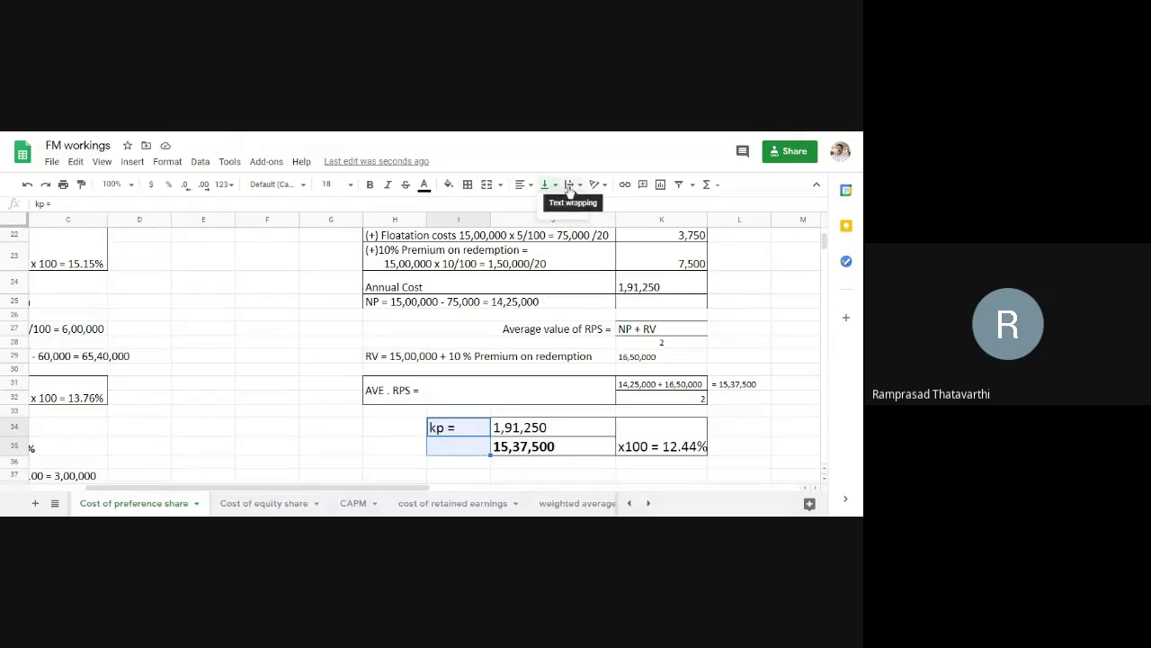
{"action": "left_click", "coordinate": [572, 185]}
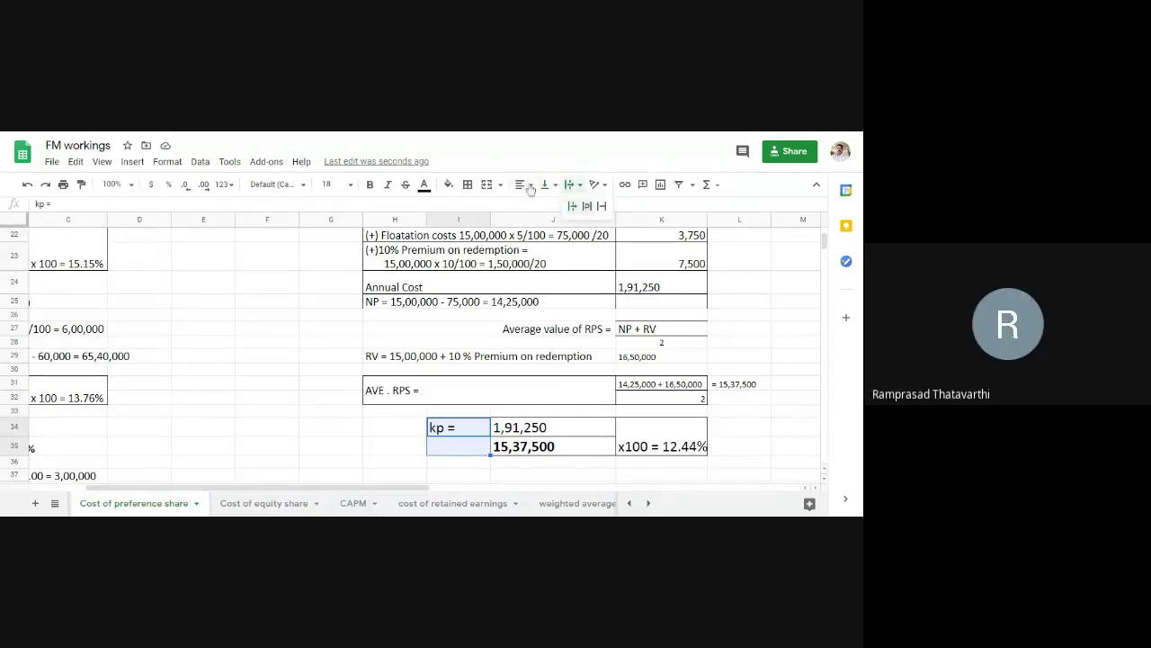
{"action": "left_click", "coordinate": [482, 186]}
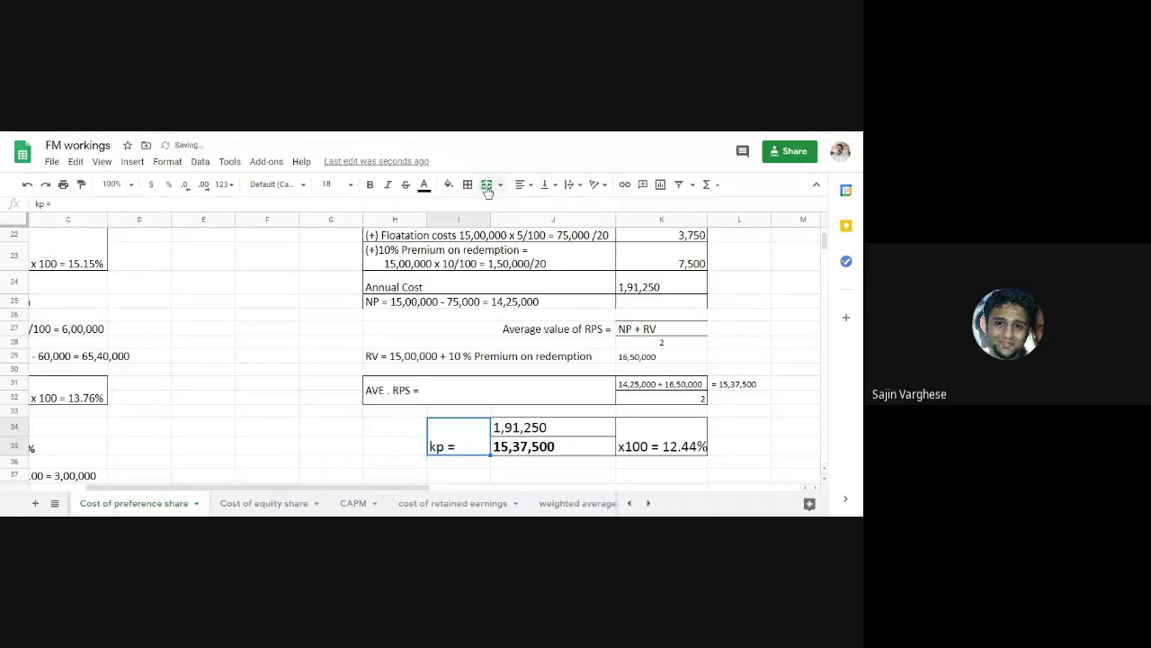
{"action": "left_click", "coordinate": [547, 191]}
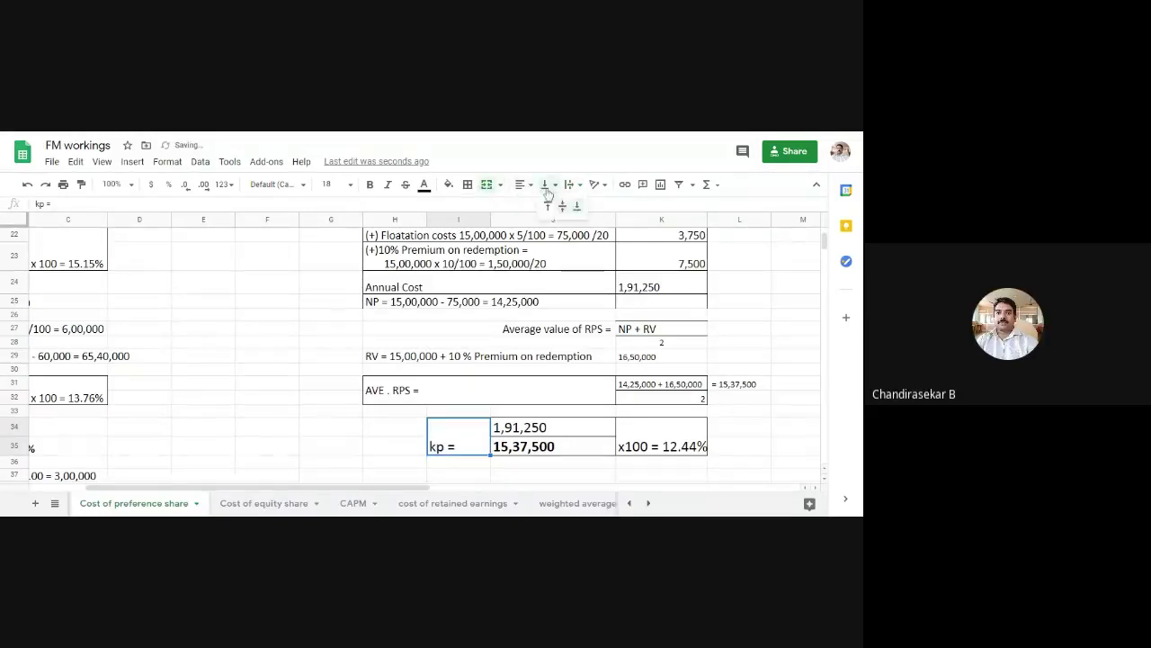
{"action": "left_click", "coordinate": [564, 211]}
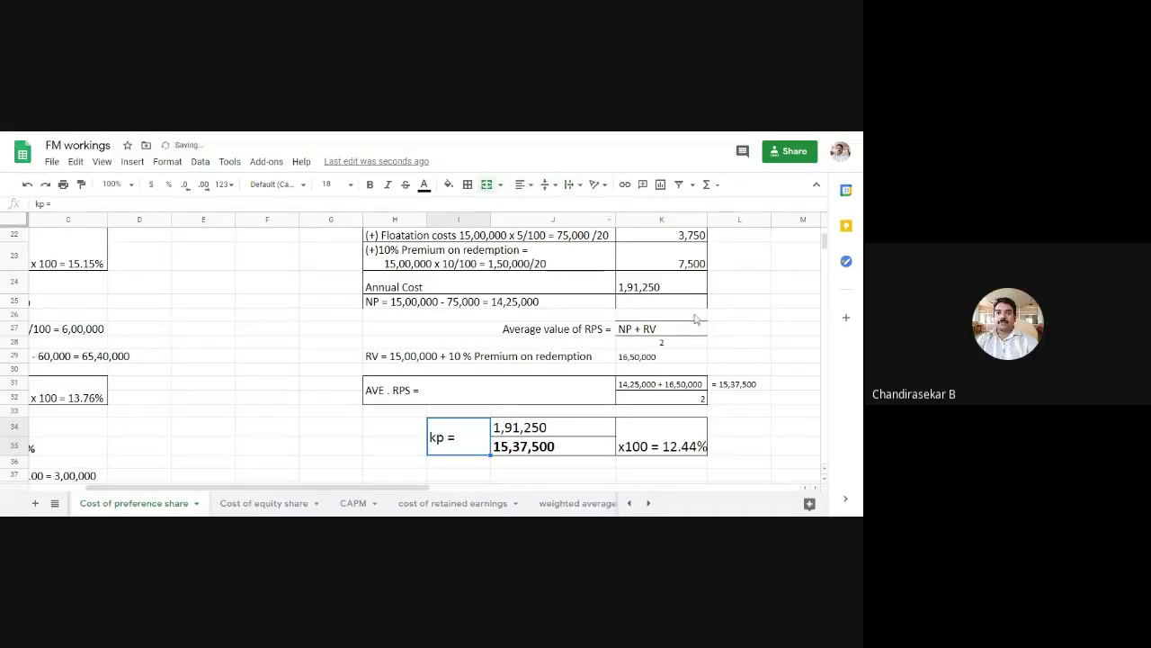
- Centre the "x100 = 12.44%" result in K34 both horizontally and vertically
{"action": "key", "text": "Right"}
{"action": "key", "text": "Right"}
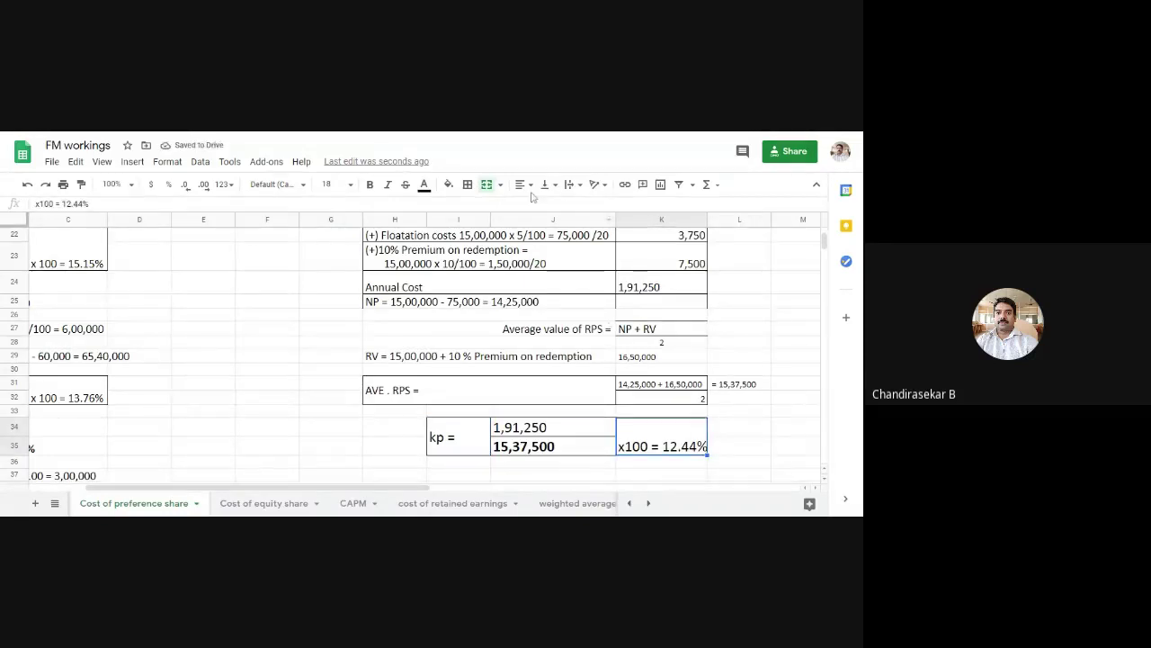
{"action": "left_click", "coordinate": [524, 184]}
{"action": "left_click", "coordinate": [541, 213]}
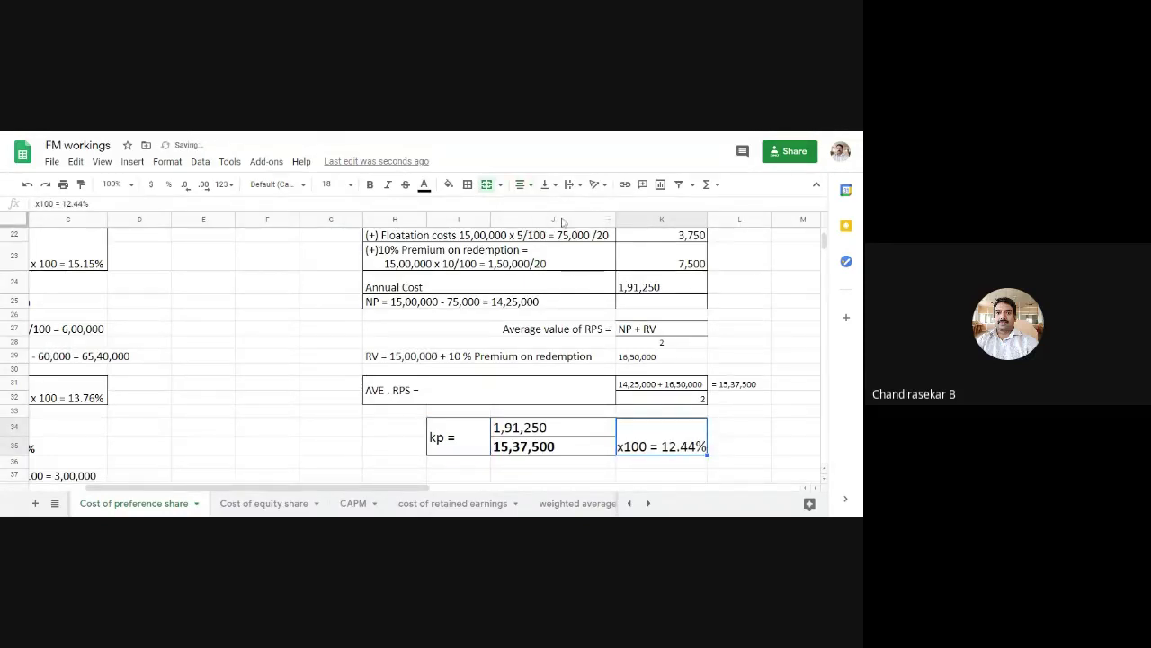
{"action": "left_click", "coordinate": [524, 184]}
{"action": "left_click", "coordinate": [546, 184]}
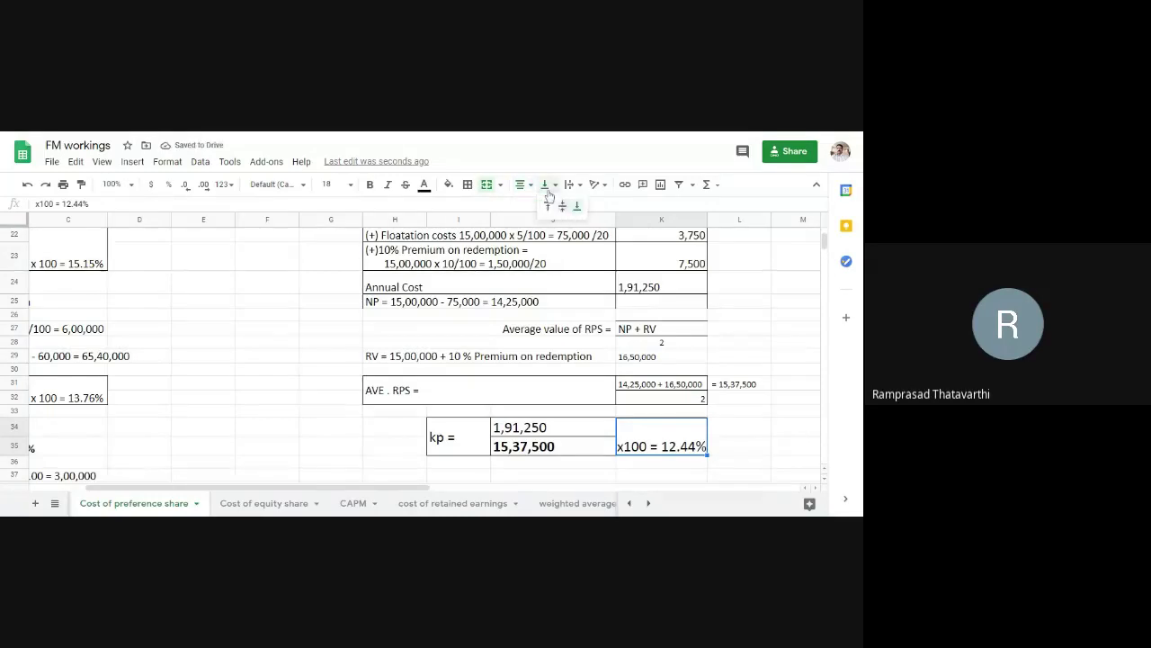
{"action": "left_click", "coordinate": [561, 209]}
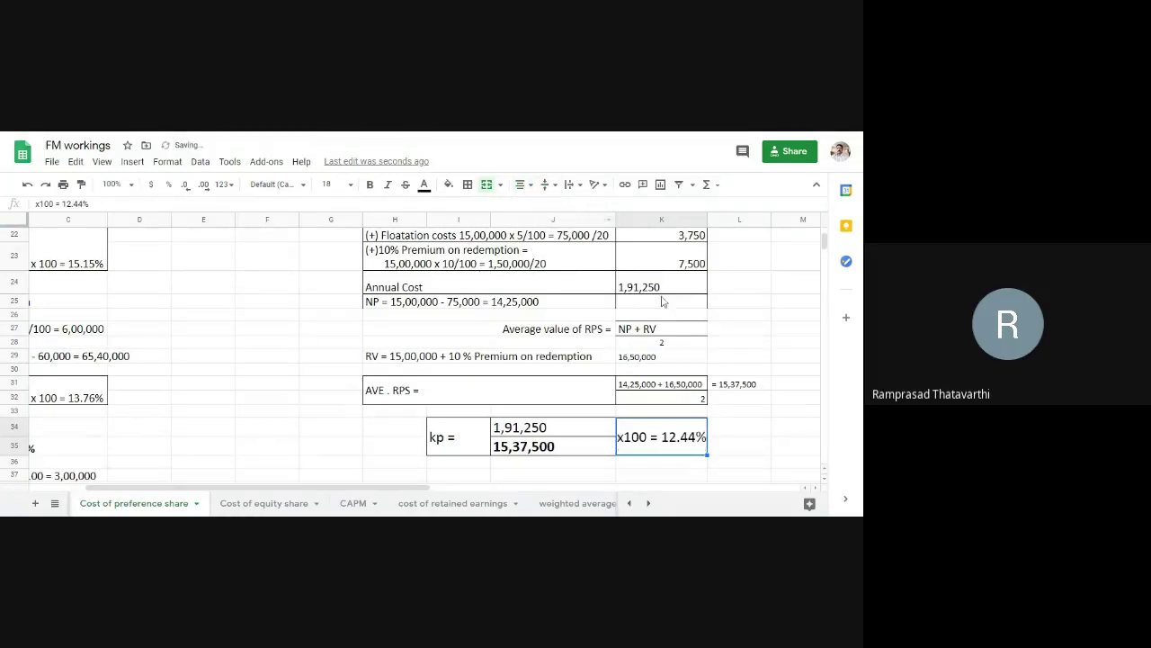
{"action": "left_click", "coordinate": [743, 290]}
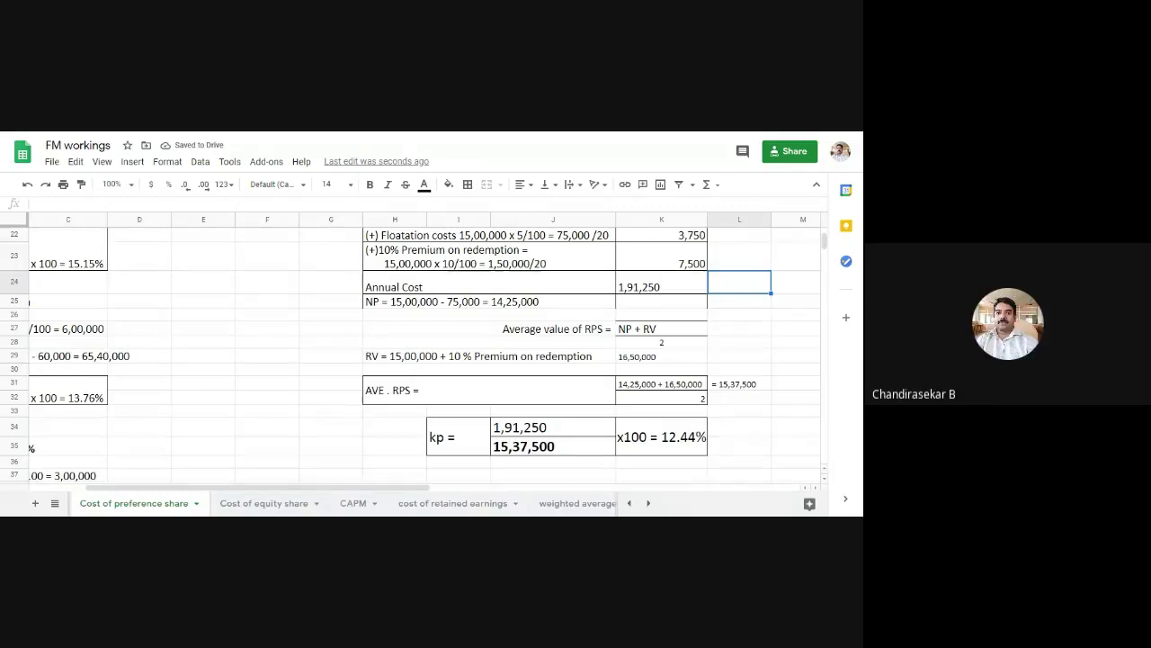
- Review the redeemable preference share problem, its kp formula and the worked solution for shares issued at par
{"action": "left_click_drag", "start_coordinate": [824, 245], "coordinate": [824, 239]}
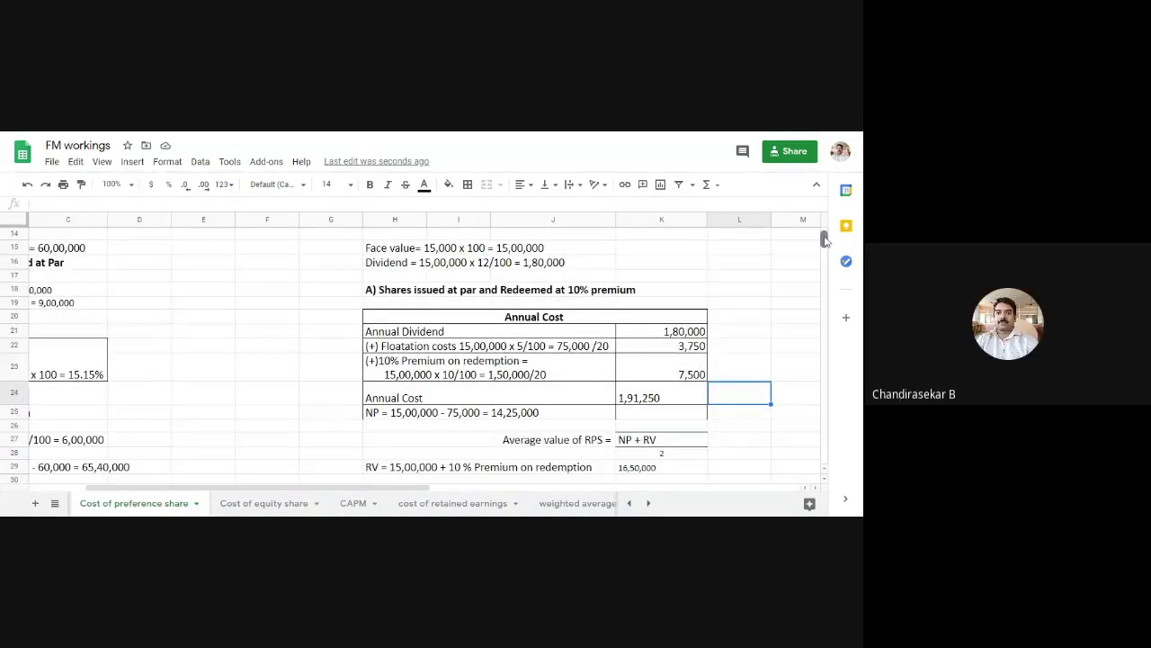
{"action": "scroll", "coordinate": [825, 240], "scroll_direction": "down", "scroll_amount": 1}
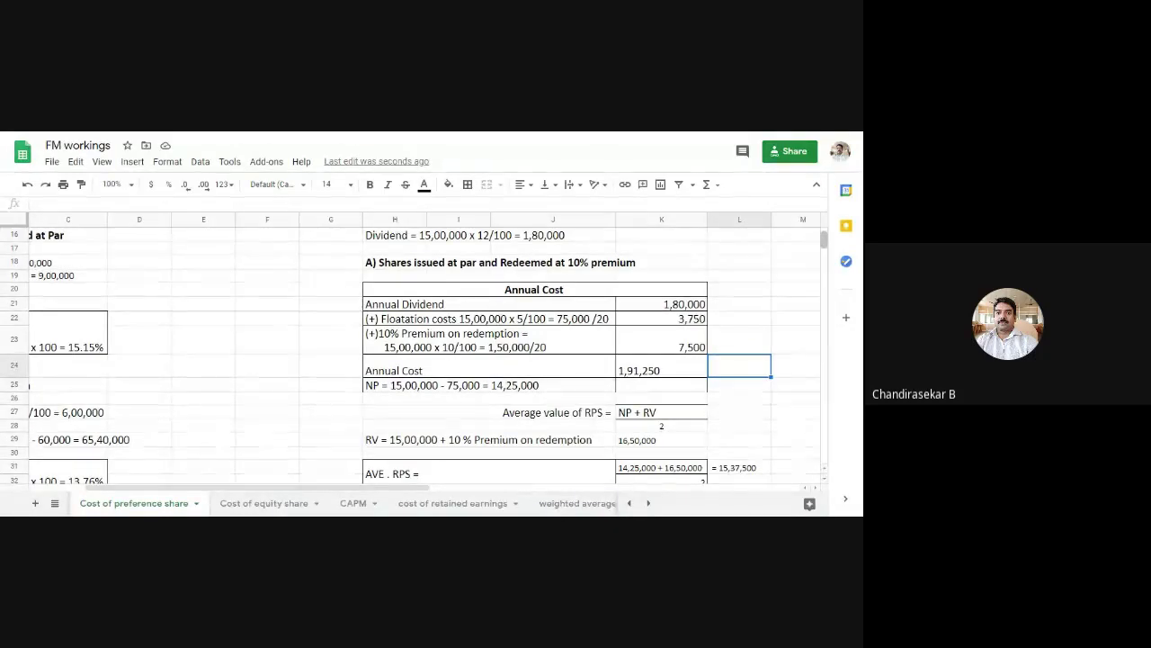
{"action": "scroll", "coordinate": [825, 243], "scroll_direction": "up", "scroll_amount": 5}
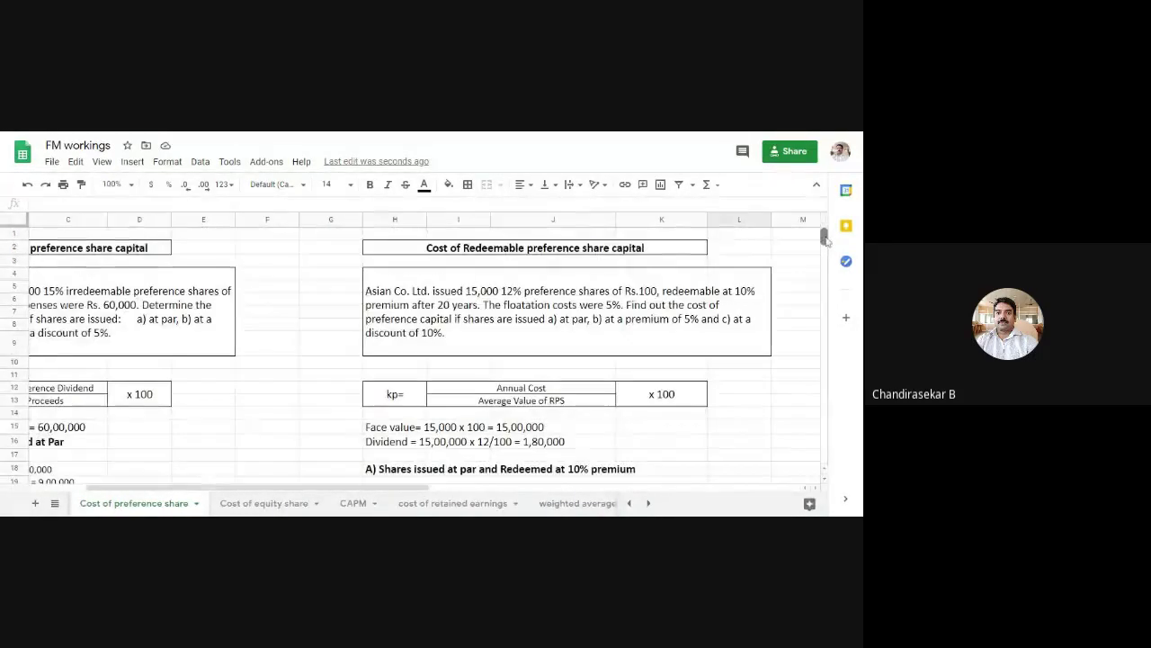
{"action": "scroll", "coordinate": [825, 242], "scroll_direction": "down", "scroll_amount": 1}
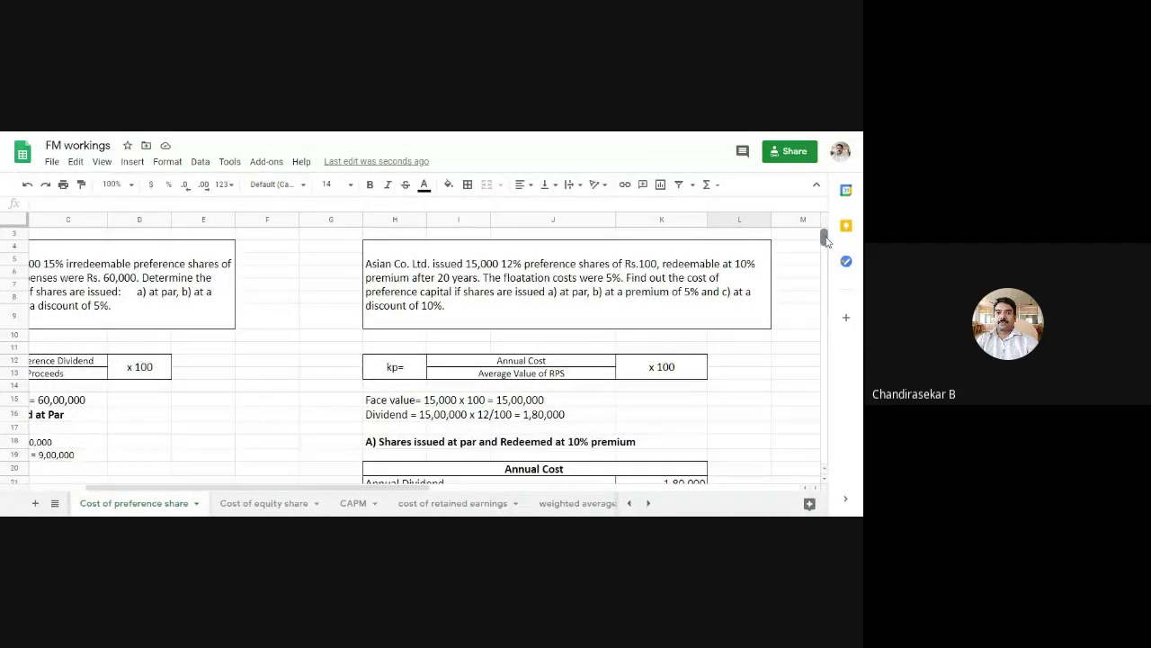
{"action": "scroll", "coordinate": [826, 241], "scroll_direction": "down", "scroll_amount": 1}
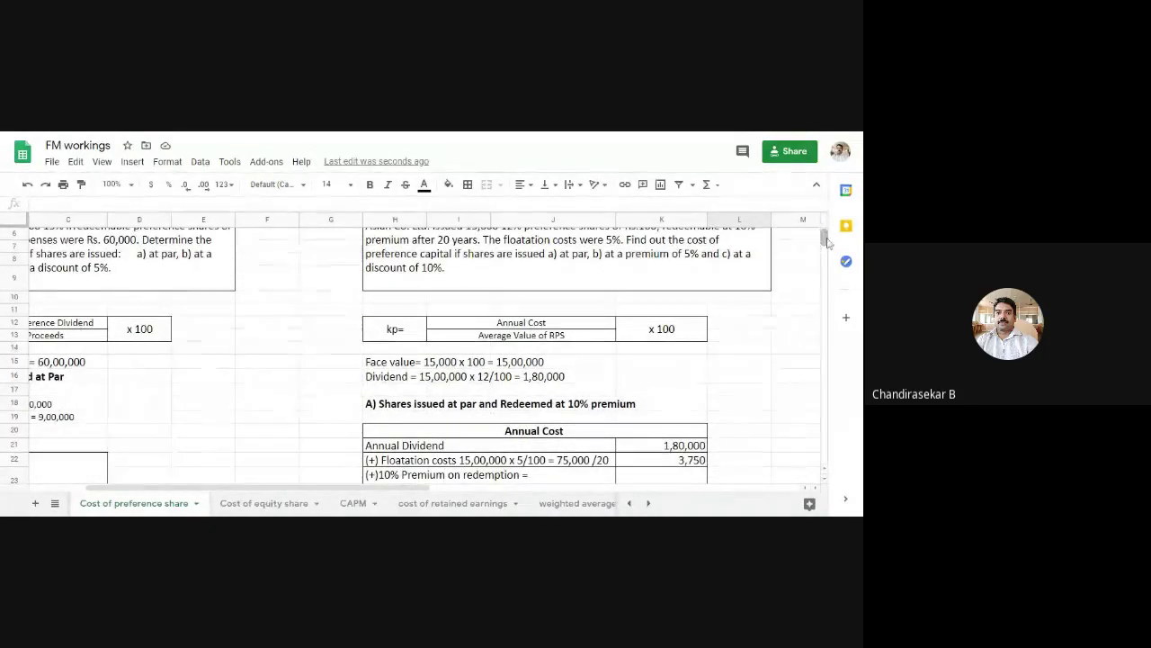
{"action": "scroll", "coordinate": [826, 243], "scroll_direction": "down", "scroll_amount": 10}
{"action": "scroll", "coordinate": [826, 248], "scroll_direction": "up", "scroll_amount": 2}
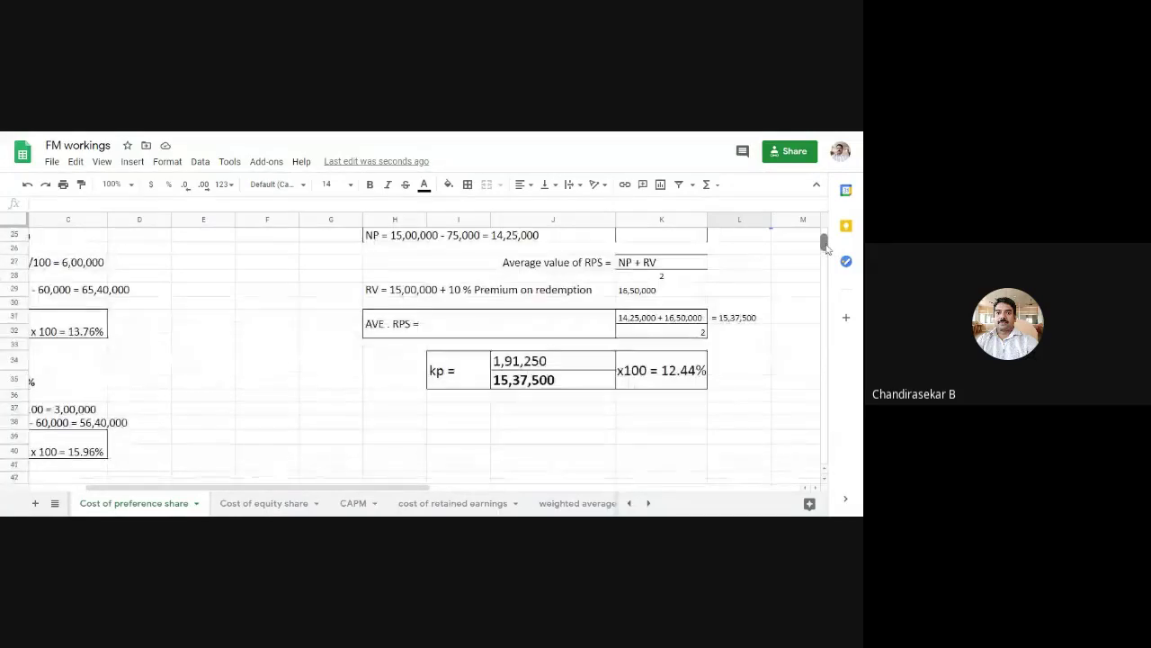
- Enter the sub-heading "b) Cost of preference share" in H38, below the kp calculation
{"action": "left_click", "coordinate": [400, 425]}
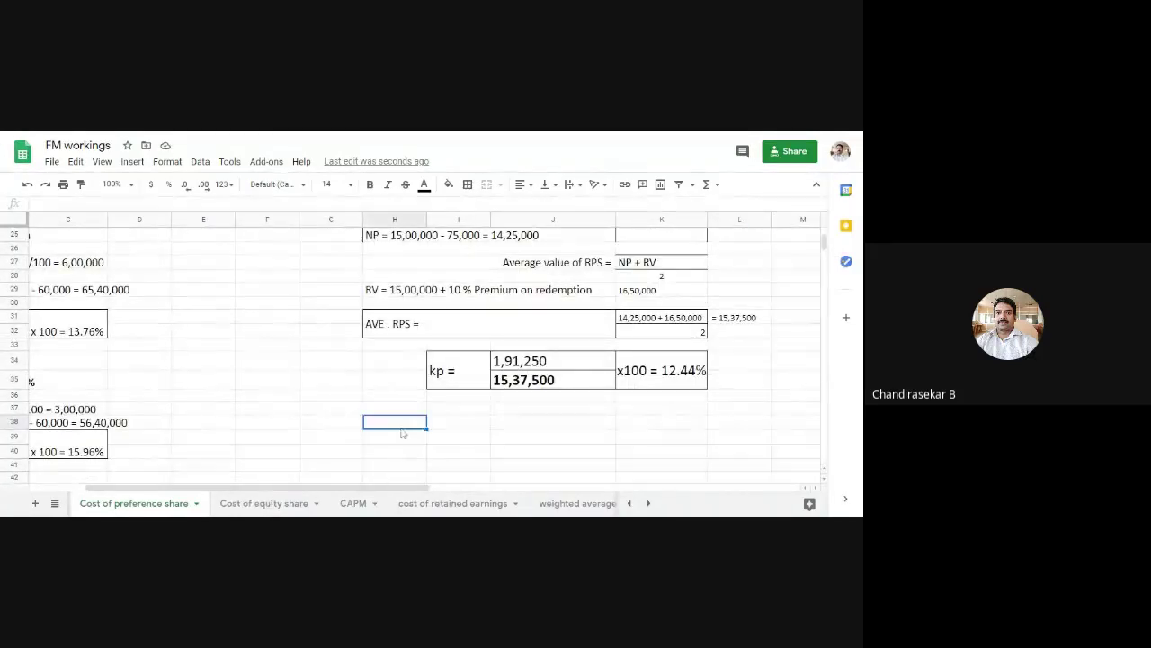
{"action": "type", "text": "b)"}
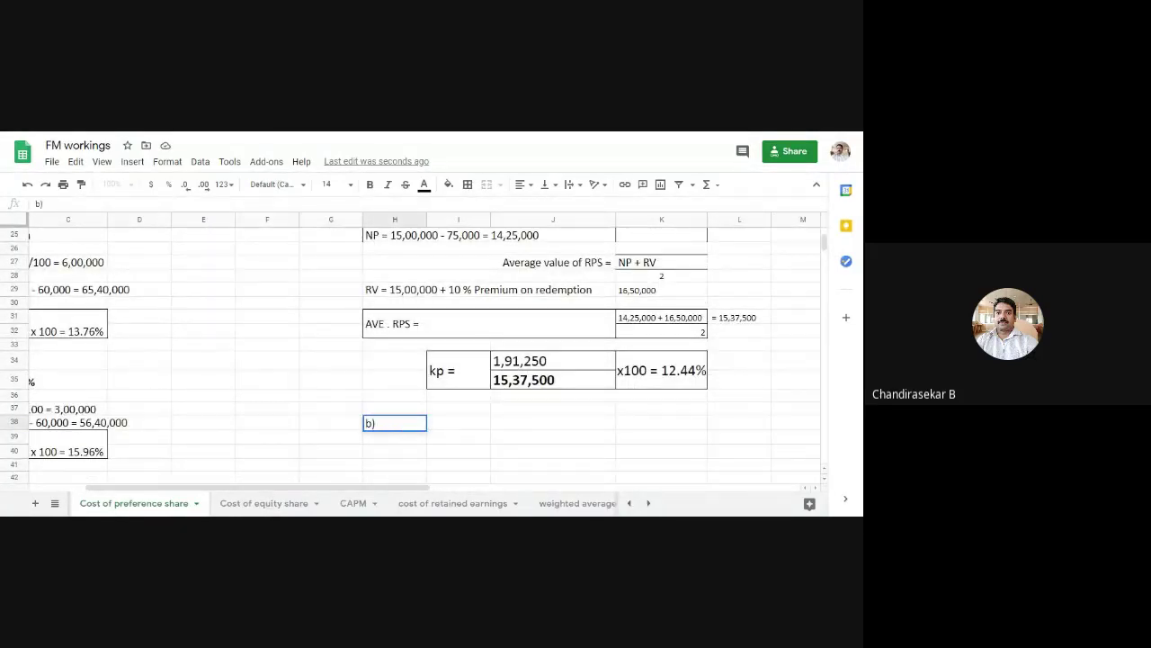
{"action": "type", "text": " C"}
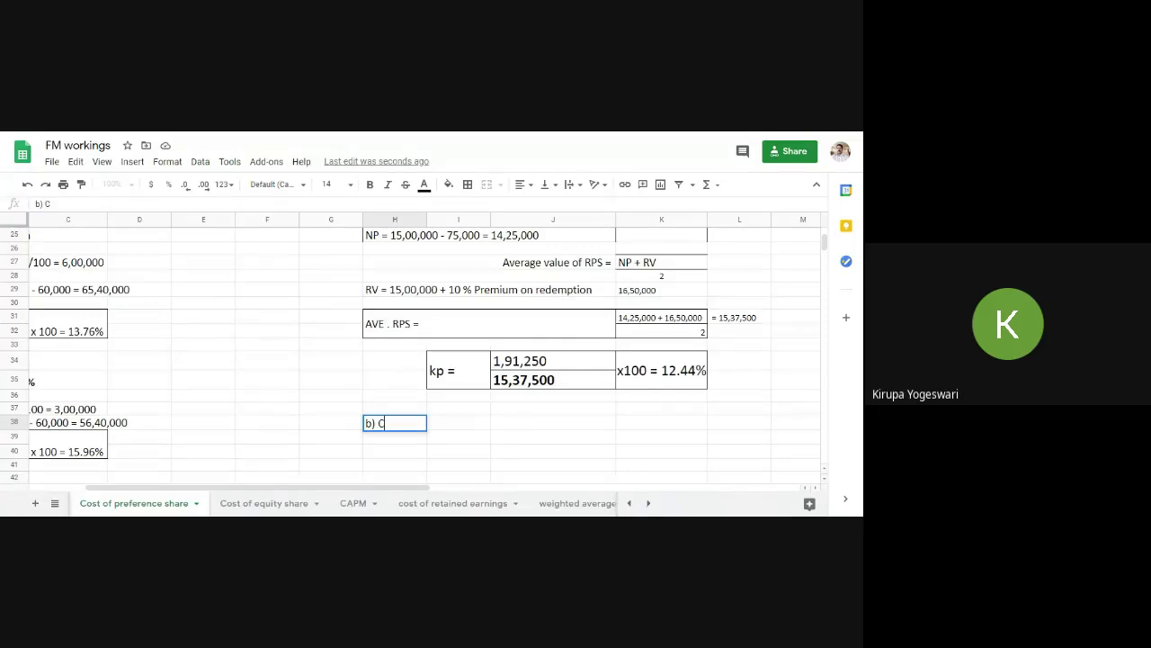
{"action": "type", "text": "ost of"}
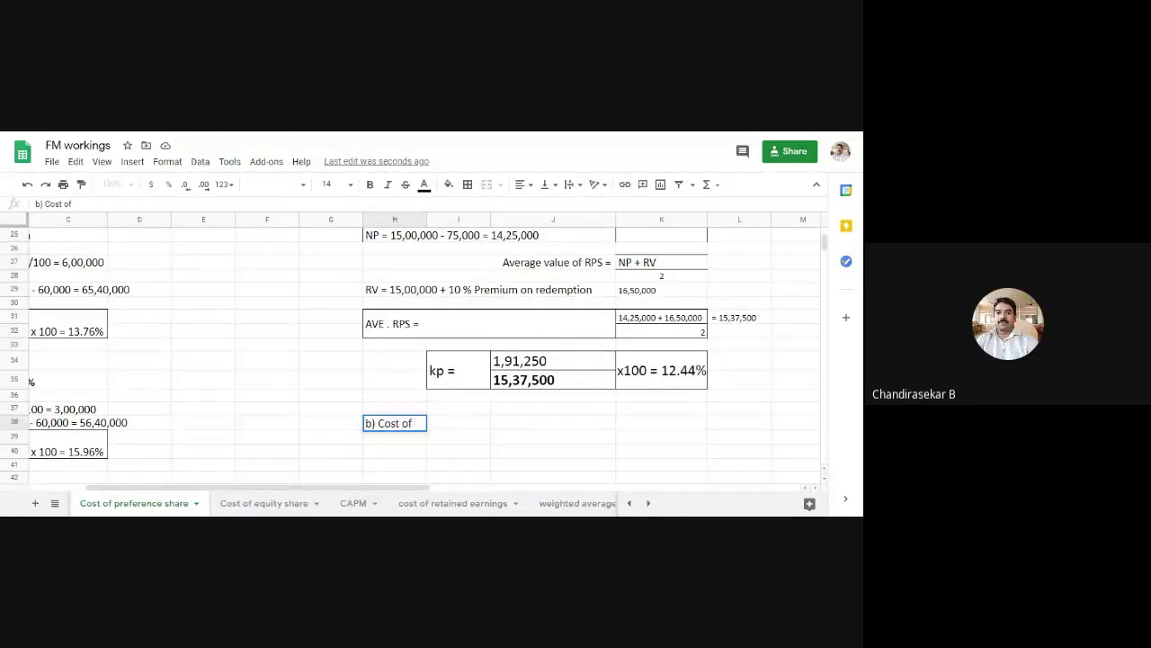
{"action": "type", "text": " prefe"}
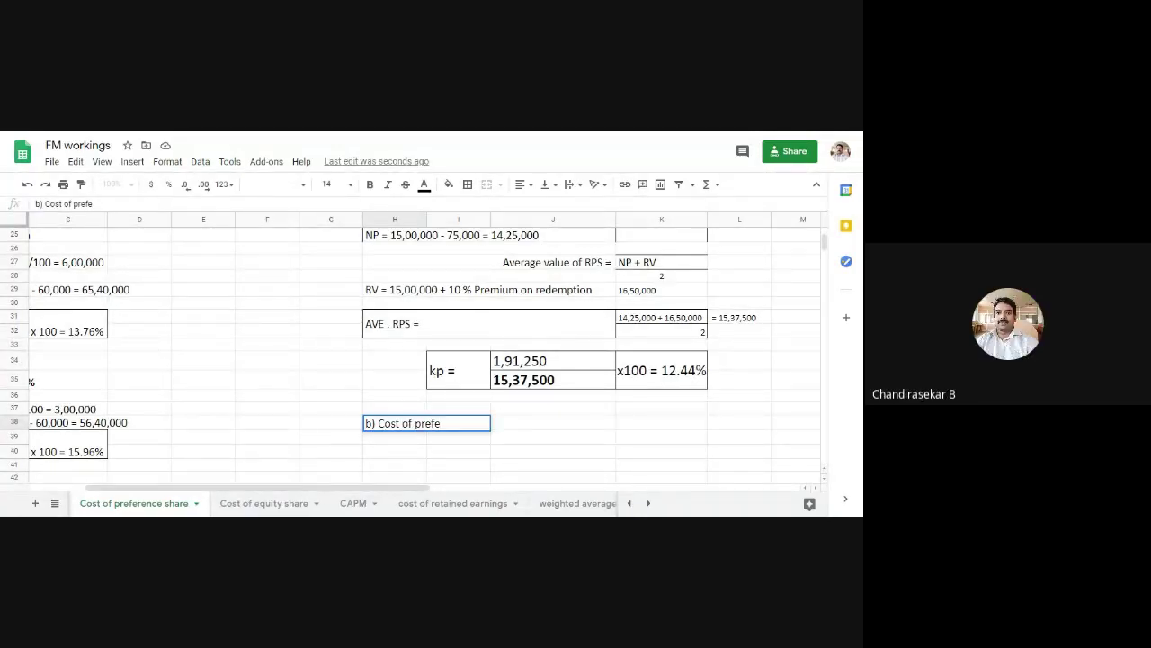
{"action": "type", "text": "rence"}
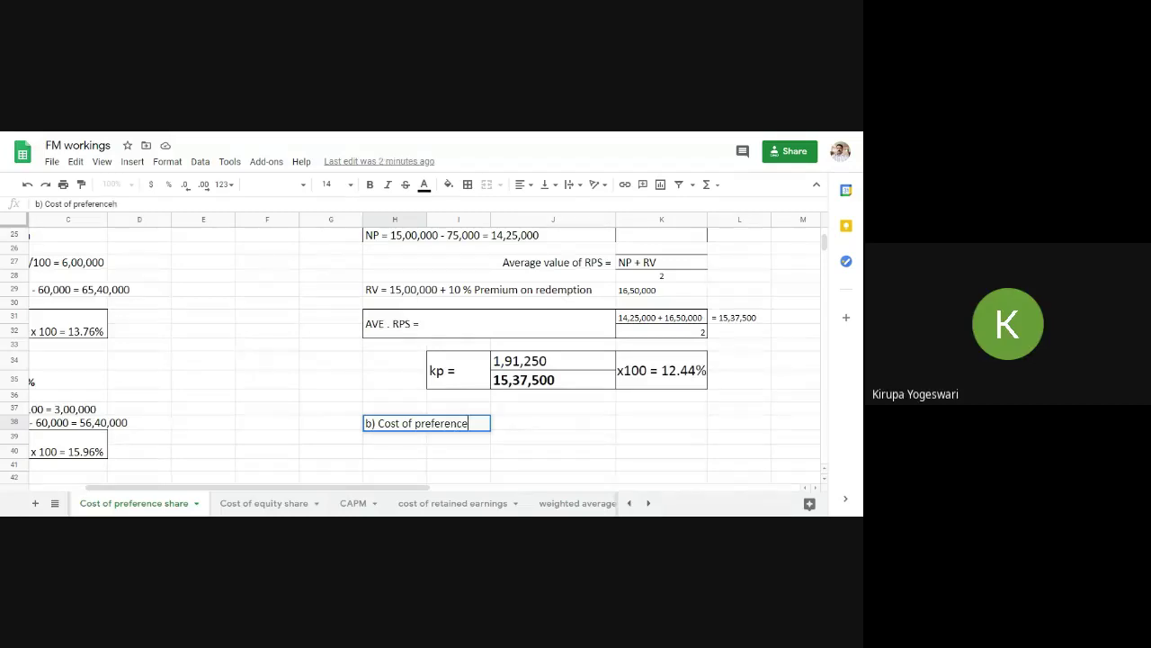
{"action": "type", "text": " share"}
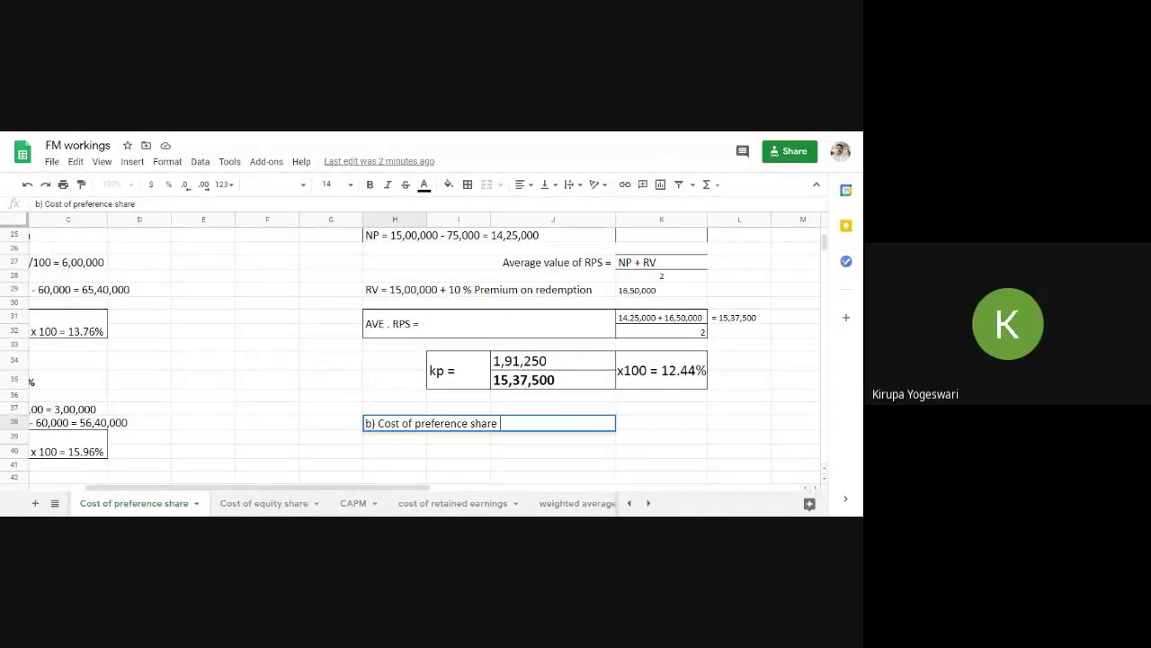
{"action": "left_click", "coordinate": [682, 450]}
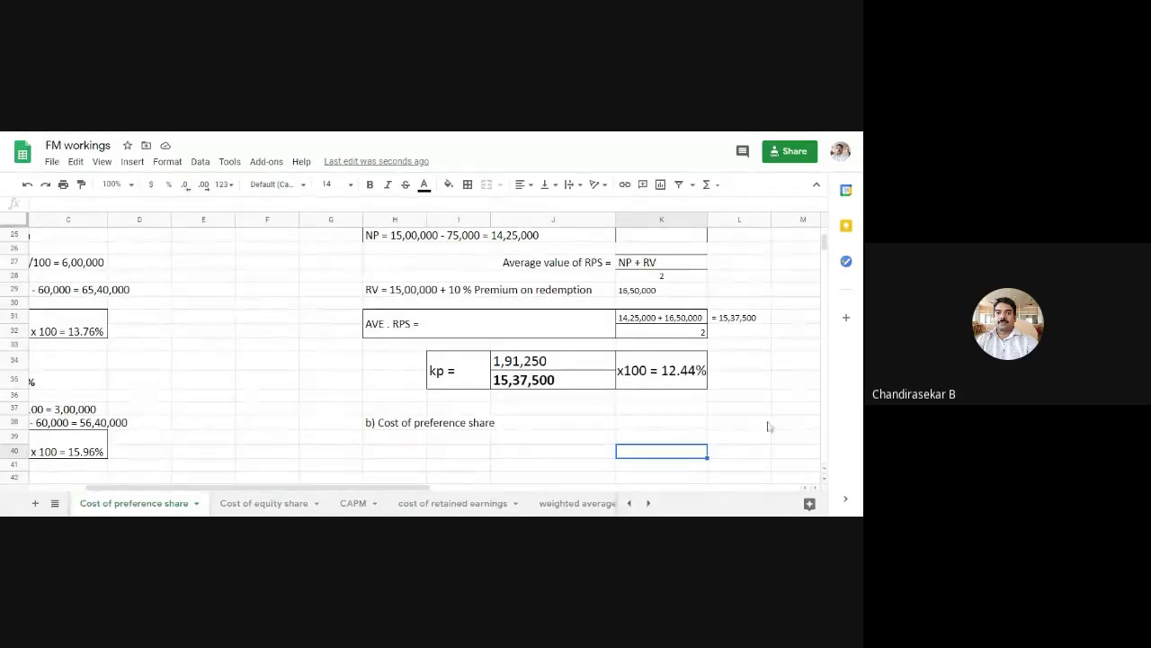
- Examine the redeemable preference share problem, its kp formula and the annual cost and average value workings for part A
{"action": "left_click_drag", "start_coordinate": [825, 251], "coordinate": [826, 244]}
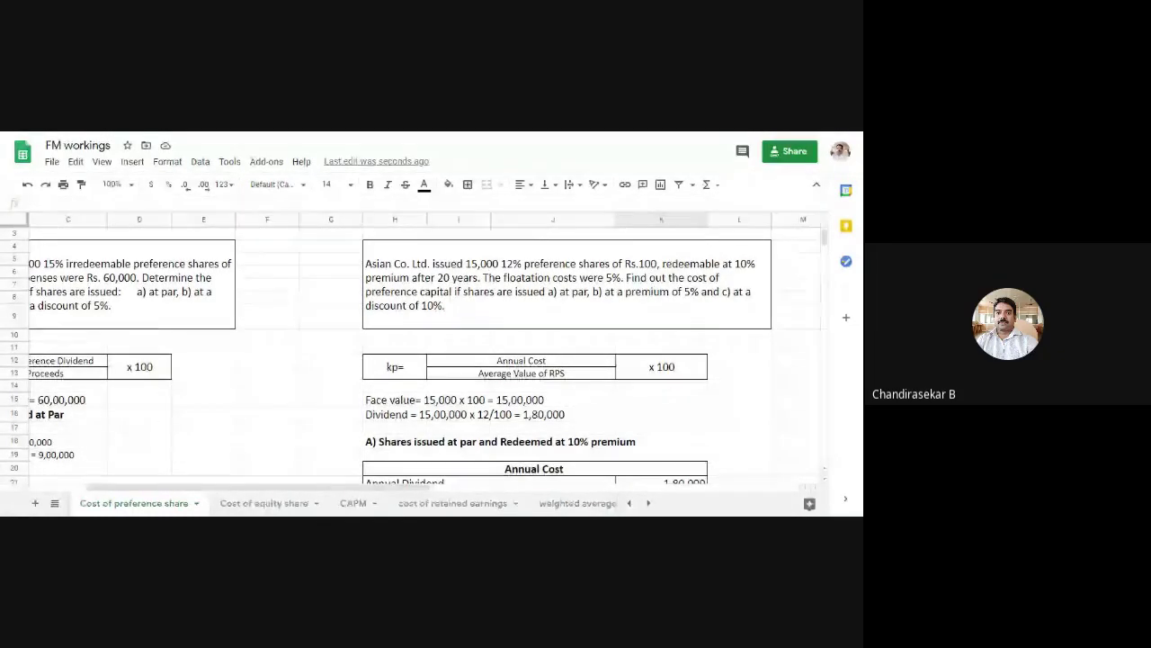
{"action": "left_click", "coordinate": [825, 482]}
{"action": "left_click", "coordinate": [825, 481]}
{"action": "left_click", "coordinate": [825, 481]}
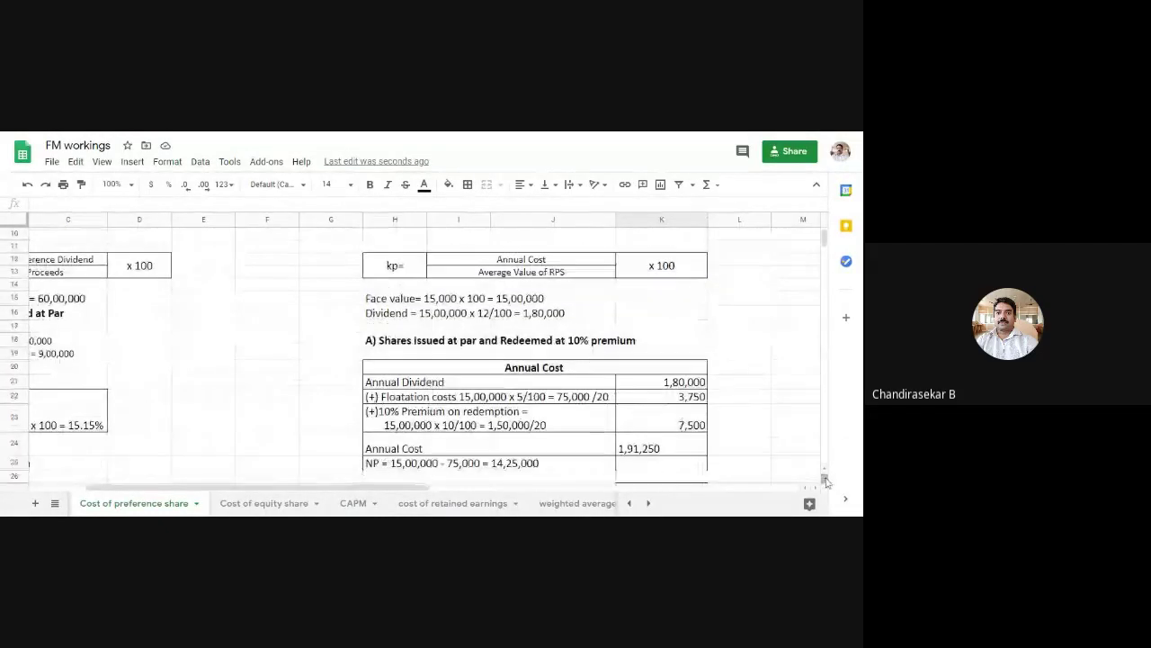
{"action": "left_click", "coordinate": [825, 481]}
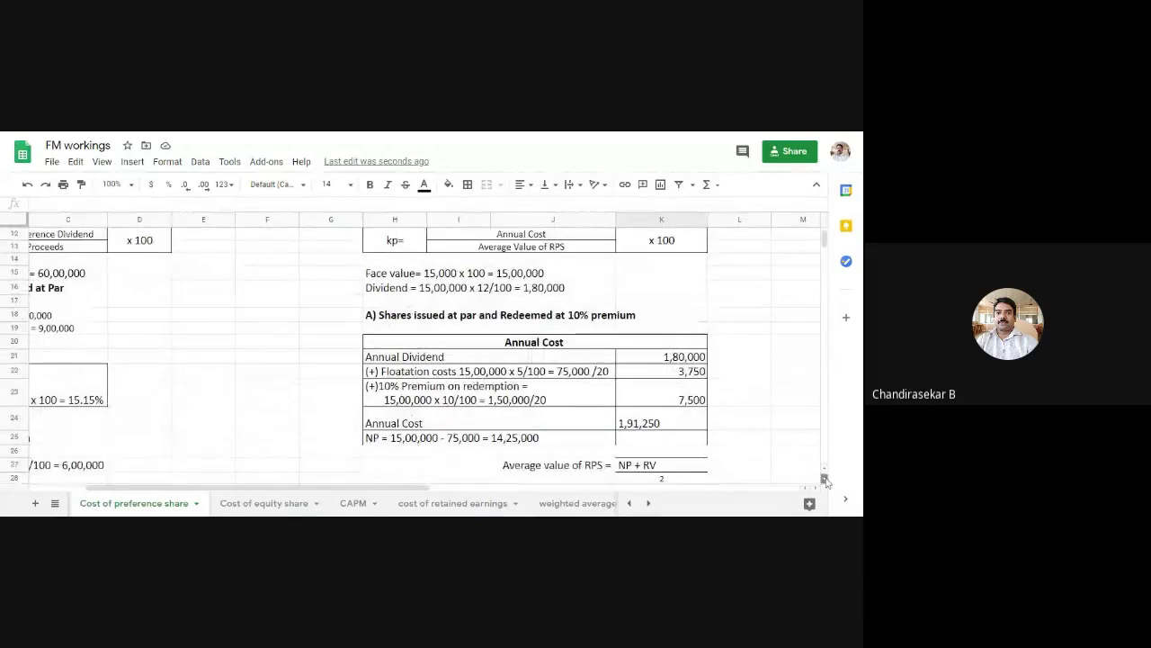
{"action": "left_click", "coordinate": [825, 481]}
{"action": "left_click", "coordinate": [825, 481]}
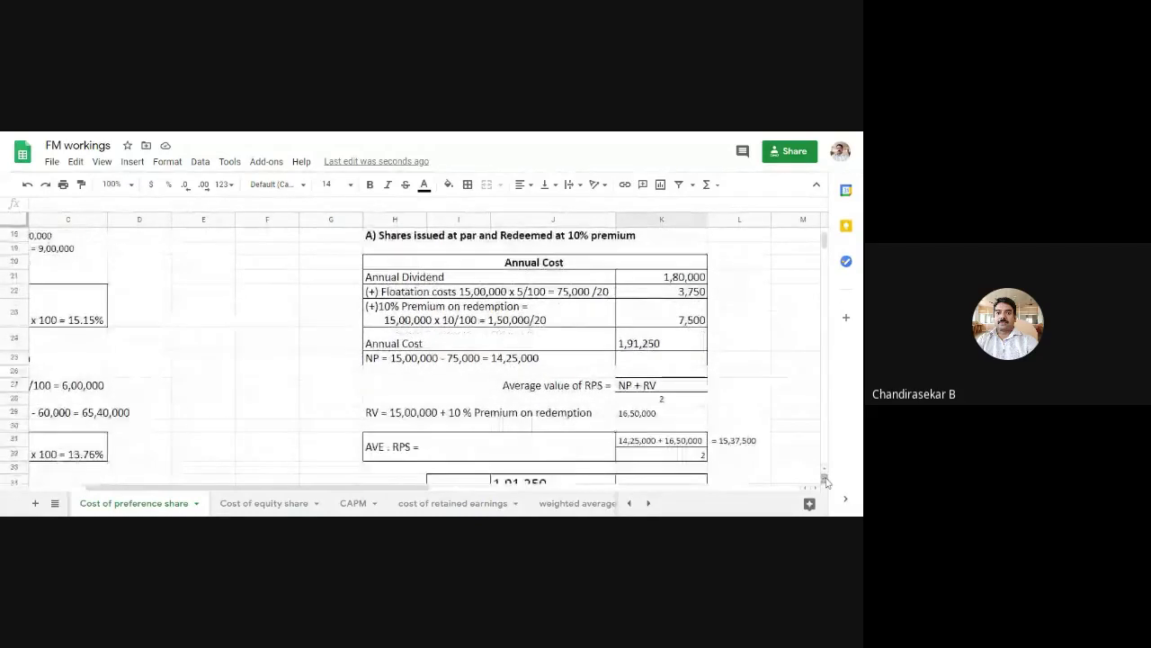
{"action": "left_click", "coordinate": [825, 481]}
{"action": "left_click", "coordinate": [825, 481]}
- Horizontally centre the divisor 2 in K32 of the AVE. RPS calculation
{"action": "left_click", "coordinate": [666, 397]}
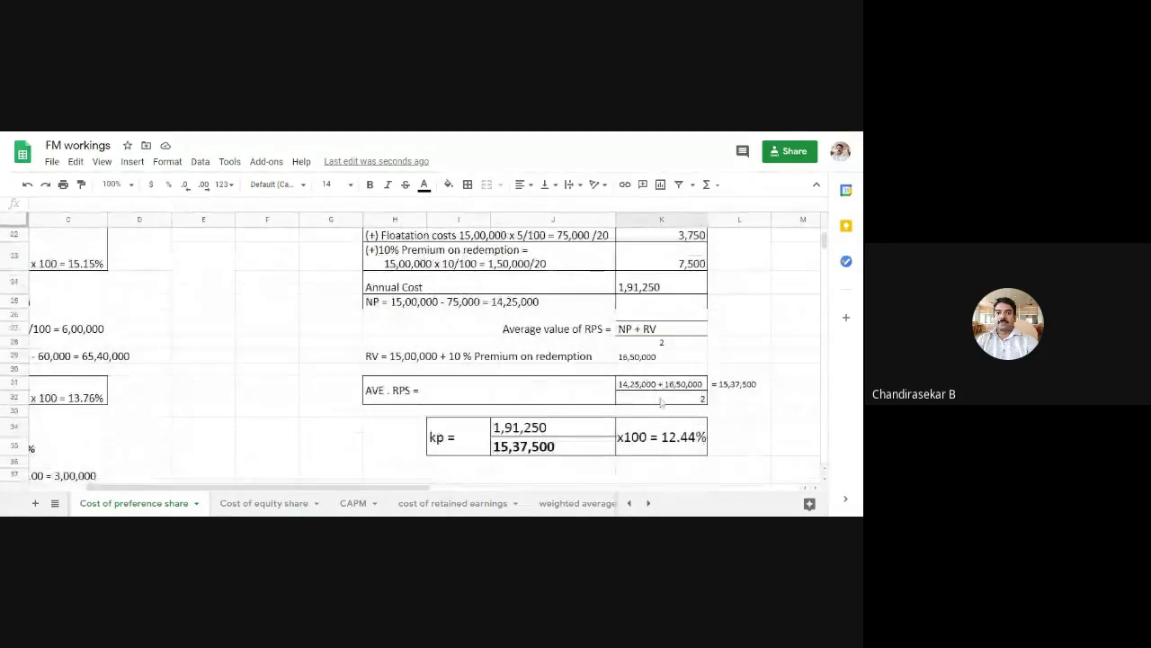
{"action": "left_click", "coordinate": [522, 184]}
{"action": "left_click", "coordinate": [538, 208]}
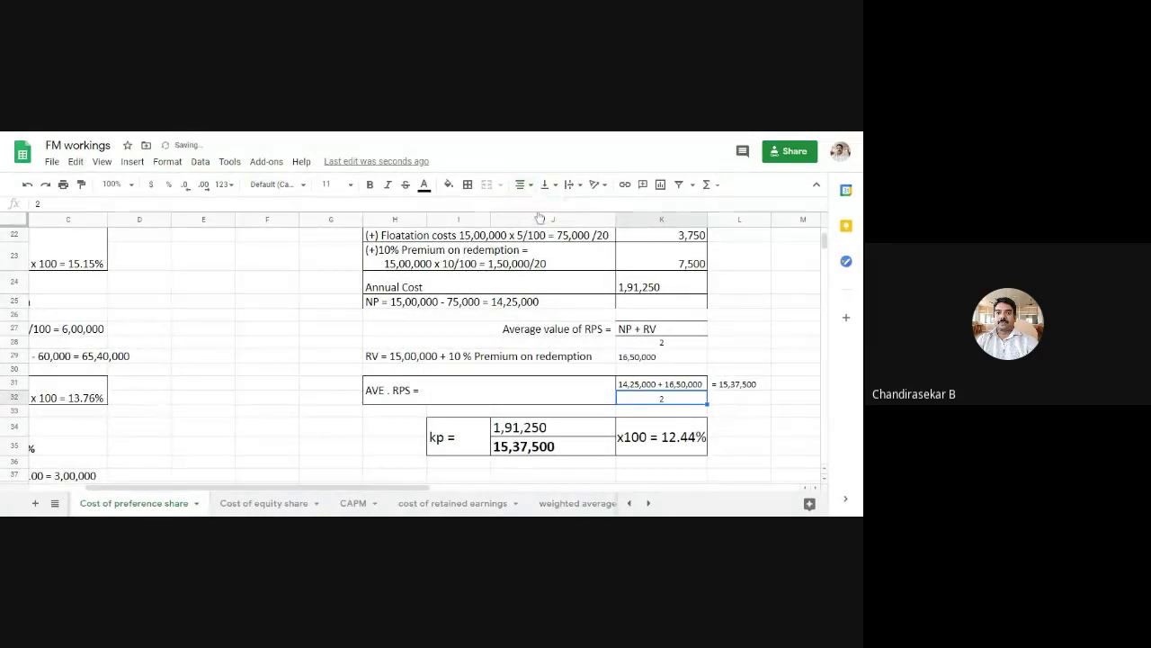
{"action": "left_click", "coordinate": [778, 427]}
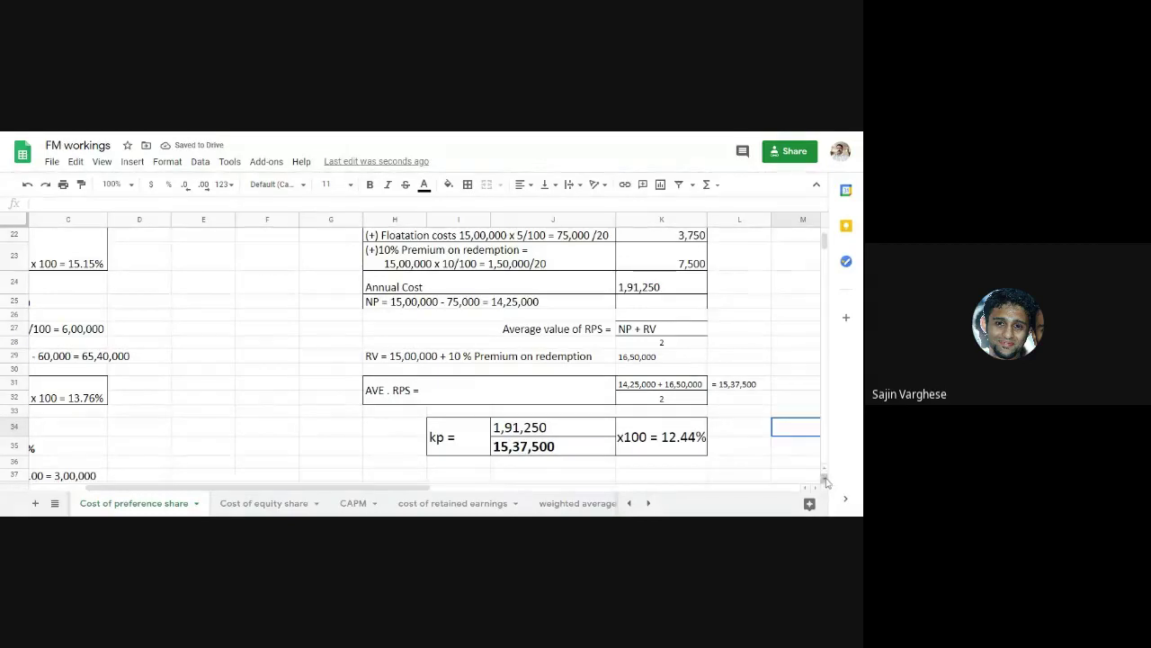
- Extend the part b heading in H38 to read "b) Cost of preference share if issued at premium"
{"action": "scroll", "coordinate": [537, 389], "scroll_direction": "down", "scroll_amount": 3}
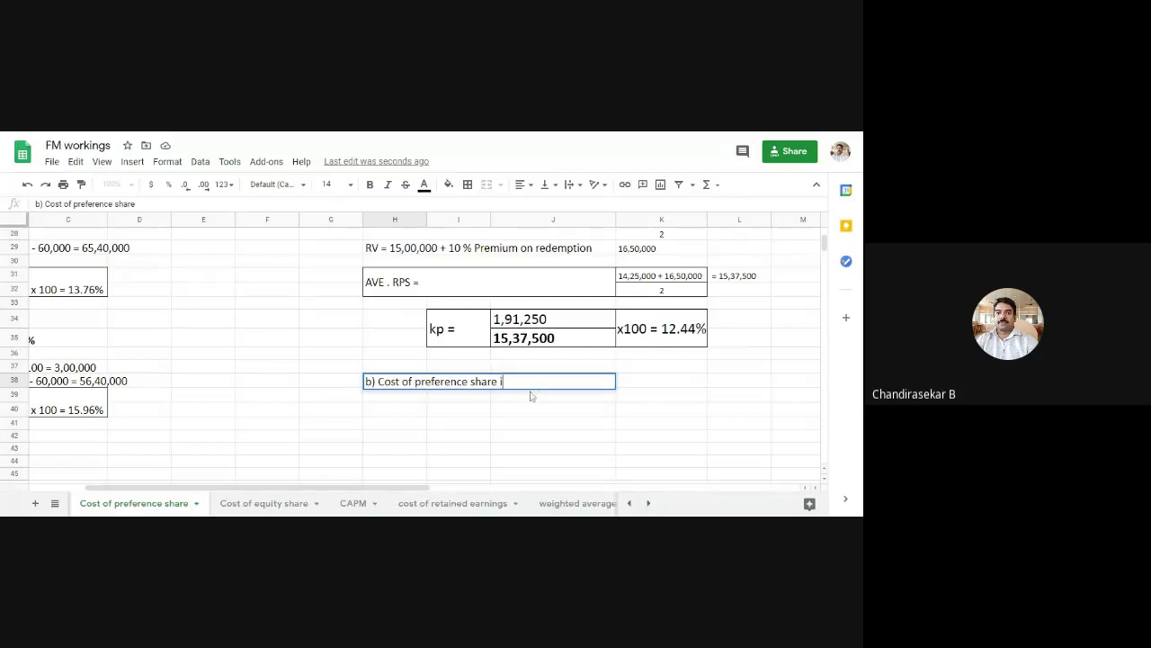
{"action": "type", "text": "f issued at pre"}
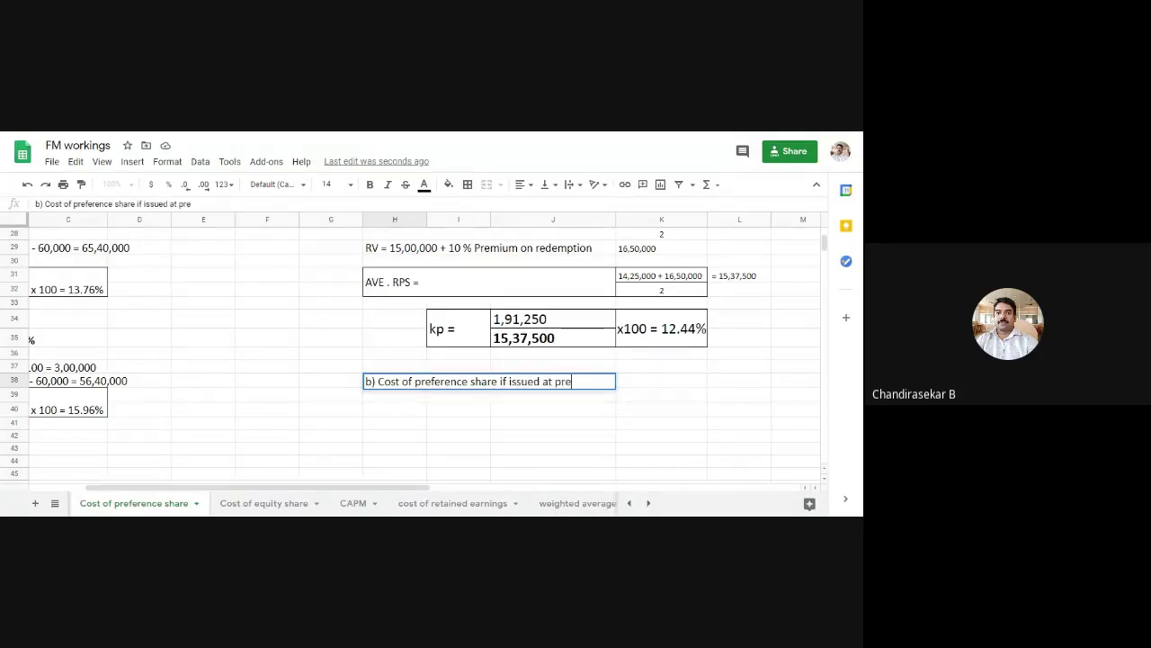
{"action": "type", "text": "mium"}
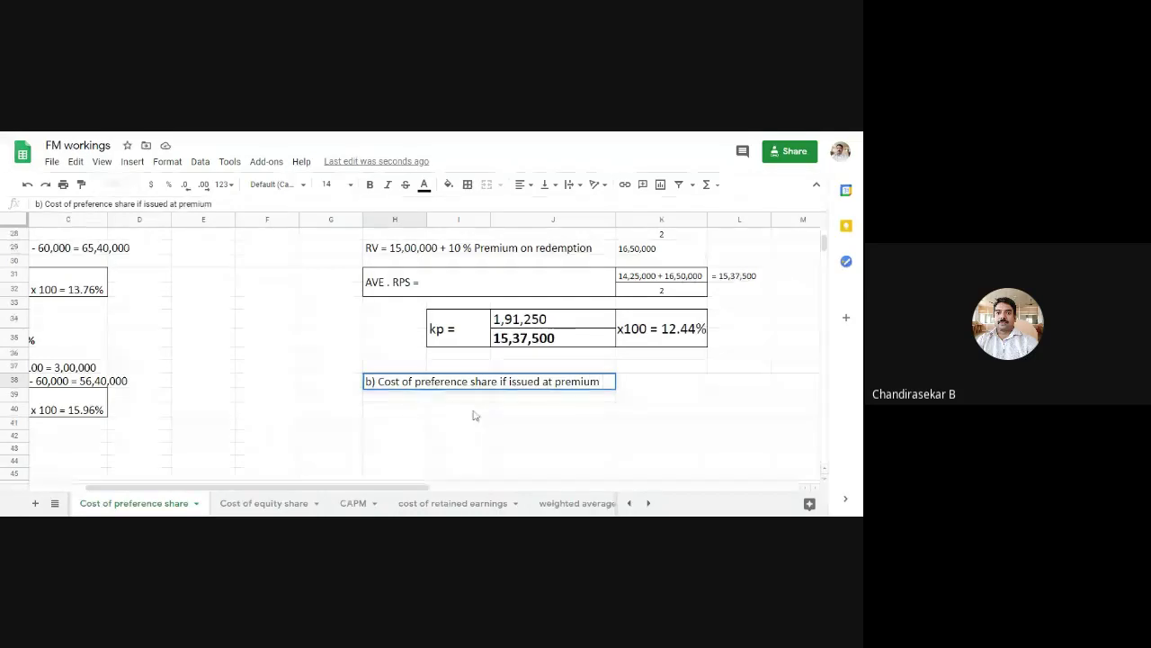
- Merge columns I and J in rows 41 to 46, and merge I40:K40 into one header cell for the new table
{"action": "left_click", "coordinate": [433, 417]}
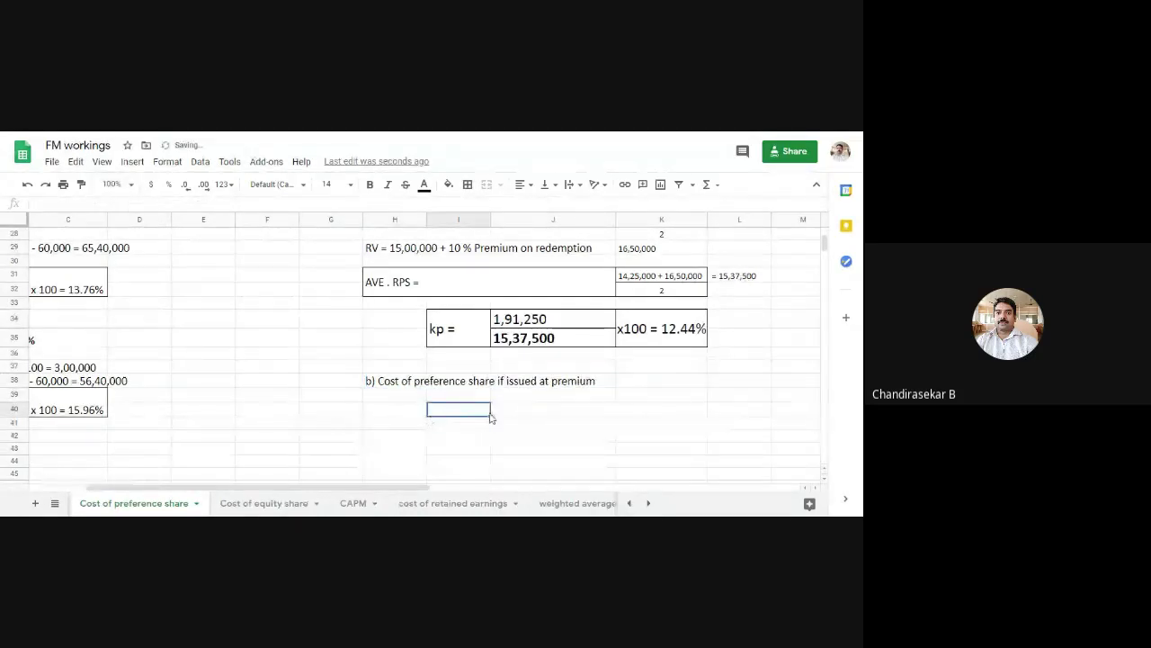
{"action": "left_click_drag", "start_coordinate": [490, 421], "coordinate": [602, 416]}
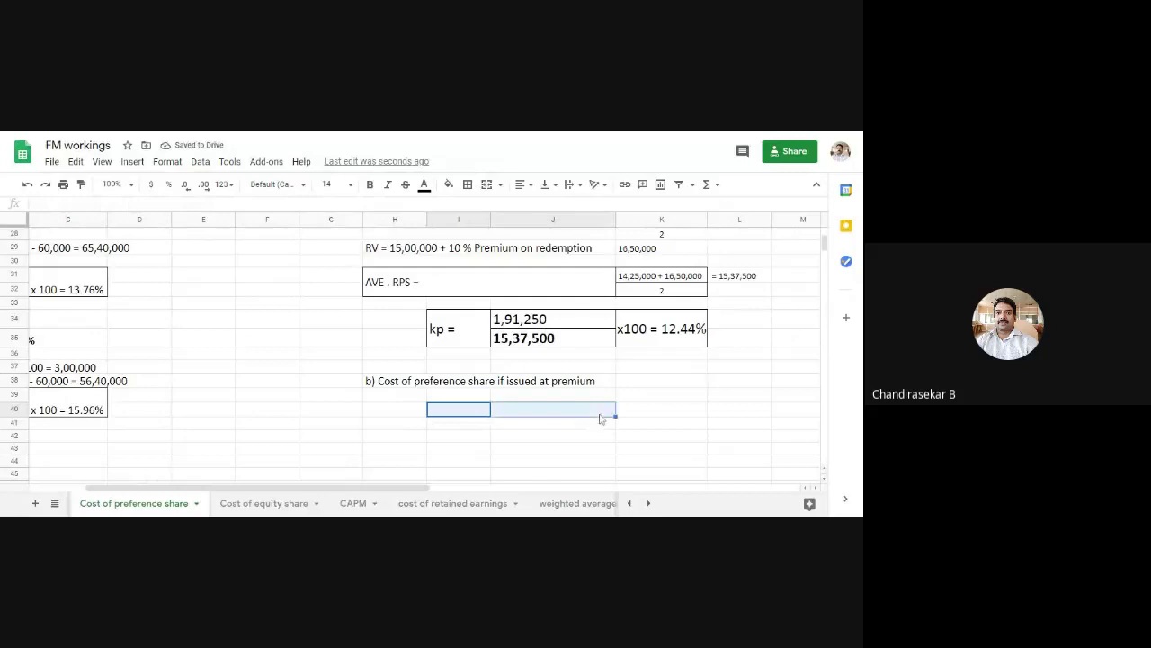
{"action": "left_click", "coordinate": [485, 183]}
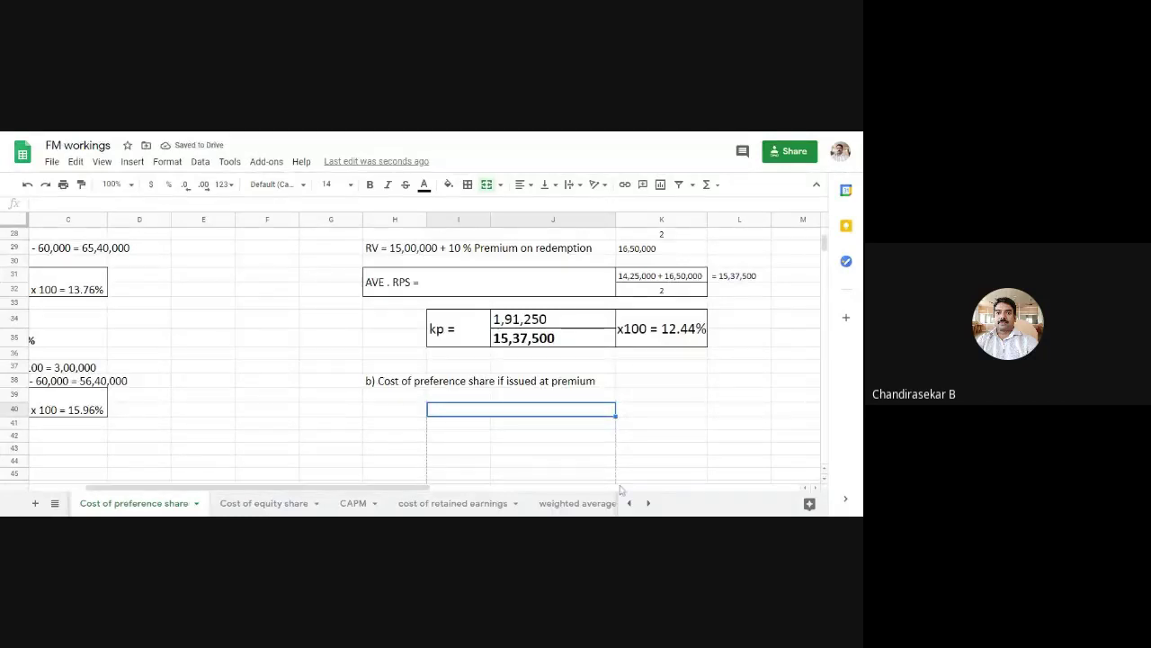
{"action": "left_click_drag", "start_coordinate": [621, 489], "coordinate": [688, 412]}
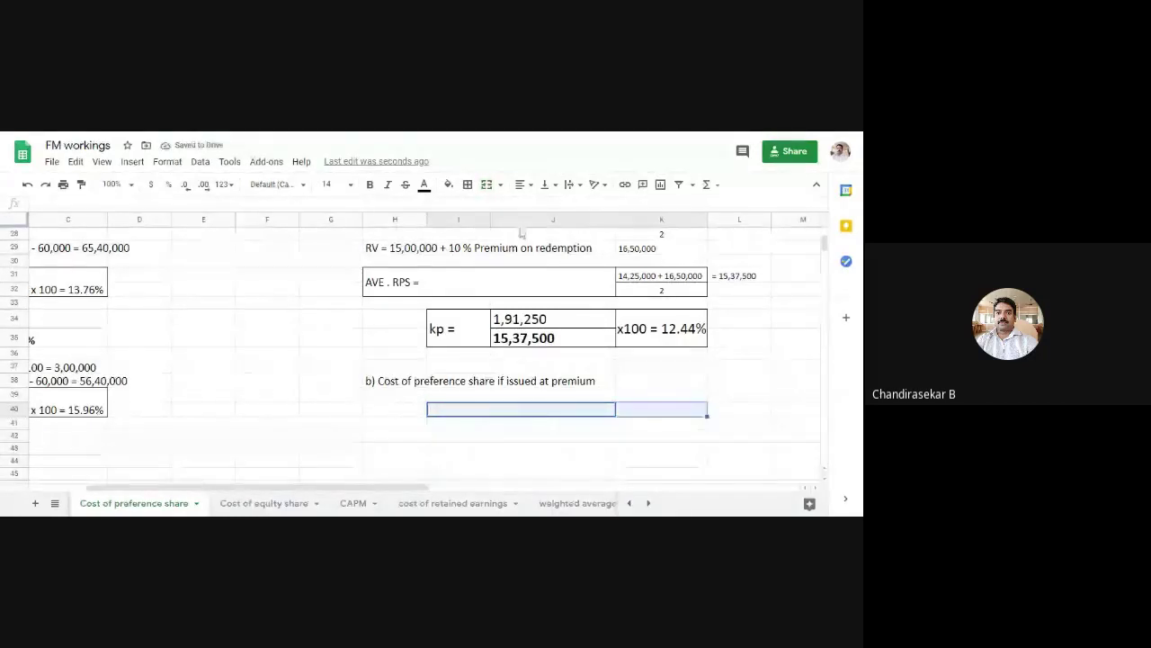
{"action": "left_click", "coordinate": [487, 184]}
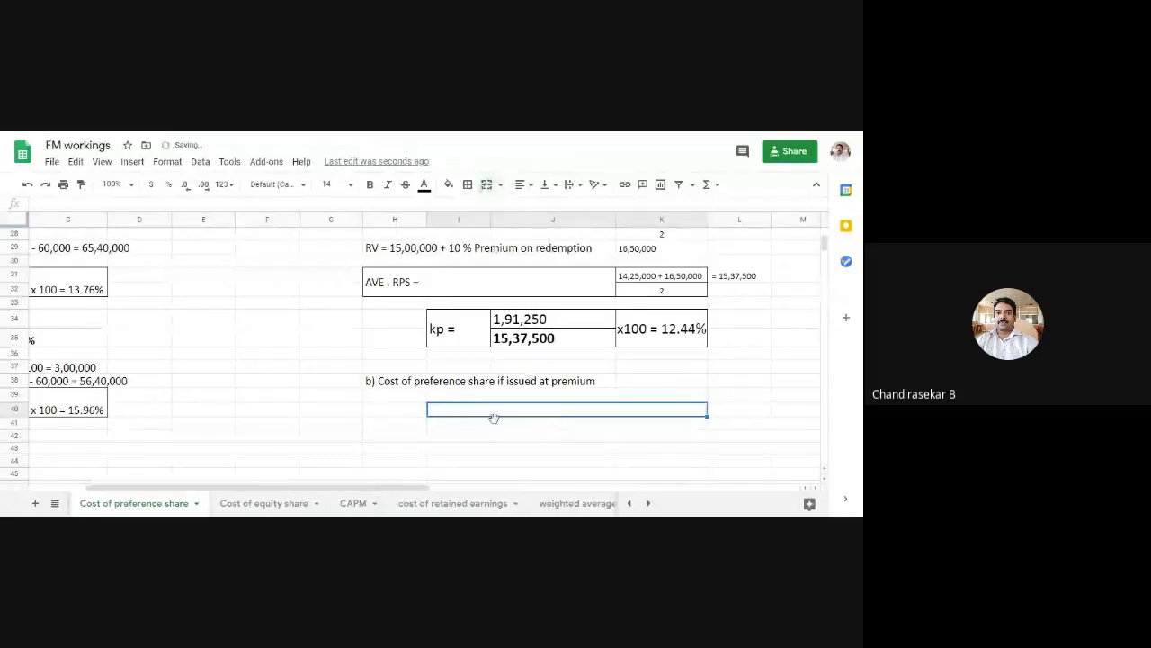
- Apply all borders to the new table range I40:K47
{"action": "left_click_drag", "start_coordinate": [492, 416], "coordinate": [655, 341]}
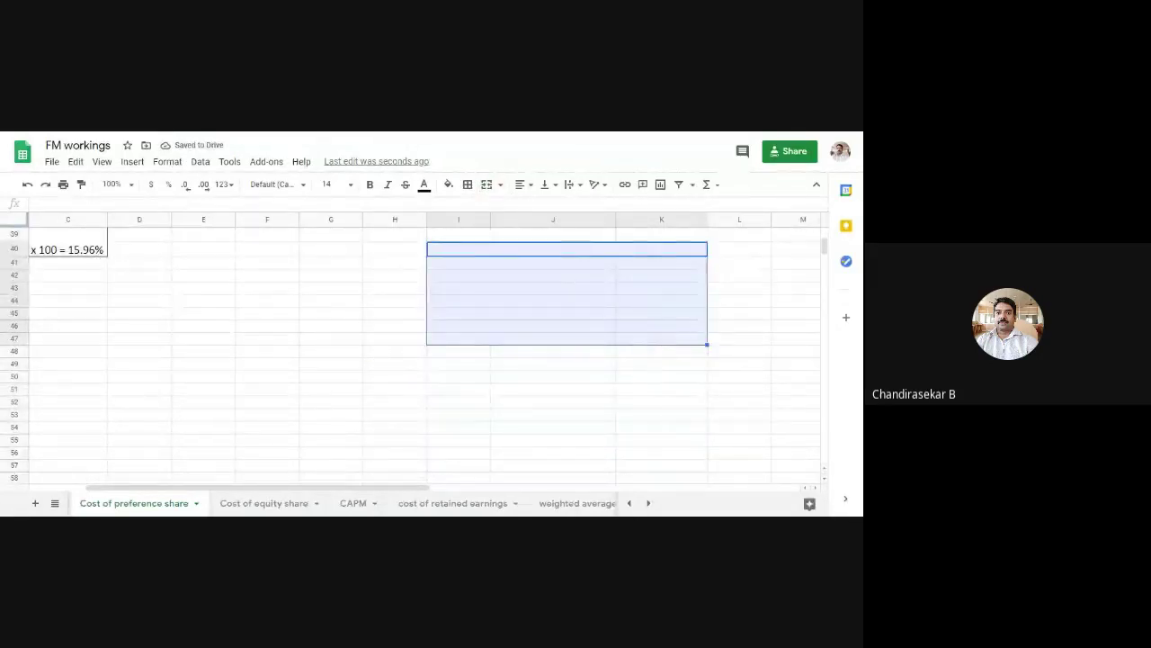
{"action": "left_click", "coordinate": [468, 184]}
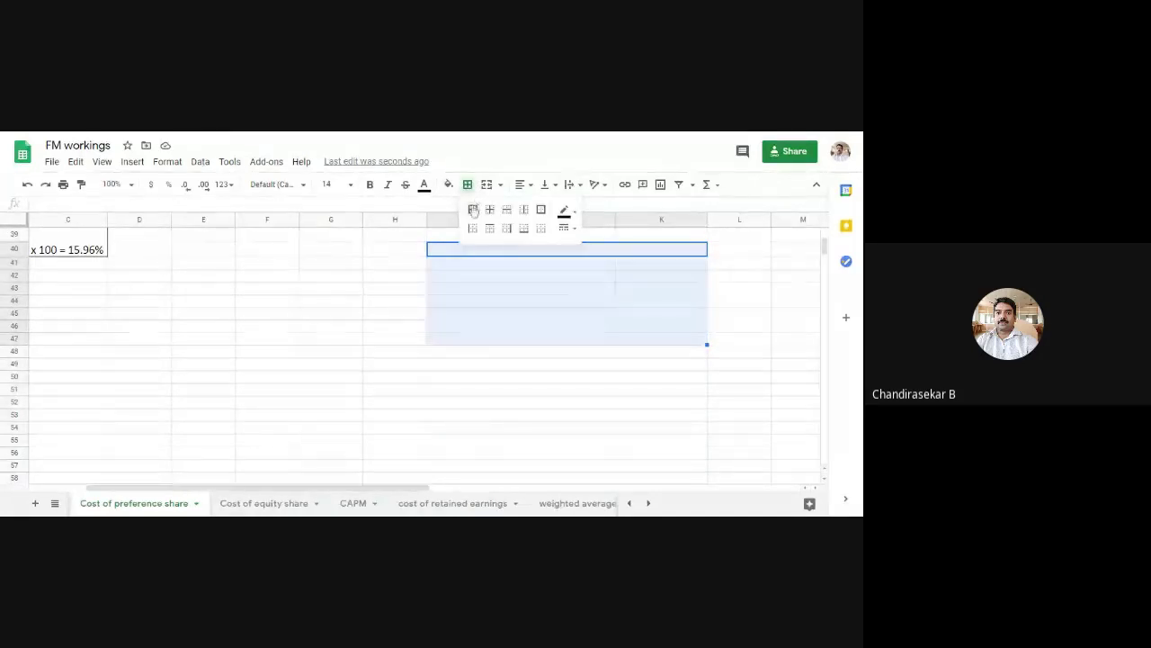
{"action": "left_click", "coordinate": [472, 211]}
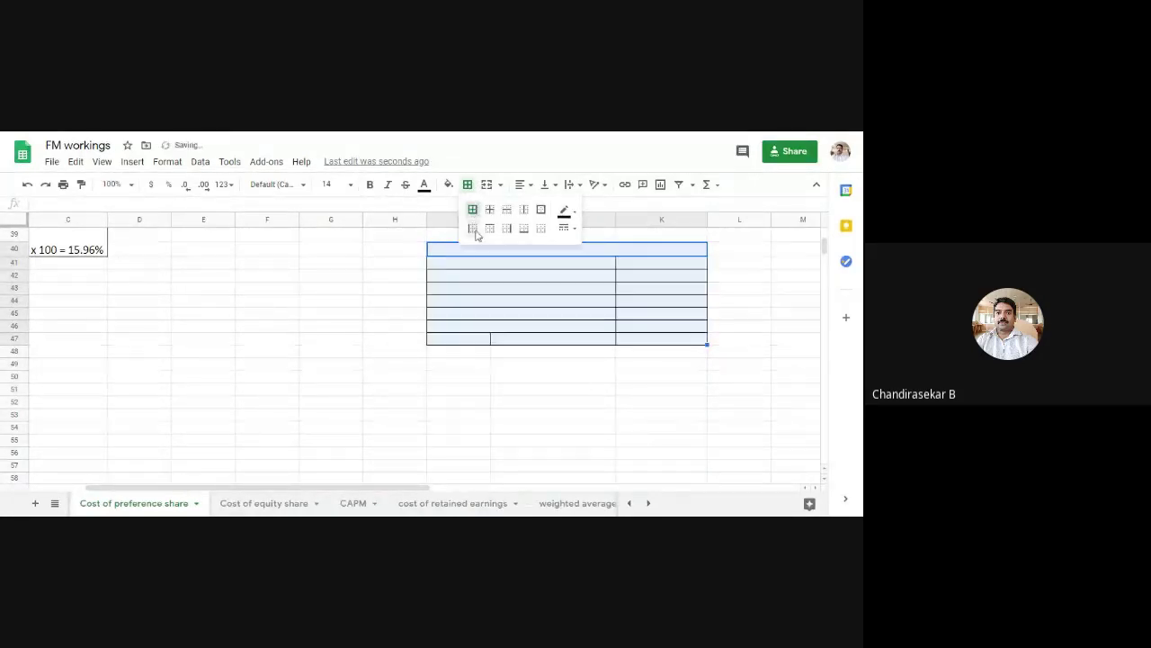
- Enter the title "Annual Cost" in I40 and a "Dividend" row with 1,80,000 beneath it
{"action": "type", "text": "Annua"}
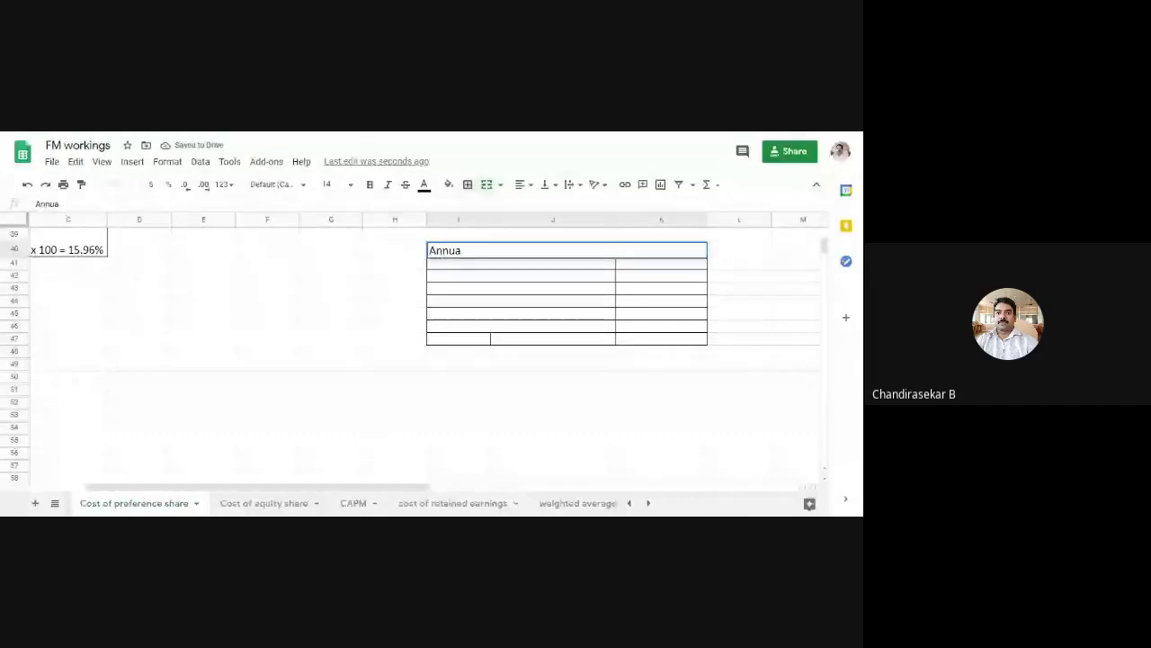
{"action": "type", "text": "l Cost"}
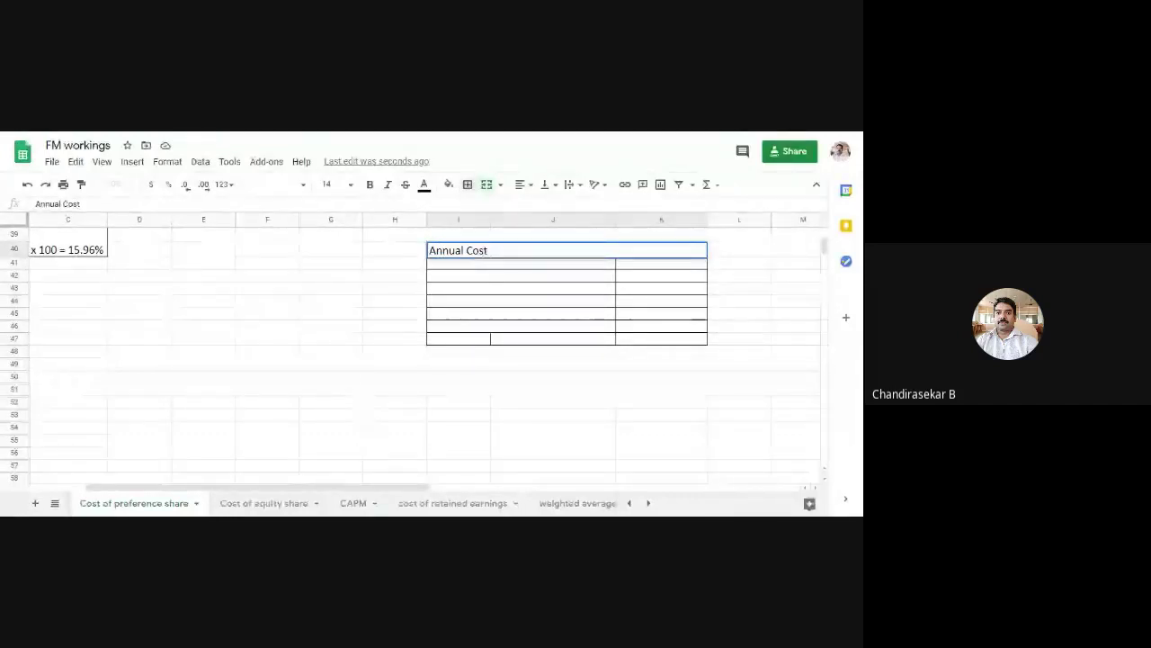
{"action": "left_click", "coordinate": [483, 266]}
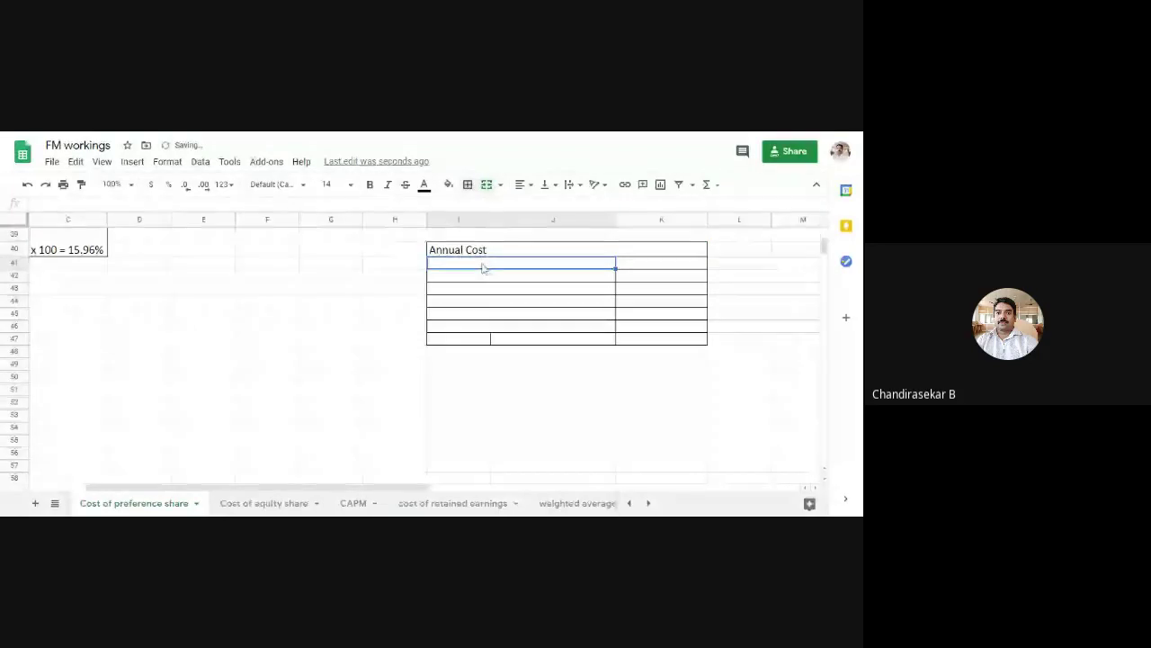
{"action": "type", "text": "Divident"}
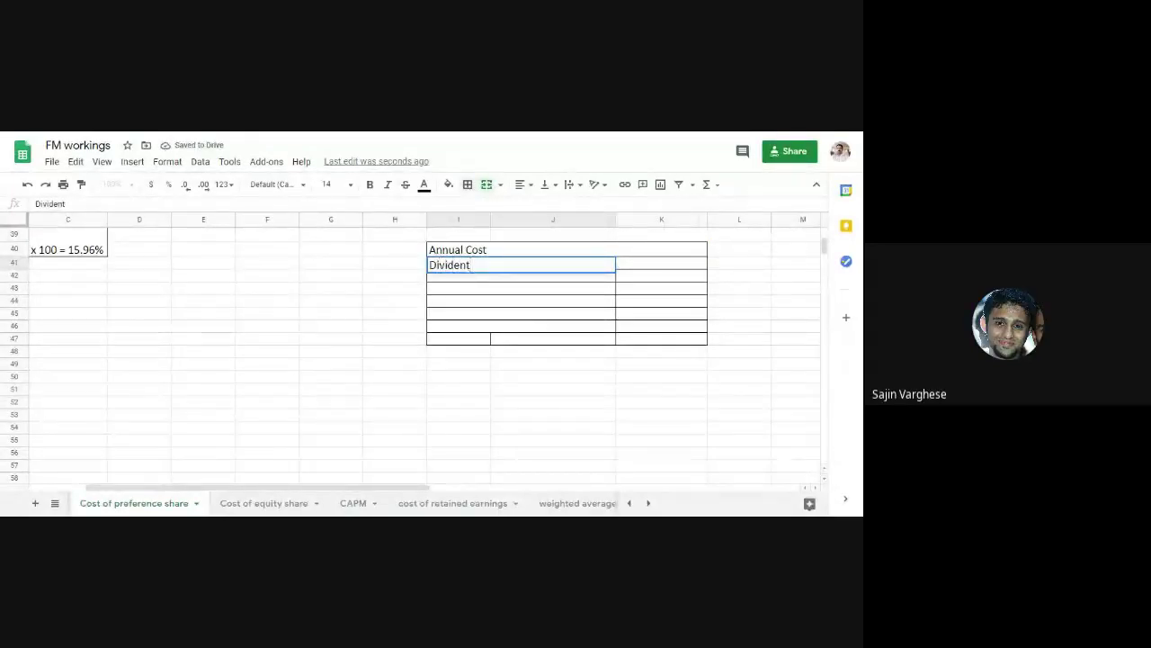
{"action": "key", "text": "BackSpace"}
{"action": "type", "text": "d"}
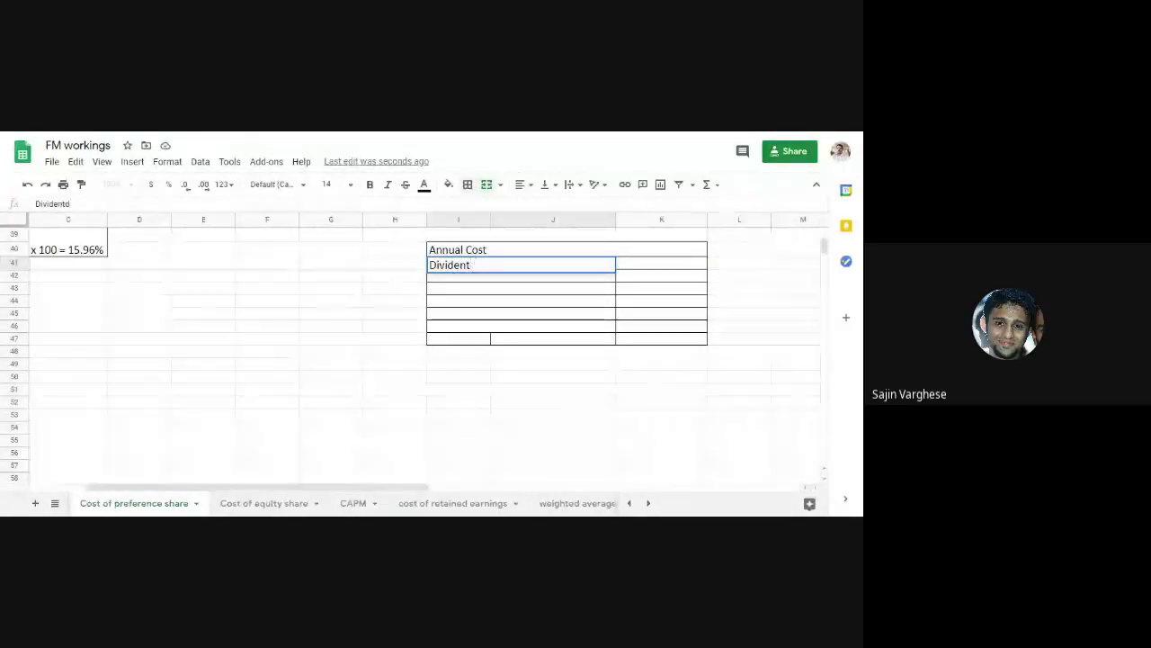
{"action": "left_click", "coordinate": [666, 268]}
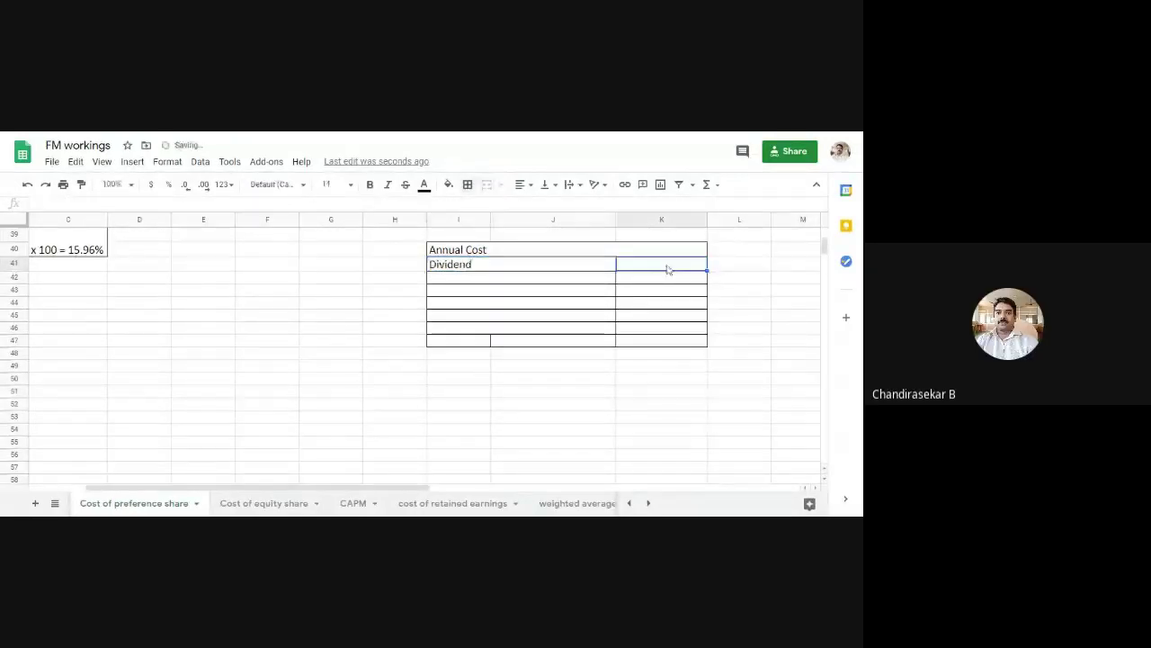
{"action": "type", "text": "1."}
{"action": "type", "text": "80,000"}
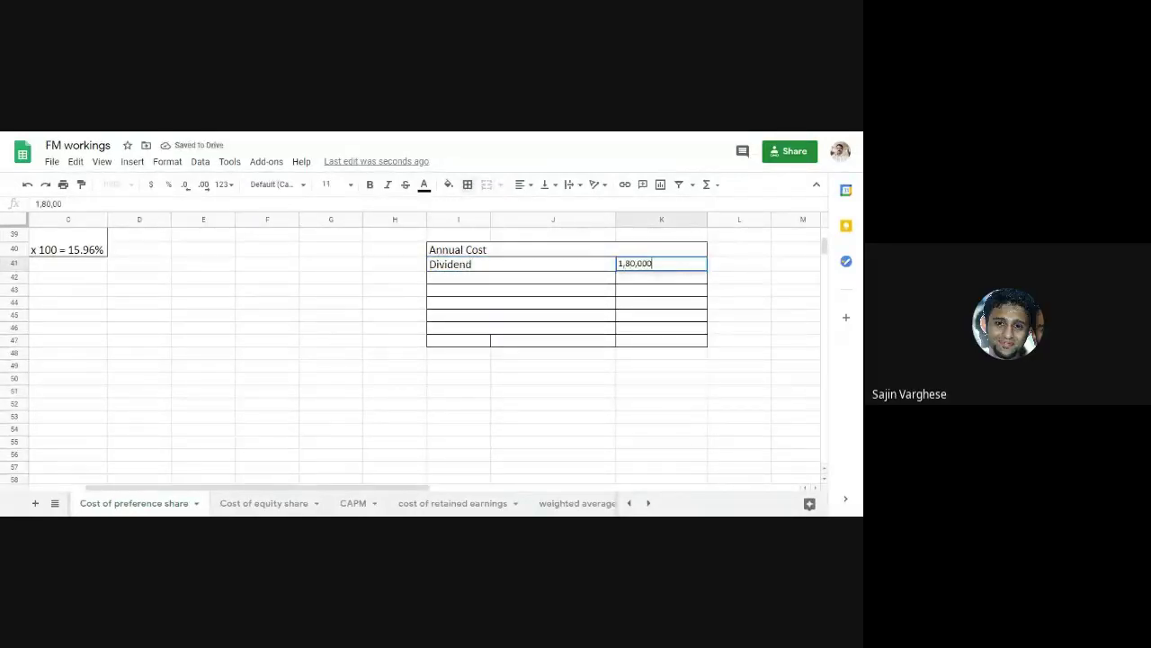
- Enter "(+) Floatation cost" in I42 and start its calculation on a second line in the cell with "15,00,000"
{"action": "left_click", "coordinate": [569, 279]}
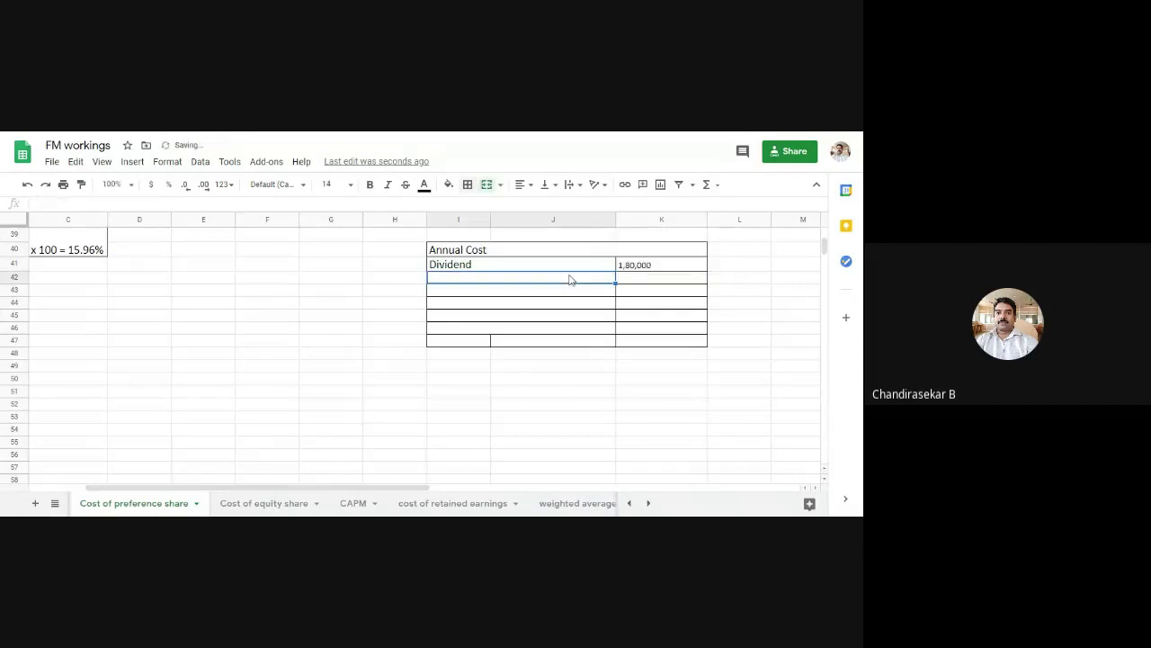
{"action": "type", "text": "("}
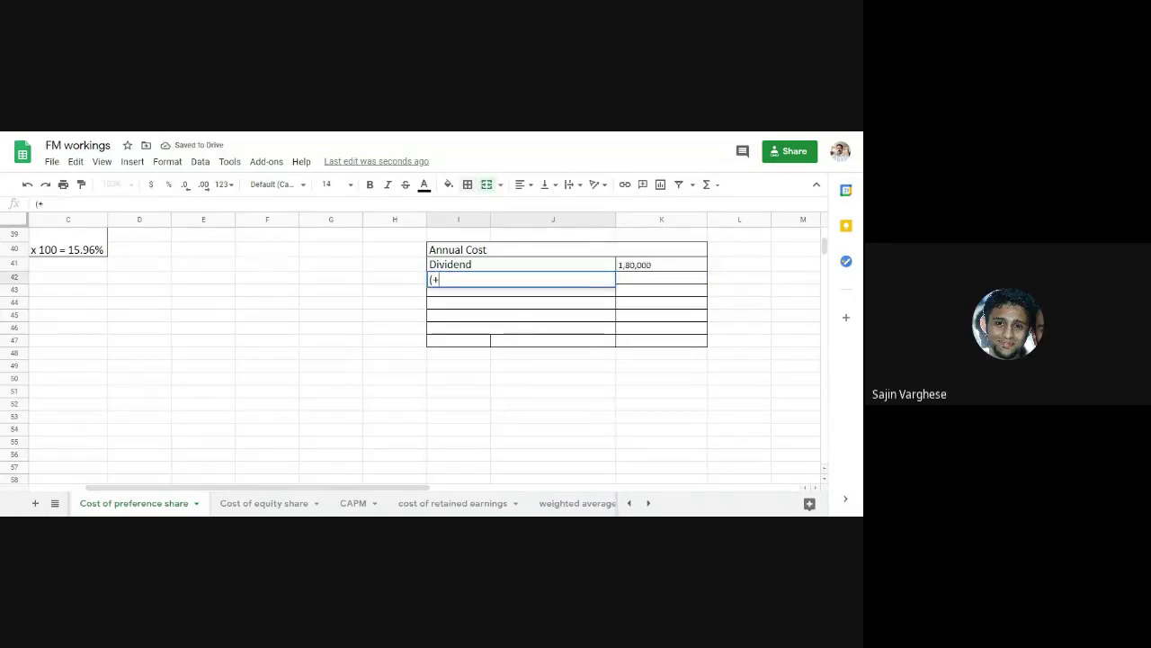
{"action": "type", "text": "+) Floatation co"}
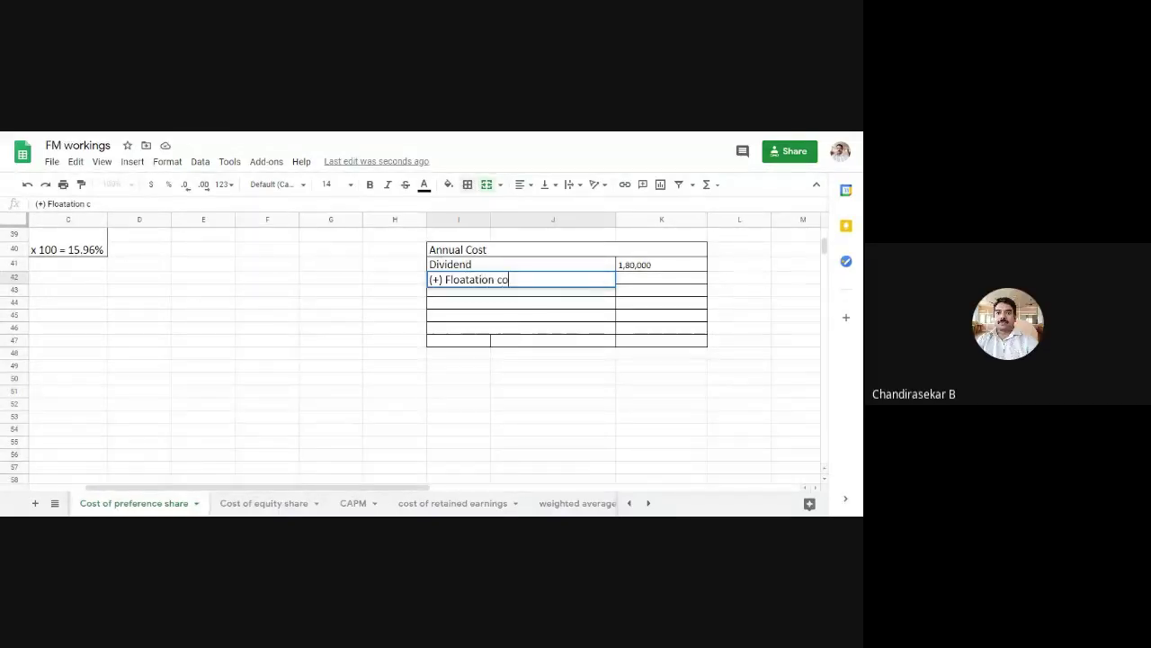
{"action": "type", "text": "st"}
{"action": "key", "text": "Return"}
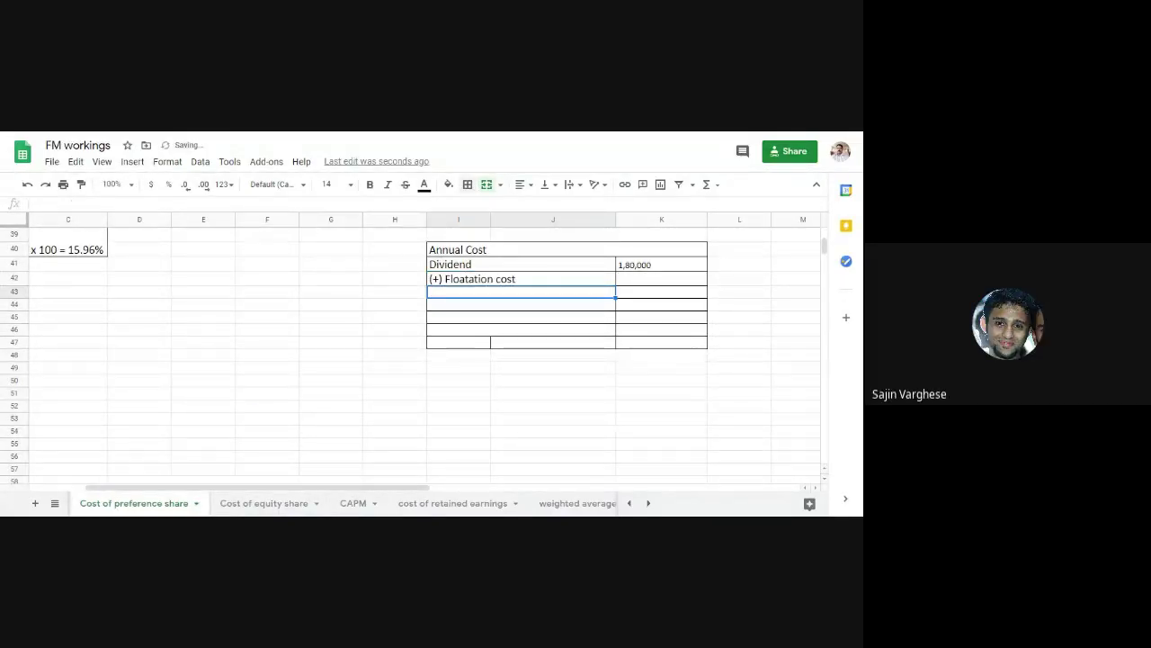
{"action": "left_click", "coordinate": [569, 280]}
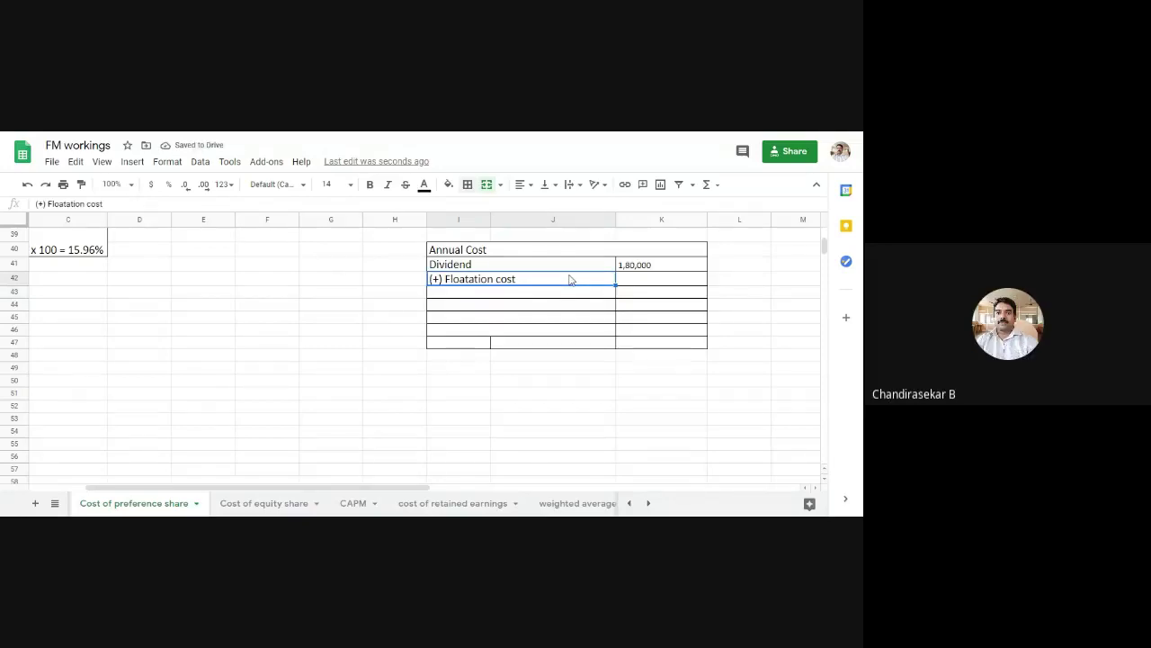
{"action": "double_click", "coordinate": [569, 279]}
{"action": "key", "text": "alt+Return"}
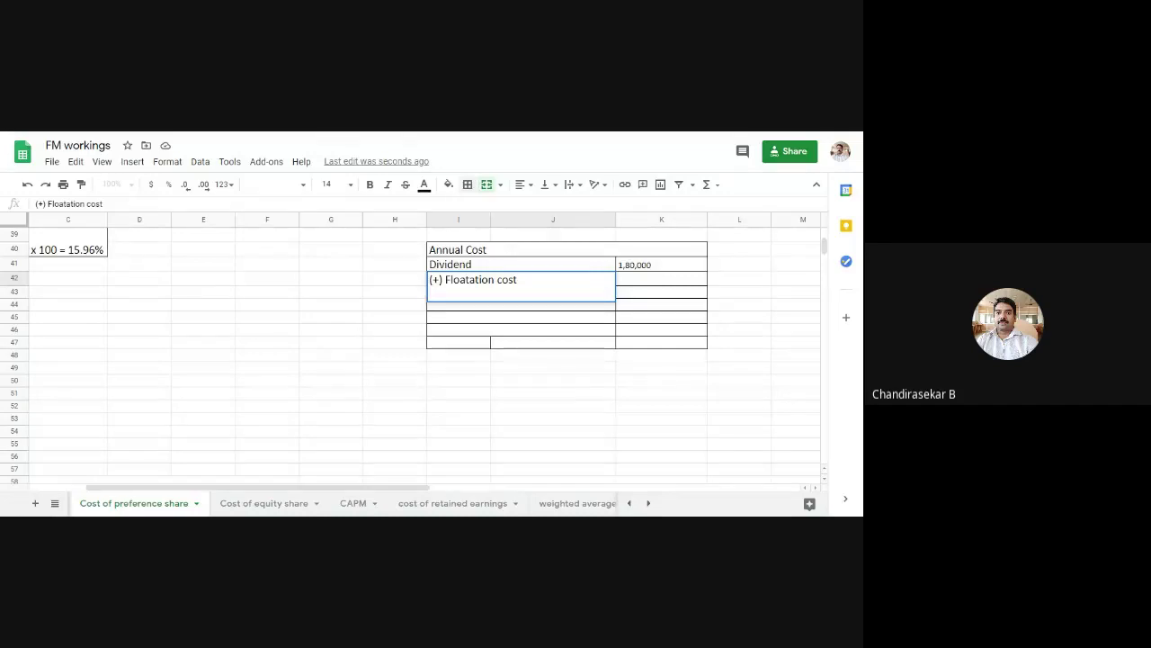
{"action": "type", "text": "15,00,000"}
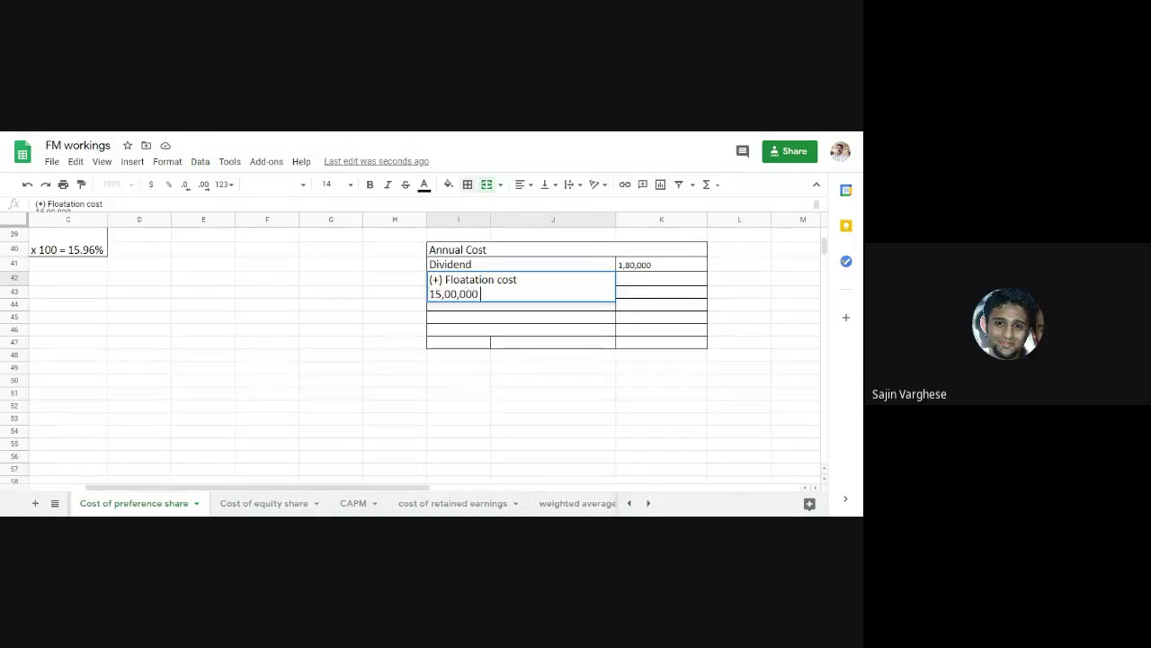